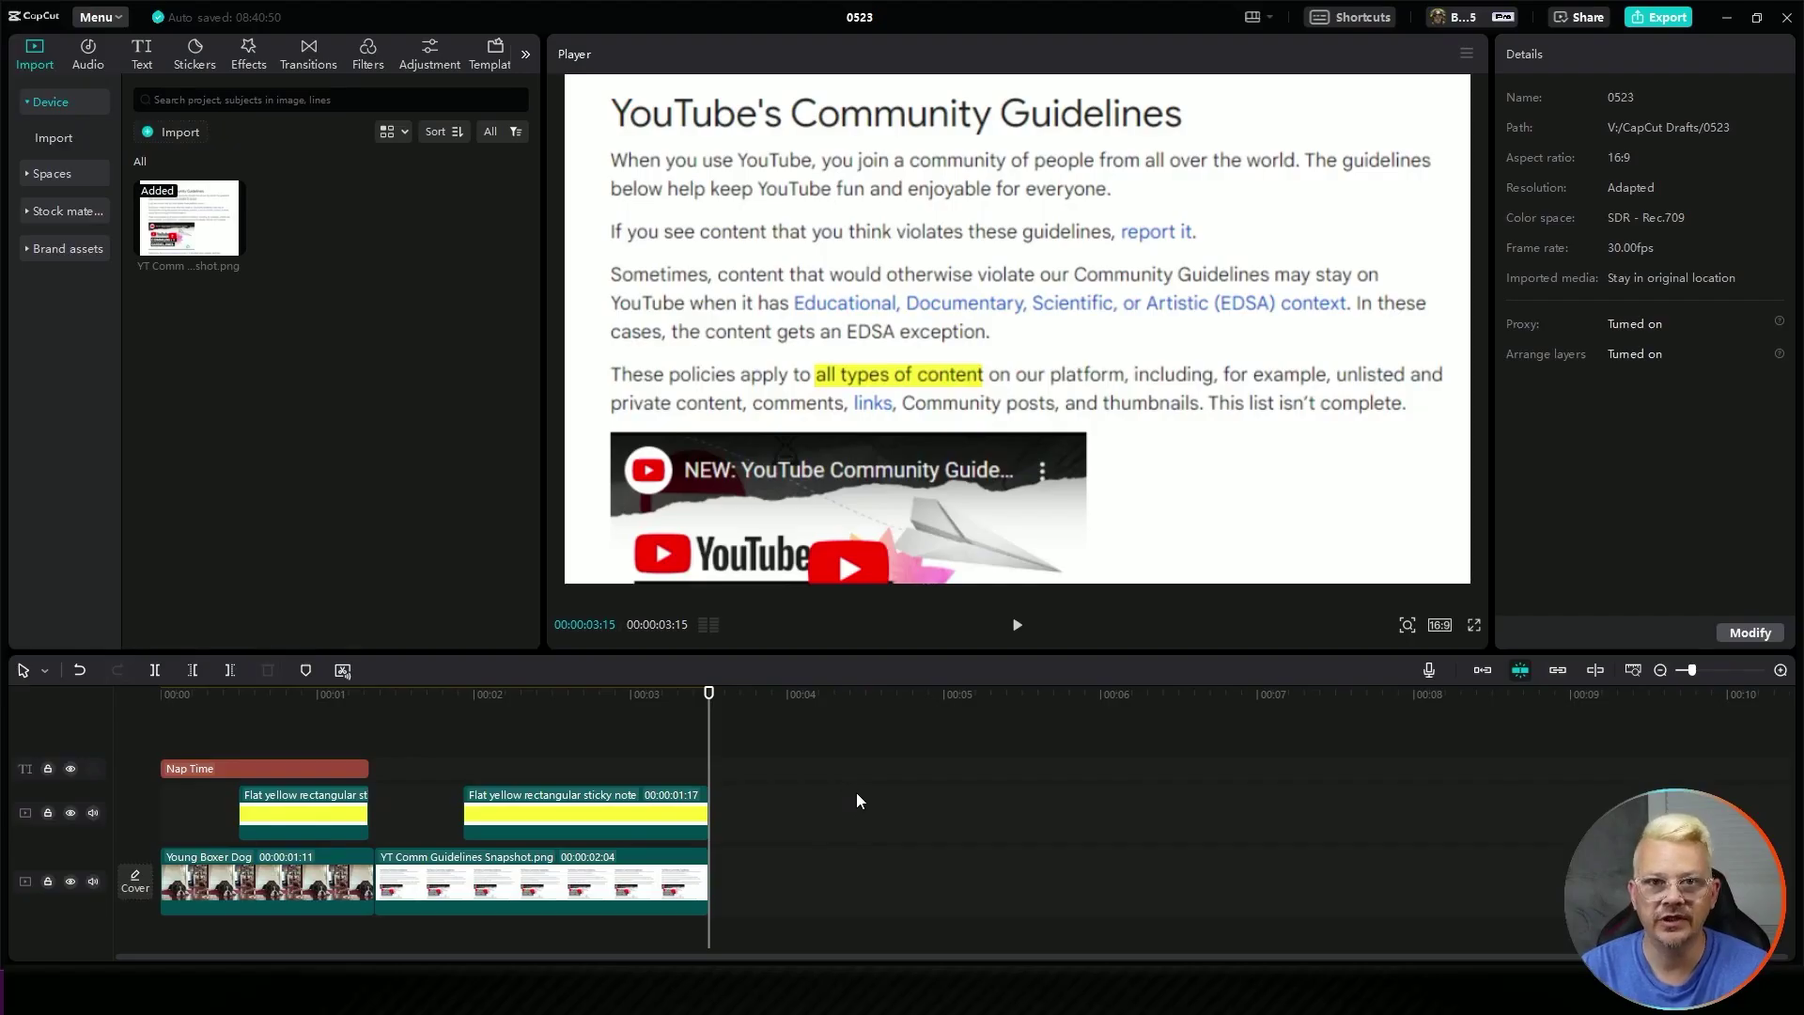
Step: Copy the Young Boxer Dog clip, paste it near 00:04.7, and park the playhead at 00:00:05:00
{"action": "left_click", "coordinate": [268, 881]}
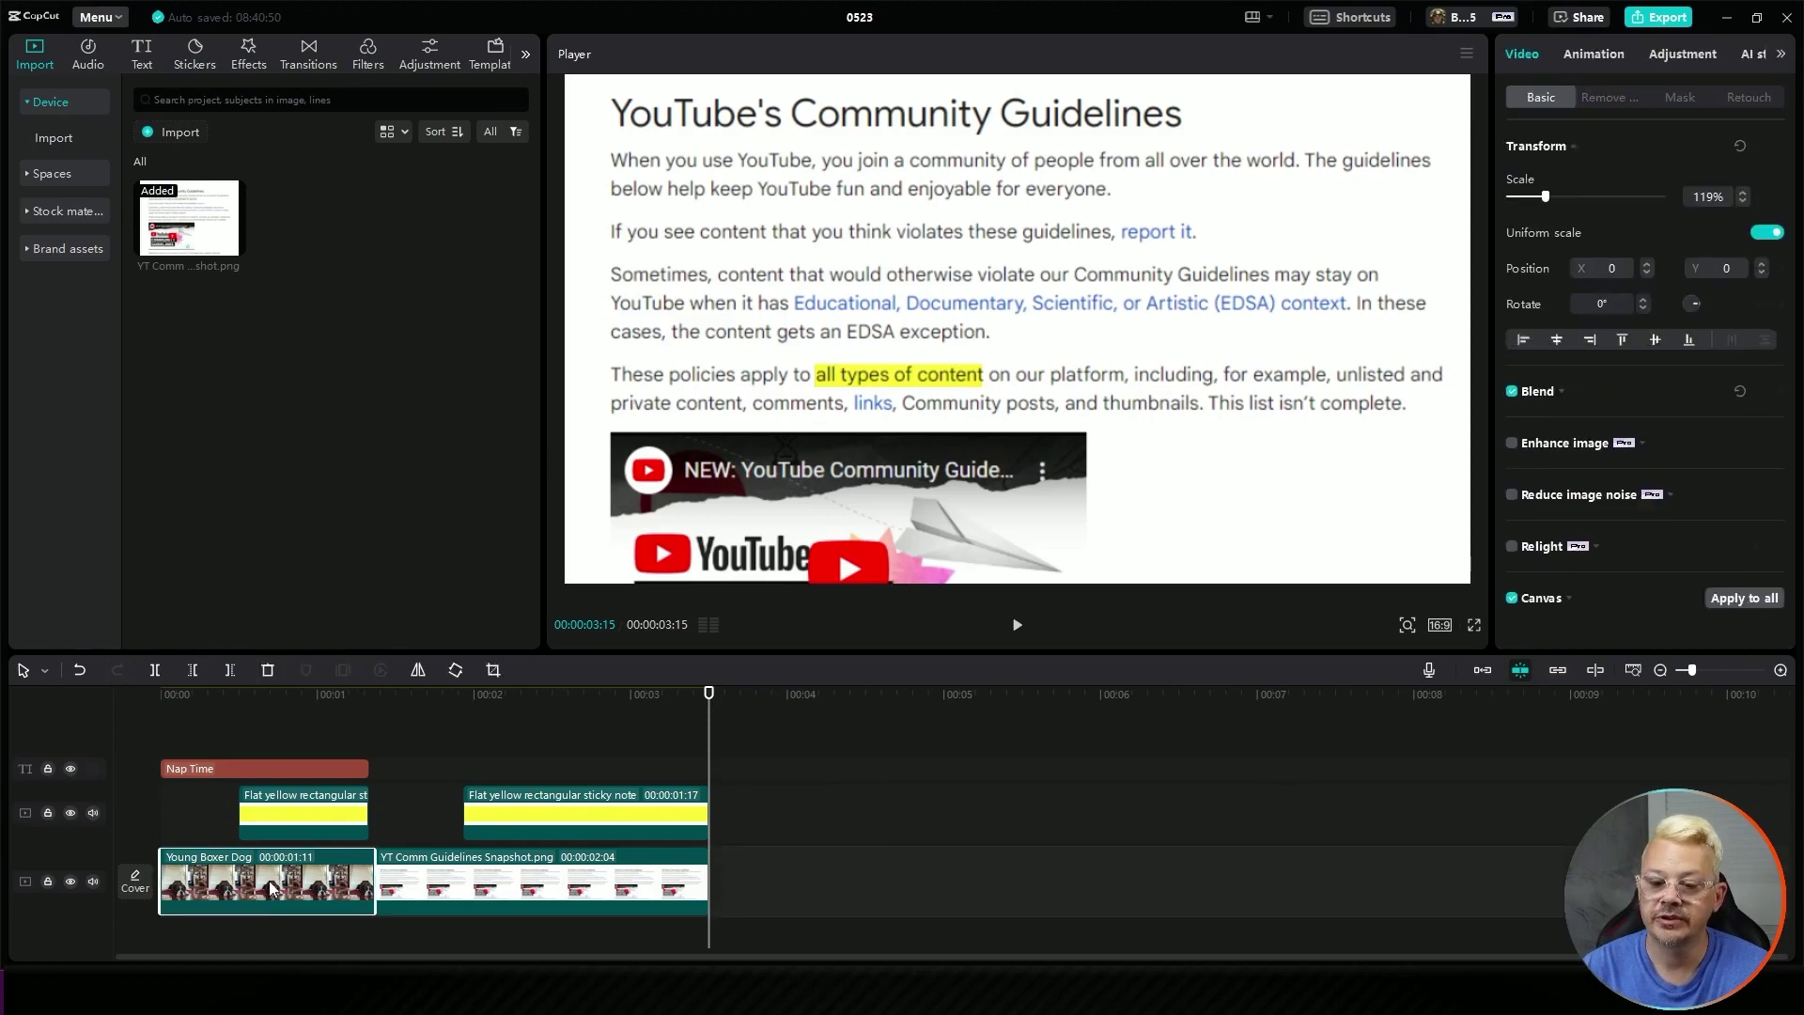
{"action": "right_click", "coordinate": [267, 885]}
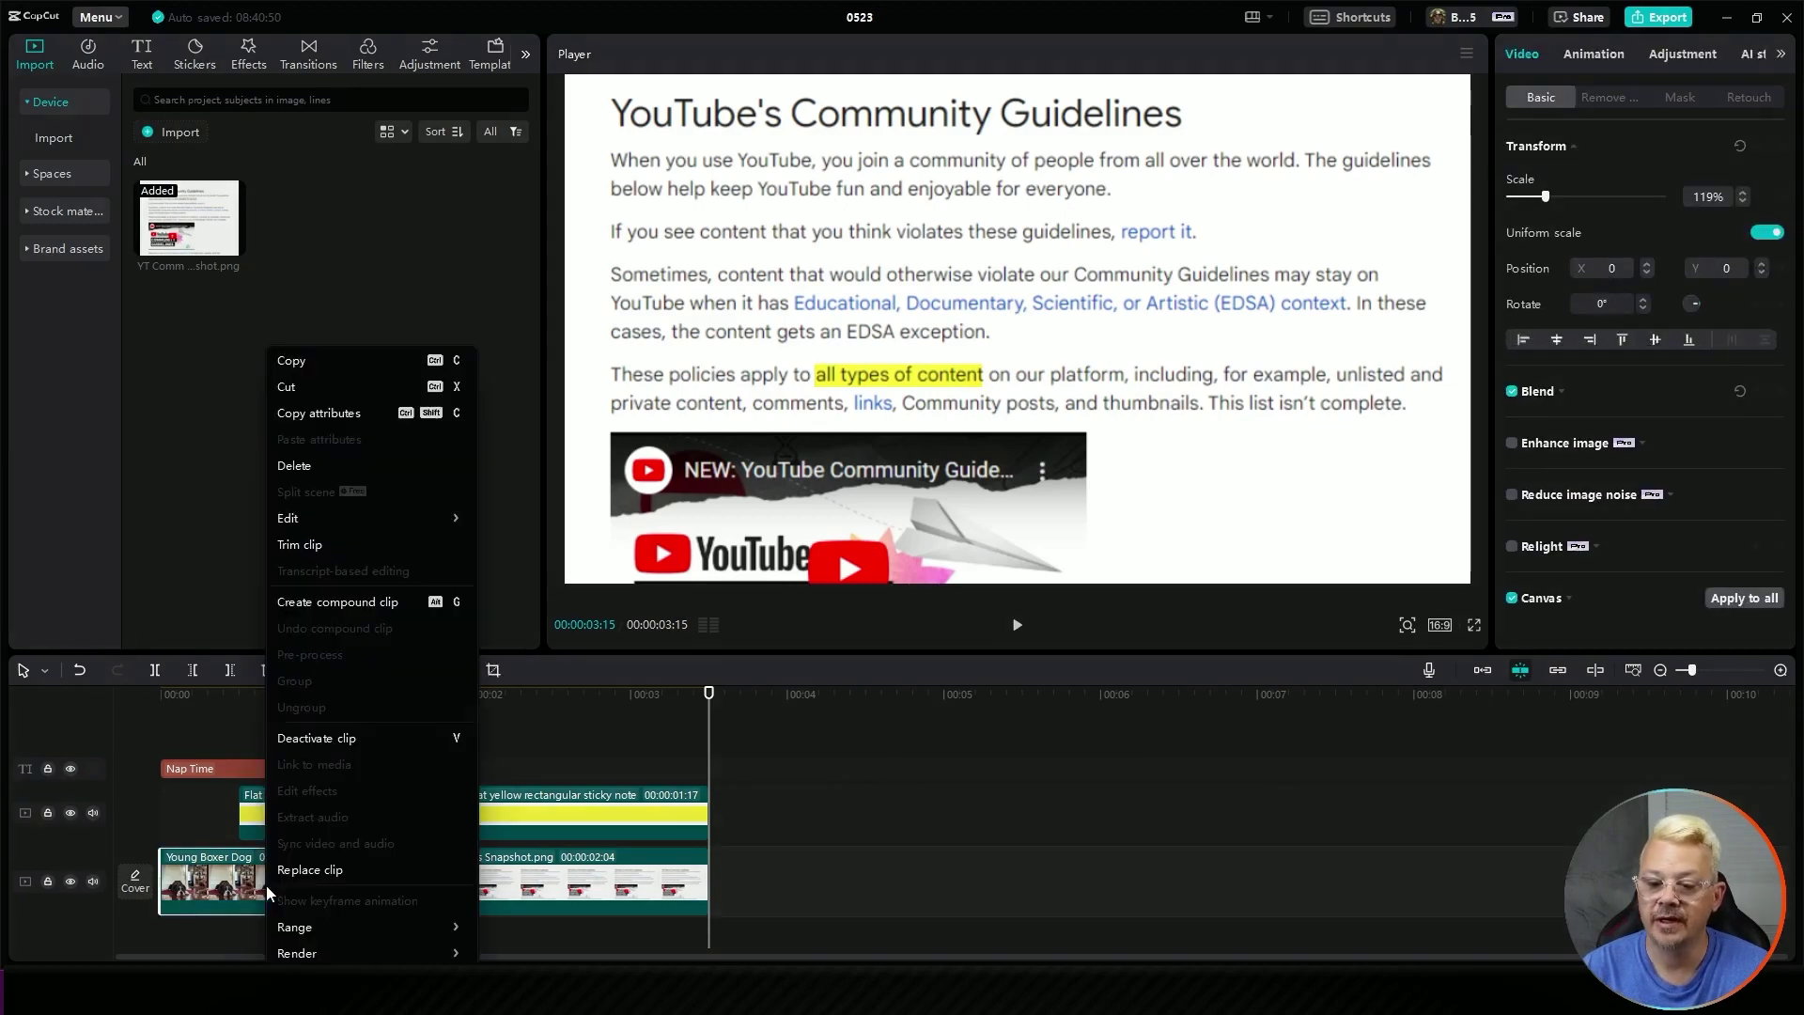
{"action": "left_click", "coordinate": [323, 363]}
{"action": "right_click", "coordinate": [809, 916]}
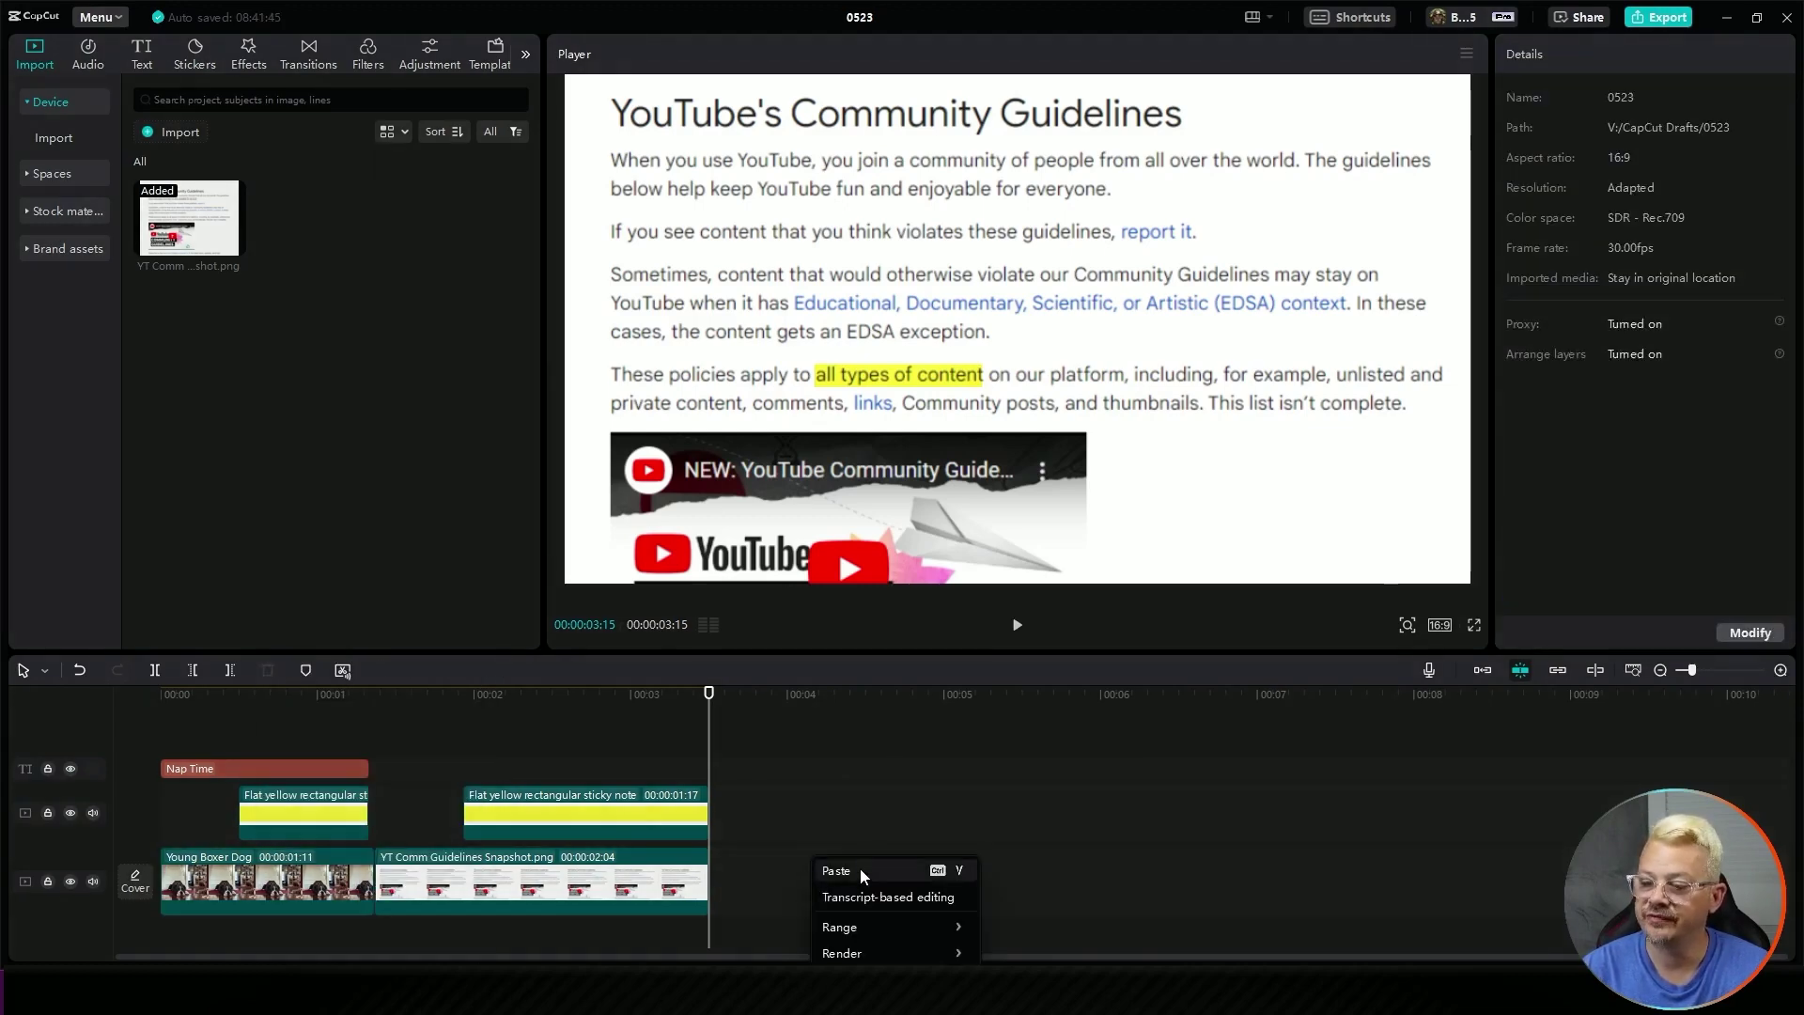
{"action": "left_click", "coordinate": [859, 868]}
{"action": "left_click_drag", "start_coordinate": [795, 855], "coordinate": [977, 859]}
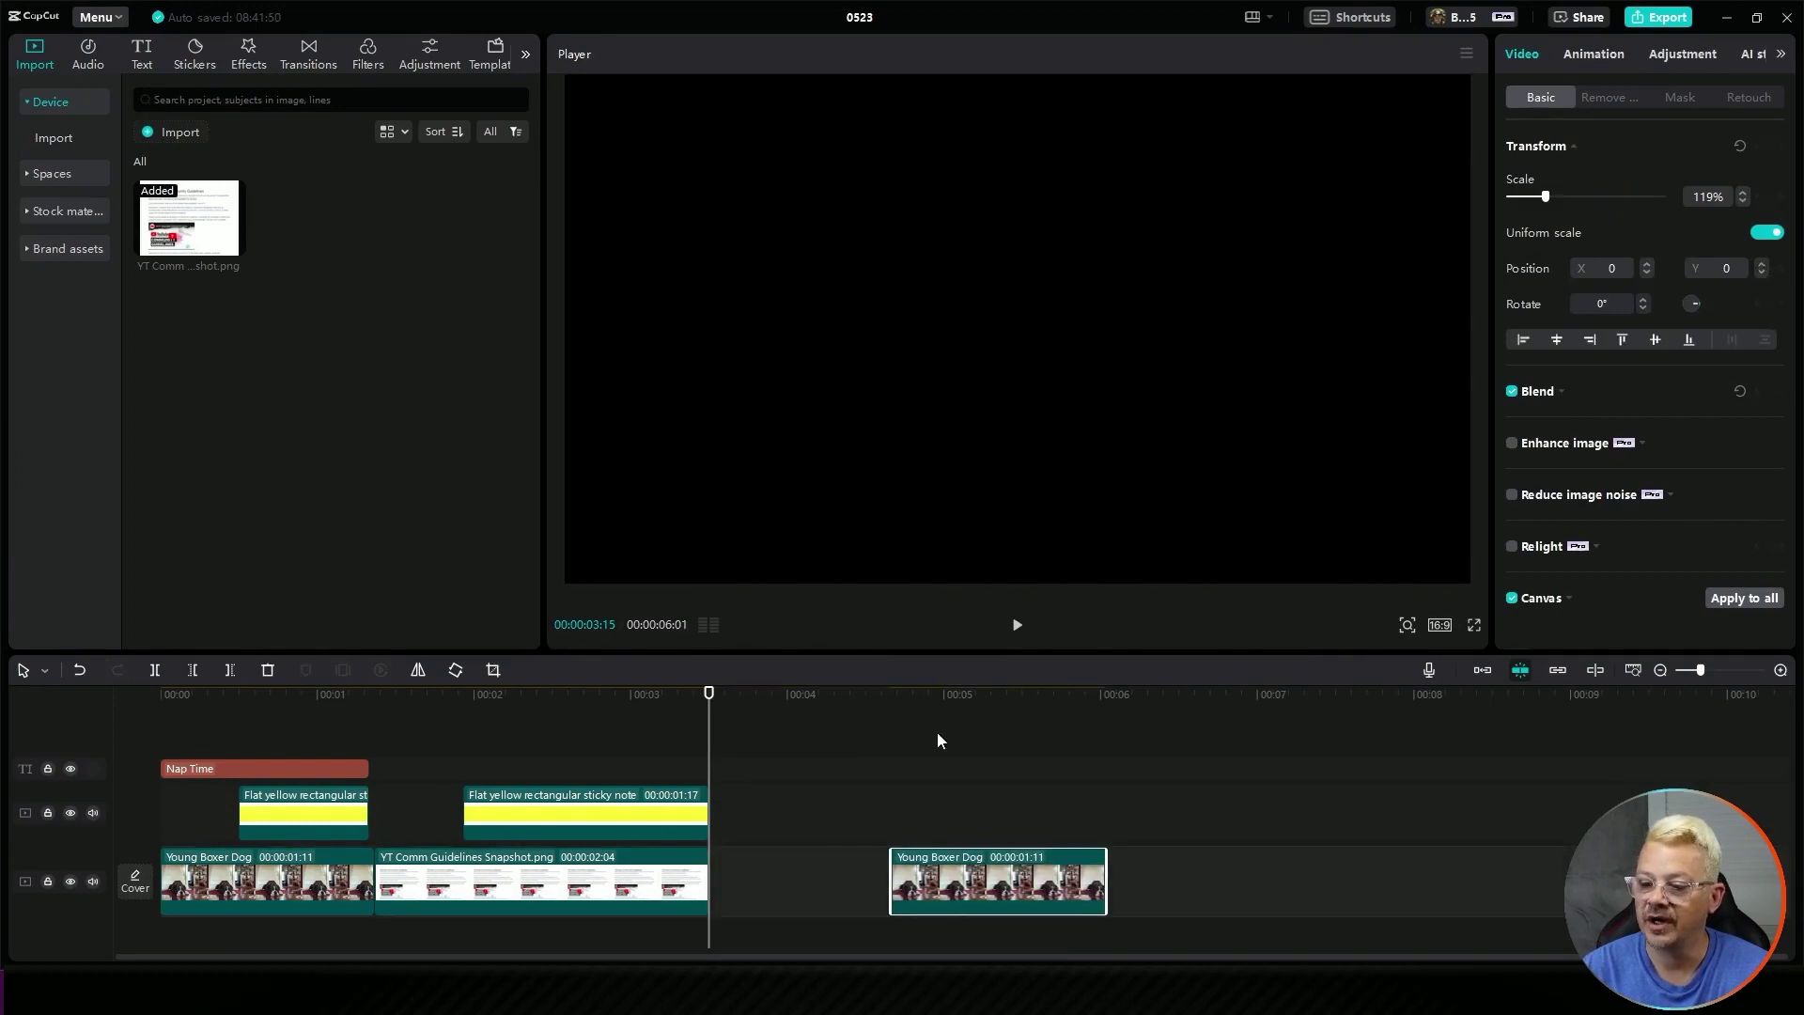
{"action": "left_click", "coordinate": [950, 693]}
{"action": "left_click_drag", "start_coordinate": [950, 700], "coordinate": [943, 697]}
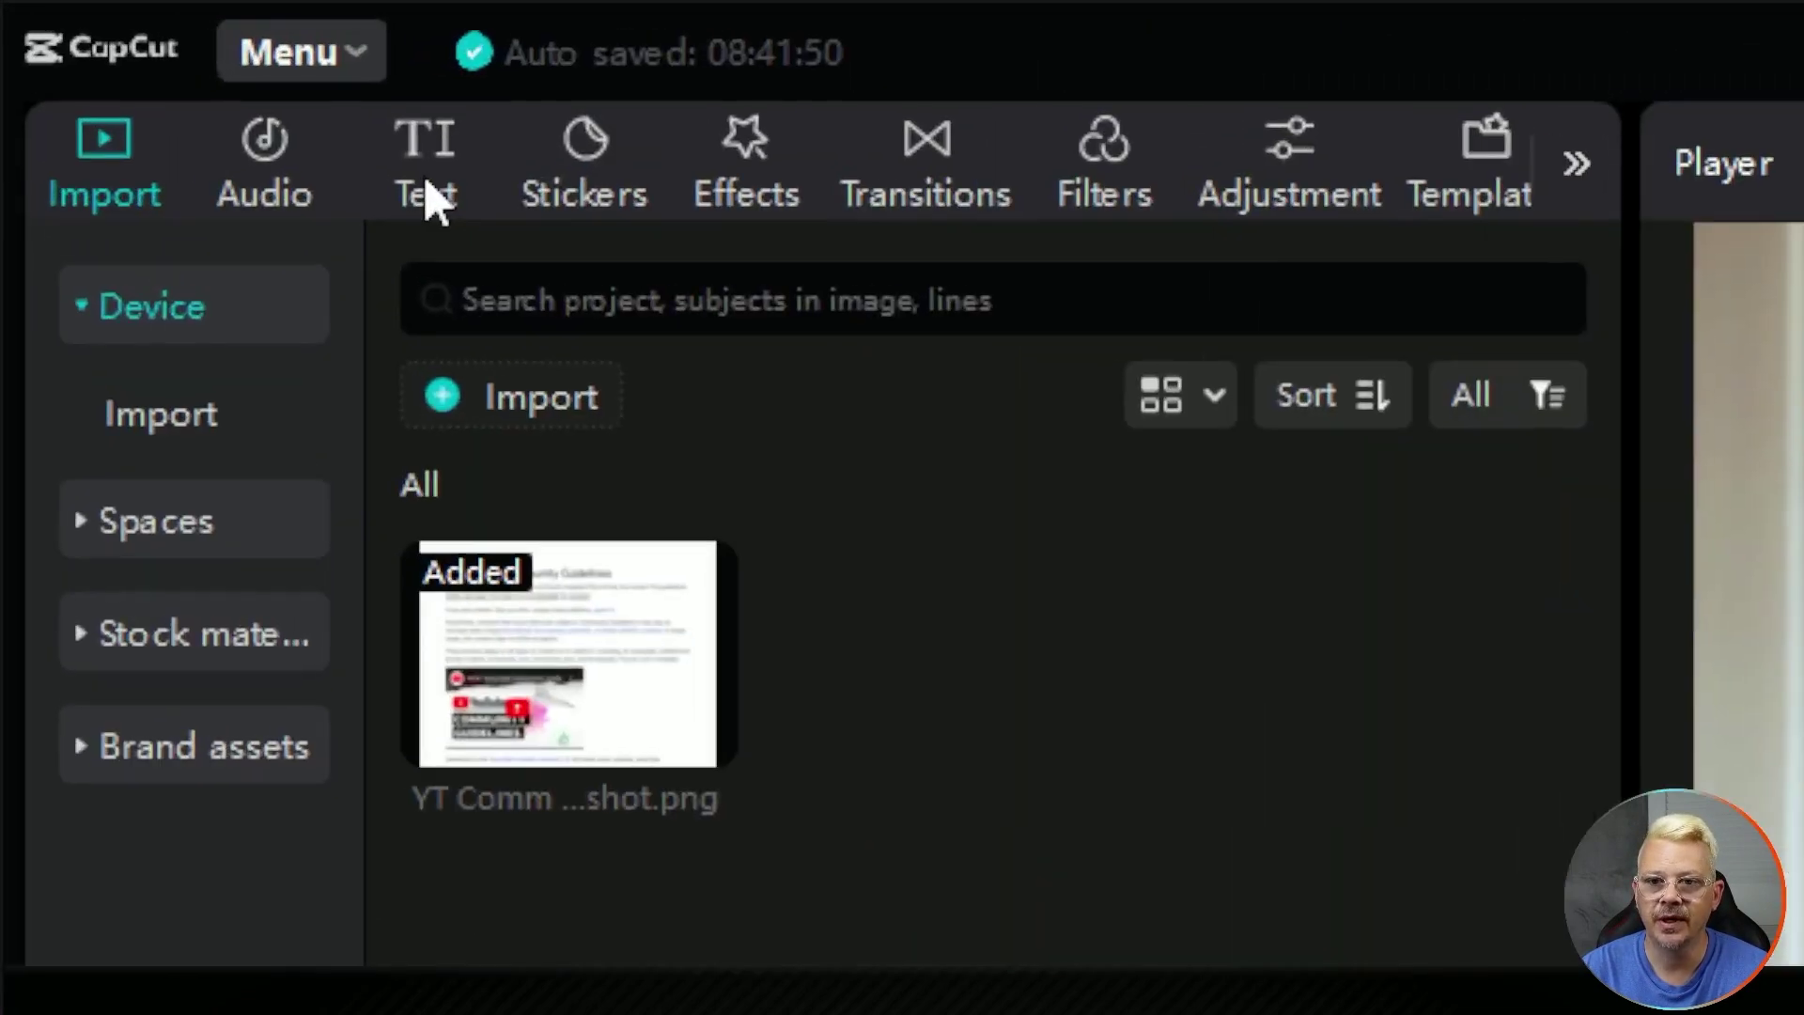
Step: Add a Default text clip trimmed to match the second dog clip
{"action": "left_click", "coordinate": [141, 64]}
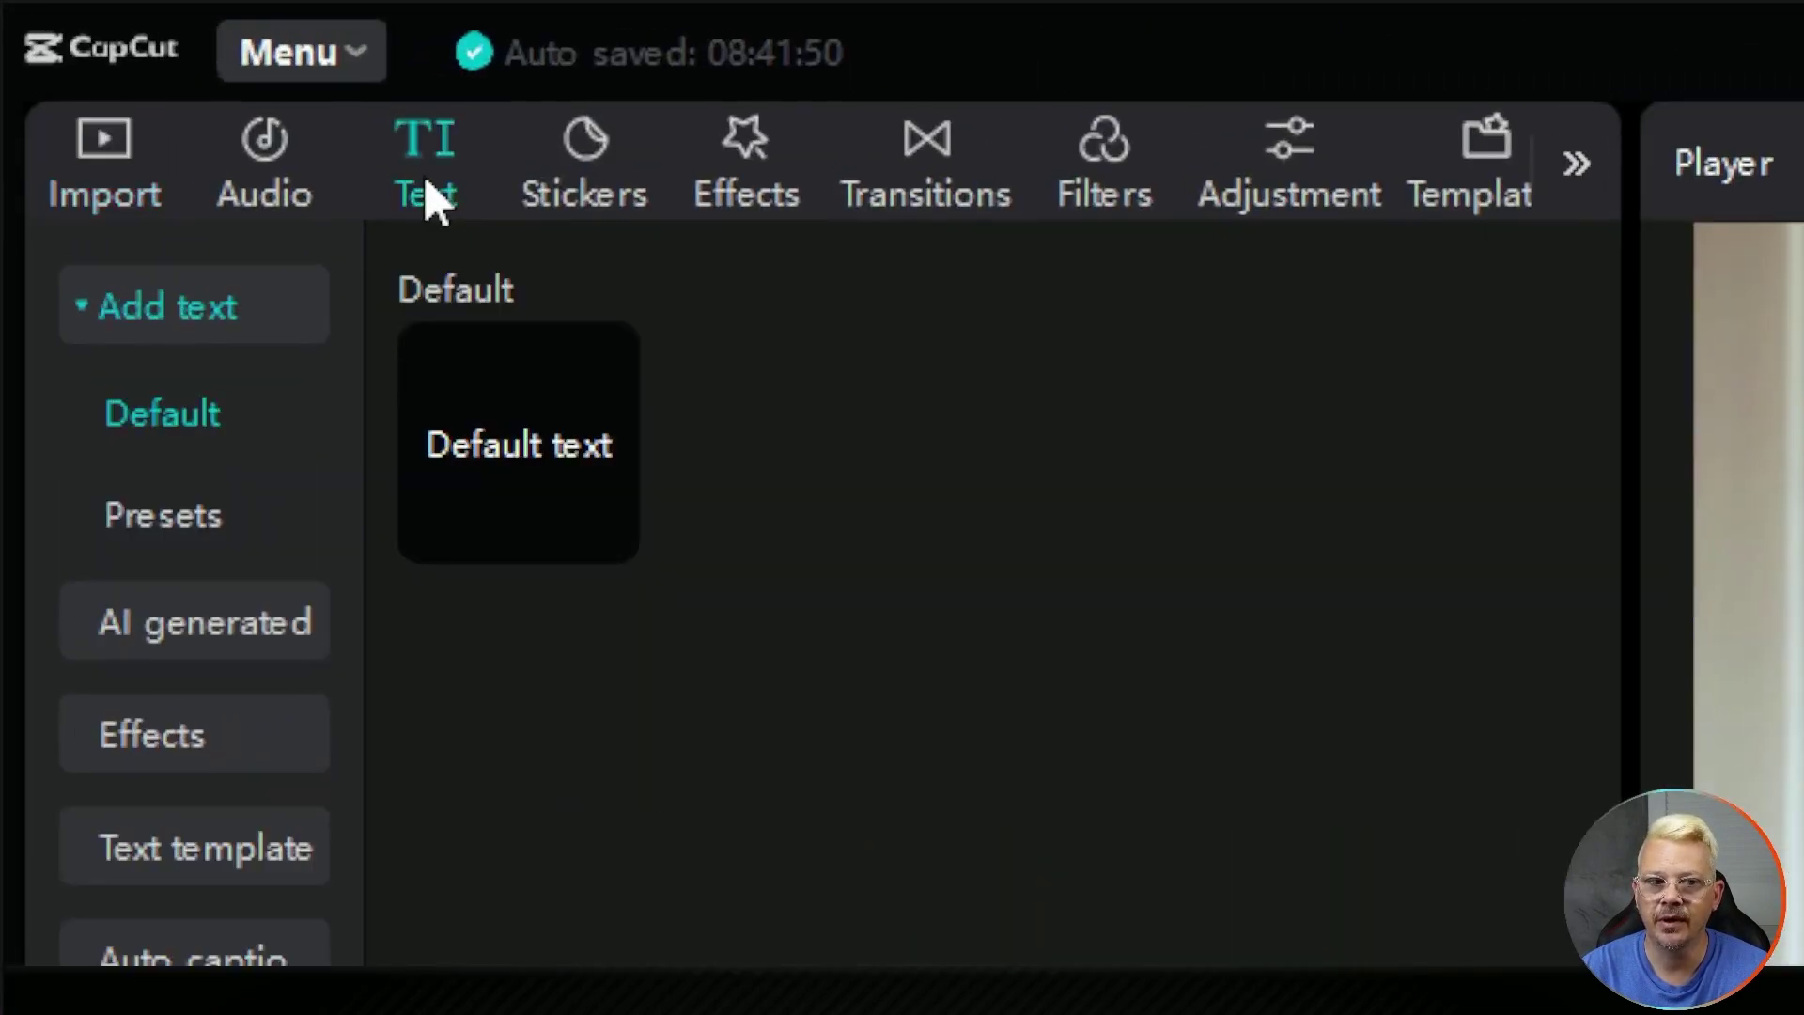
{"action": "mouse_move", "coordinate": [595, 524]}
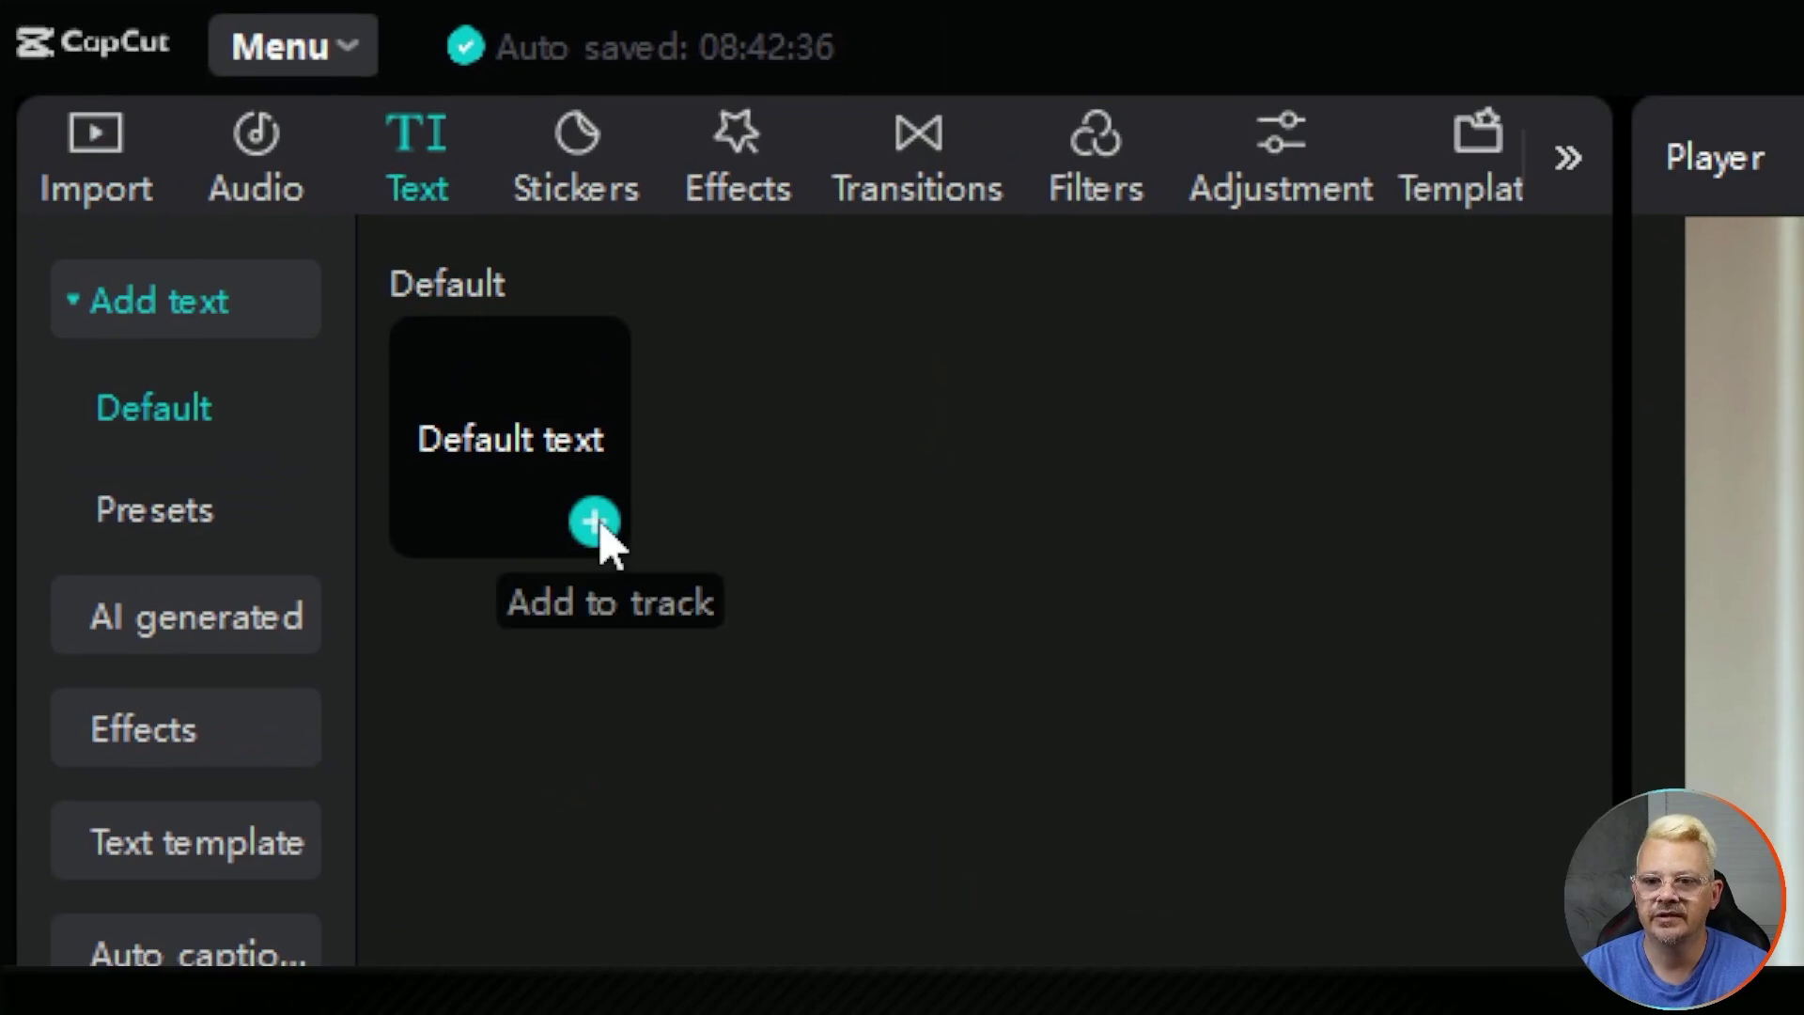
{"action": "left_click", "coordinate": [596, 524]}
{"action": "left_click_drag", "start_coordinate": [1416, 768], "coordinate": [1107, 768]}
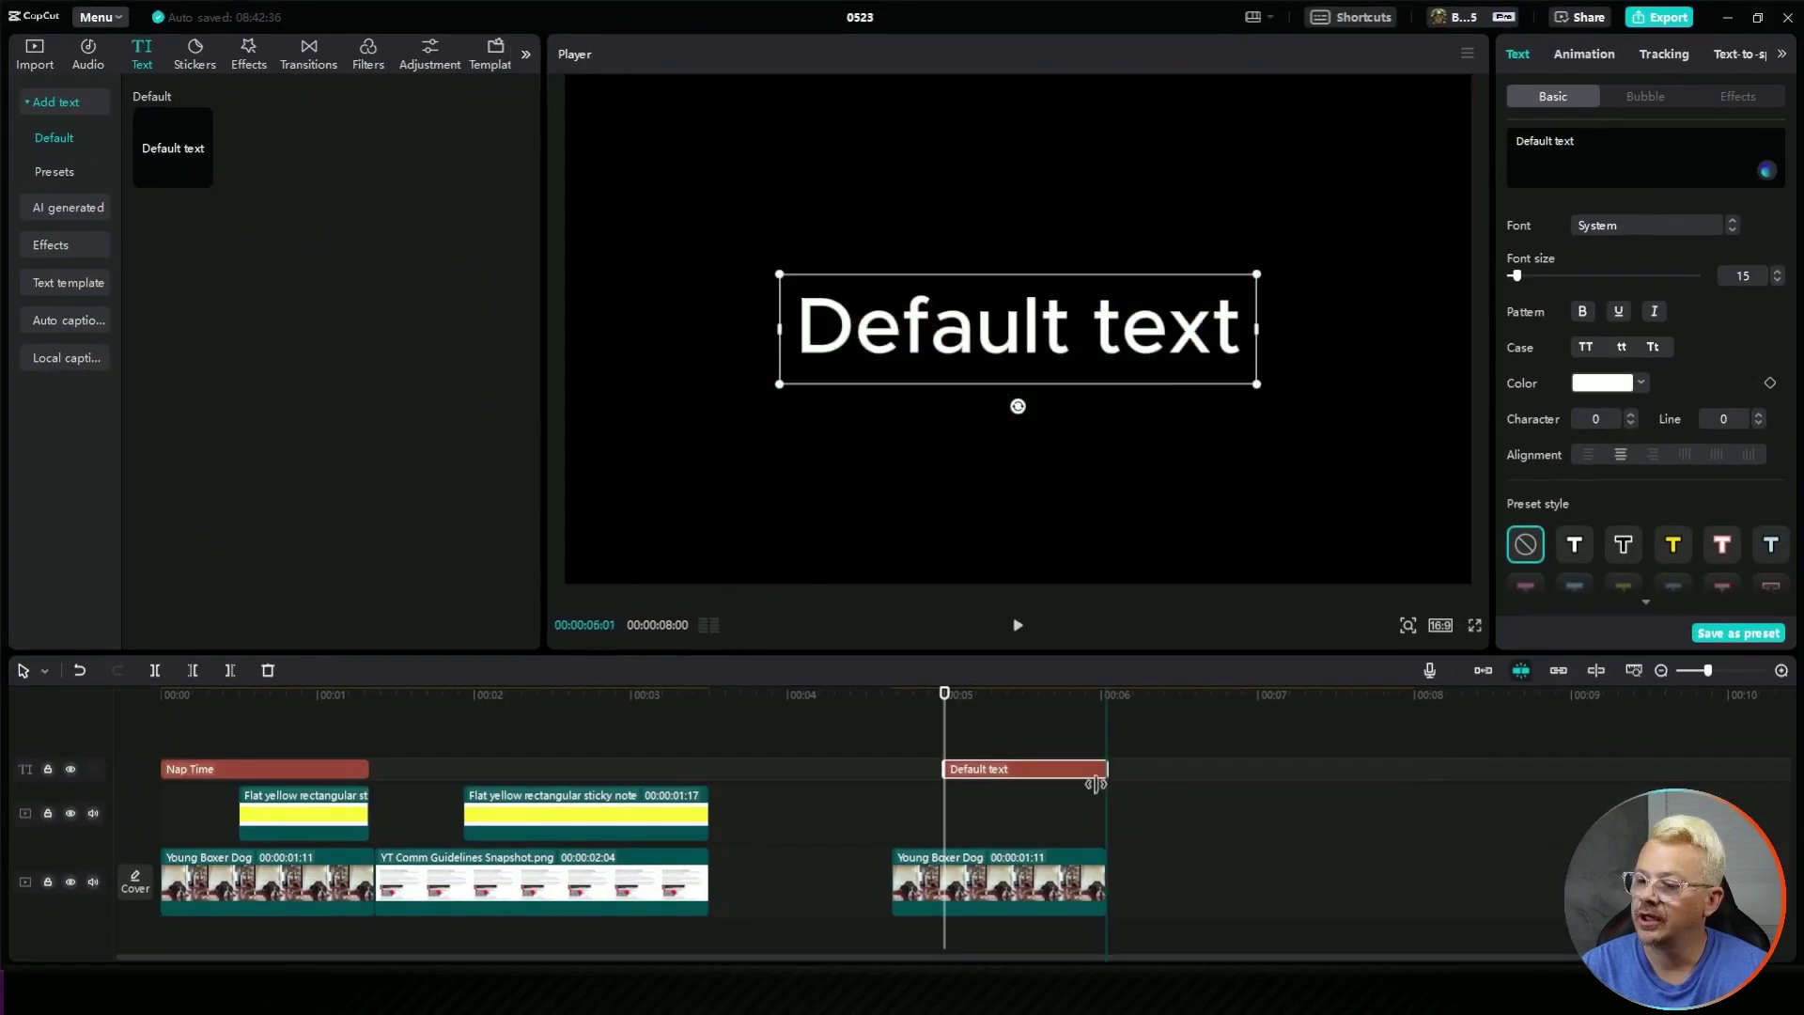
{"action": "left_click_drag", "start_coordinate": [937, 770], "coordinate": [889, 771]}
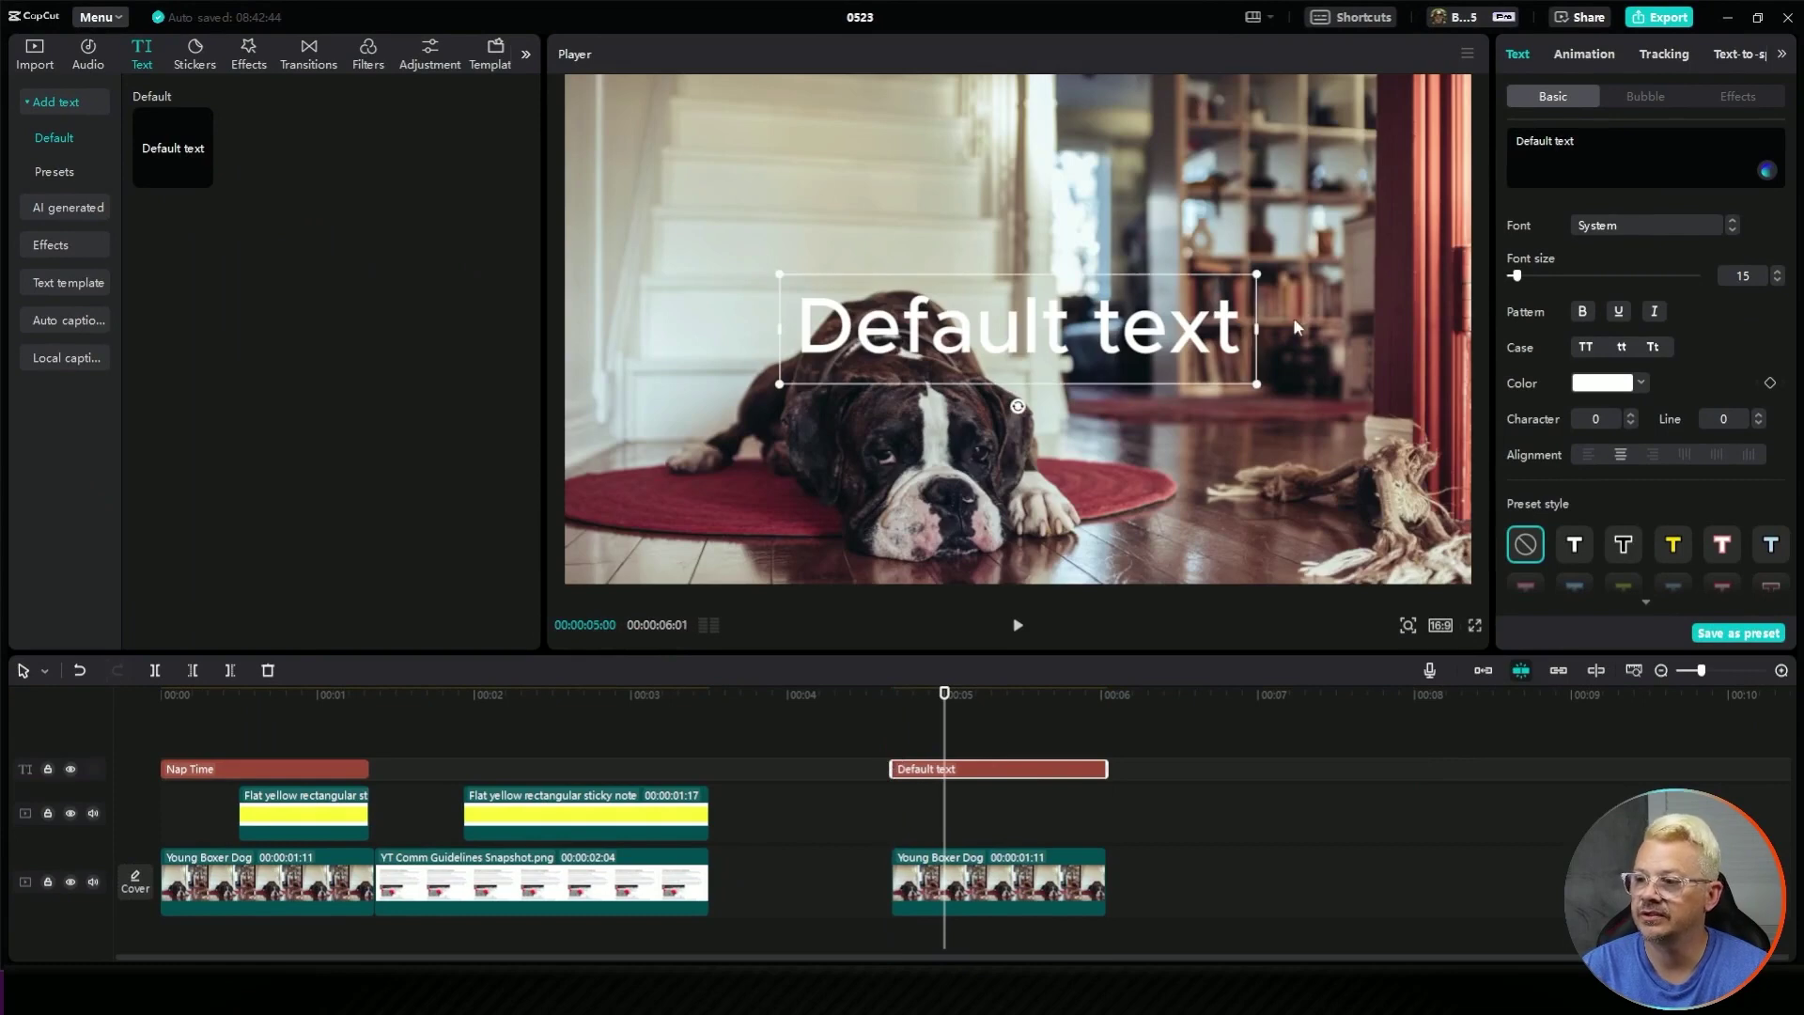
Step: Make the title text black and move it to the top of the frame
{"action": "left_click", "coordinate": [1601, 384]}
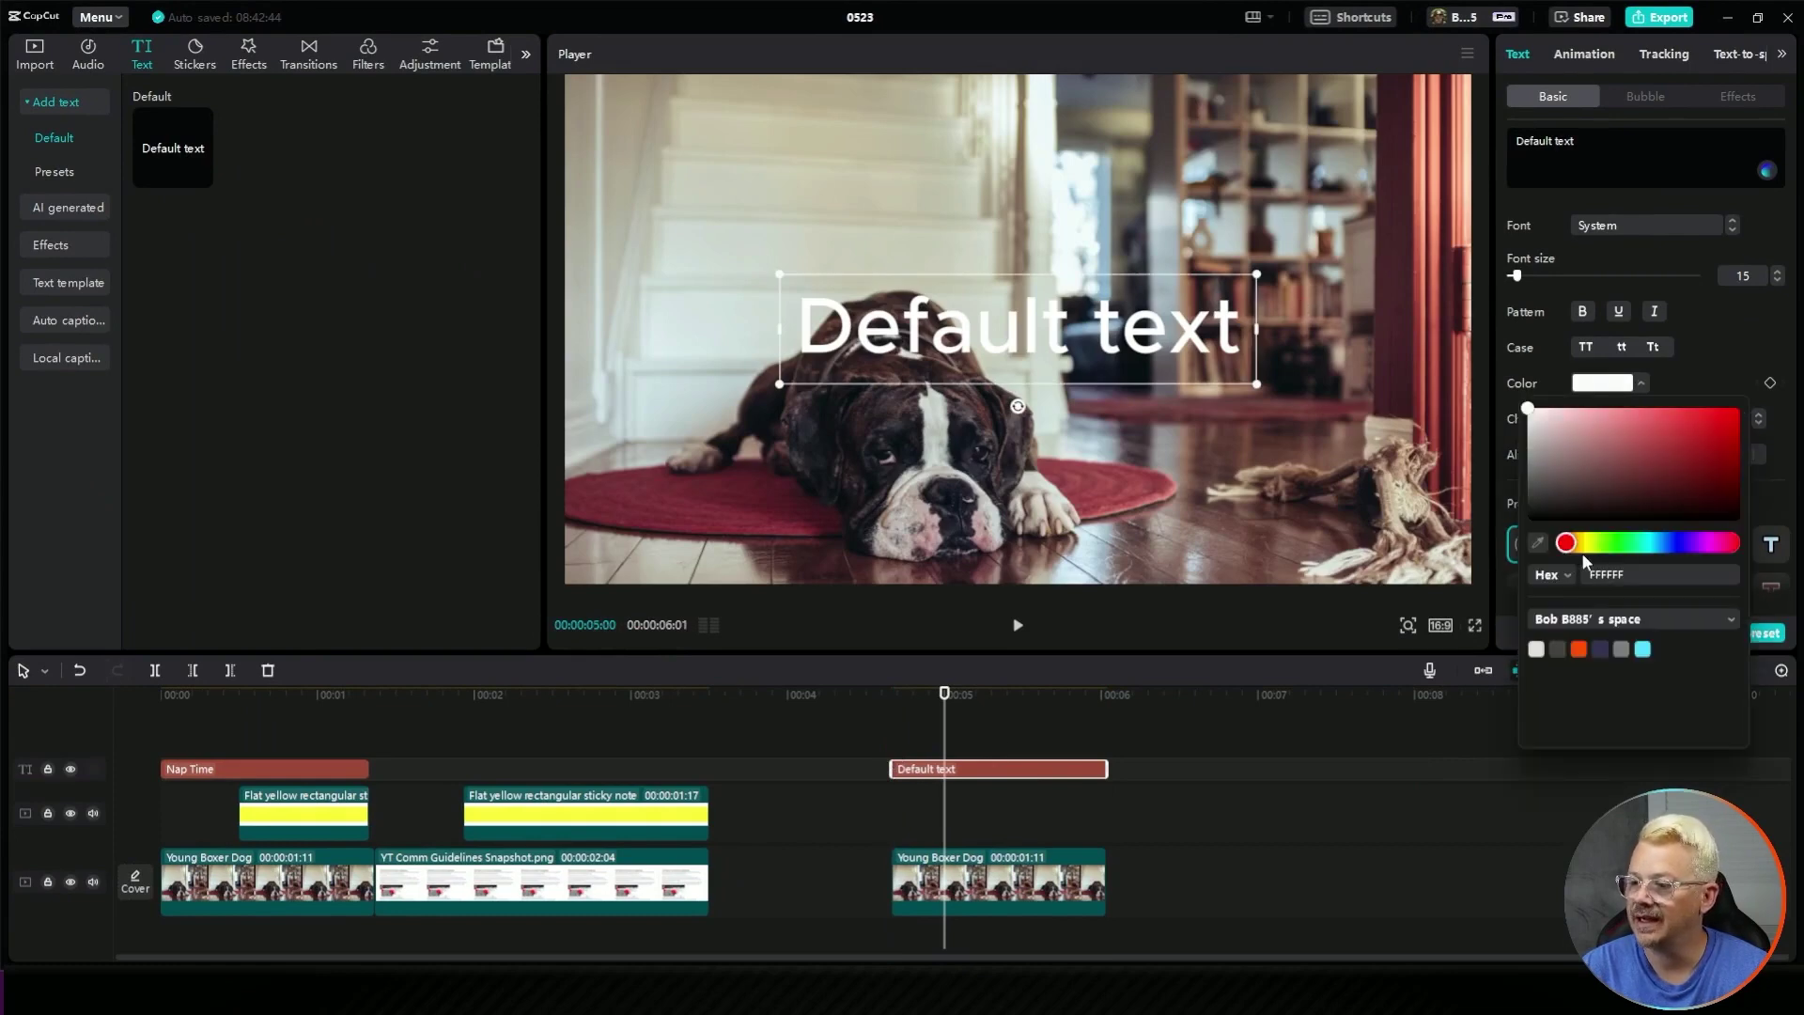
{"action": "left_click", "coordinate": [1584, 515]}
{"action": "left_click_drag", "start_coordinate": [1001, 360], "coordinate": [1002, 183]}
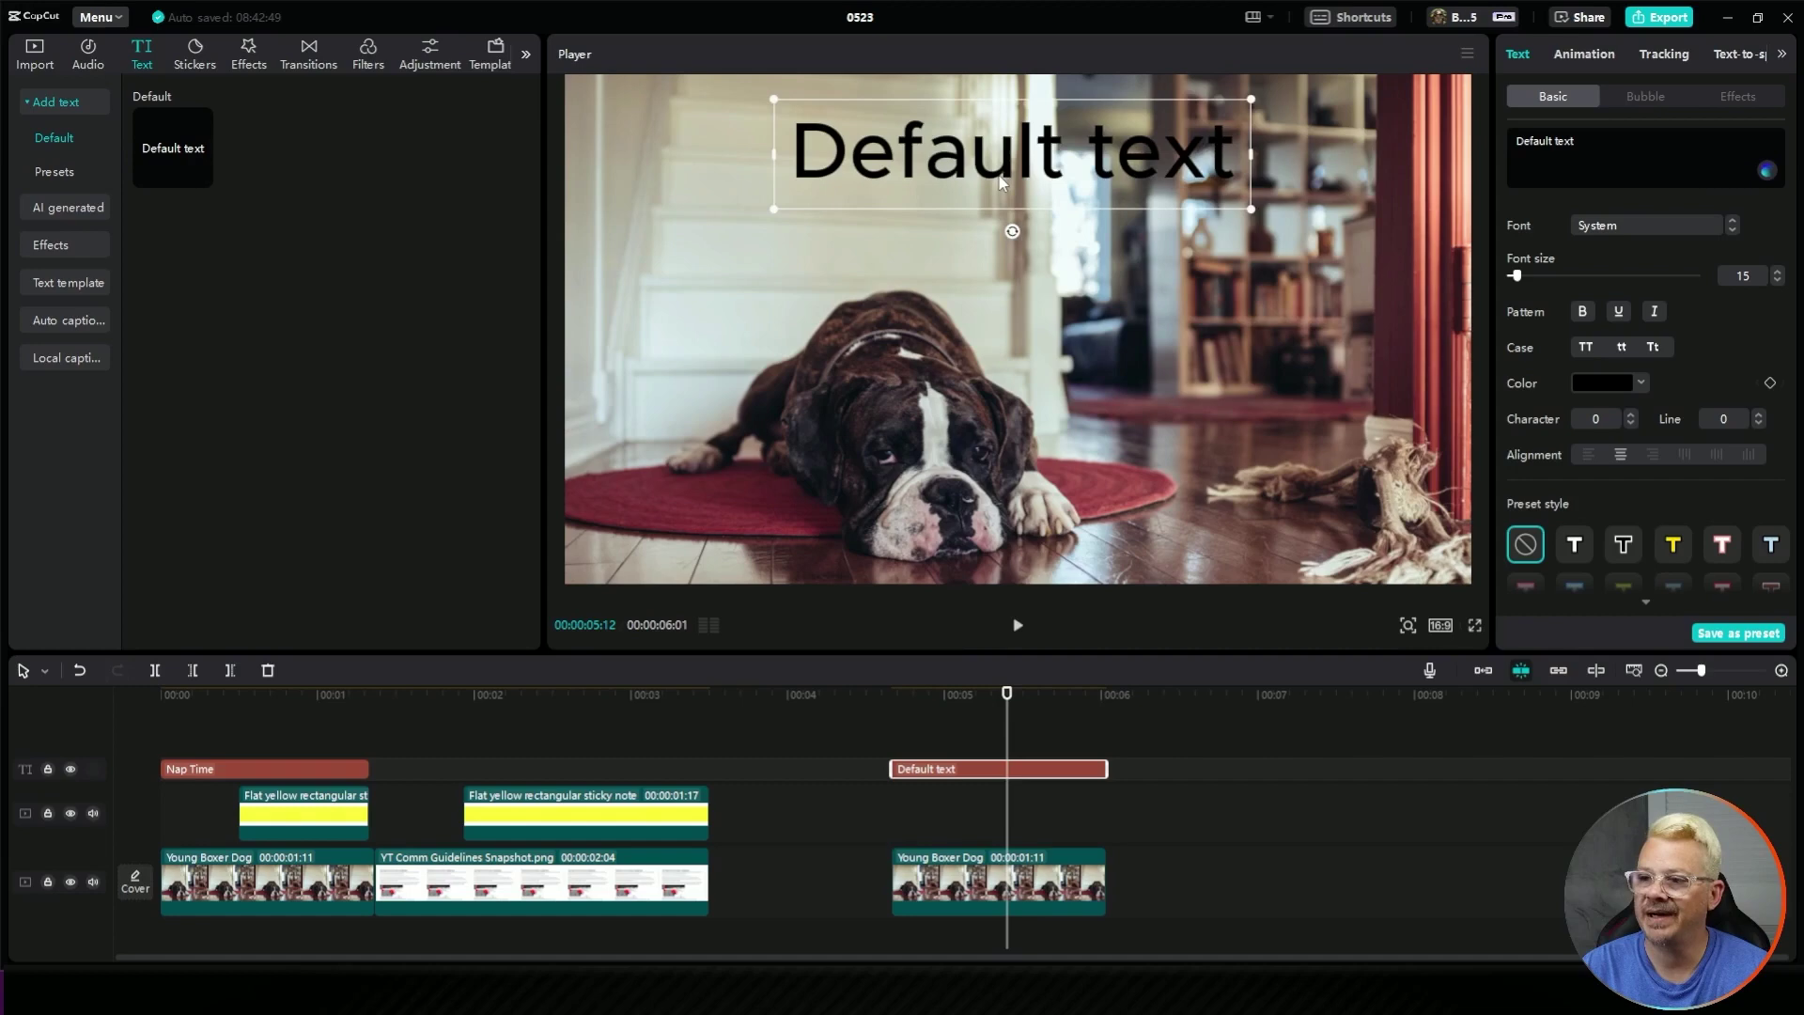
Step: Replace the default wording with 'Nap Time' and preview the section
{"action": "triple_click", "coordinate": [1567, 142]}
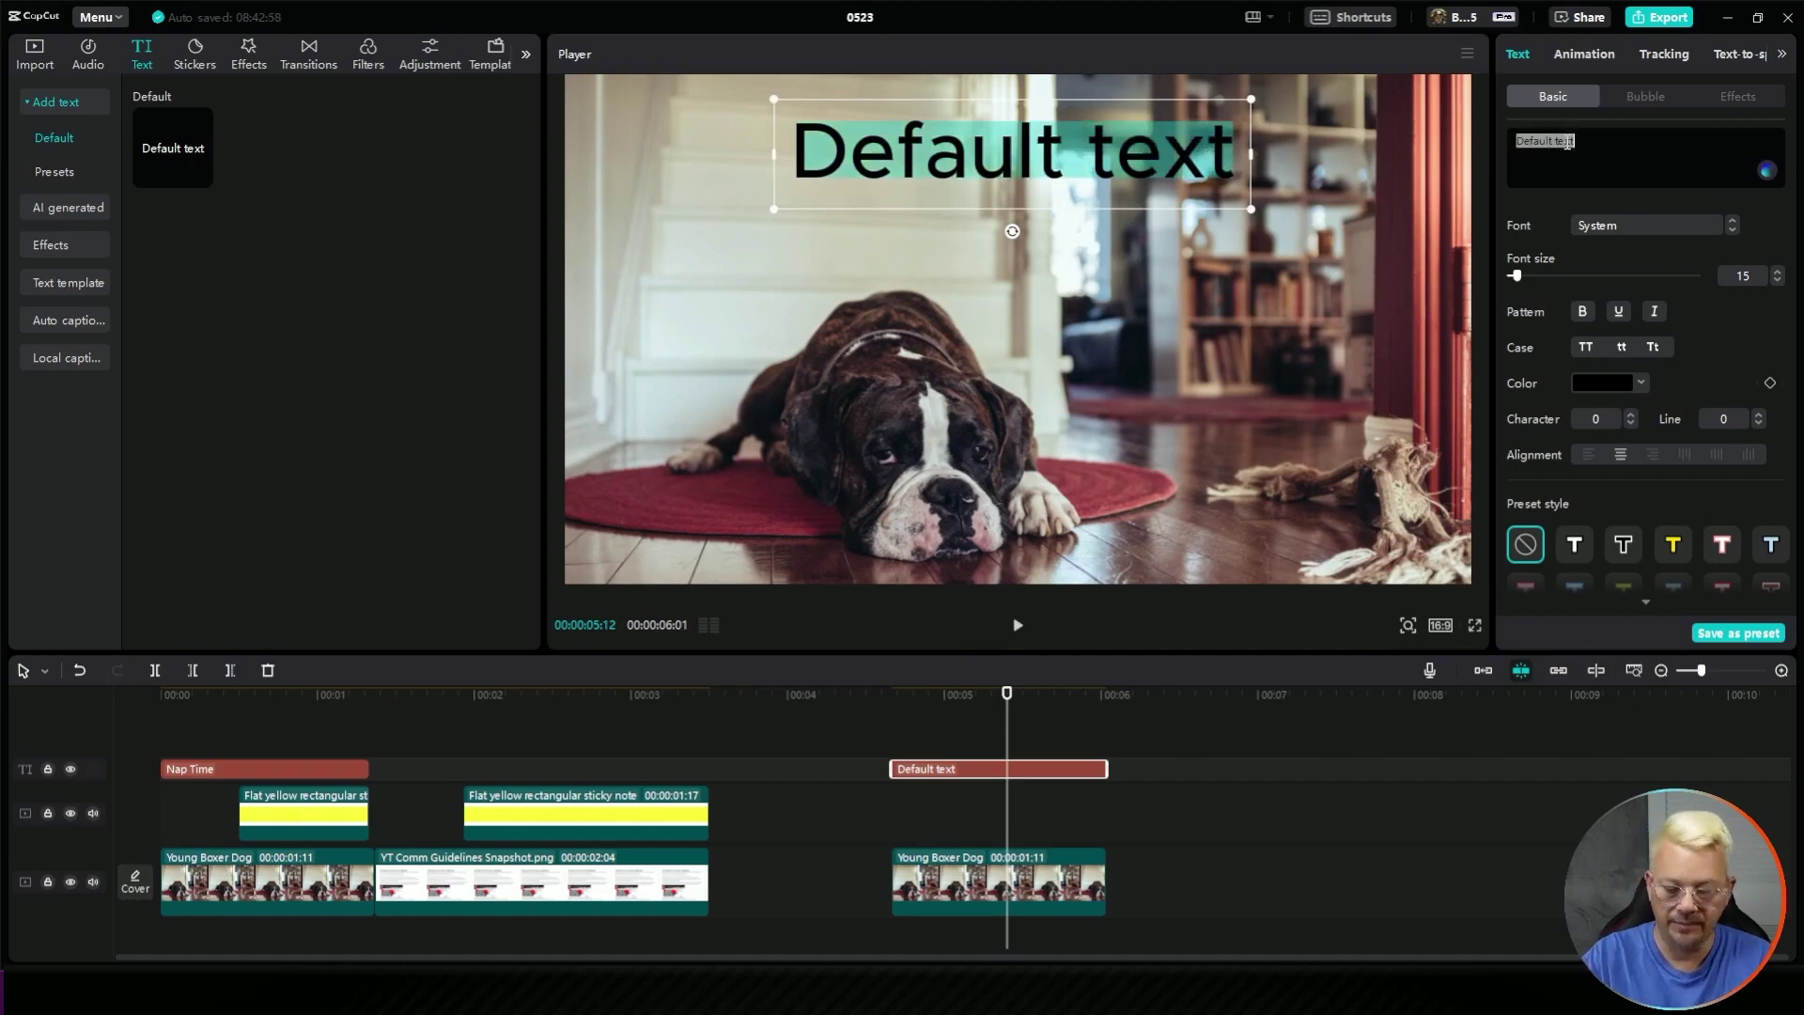
{"action": "type", "text": "Nap Time"}
{"action": "left_click", "coordinate": [909, 160]}
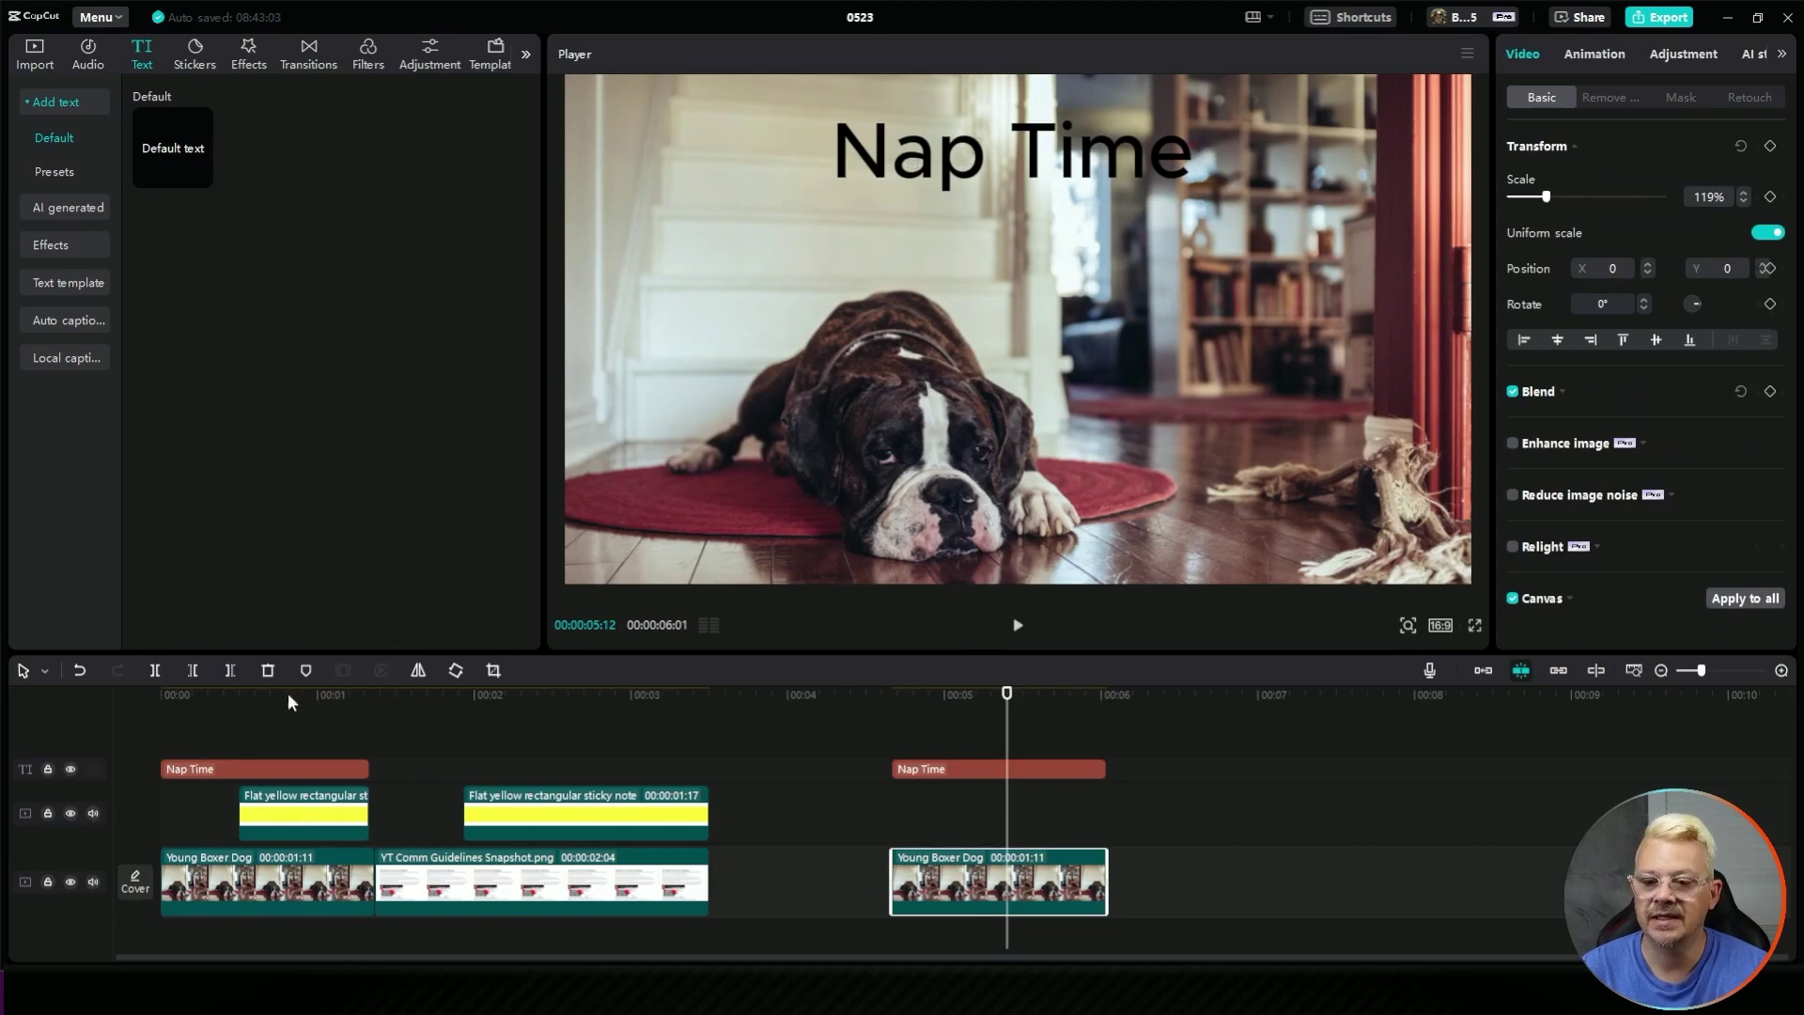
{"action": "mouse_move", "coordinate": [288, 700]}
{"action": "left_mouse_down"}
{"action": "mouse_move", "coordinate": [206, 679]}
{"action": "mouse_move", "coordinate": [275, 691]}
{"action": "left_mouse_up"}
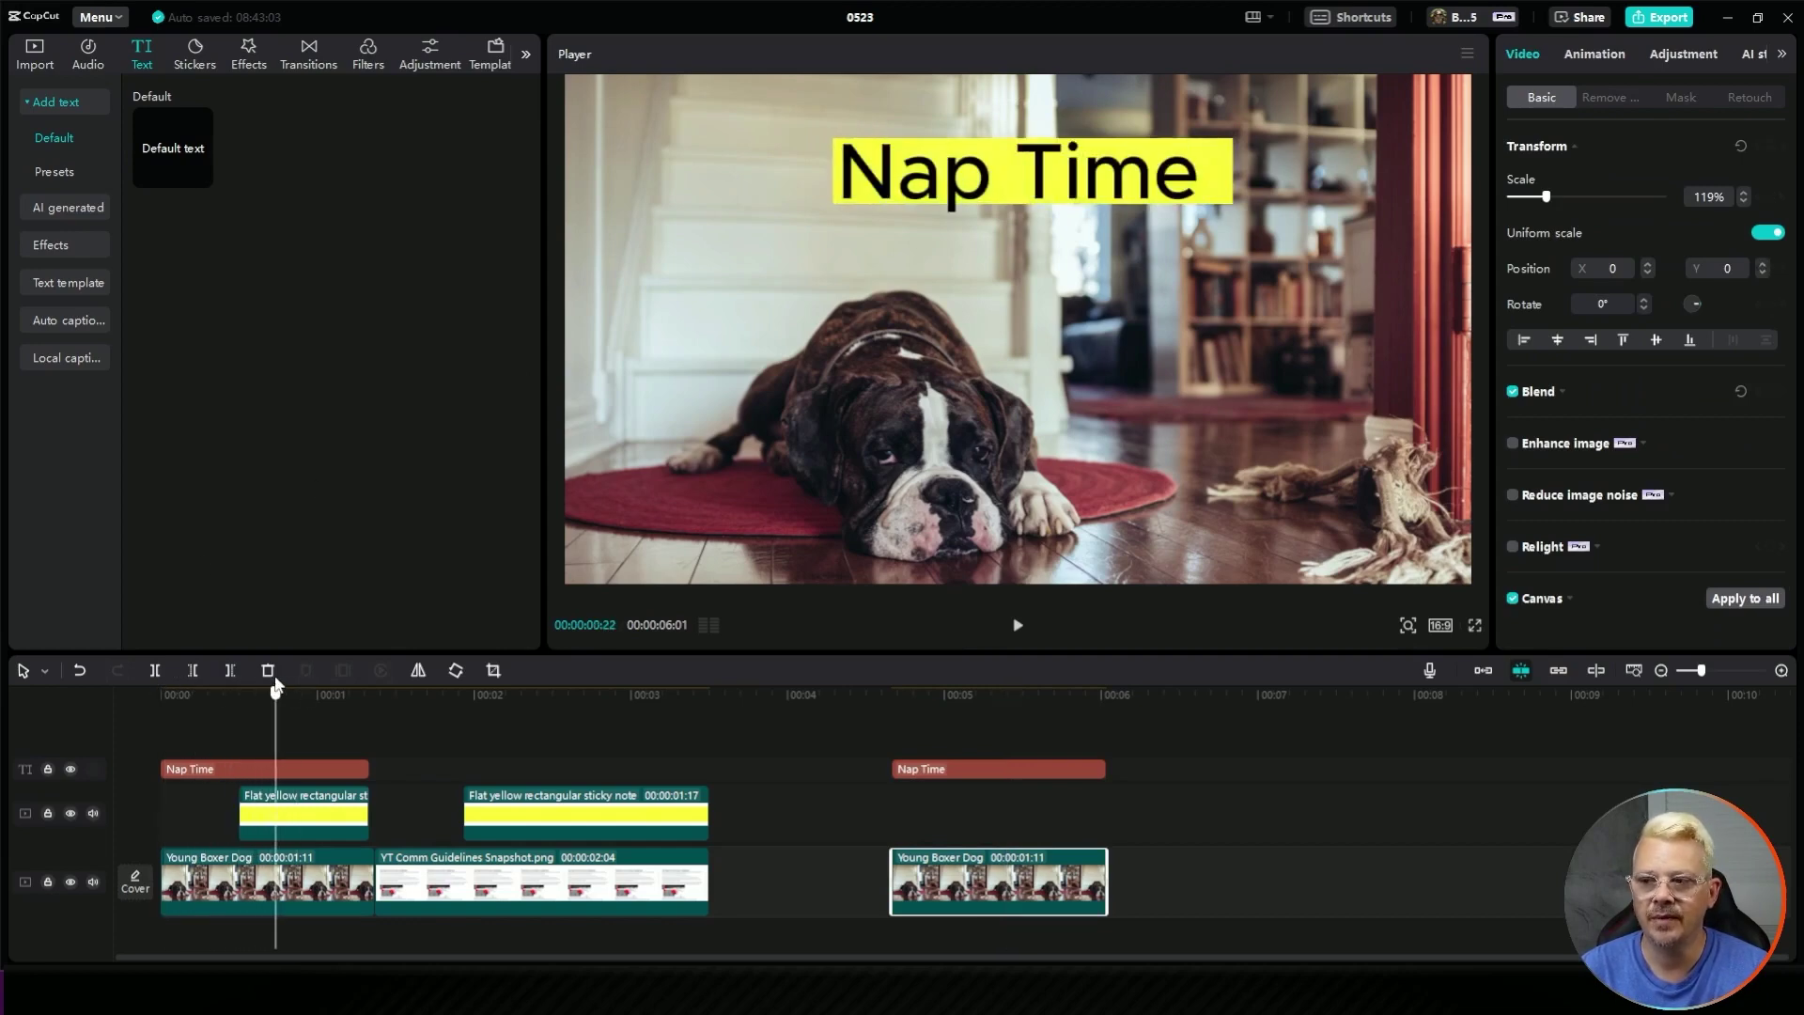
{"action": "left_click", "coordinate": [932, 695]}
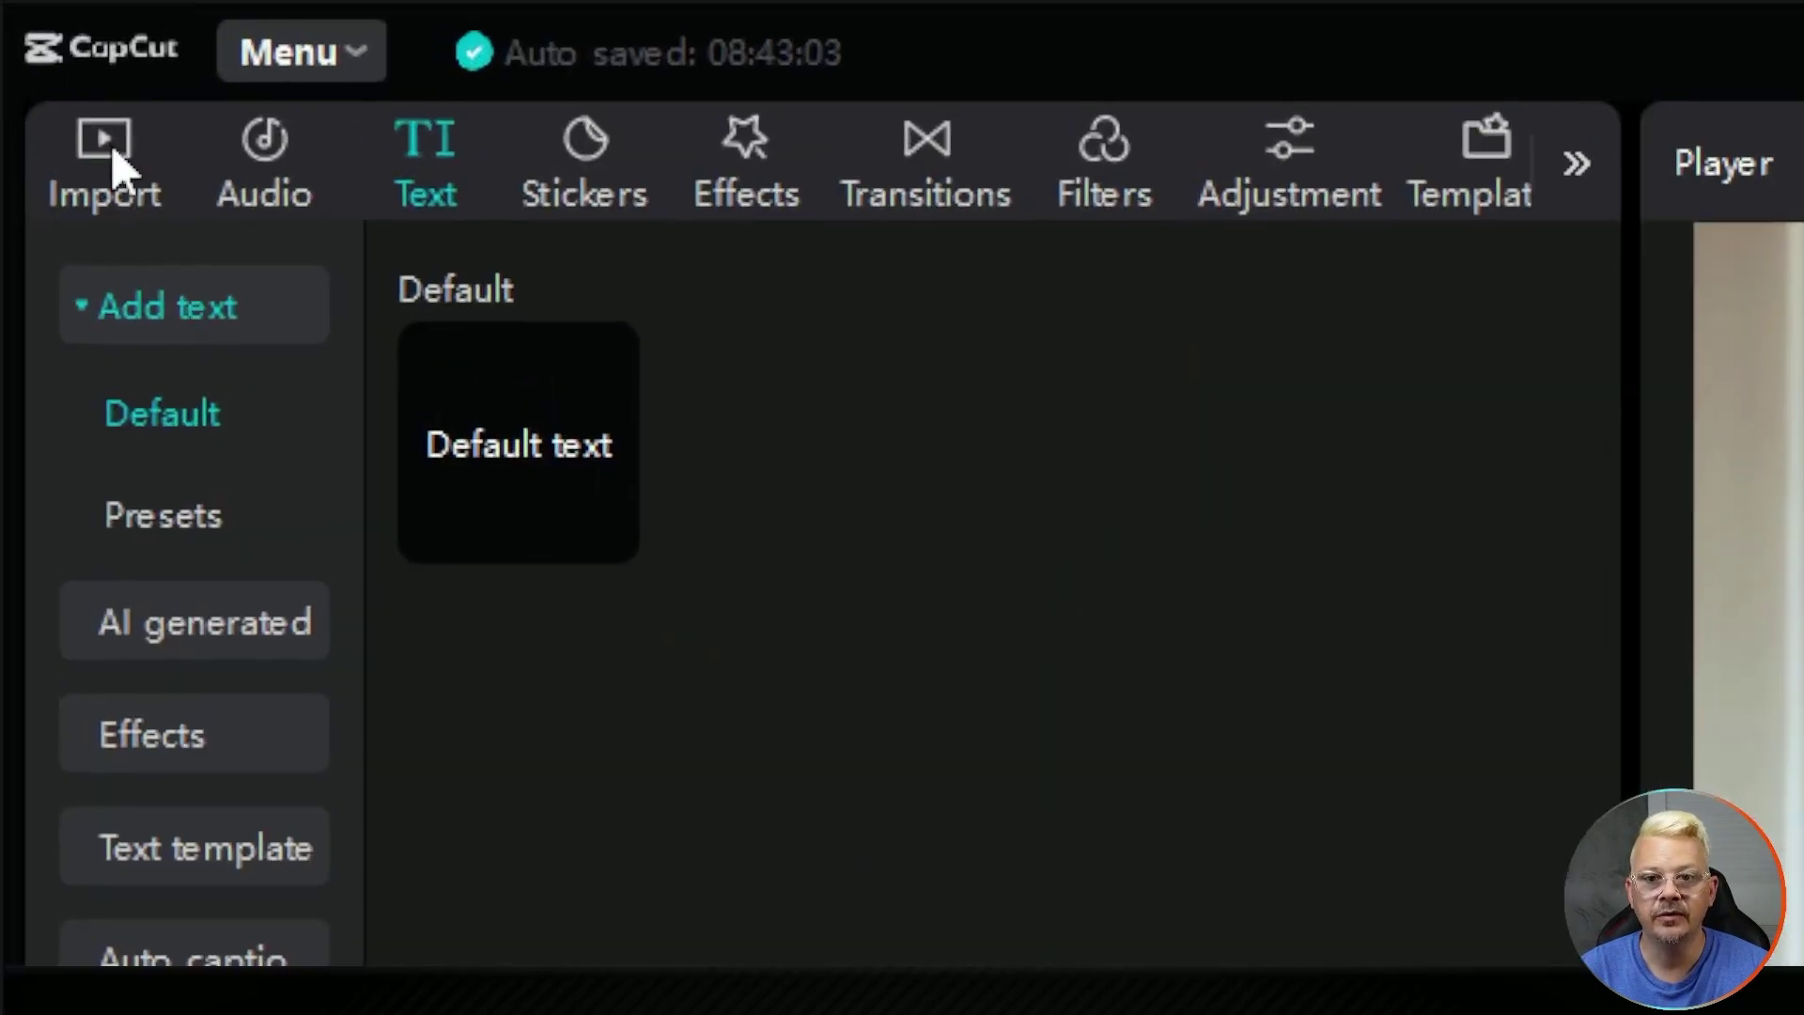
Step: Search stock materials for 'Yellow rectangle', filter to Photos, and add the first result
{"action": "left_click", "coordinate": [37, 57]}
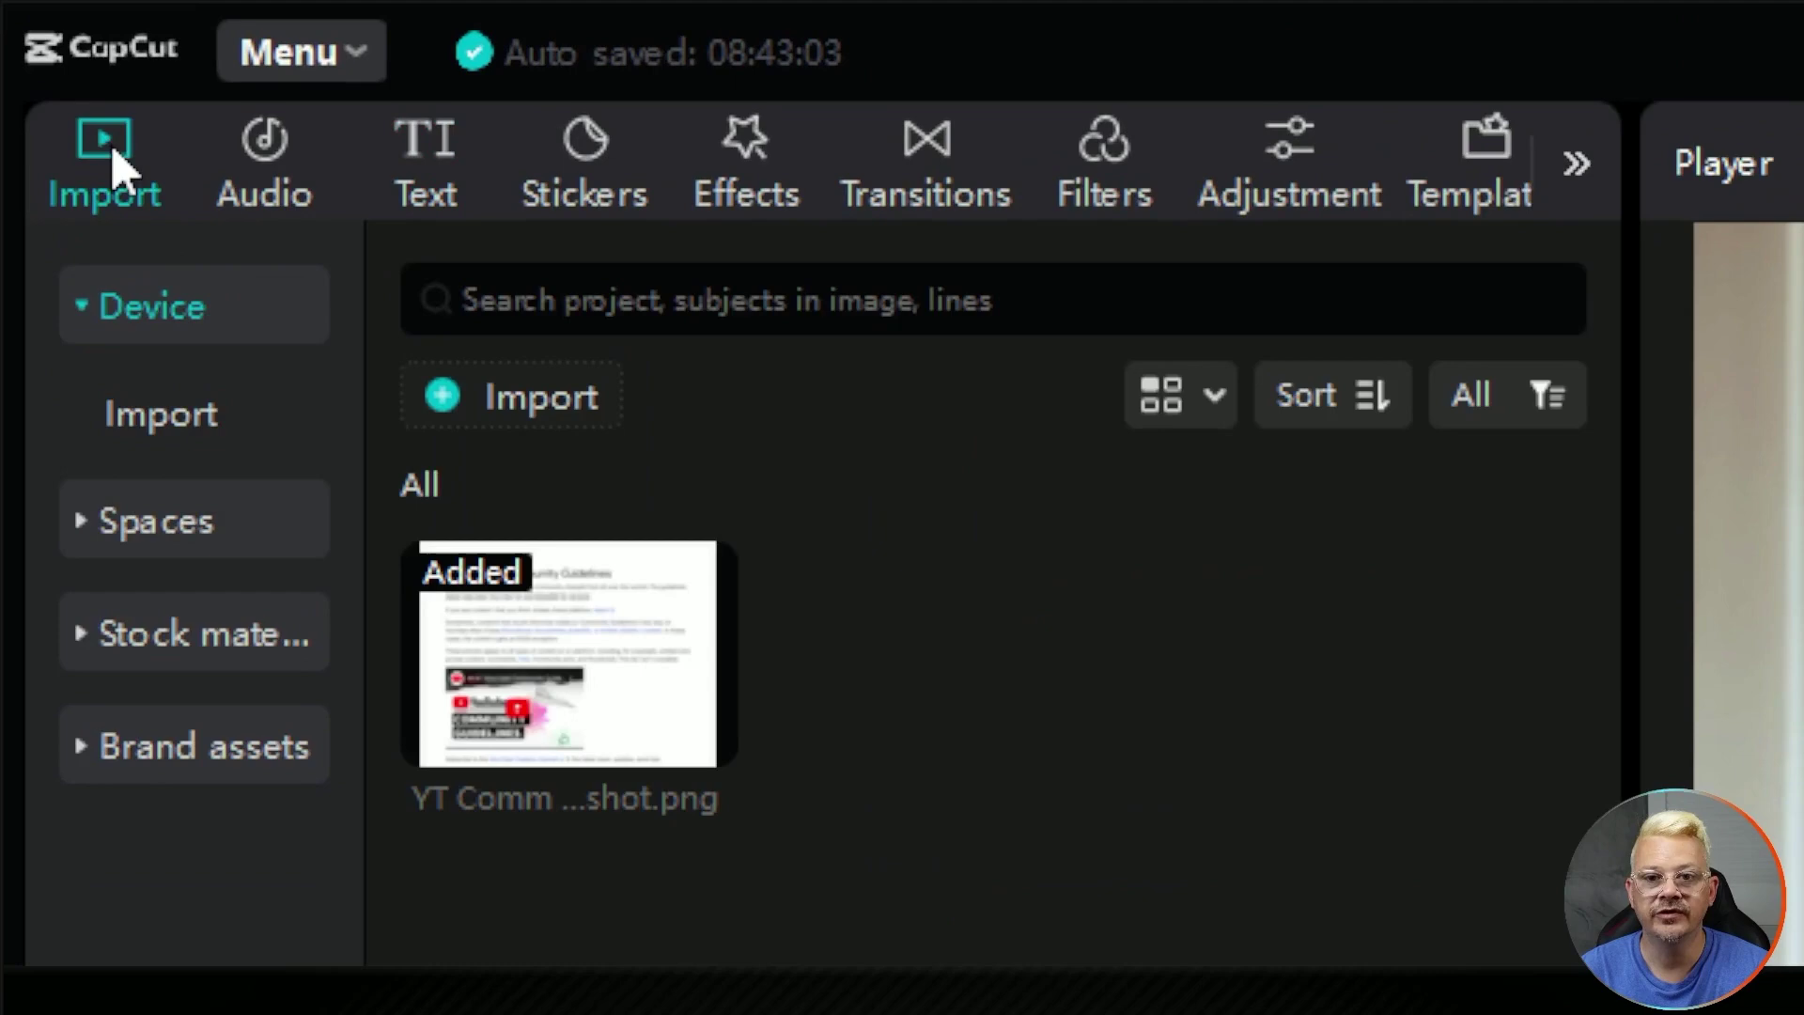
{"action": "left_click", "coordinate": [246, 648]}
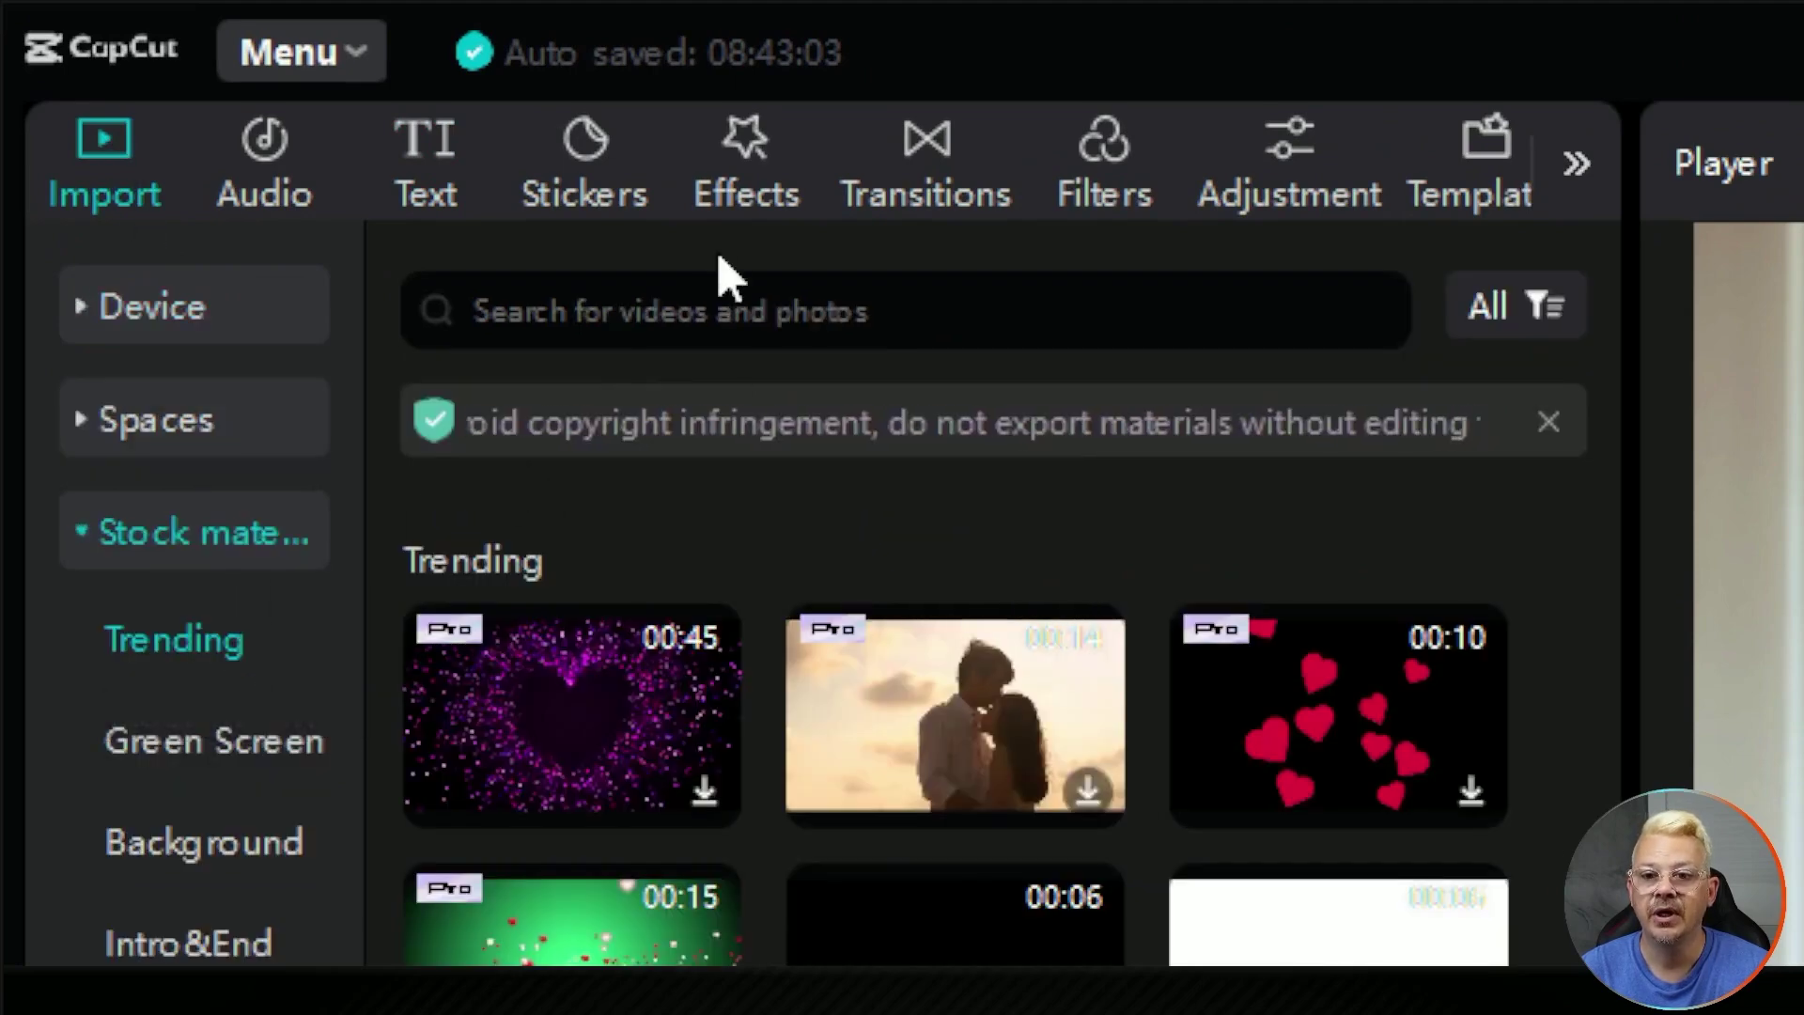
{"action": "left_click", "coordinate": [726, 310]}
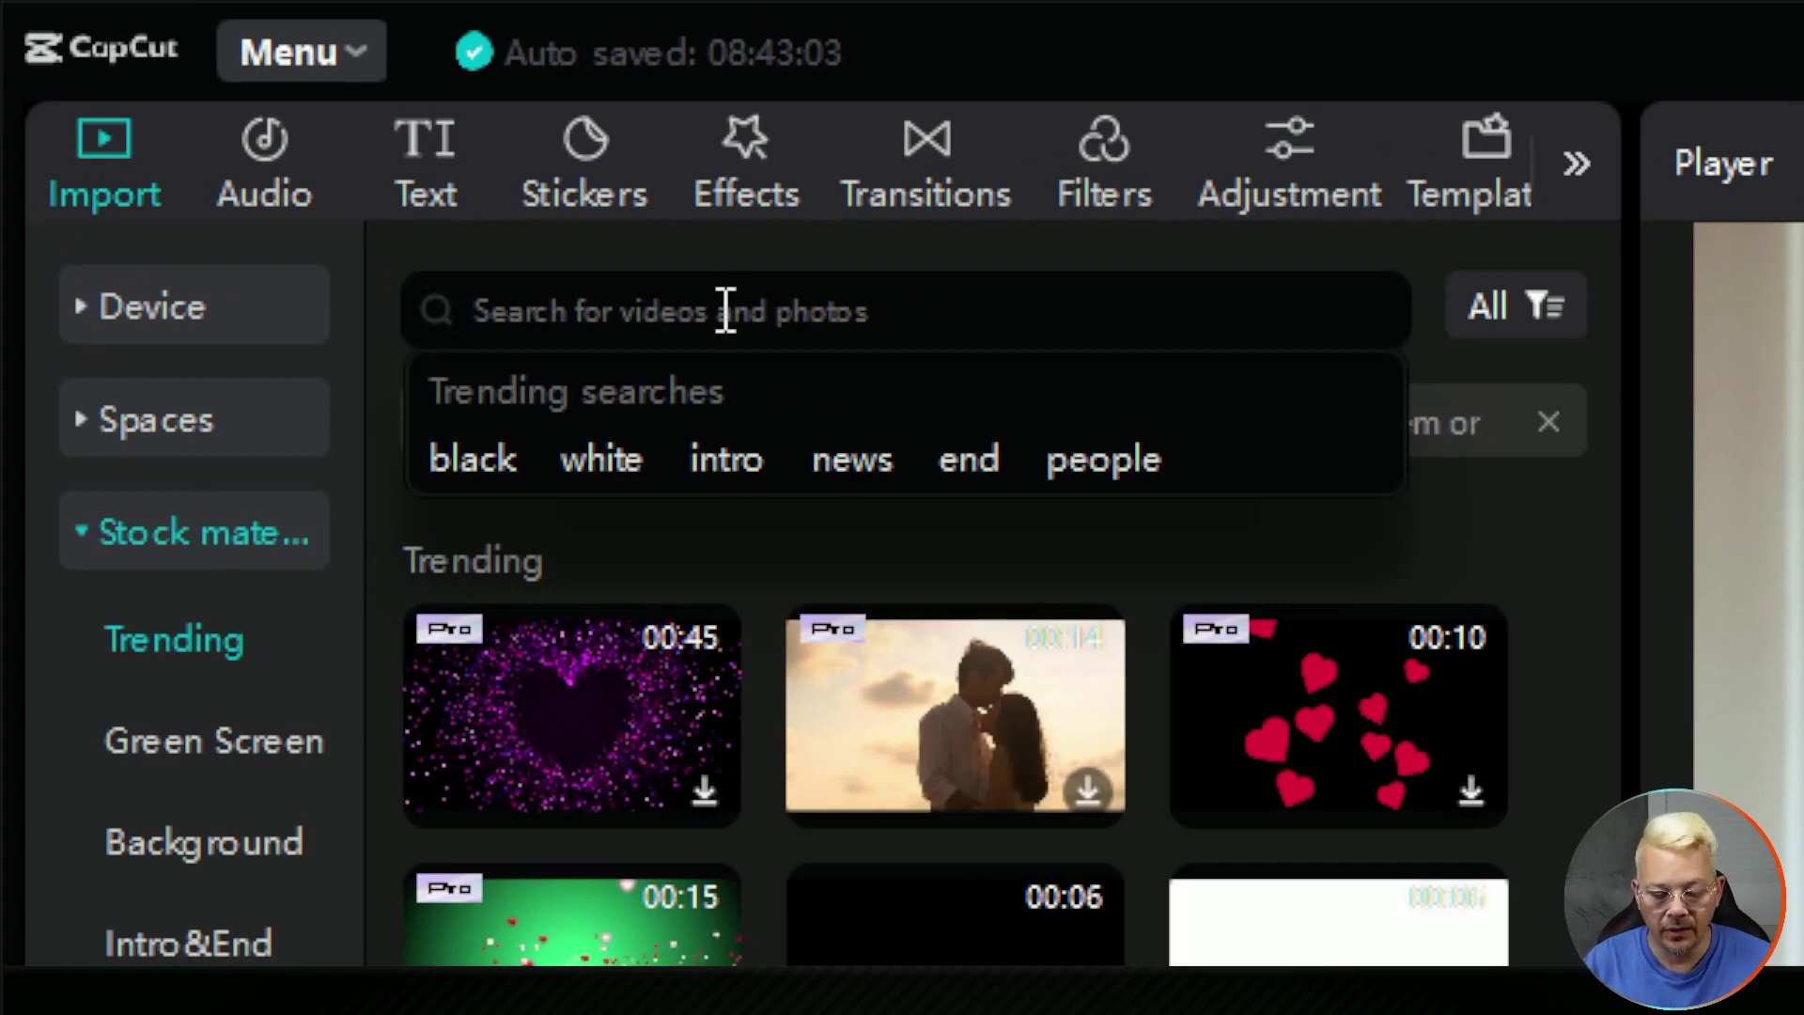
{"action": "type", "text": "Yellow rectangle"}
{"action": "key", "text": "Return"}
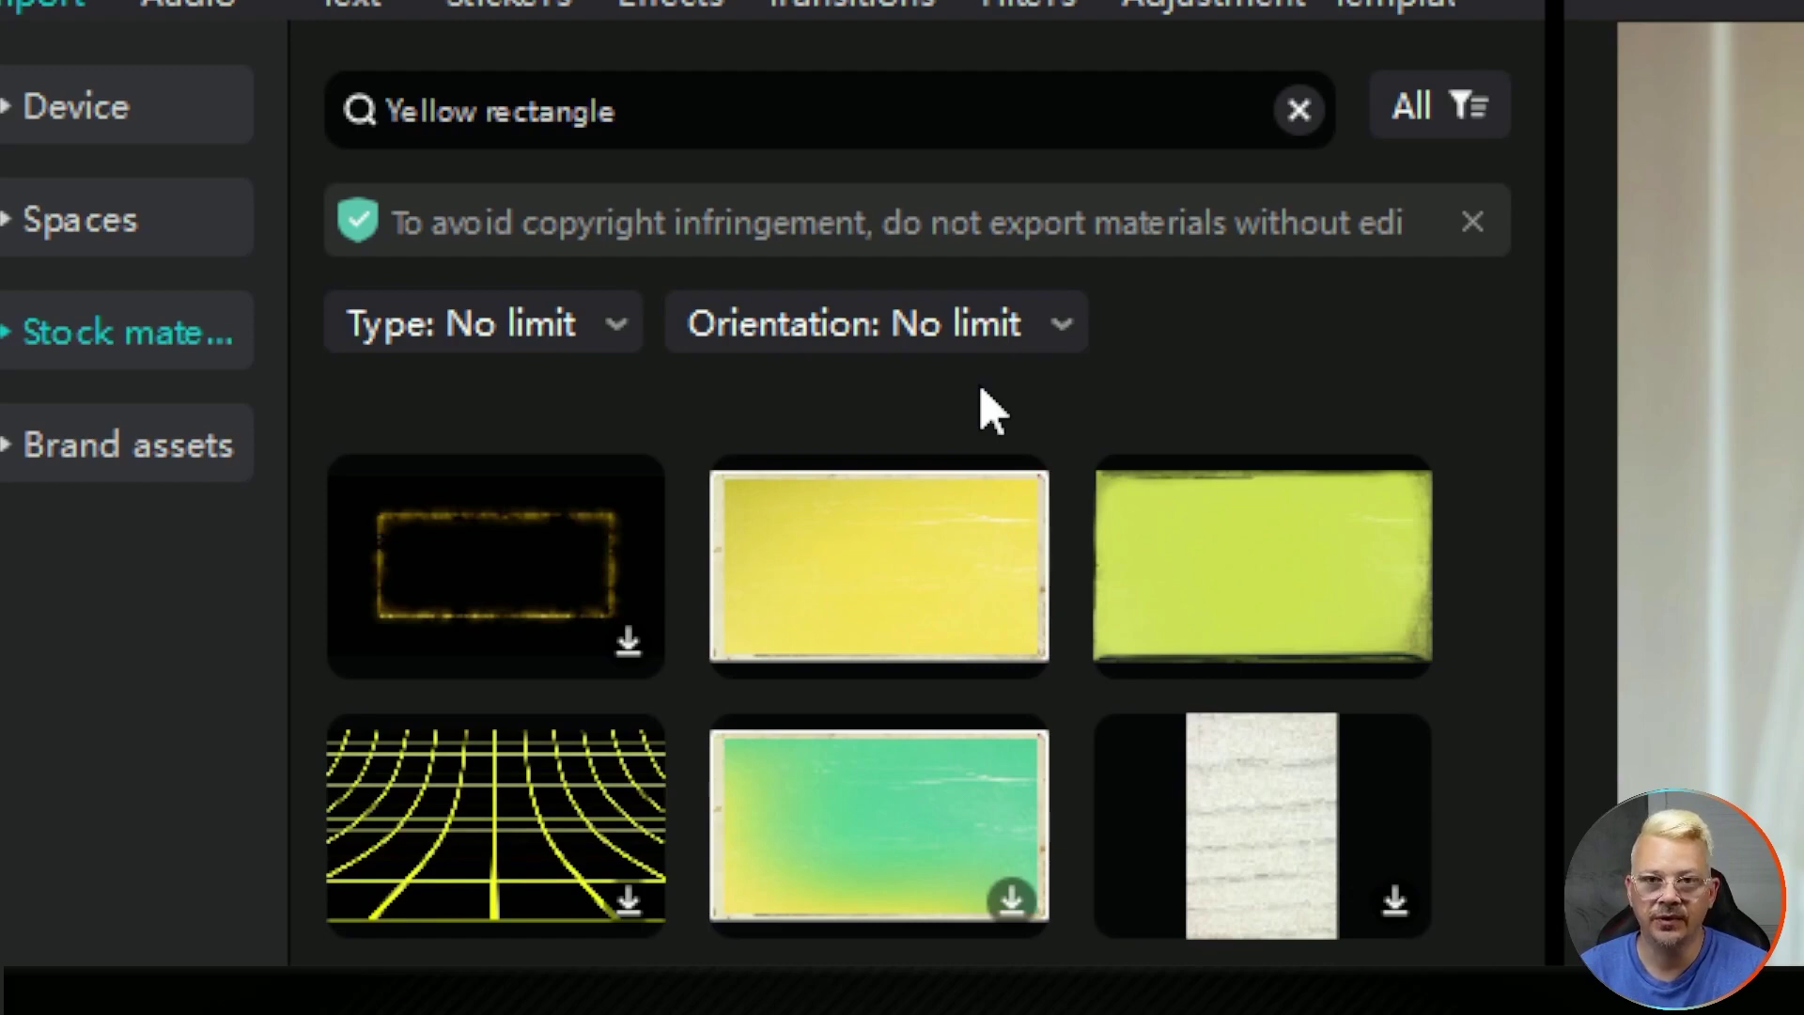
{"action": "mouse_move", "coordinate": [878, 610]}
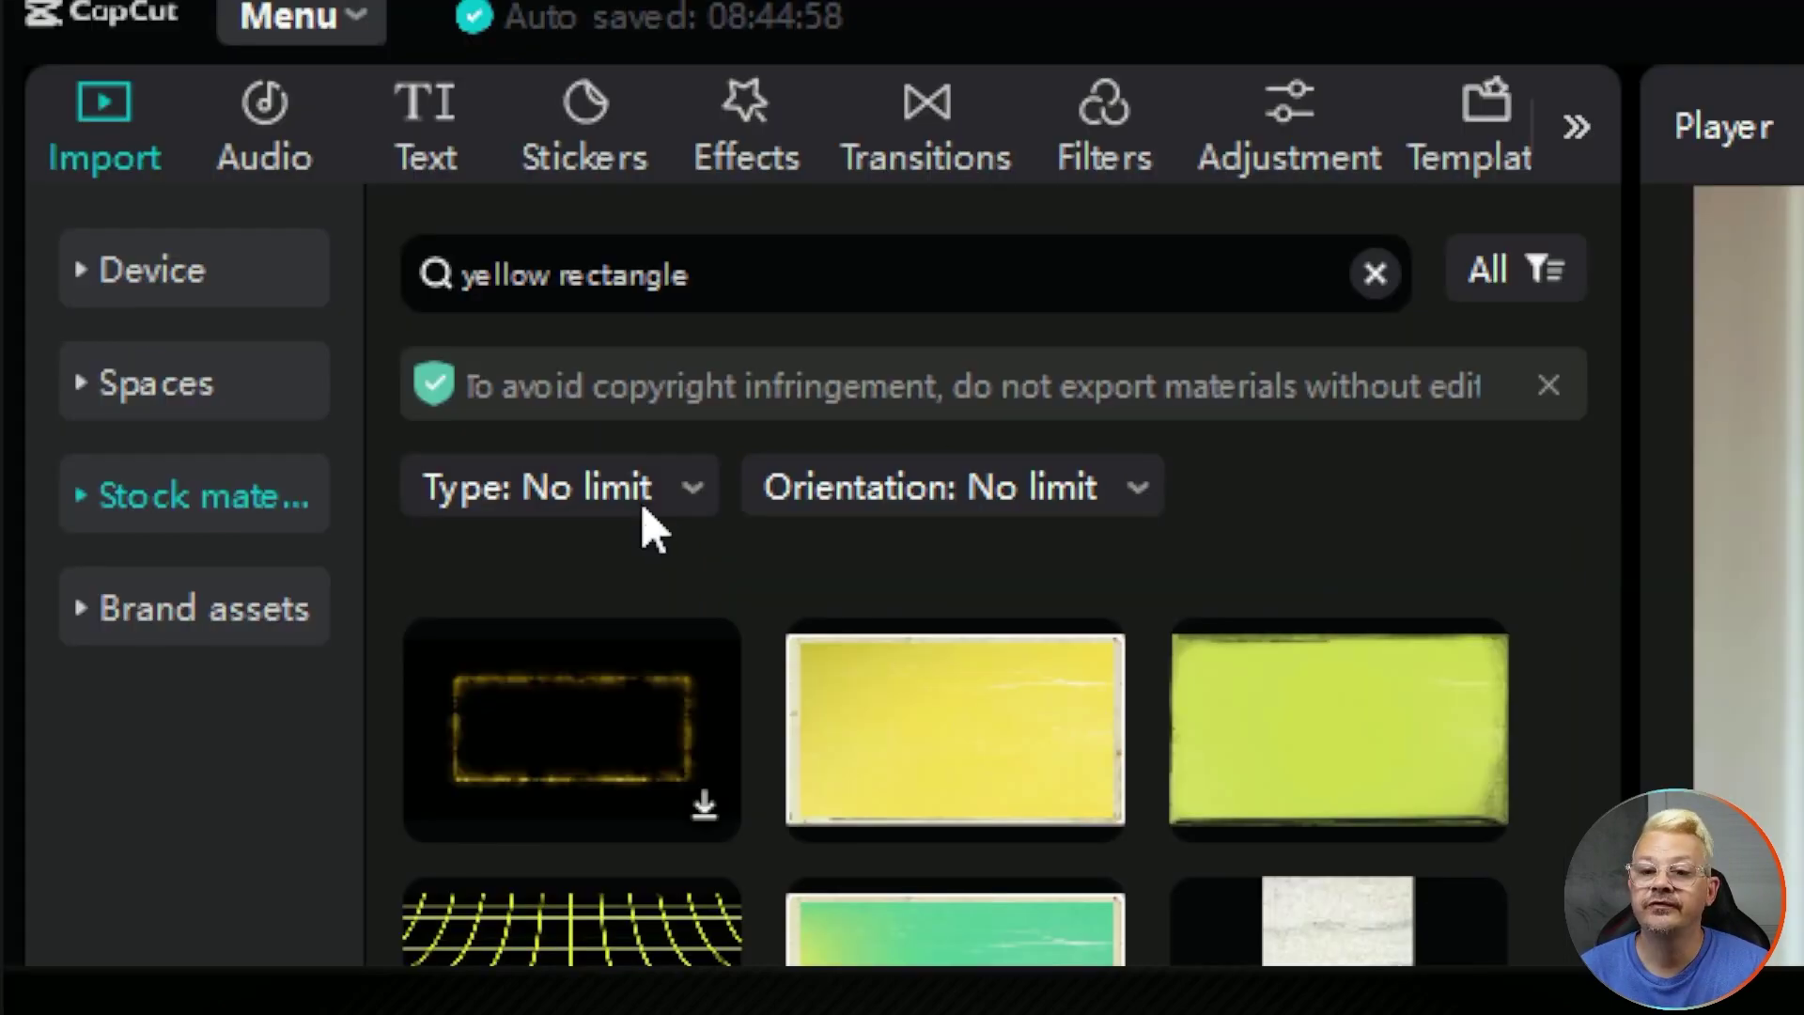
{"action": "left_click", "coordinate": [571, 317]}
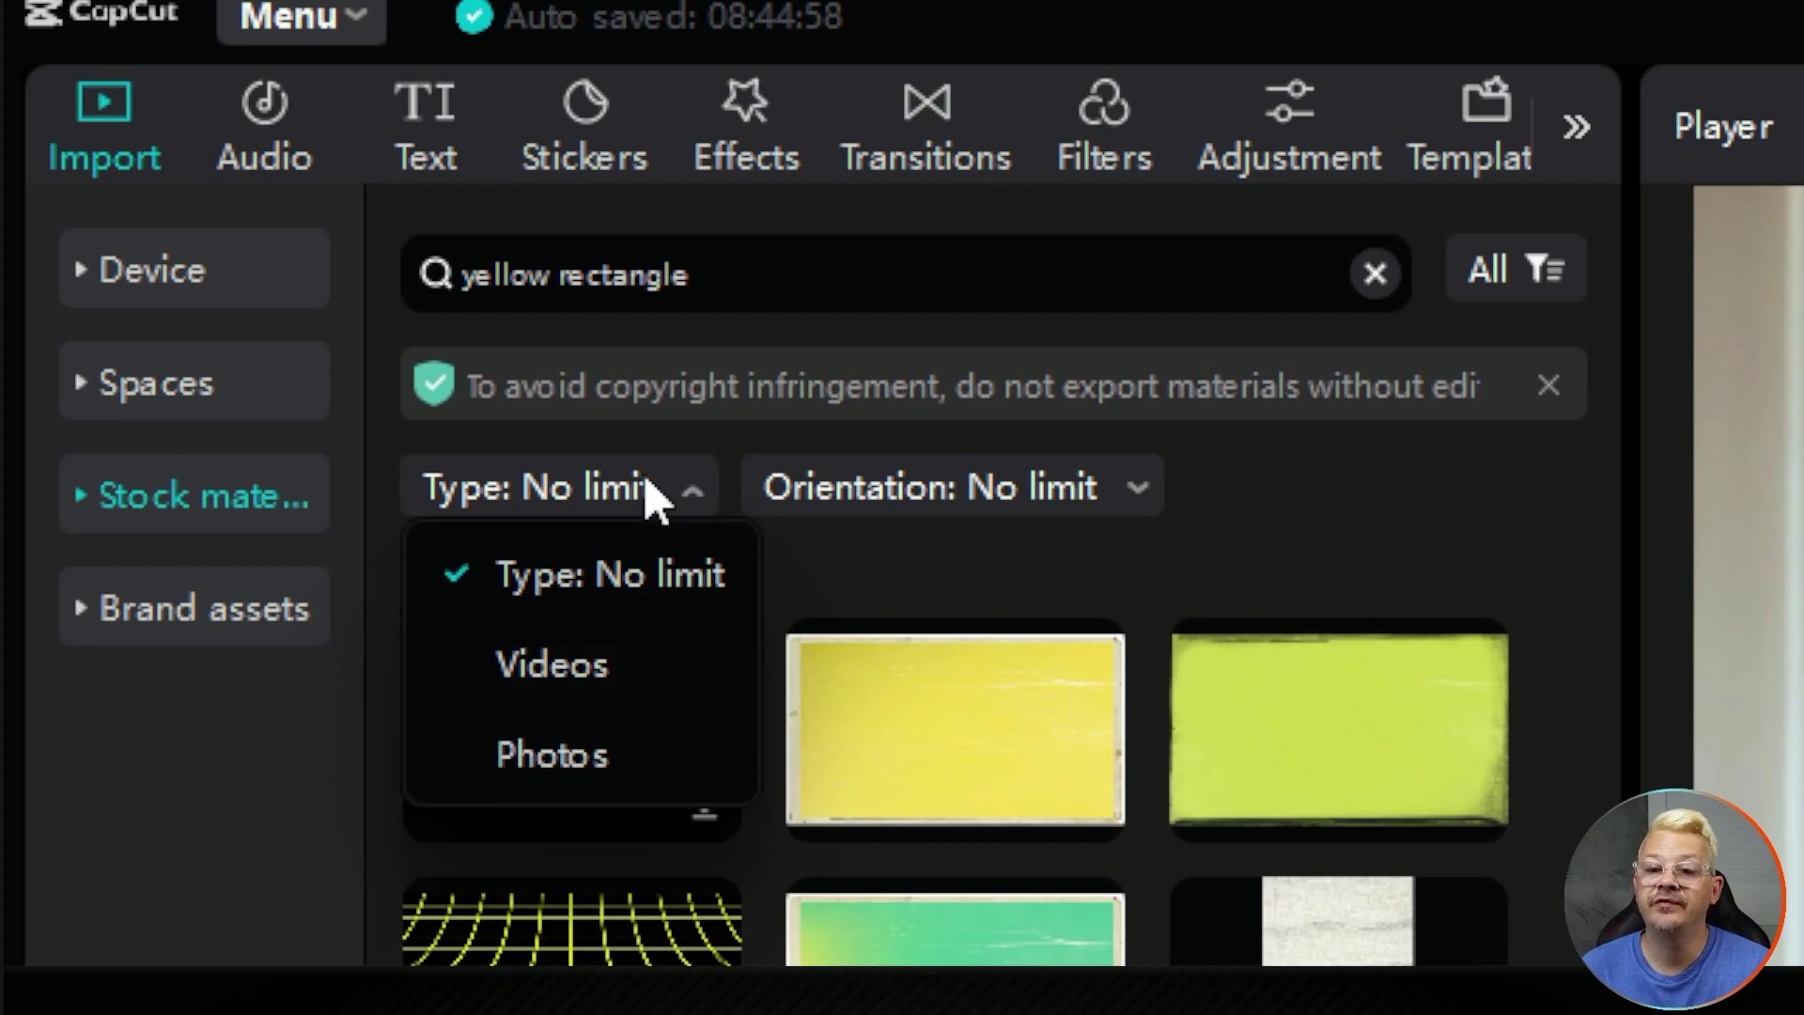
{"action": "left_click", "coordinate": [559, 765]}
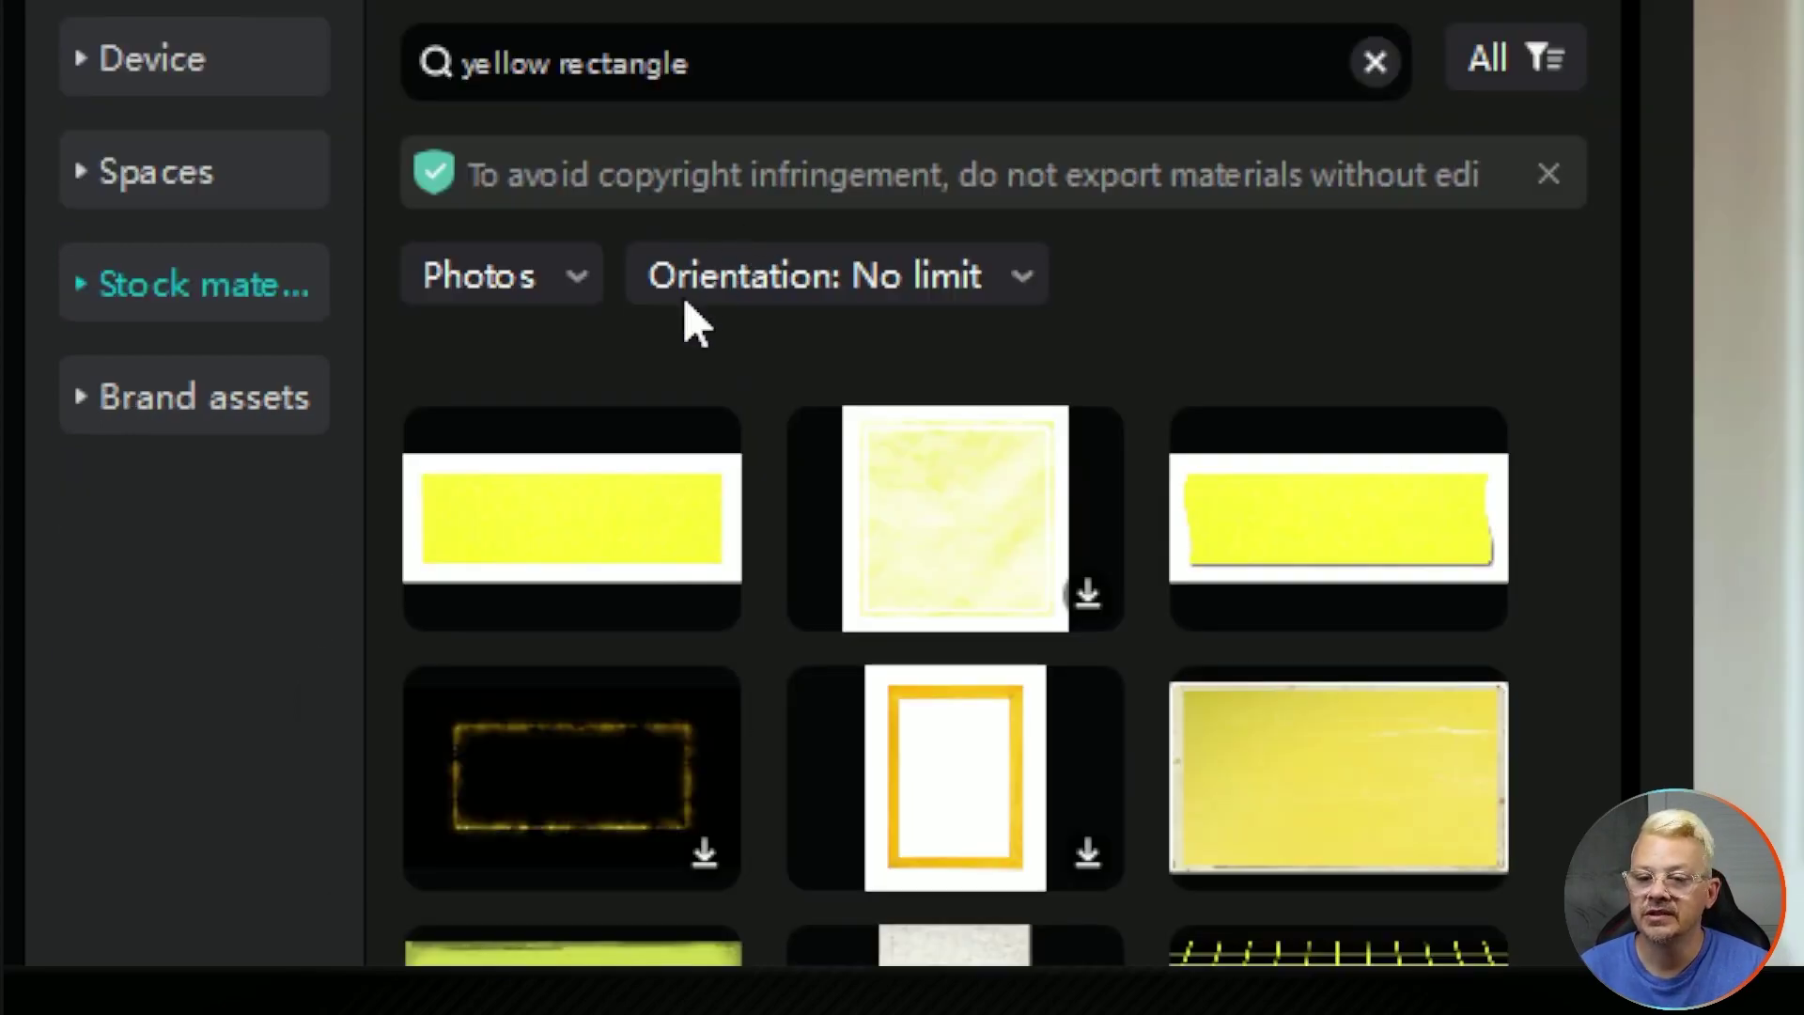
{"action": "mouse_move", "coordinate": [612, 534]}
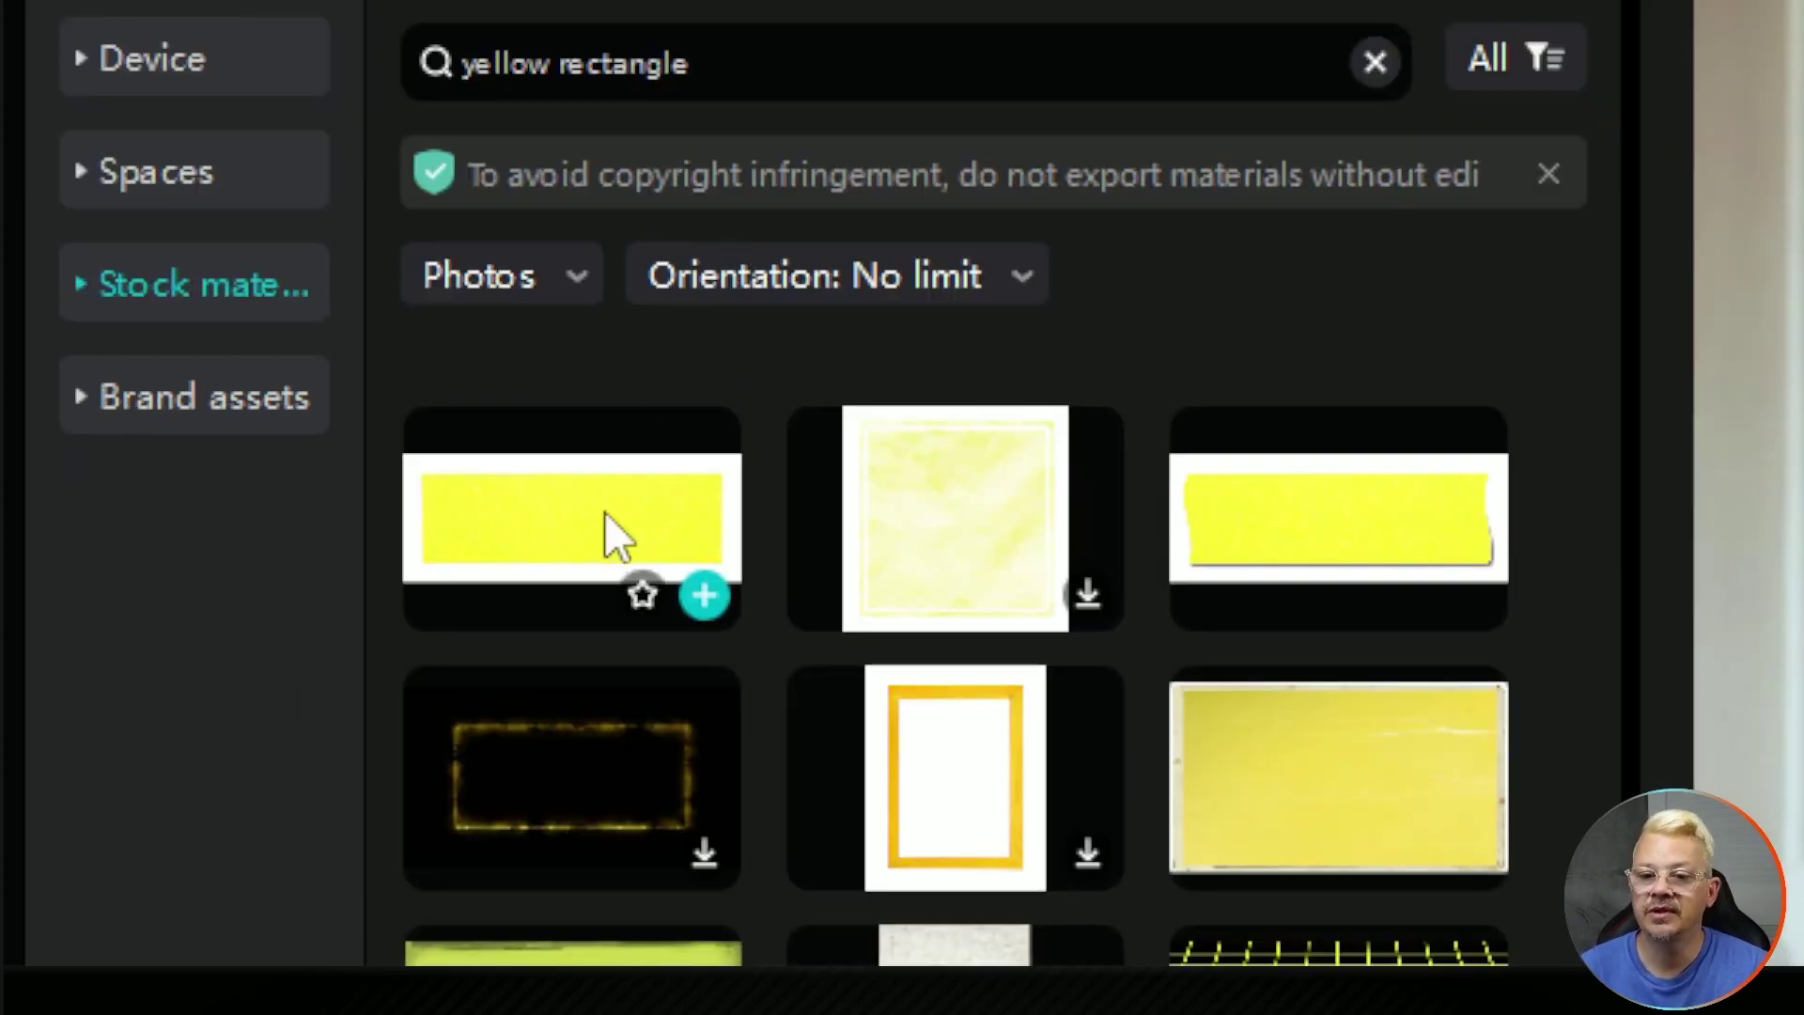
{"action": "left_click", "coordinate": [702, 595]}
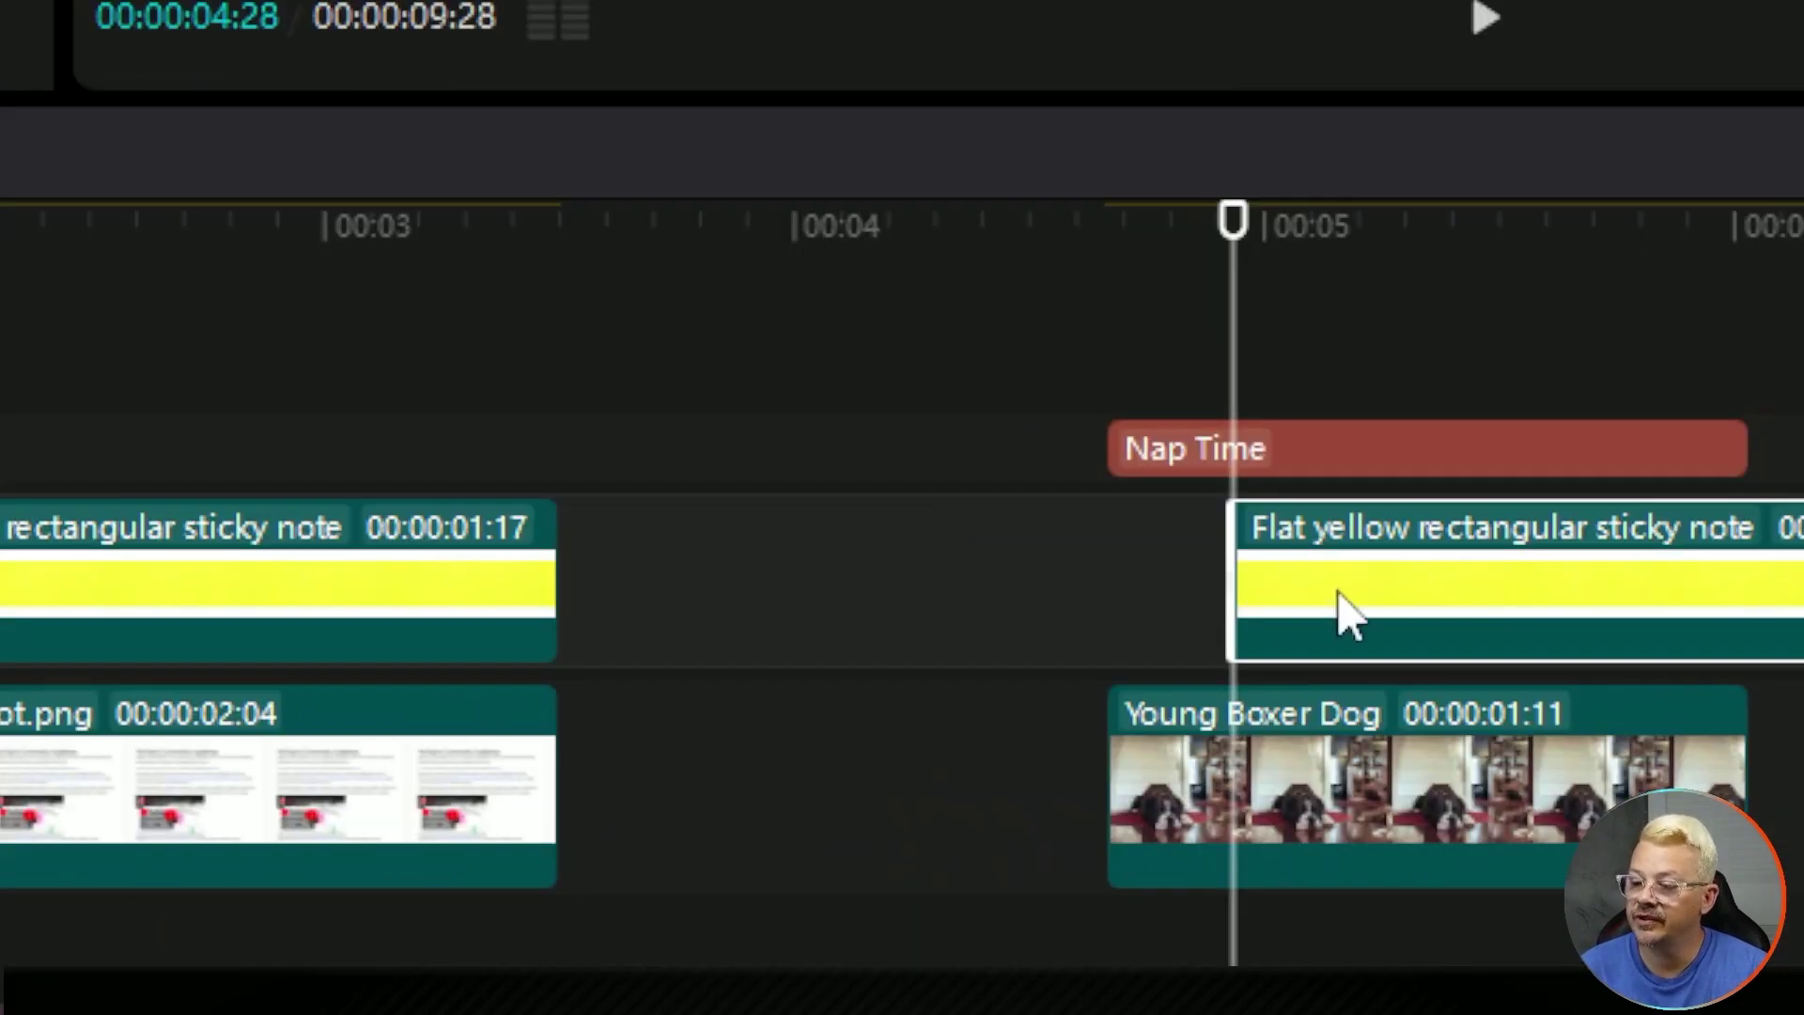
Step: Fit the sticky-note clip to the dog clip's span and move it up behind Nap Time
{"action": "left_click_drag", "start_coordinate": [1348, 615], "coordinate": [1260, 624]}
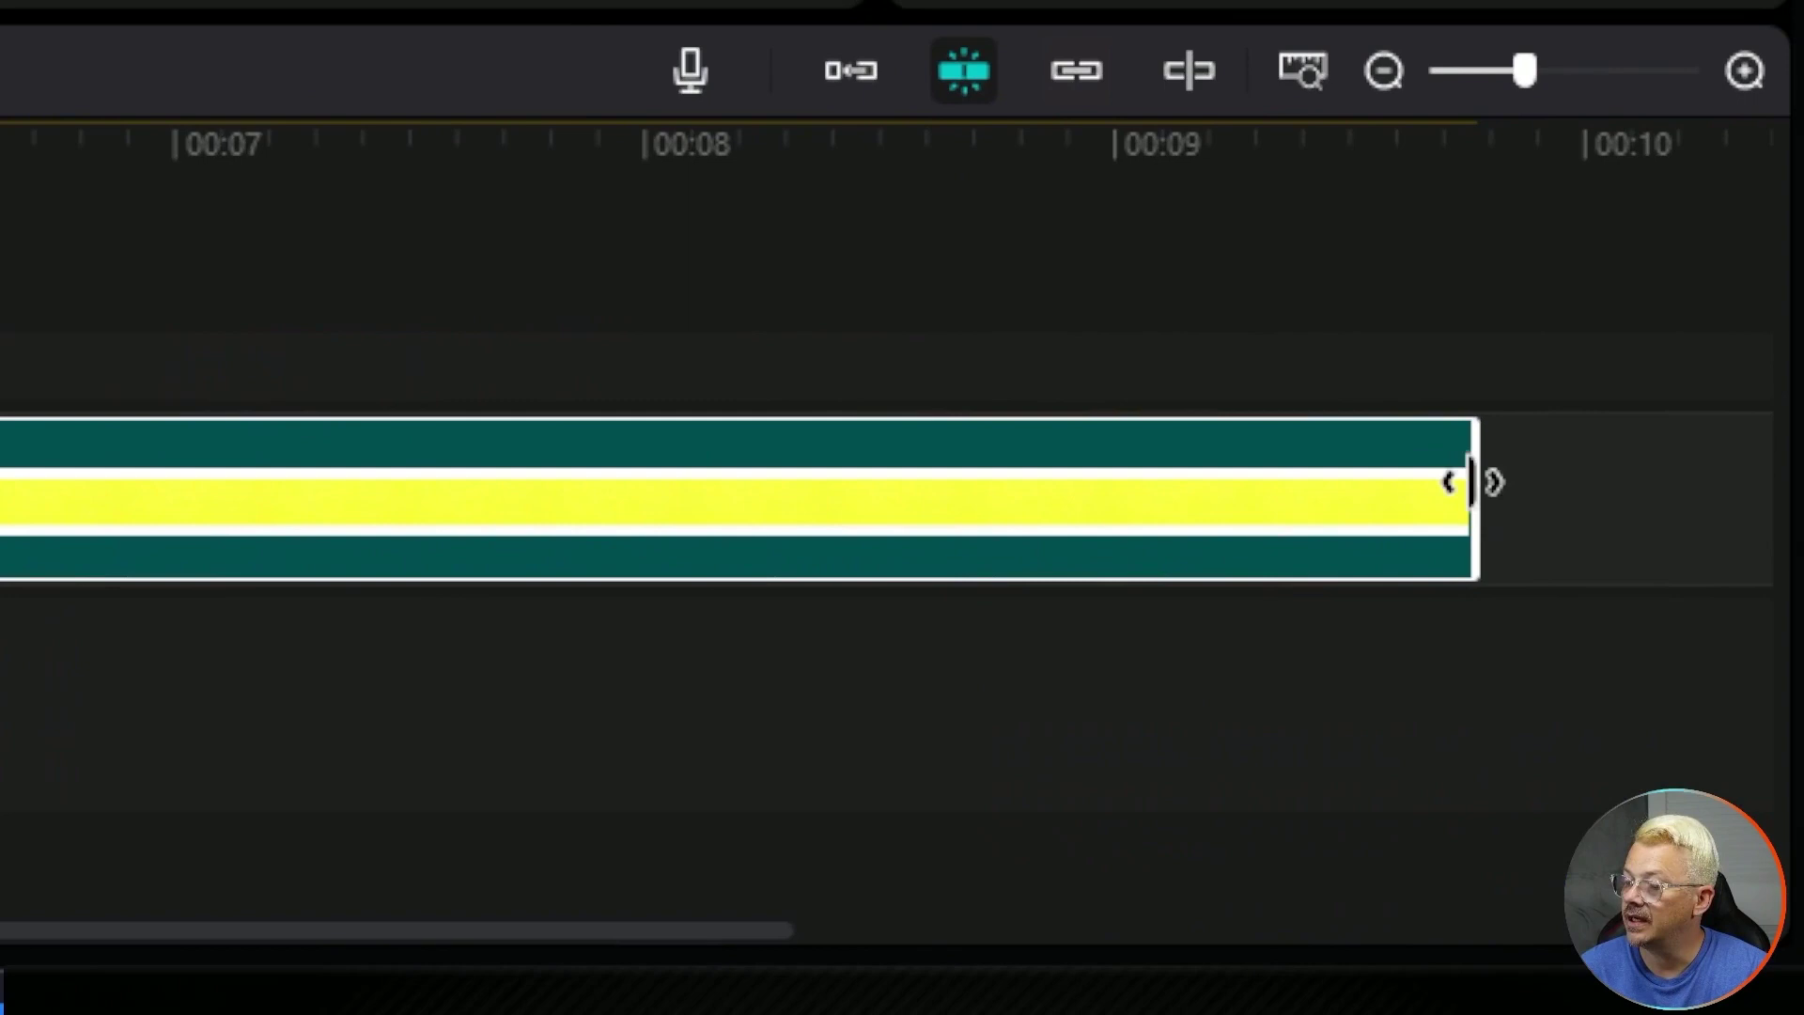
{"action": "left_click_drag", "start_coordinate": [1470, 482], "coordinate": [0, 559]}
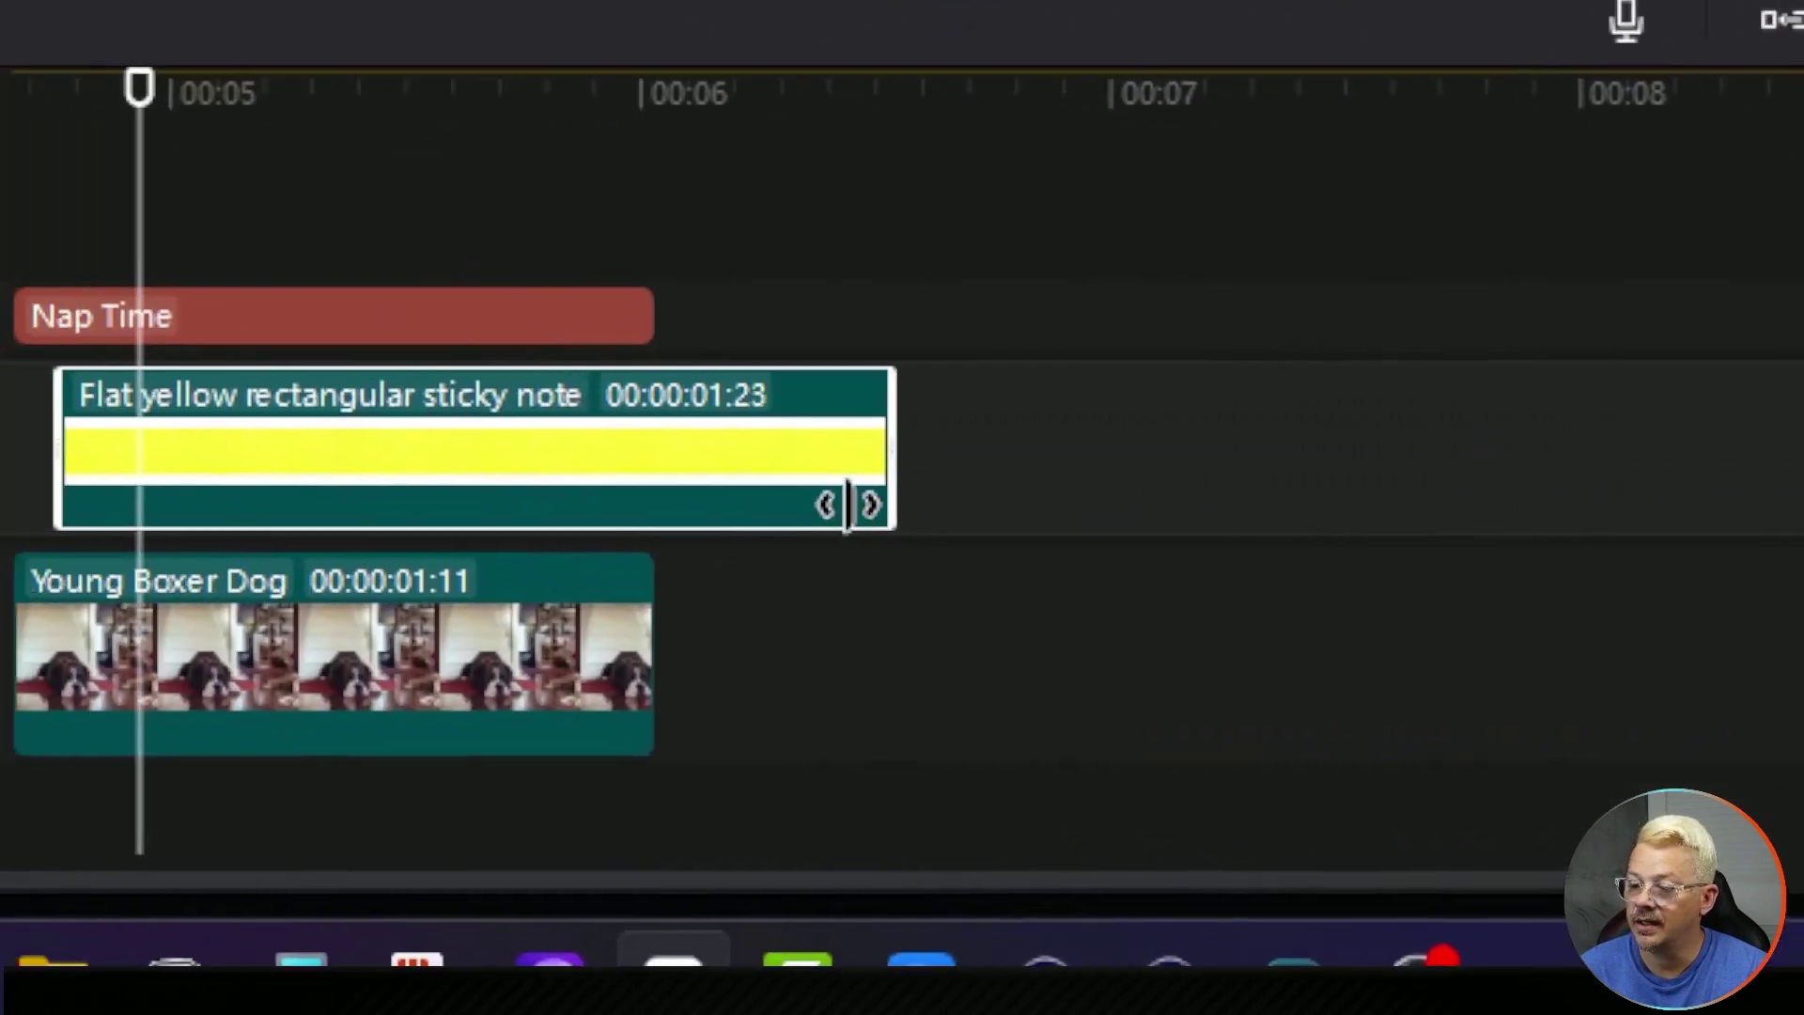
{"action": "left_click_drag", "start_coordinate": [848, 507], "coordinate": [651, 502]}
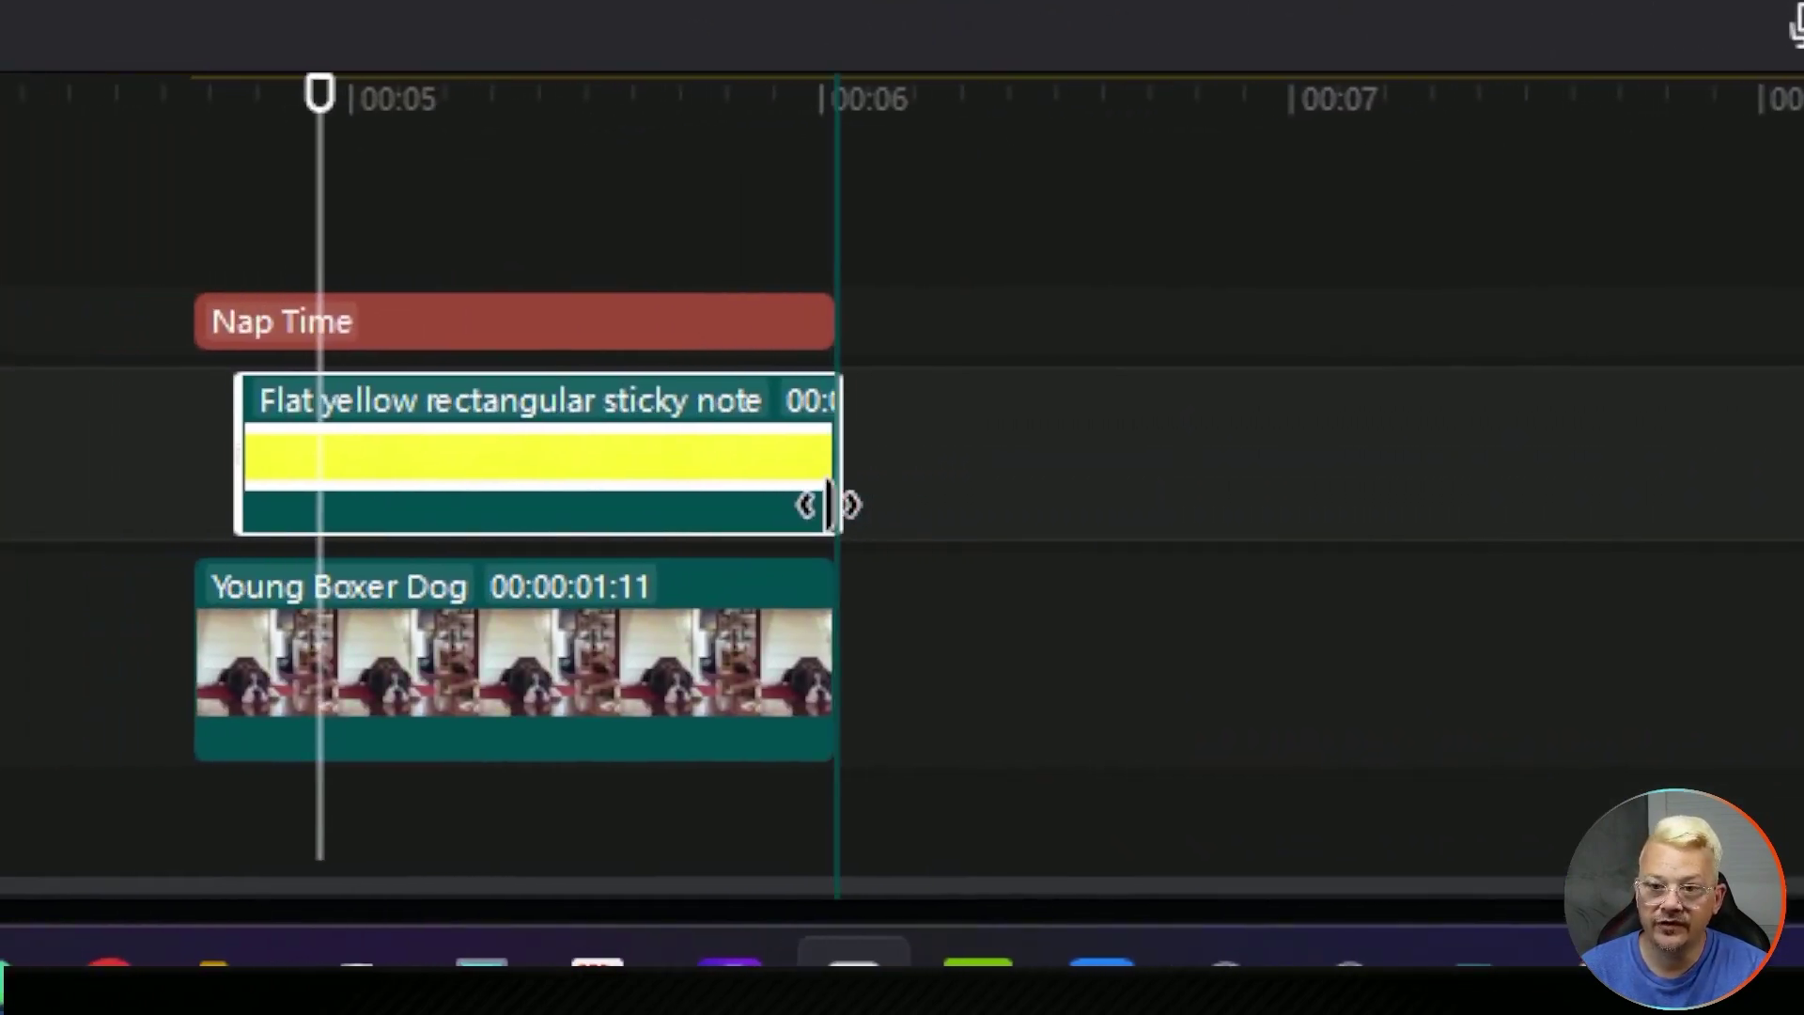
{"action": "left_click_drag", "start_coordinate": [829, 505], "coordinate": [828, 505]}
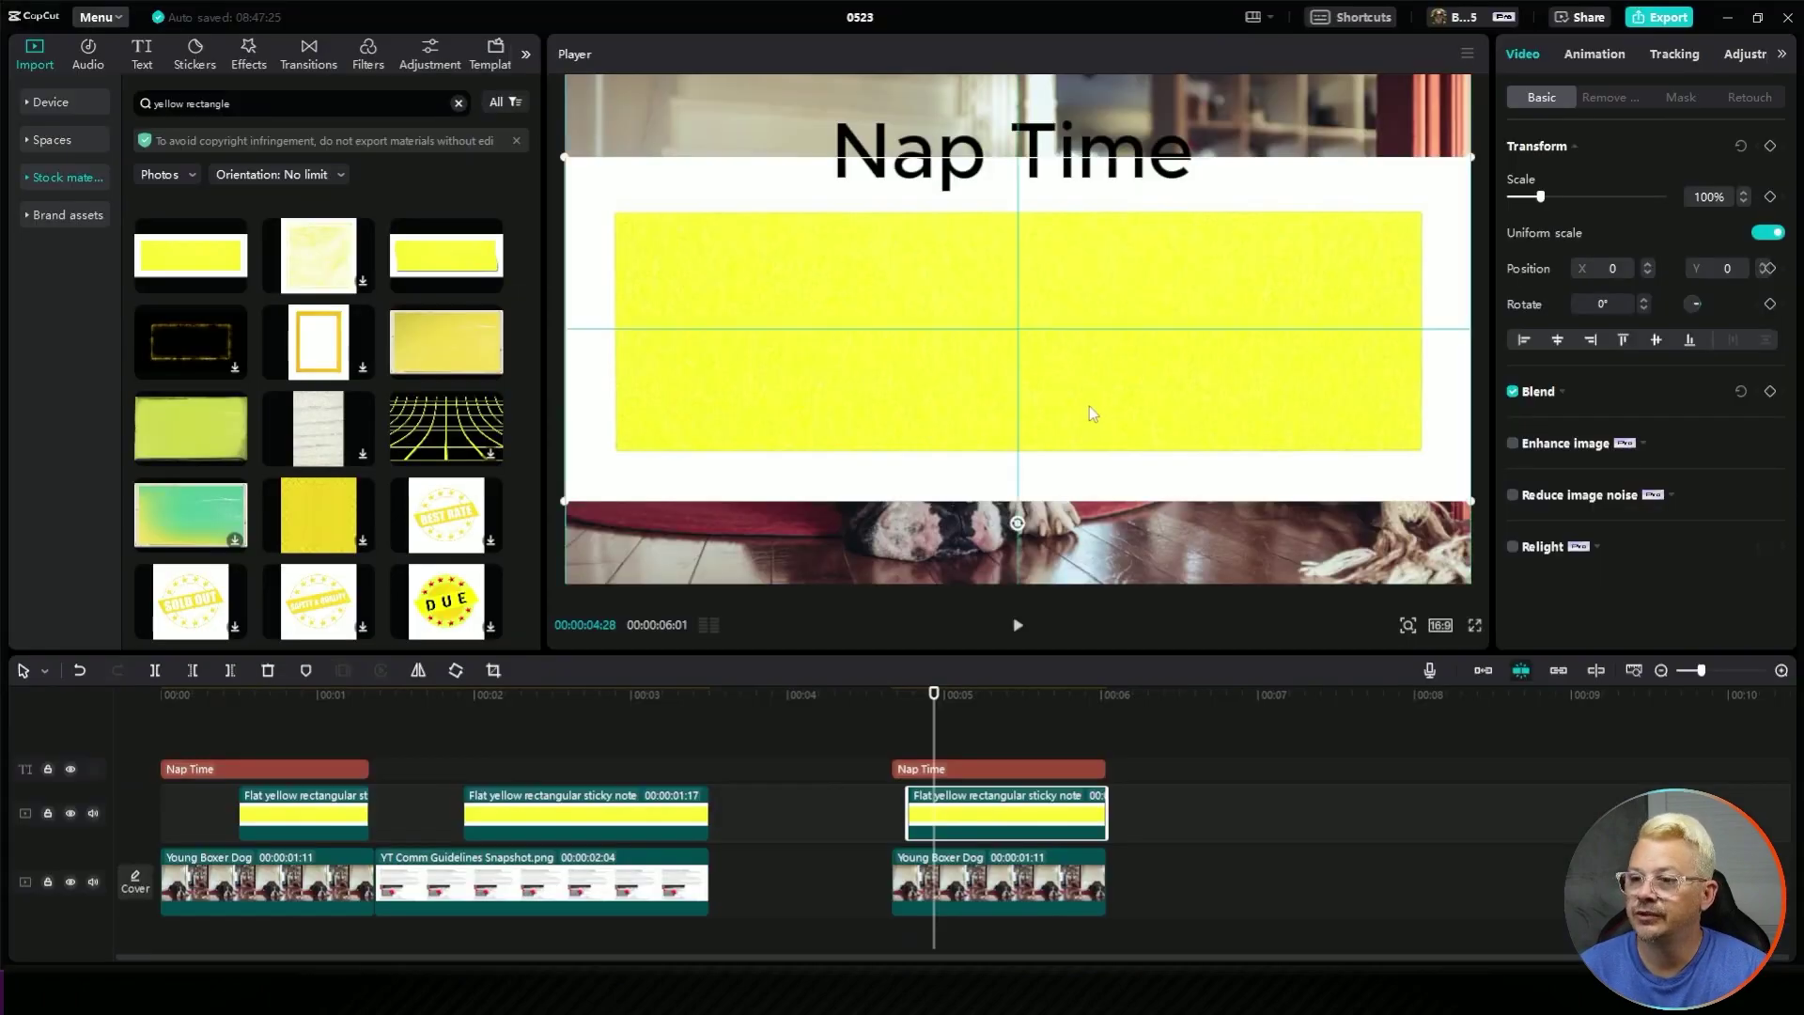
{"action": "left_click_drag", "start_coordinate": [1089, 406], "coordinate": [1098, 269]}
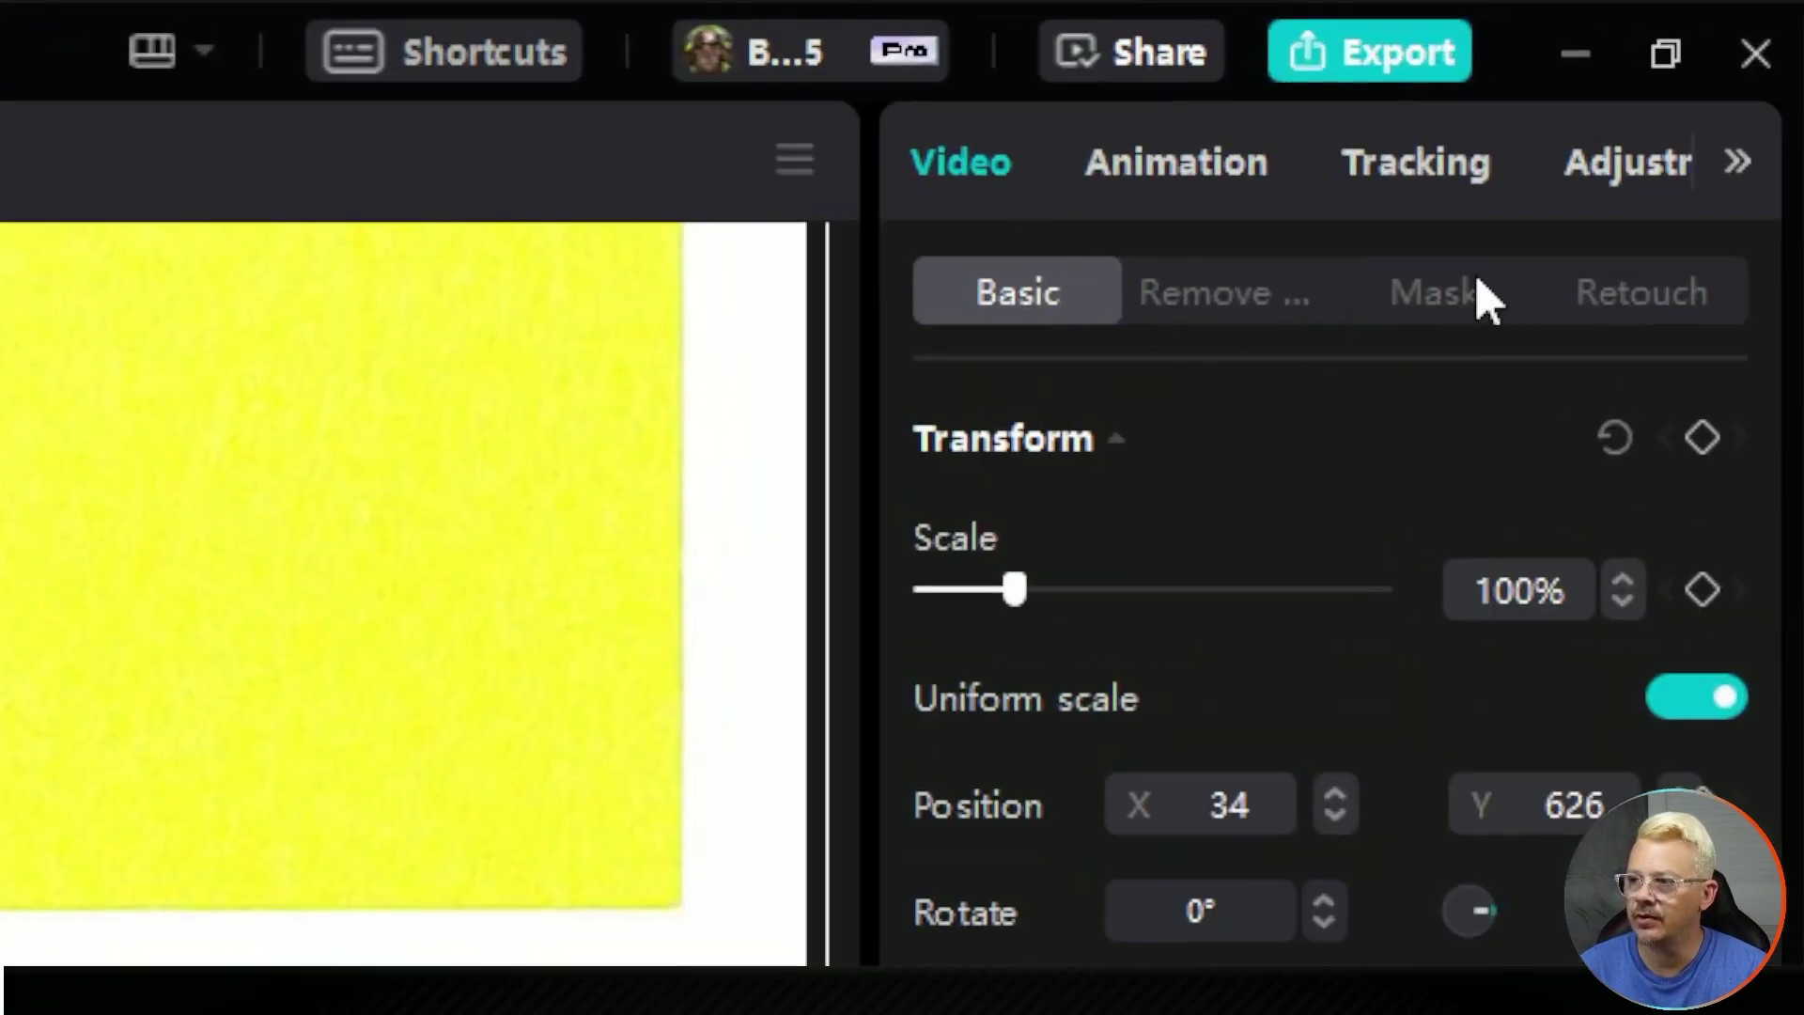
Step: Apply a rectangle mask to the sticky note and size it to a 424 by 86 band behind Nap Time
{"action": "left_click", "coordinate": [1473, 299]}
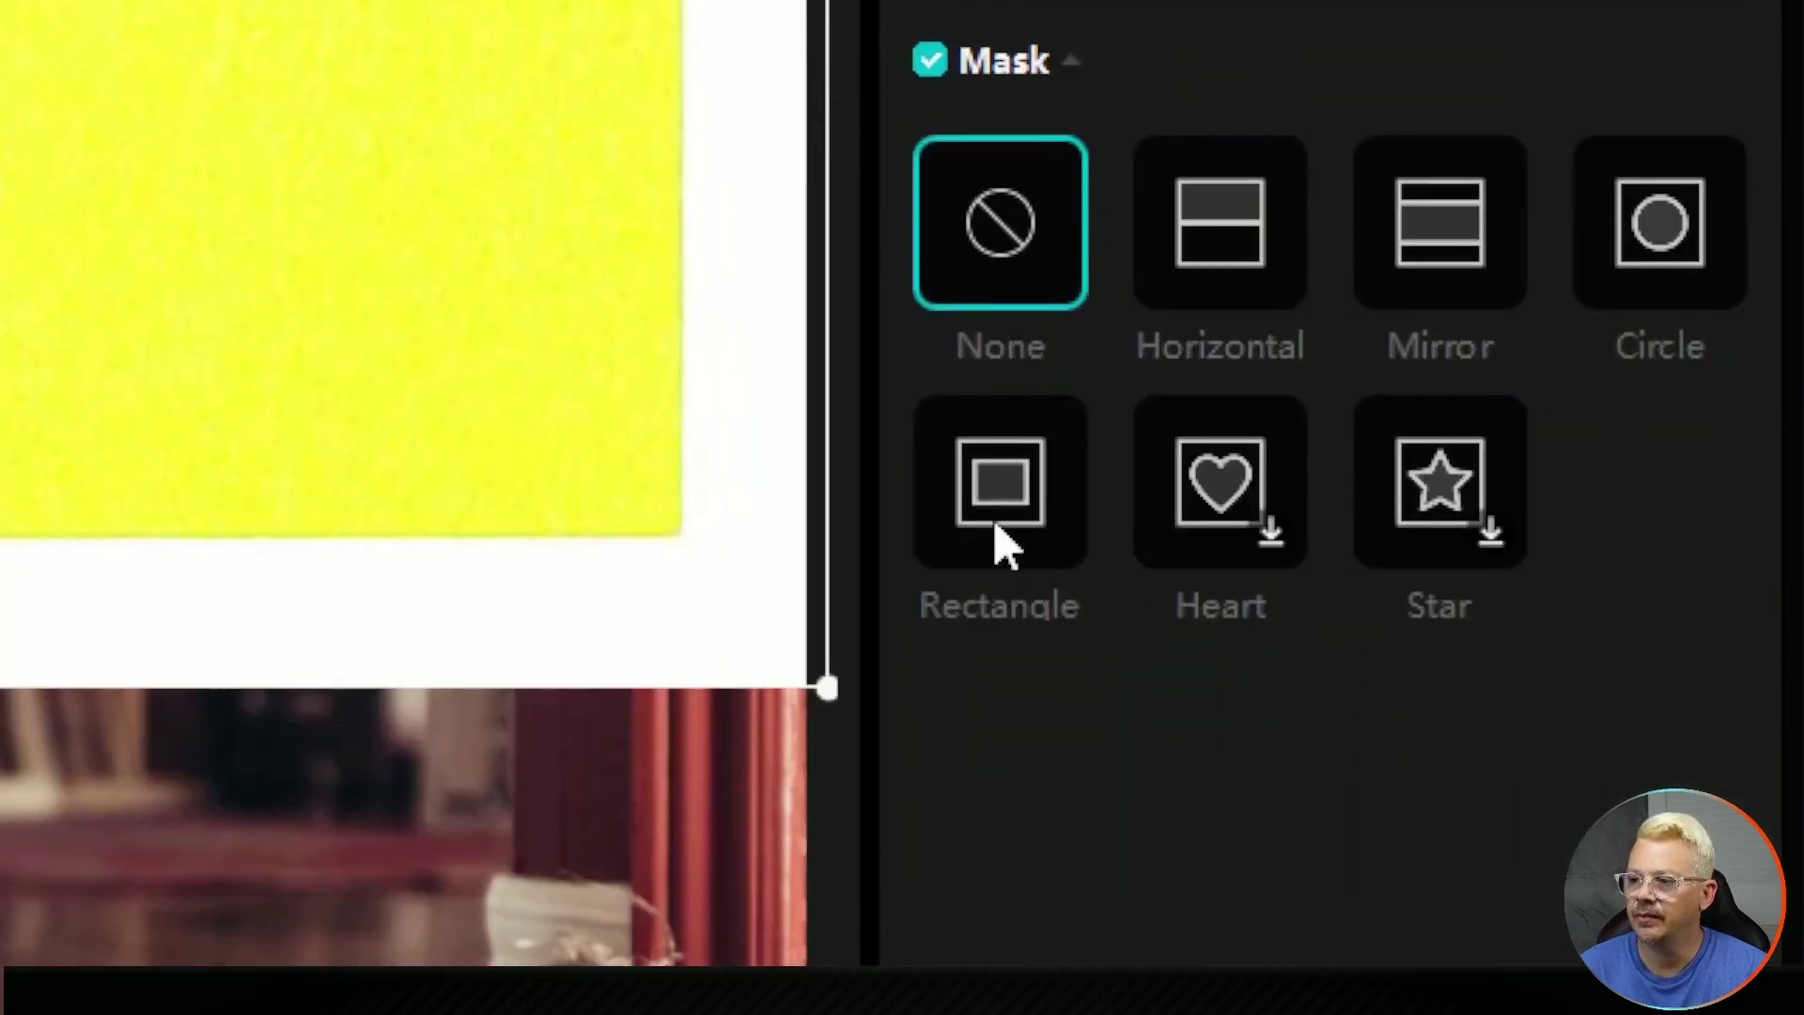
{"action": "left_click", "coordinate": [1002, 544]}
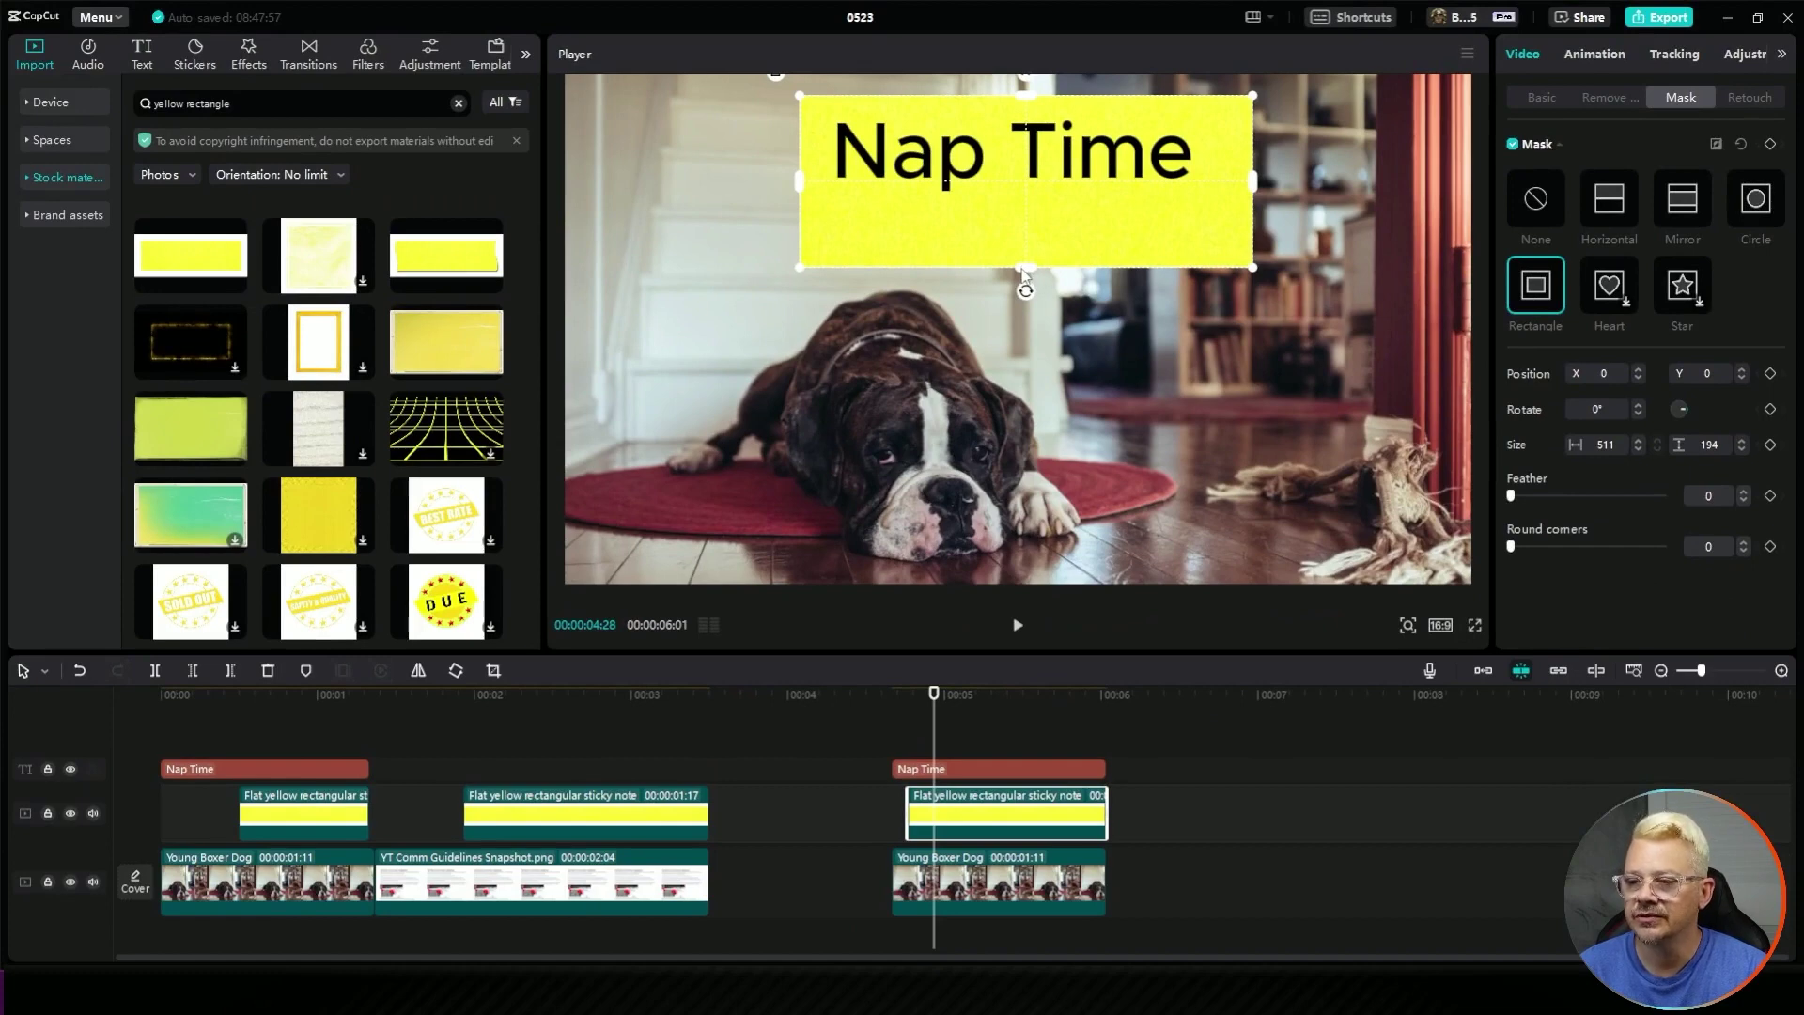
{"action": "left_click_drag", "start_coordinate": [1024, 271], "coordinate": [1029, 227]}
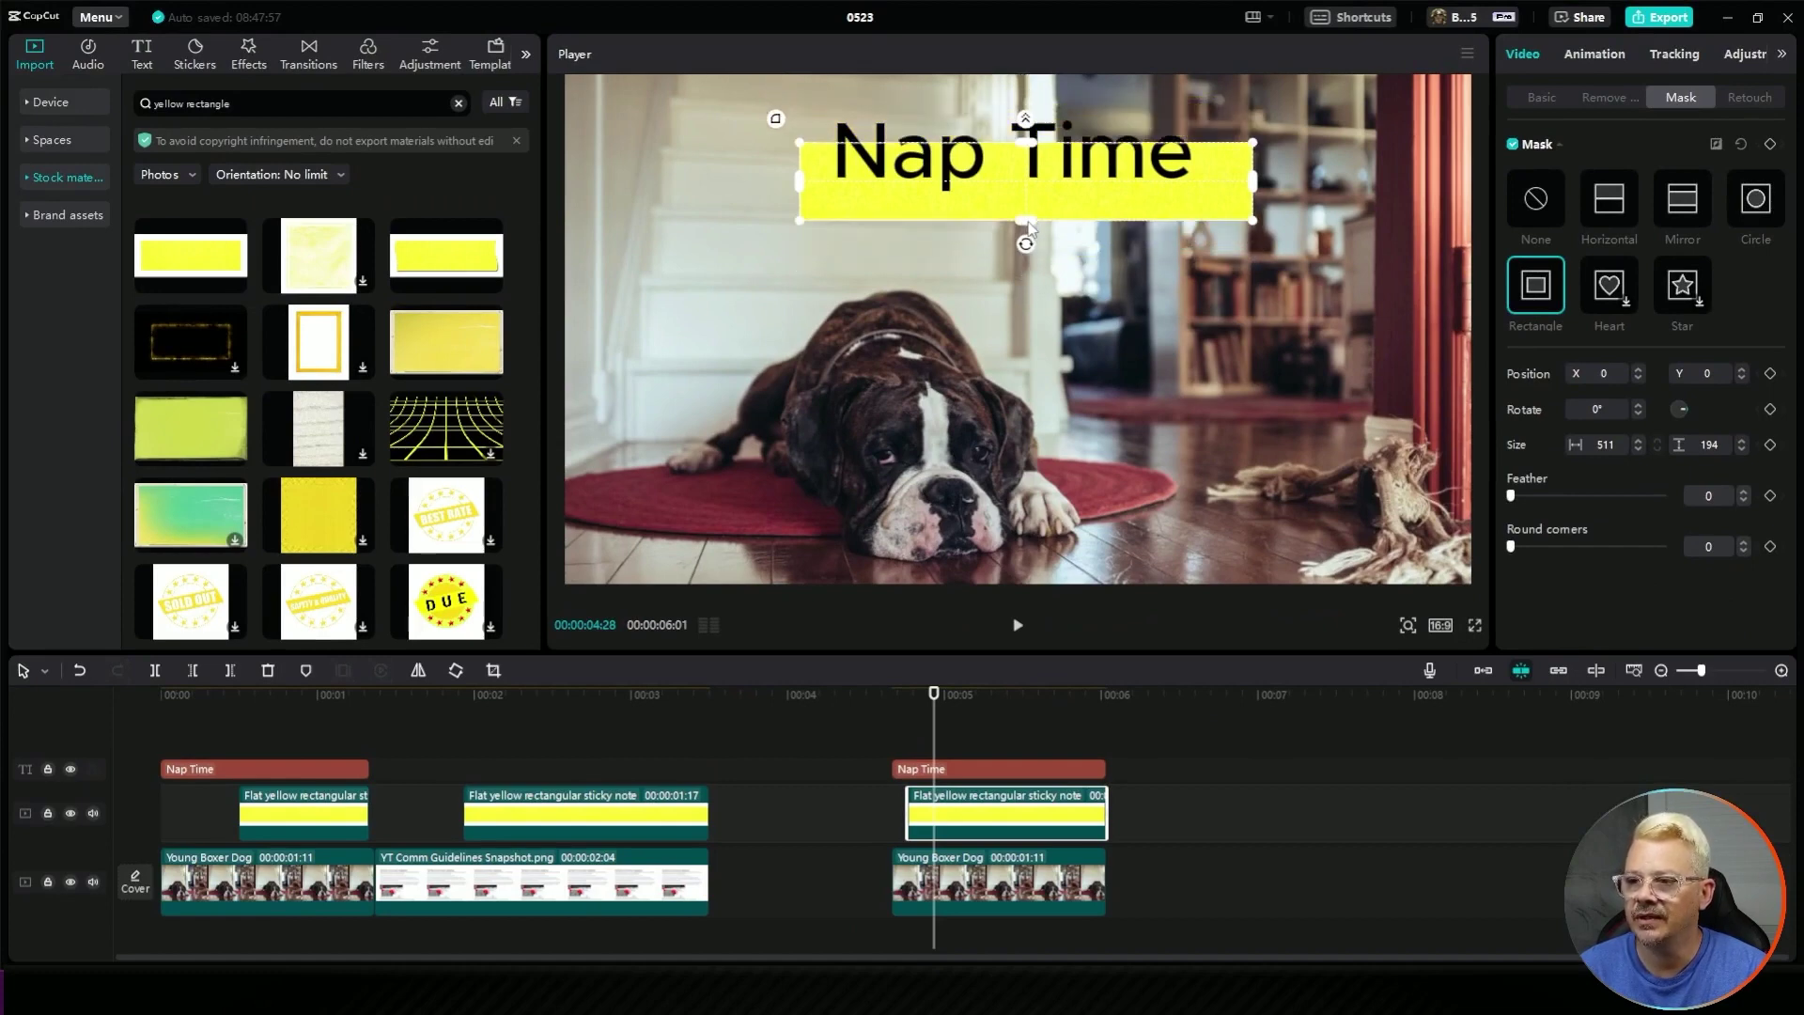
{"action": "left_click_drag", "start_coordinate": [1123, 197], "coordinate": [1119, 172]}
{"action": "left_click_drag", "start_coordinate": [790, 154], "coordinate": [825, 155]}
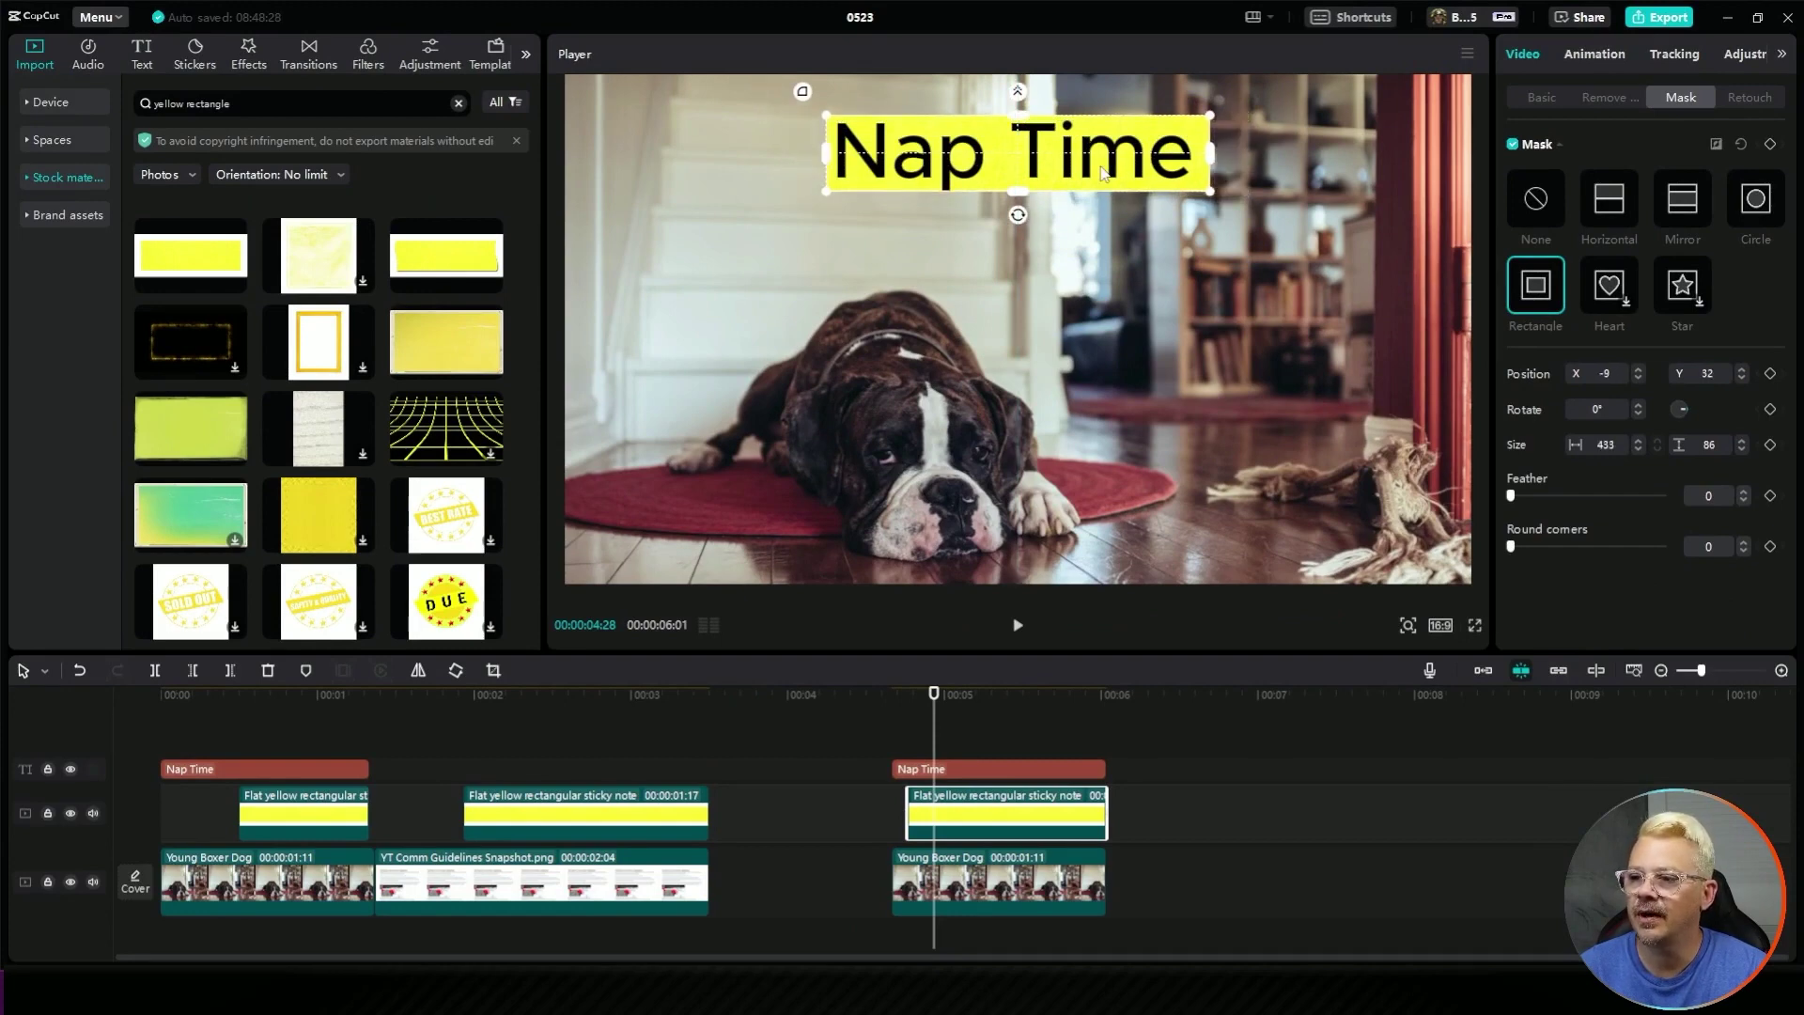
{"action": "left_click_drag", "start_coordinate": [1003, 167], "coordinate": [996, 168]}
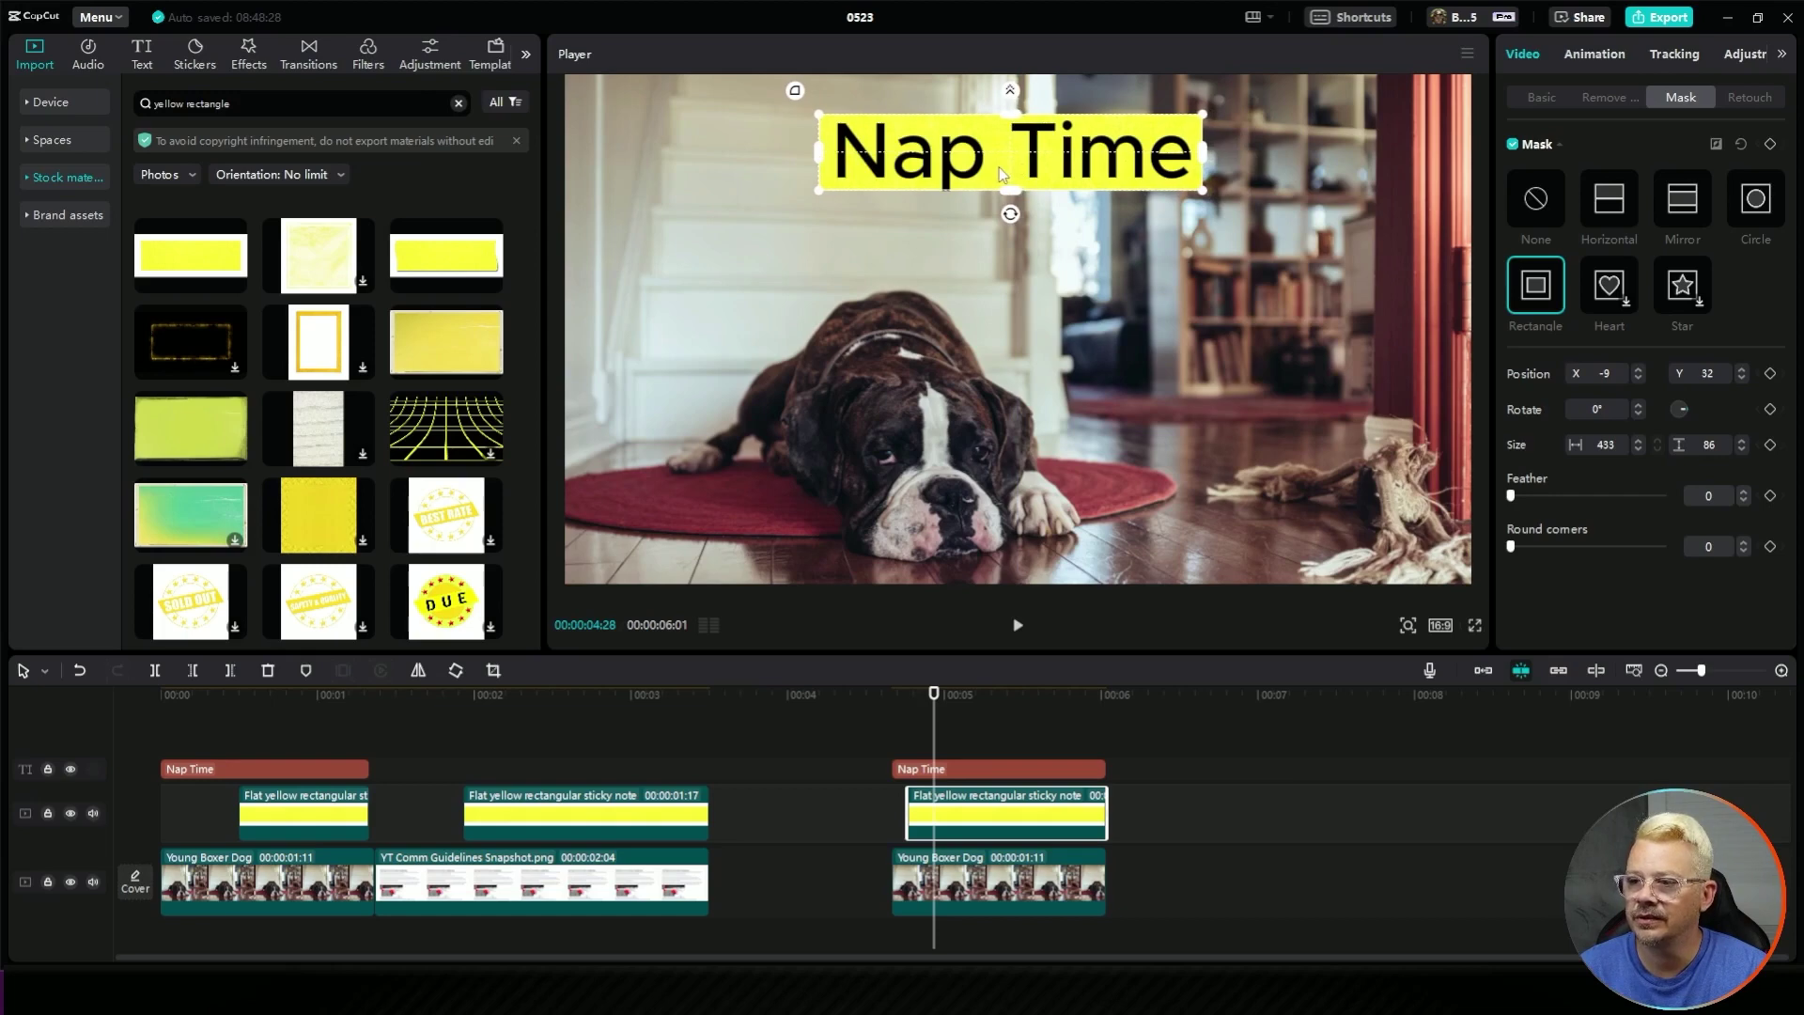
{"action": "left_click_drag", "start_coordinate": [1202, 155], "coordinate": [1198, 155]}
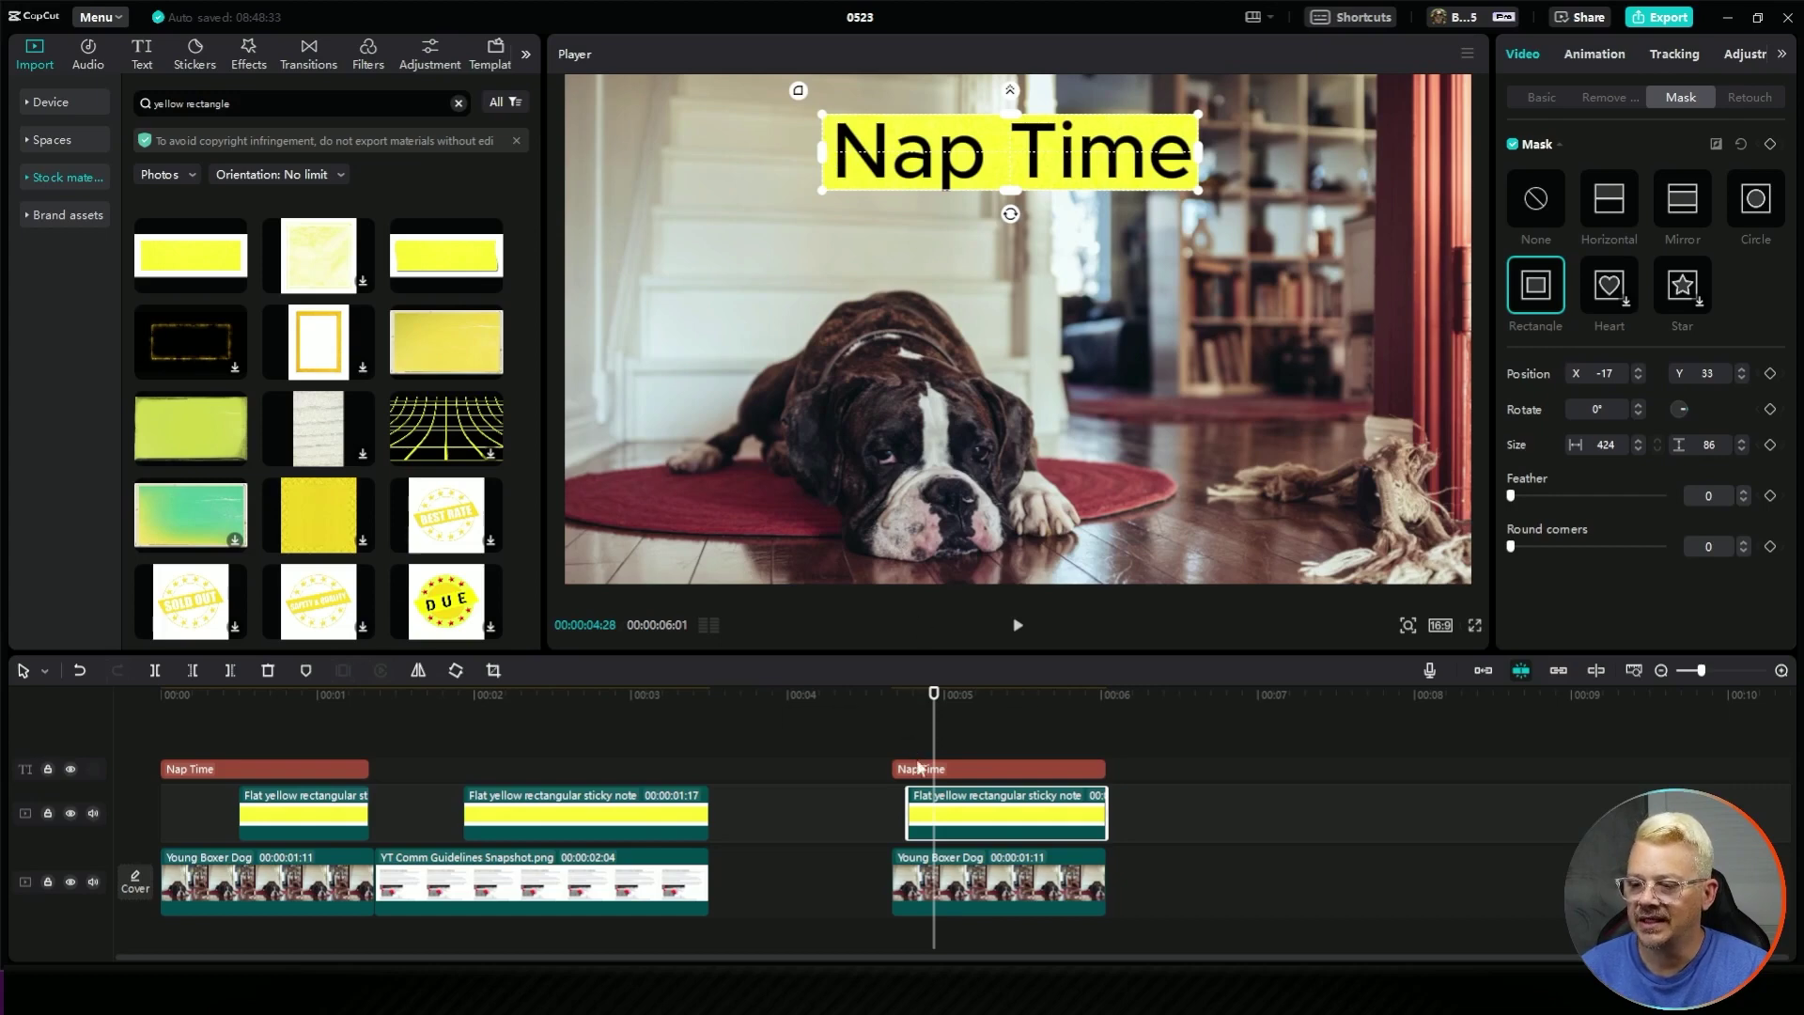
Step: At 00:04:23, add a mask keyframe and squeeze the mask into a thin strip
{"action": "left_click_drag", "start_coordinate": [935, 695], "coordinate": [909, 698]}
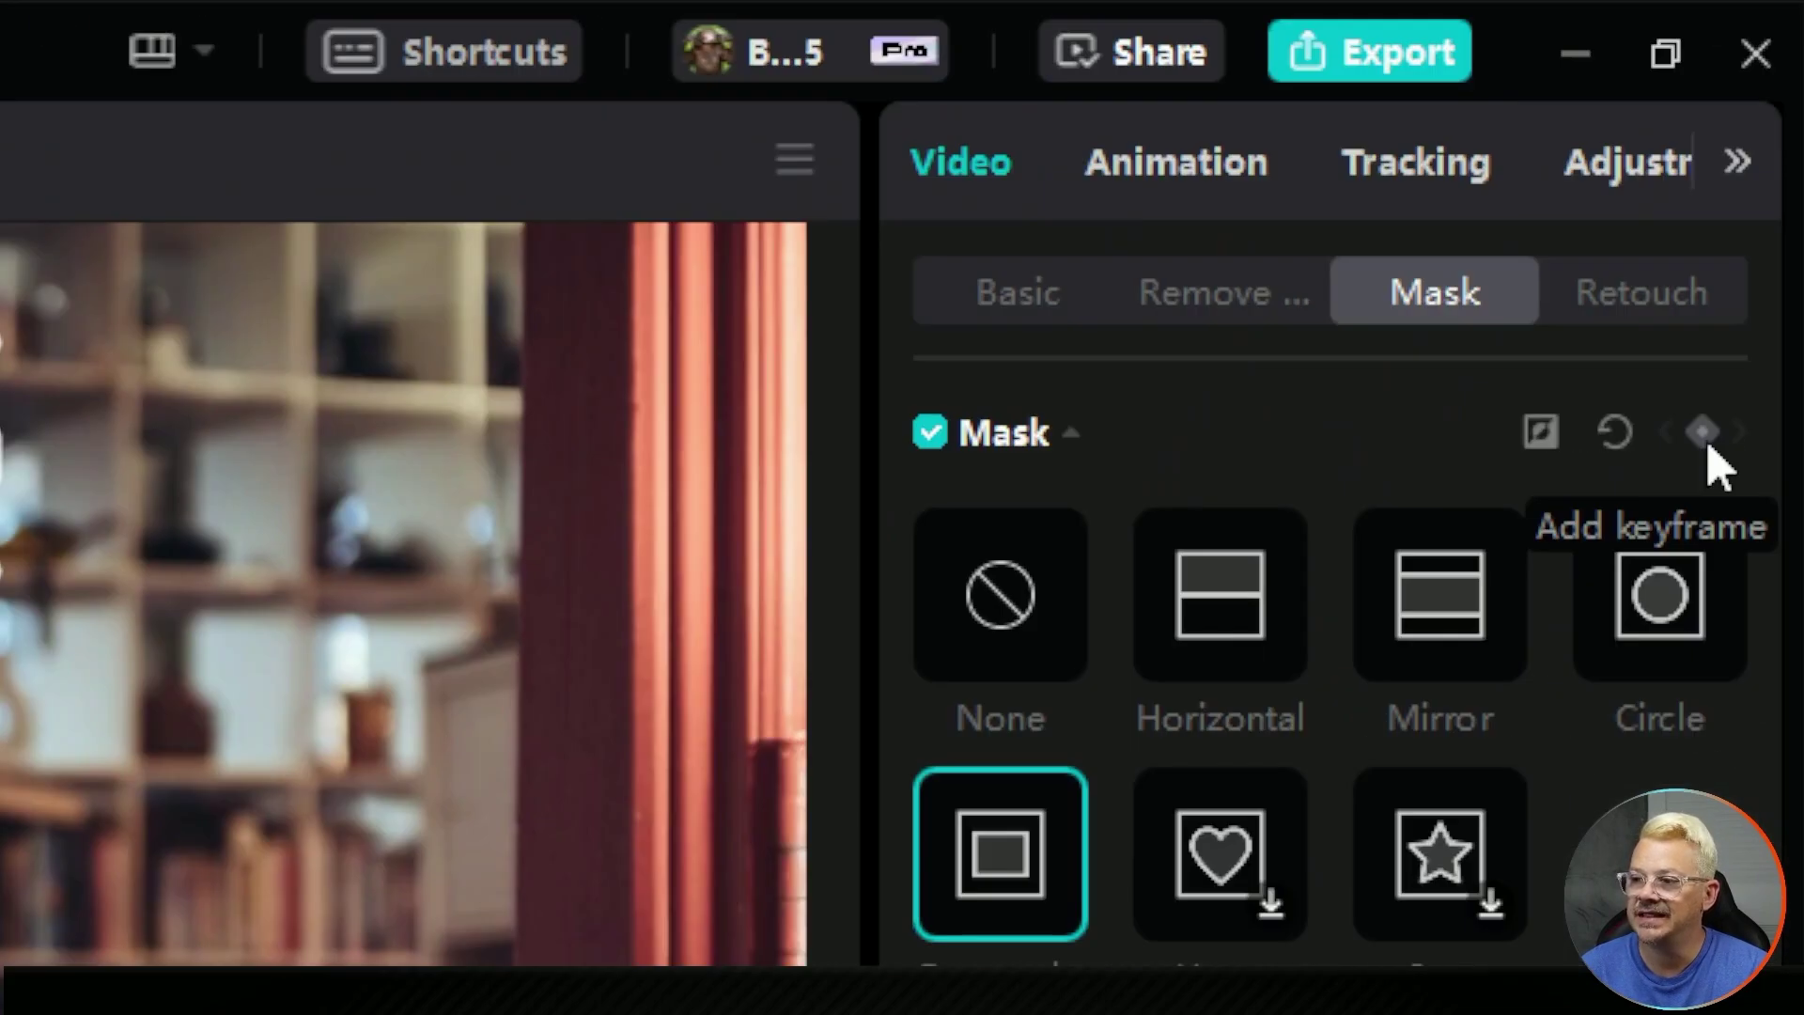
{"action": "left_click", "coordinate": [1702, 433]}
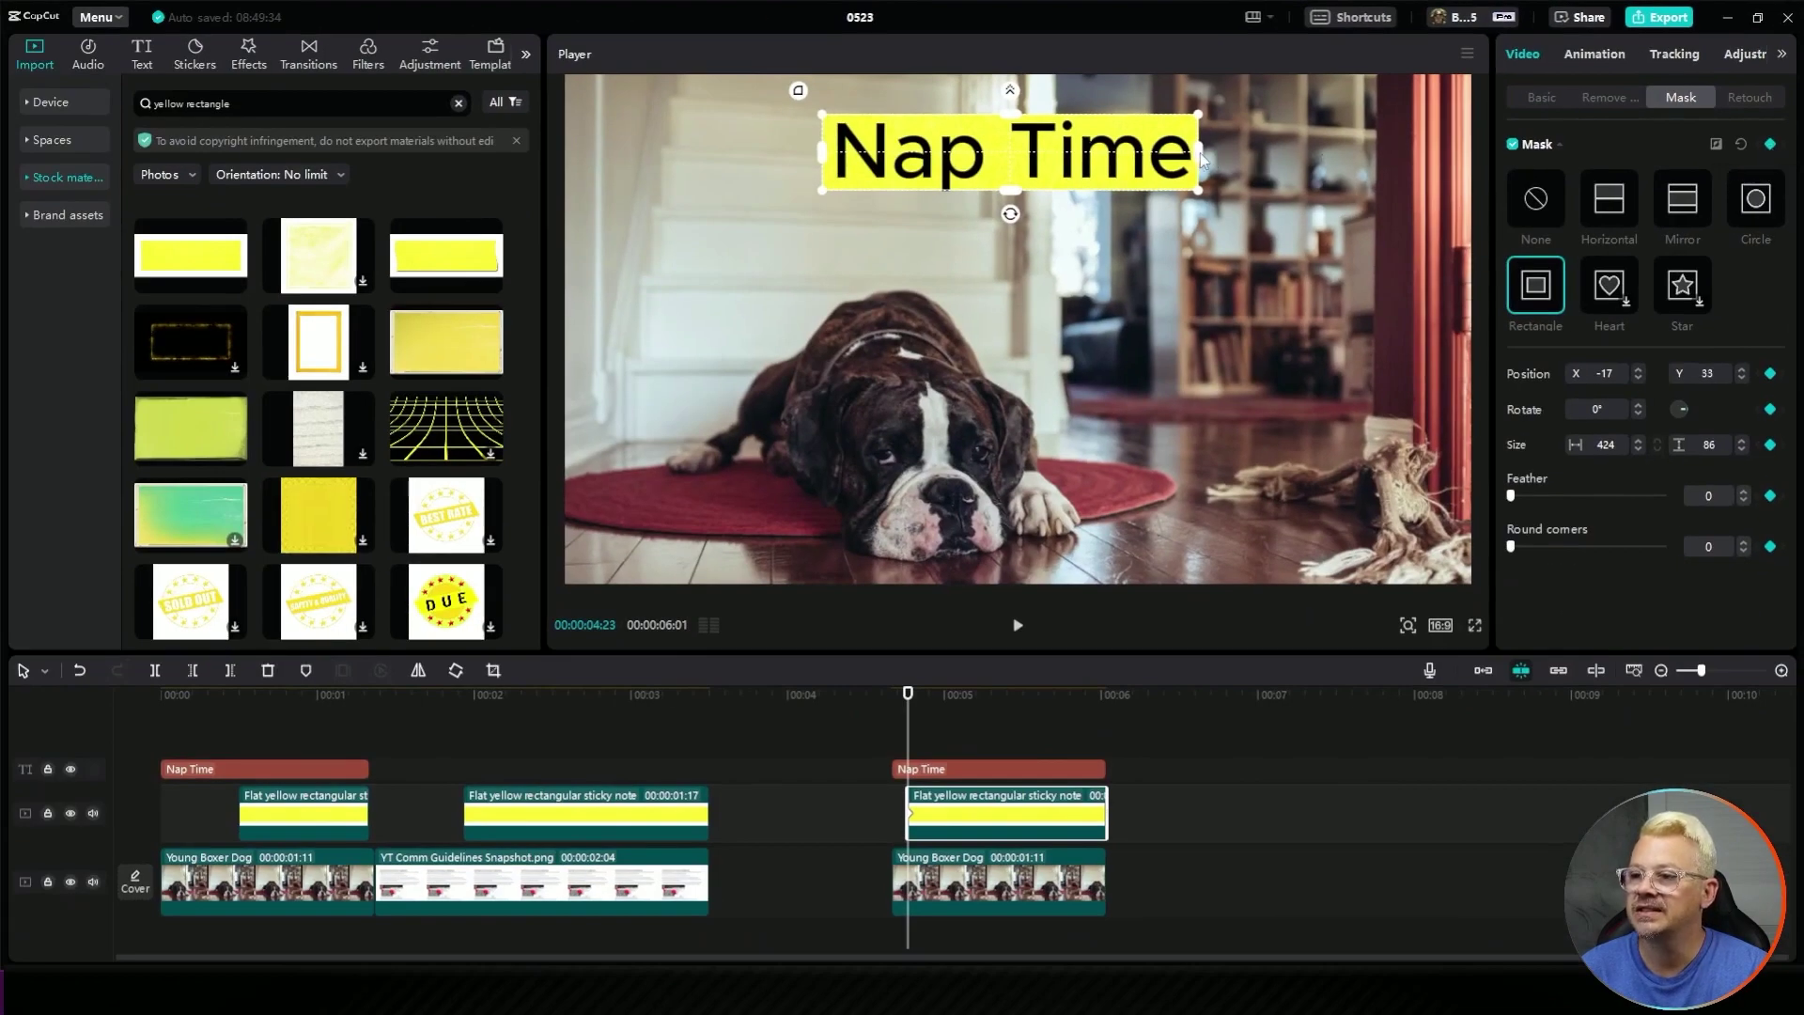
{"action": "left_click_drag", "start_coordinate": [1199, 154], "coordinate": [830, 173]}
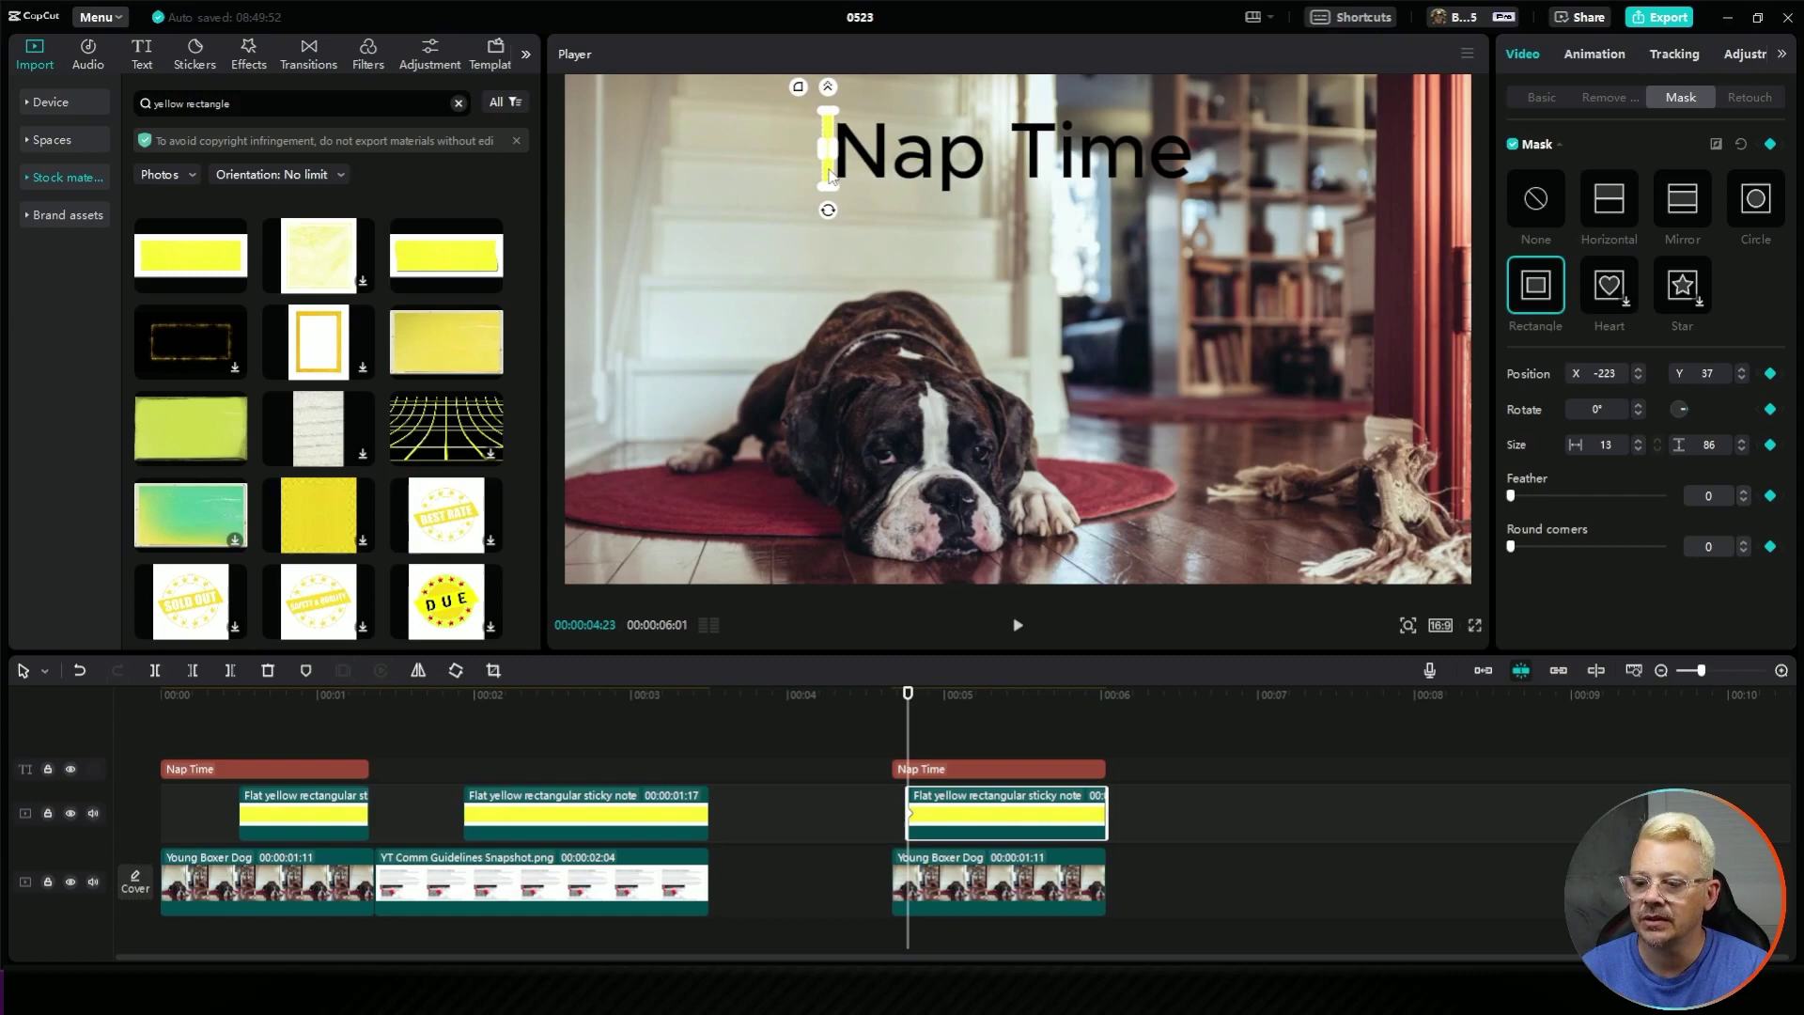
Step: Add a second mask keyframe at 00:05:00 on the sticky note
{"action": "left_click", "coordinate": [943, 695]}
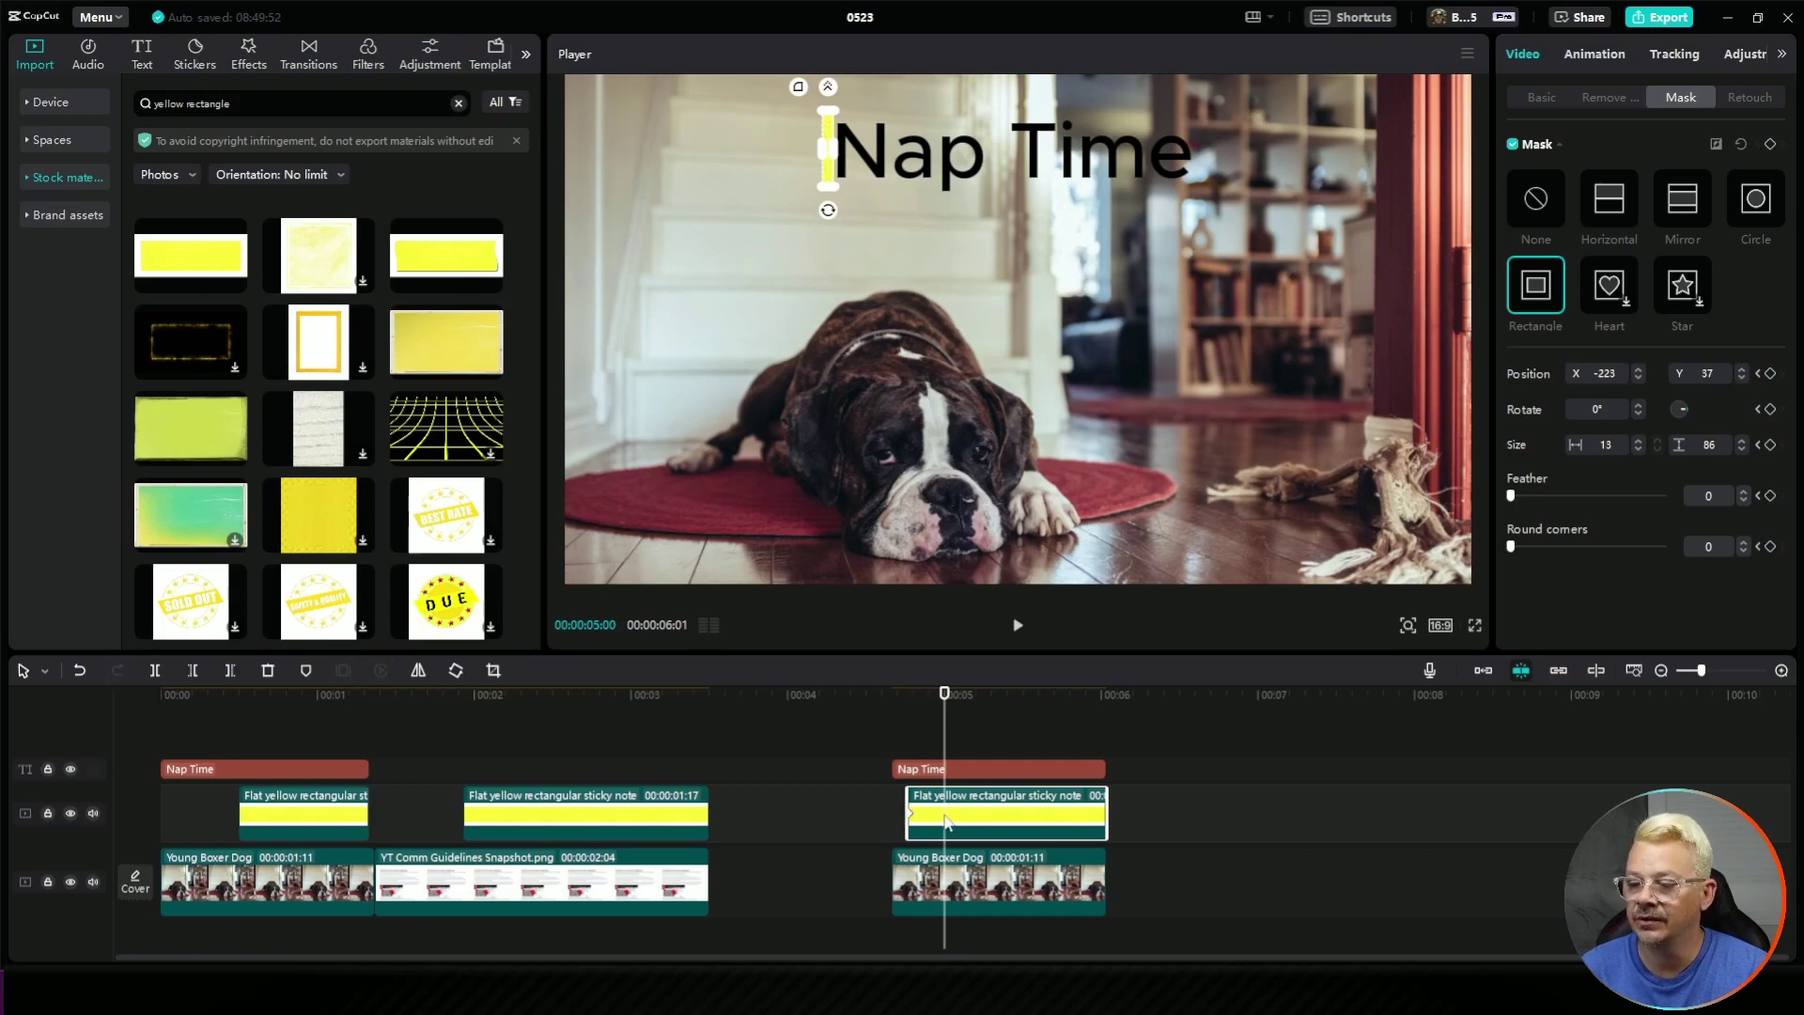
{"action": "left_click", "coordinate": [1769, 147]}
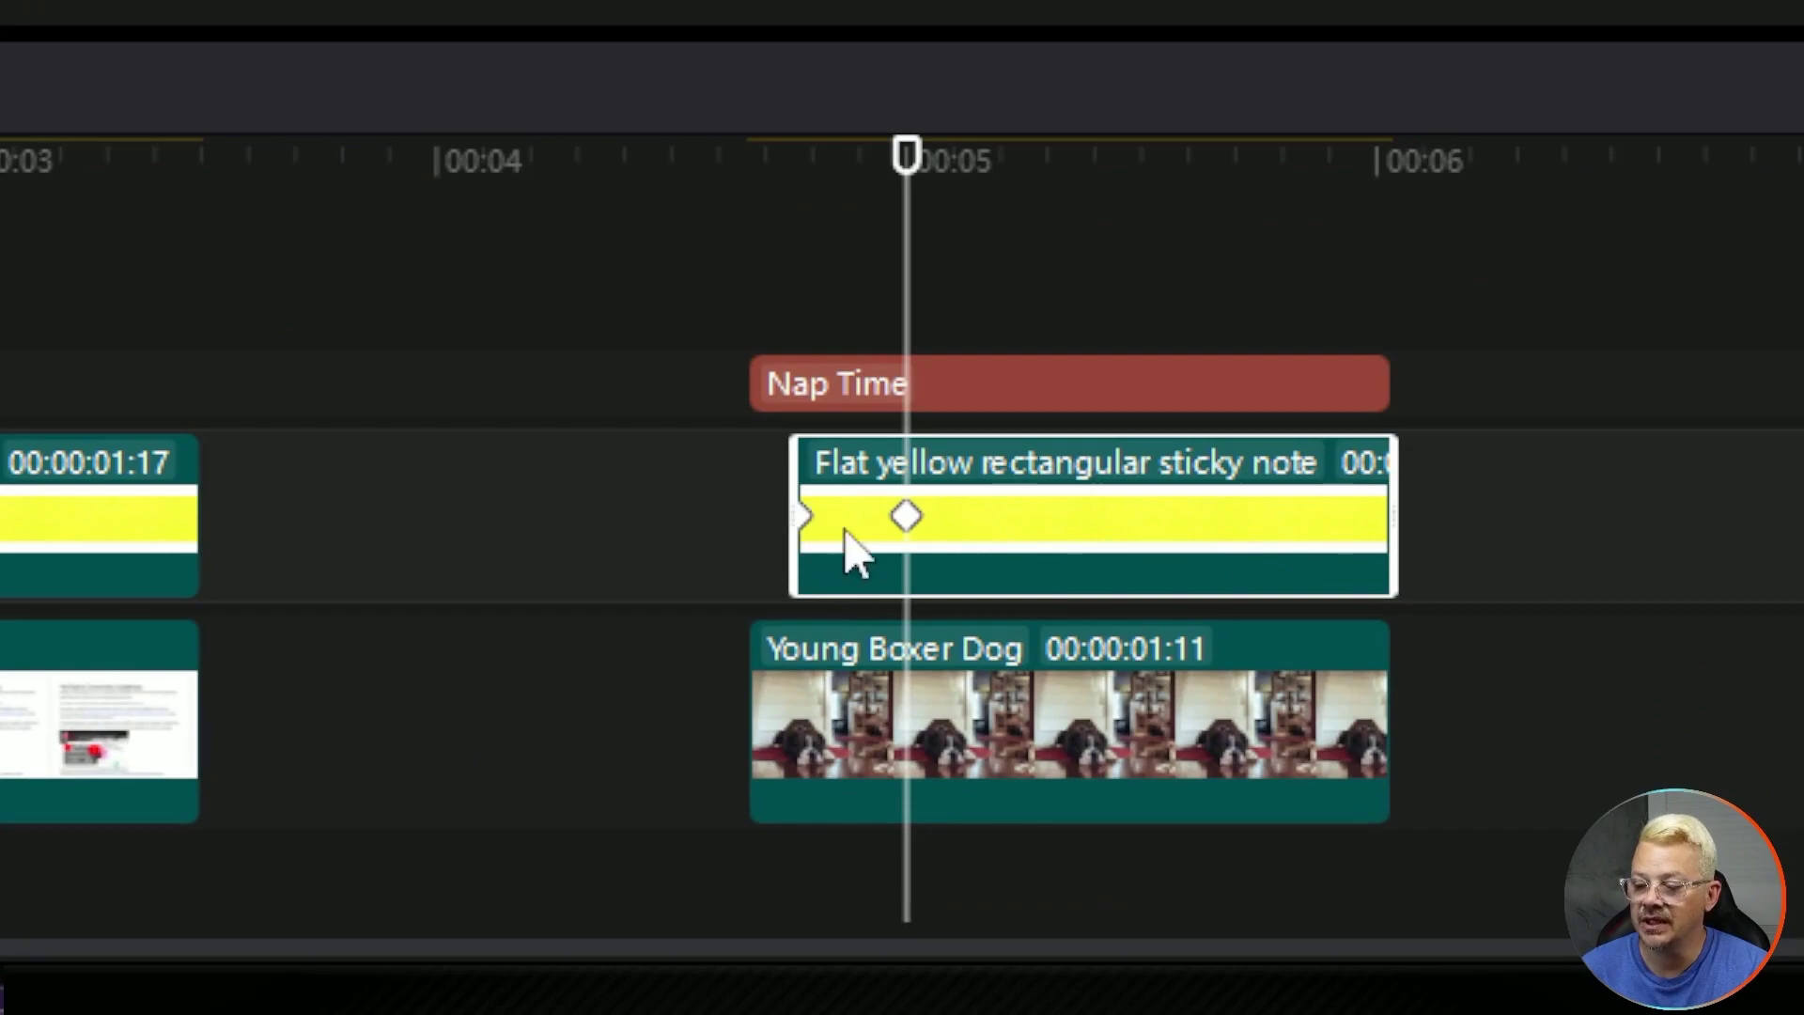
{"action": "left_click", "coordinate": [906, 522]}
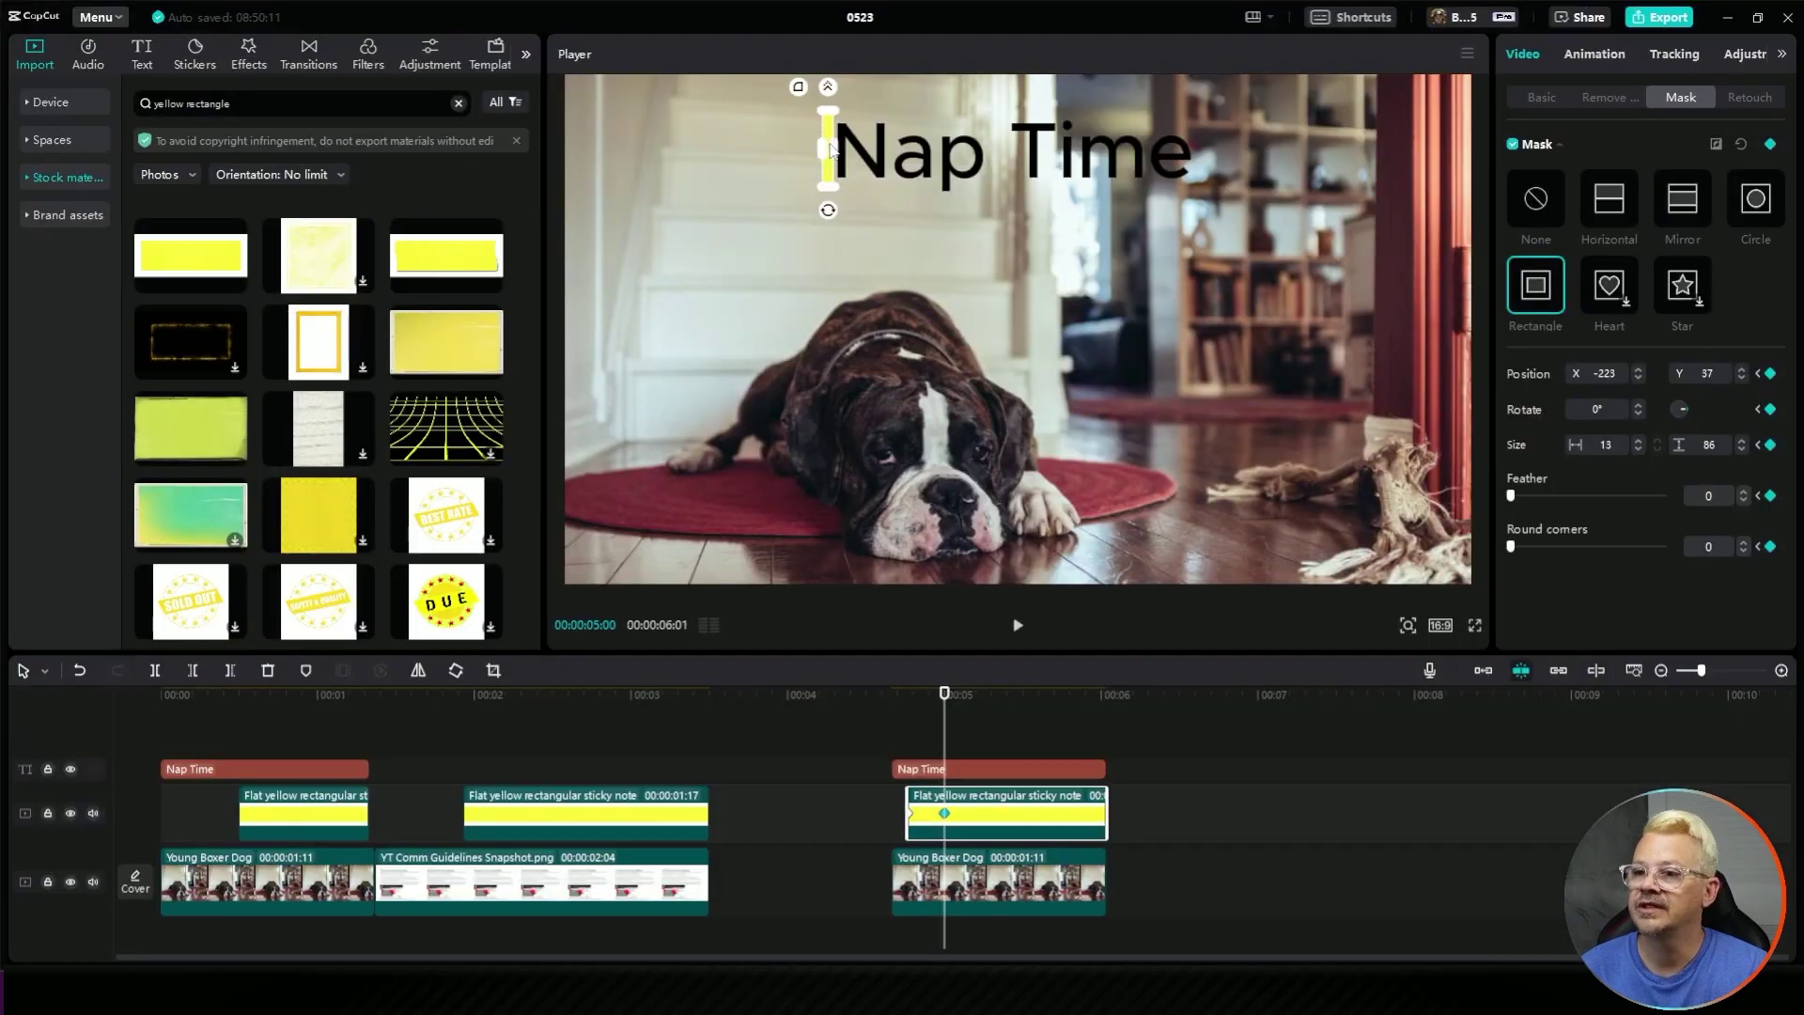
Step: Widen the 00:05:00 mask to 426 by 86 over Nap Time and preview the wipe
{"action": "left_click_drag", "start_coordinate": [838, 156], "coordinate": [1038, 169]}
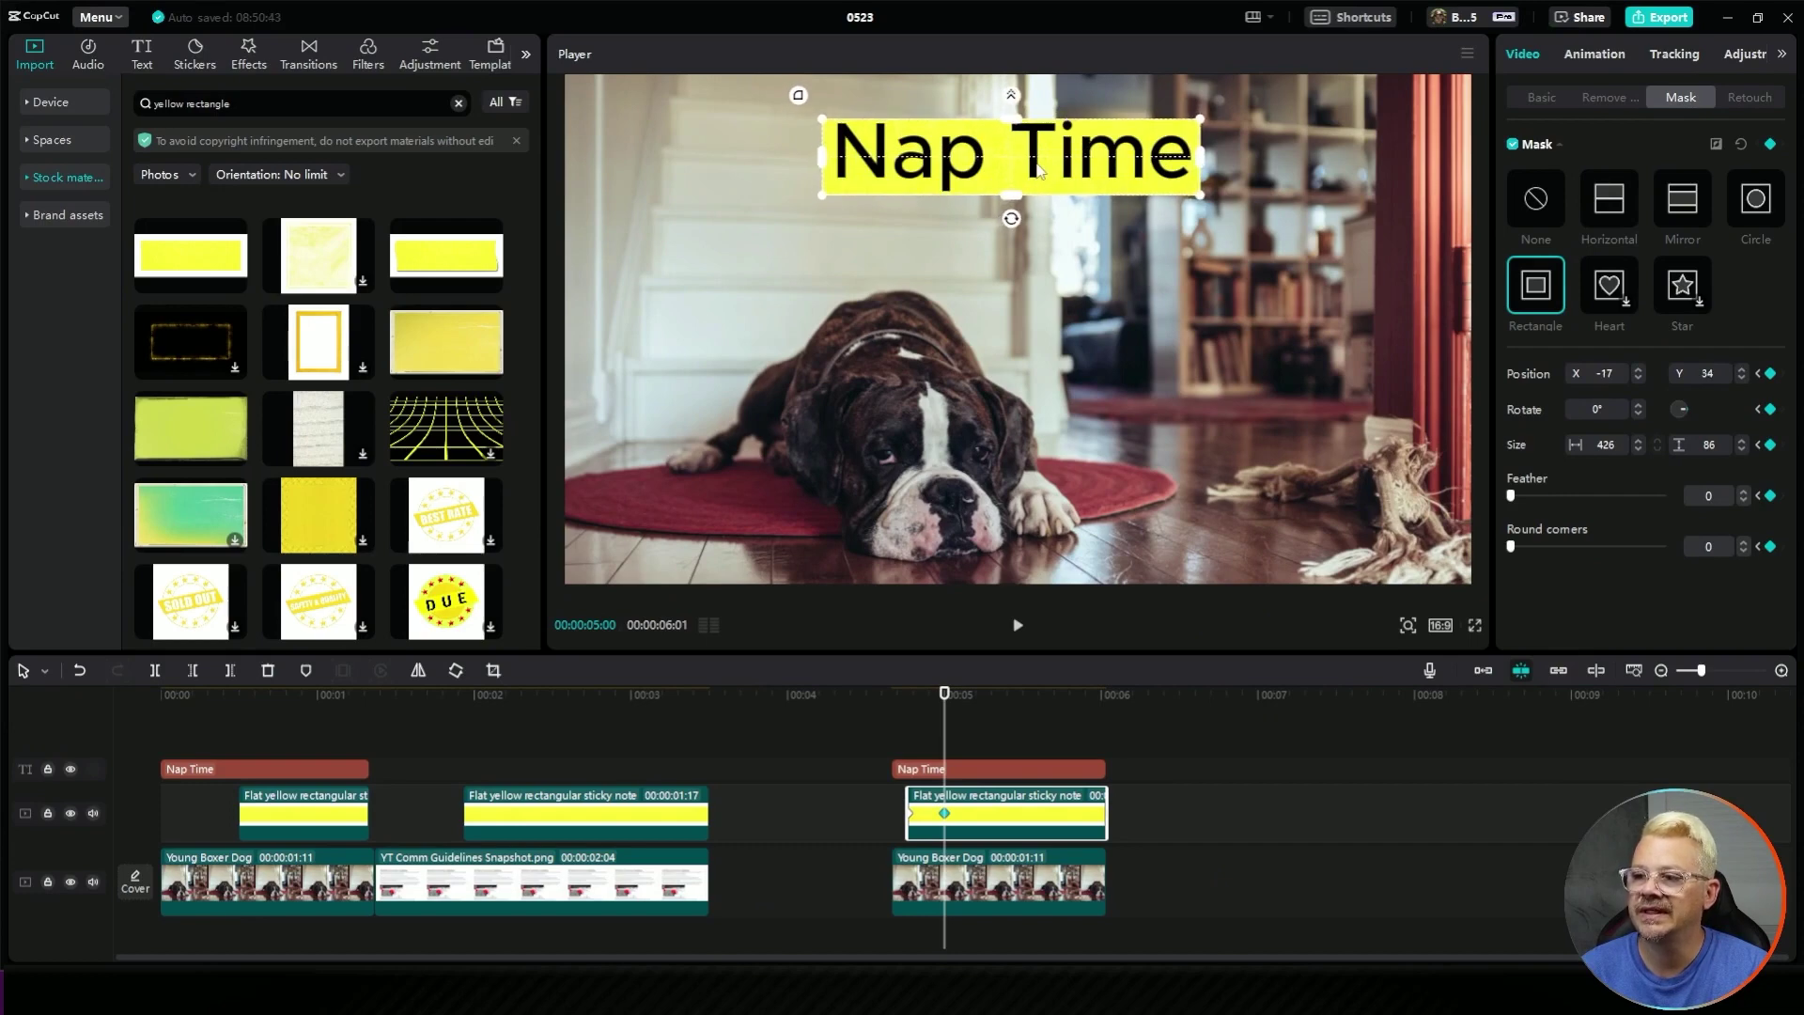
{"action": "left_click", "coordinate": [882, 697]}
{"action": "key", "text": "space"}
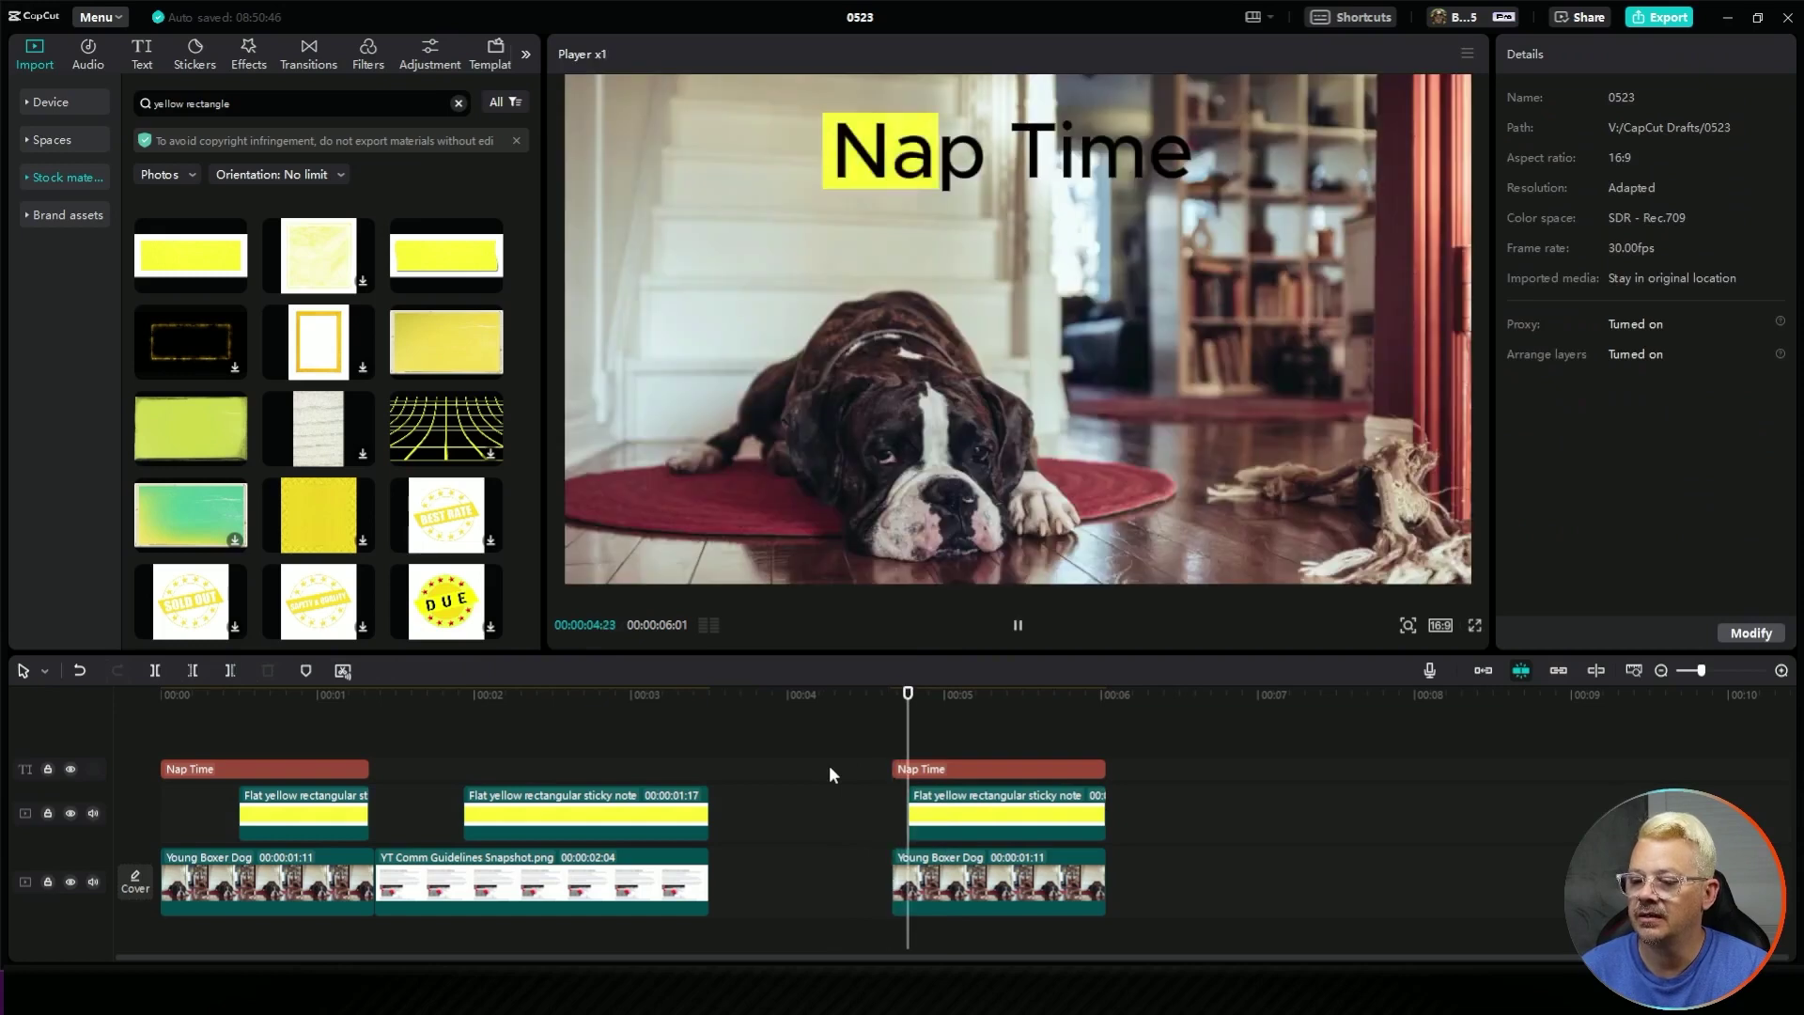
{"action": "left_click", "coordinate": [907, 698]}
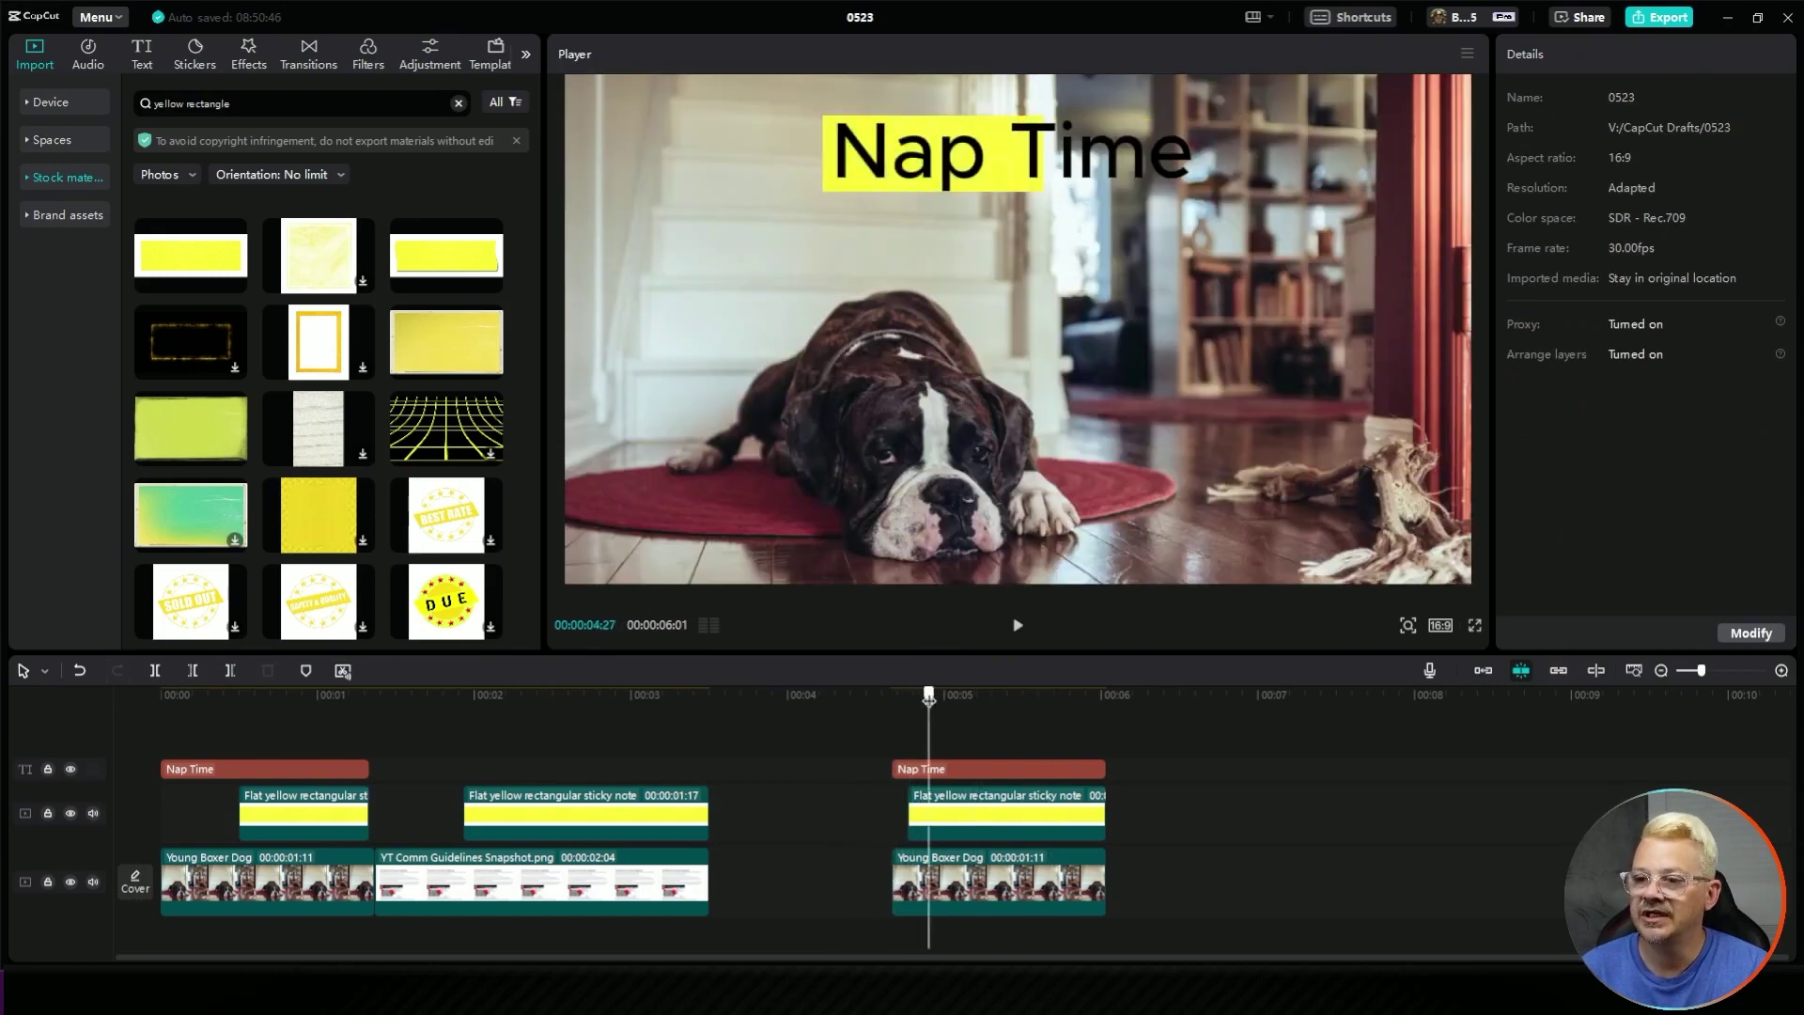
{"action": "mouse_move", "coordinate": [928, 698]}
{"action": "left_mouse_down"}
{"action": "mouse_move", "coordinate": [905, 697]}
{"action": "mouse_move", "coordinate": [1033, 697]}
{"action": "mouse_move", "coordinate": [910, 719]}
{"action": "mouse_move", "coordinate": [945, 719]}
{"action": "left_mouse_up"}
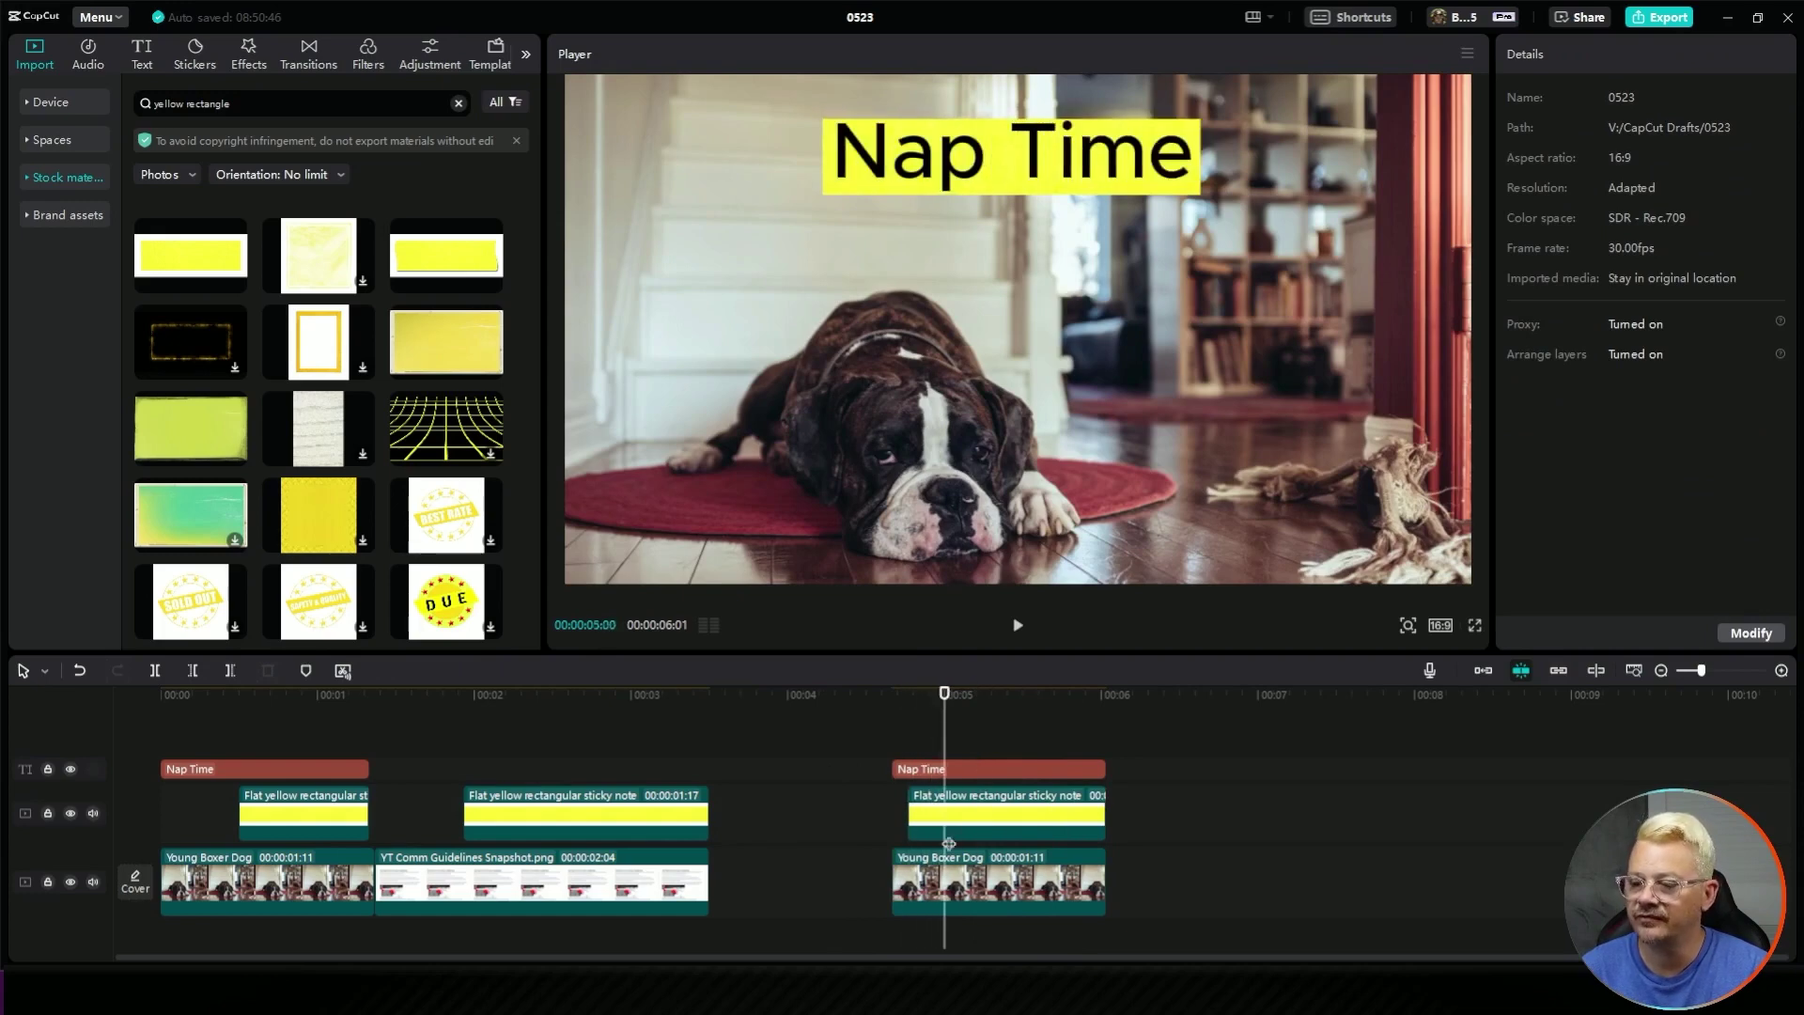
{"action": "left_click", "coordinate": [944, 818]}
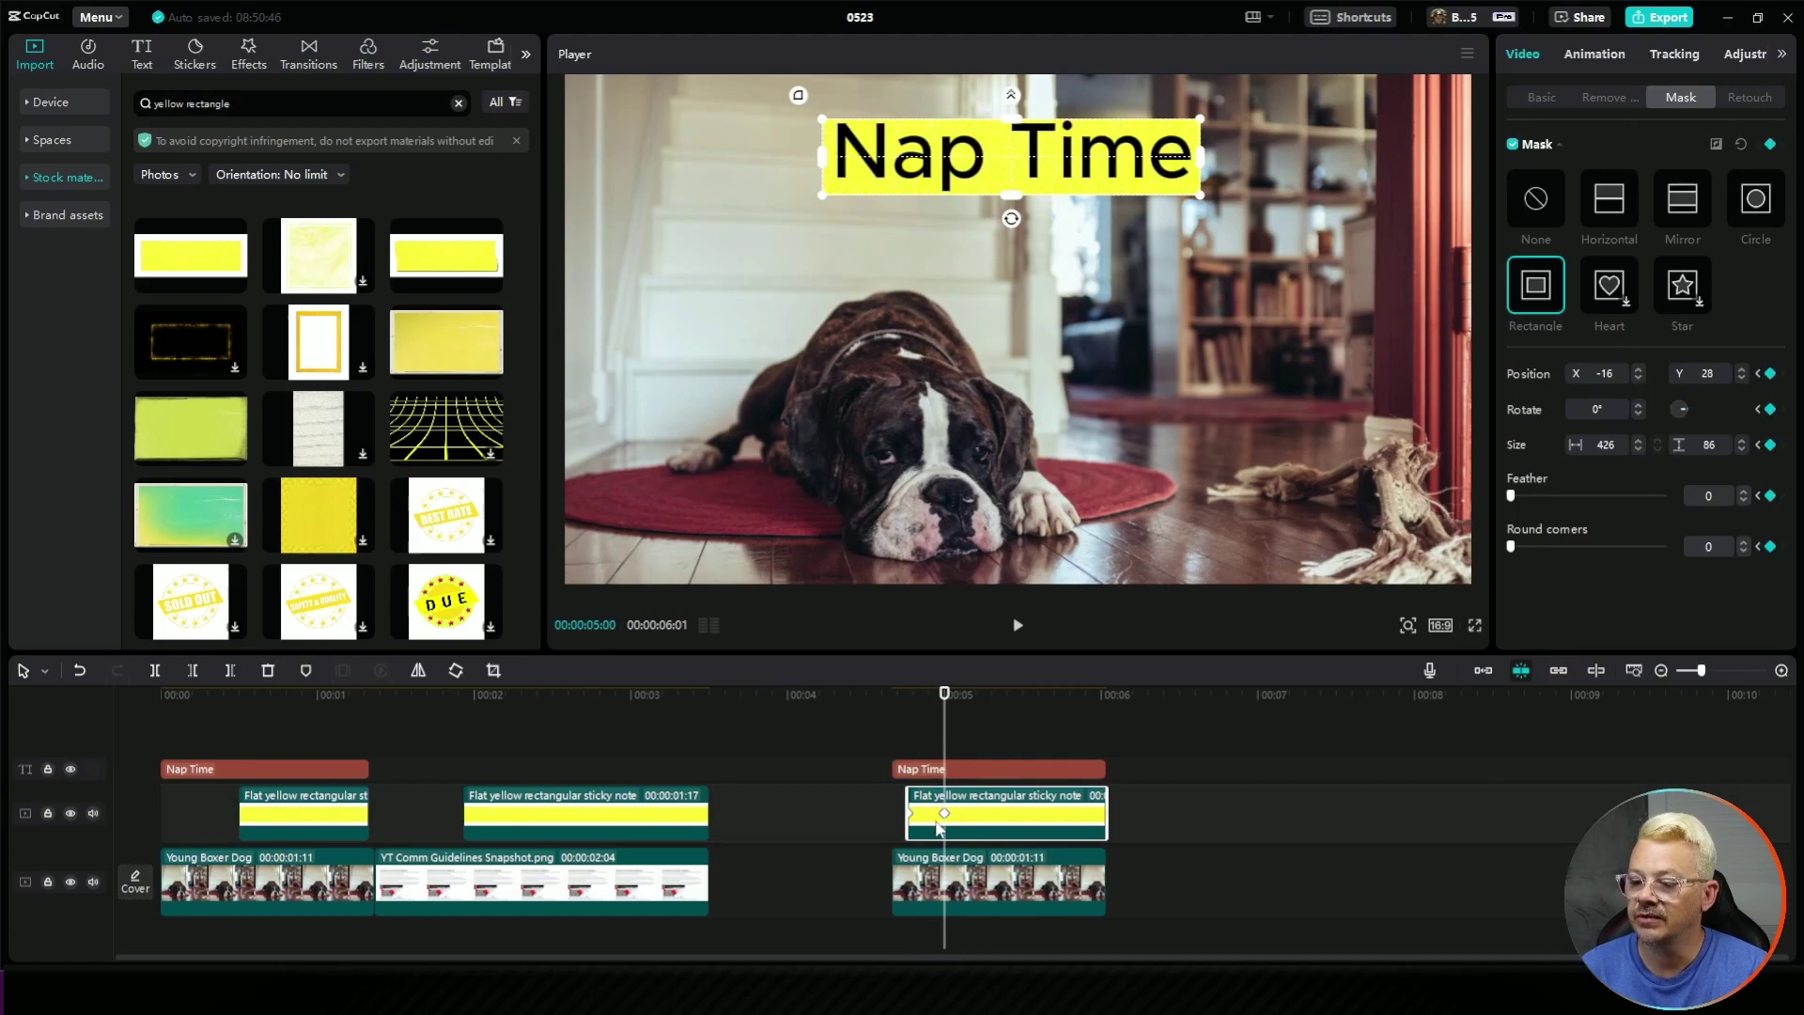
{"action": "left_click", "coordinate": [912, 815]}
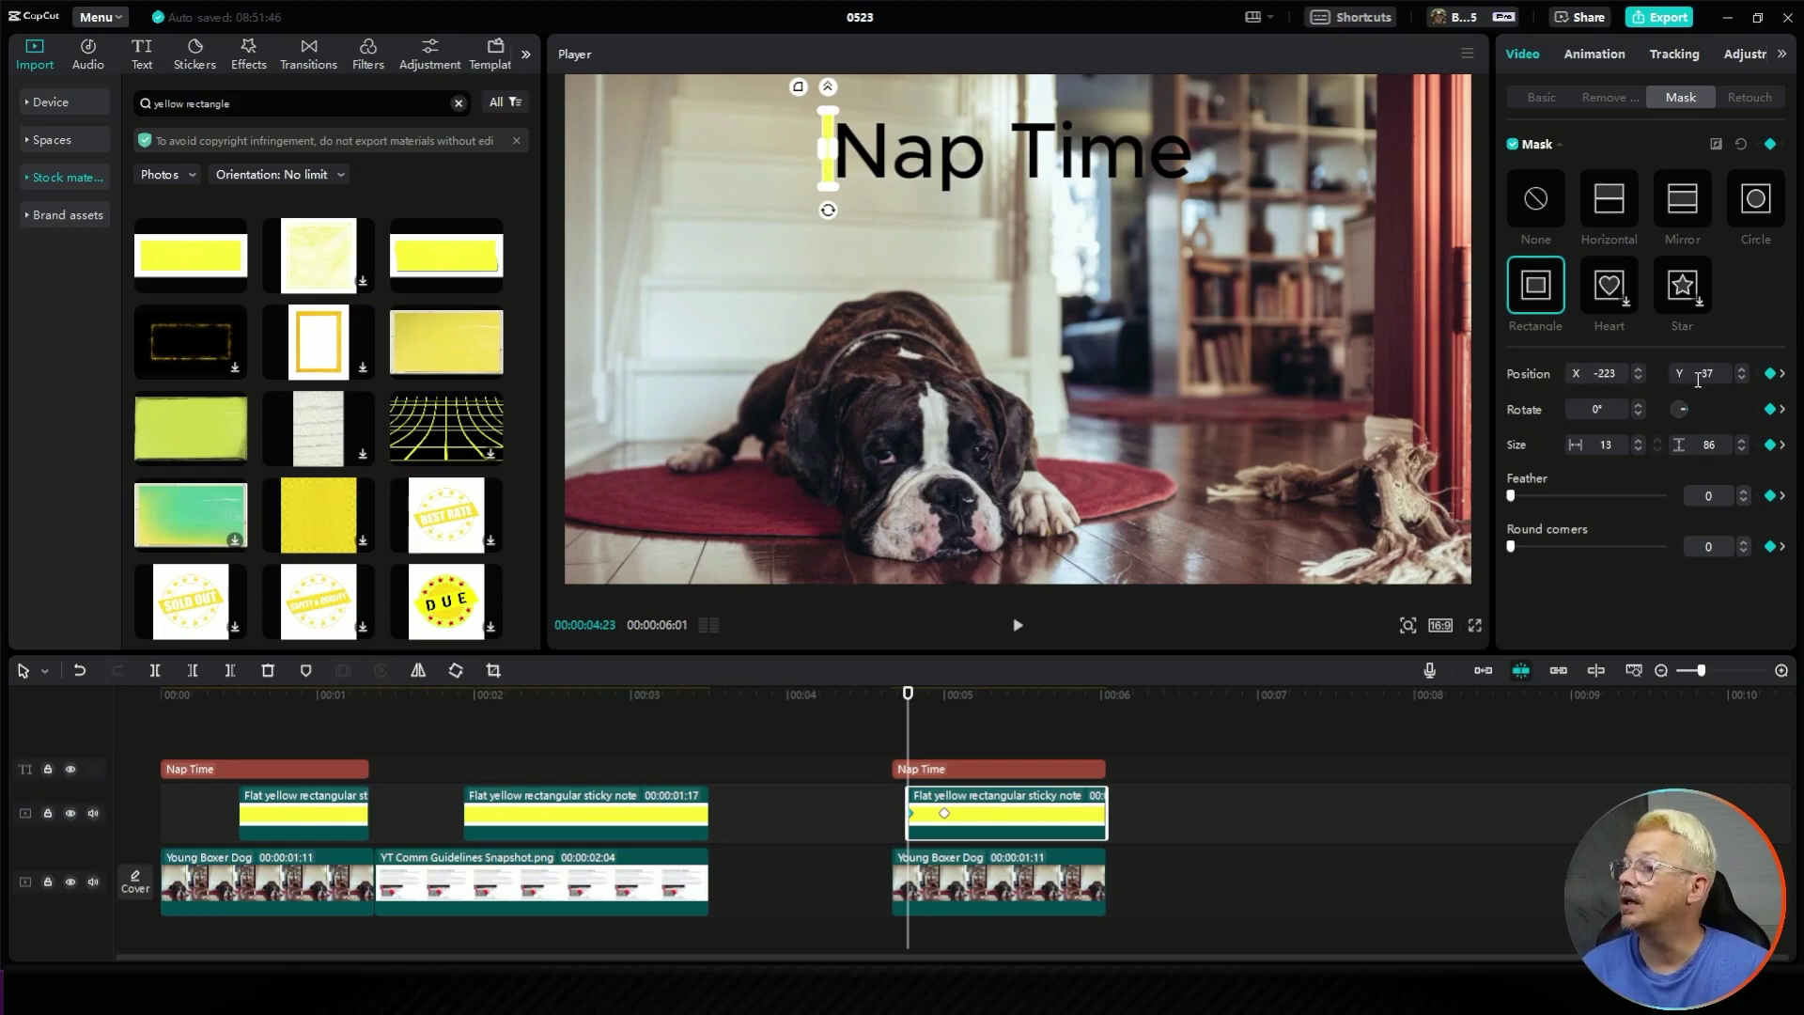
{"action": "left_click", "coordinate": [944, 813]}
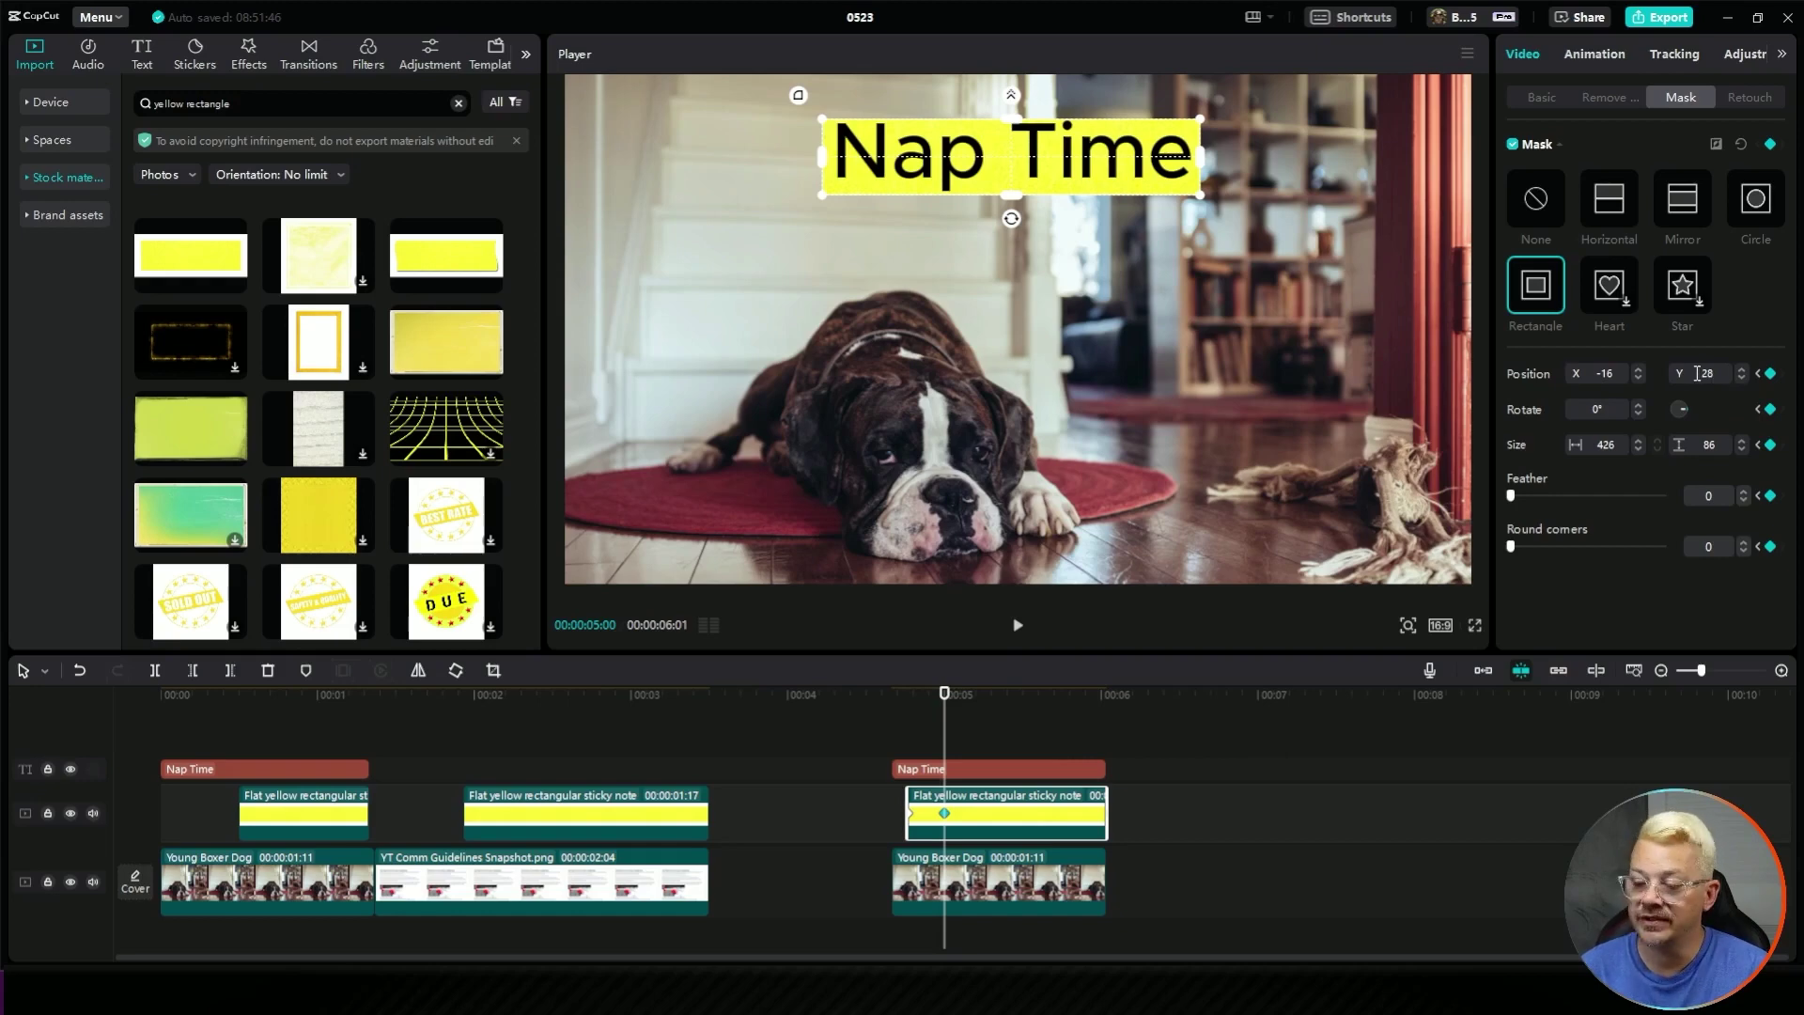
{"action": "left_click", "coordinate": [911, 814]}
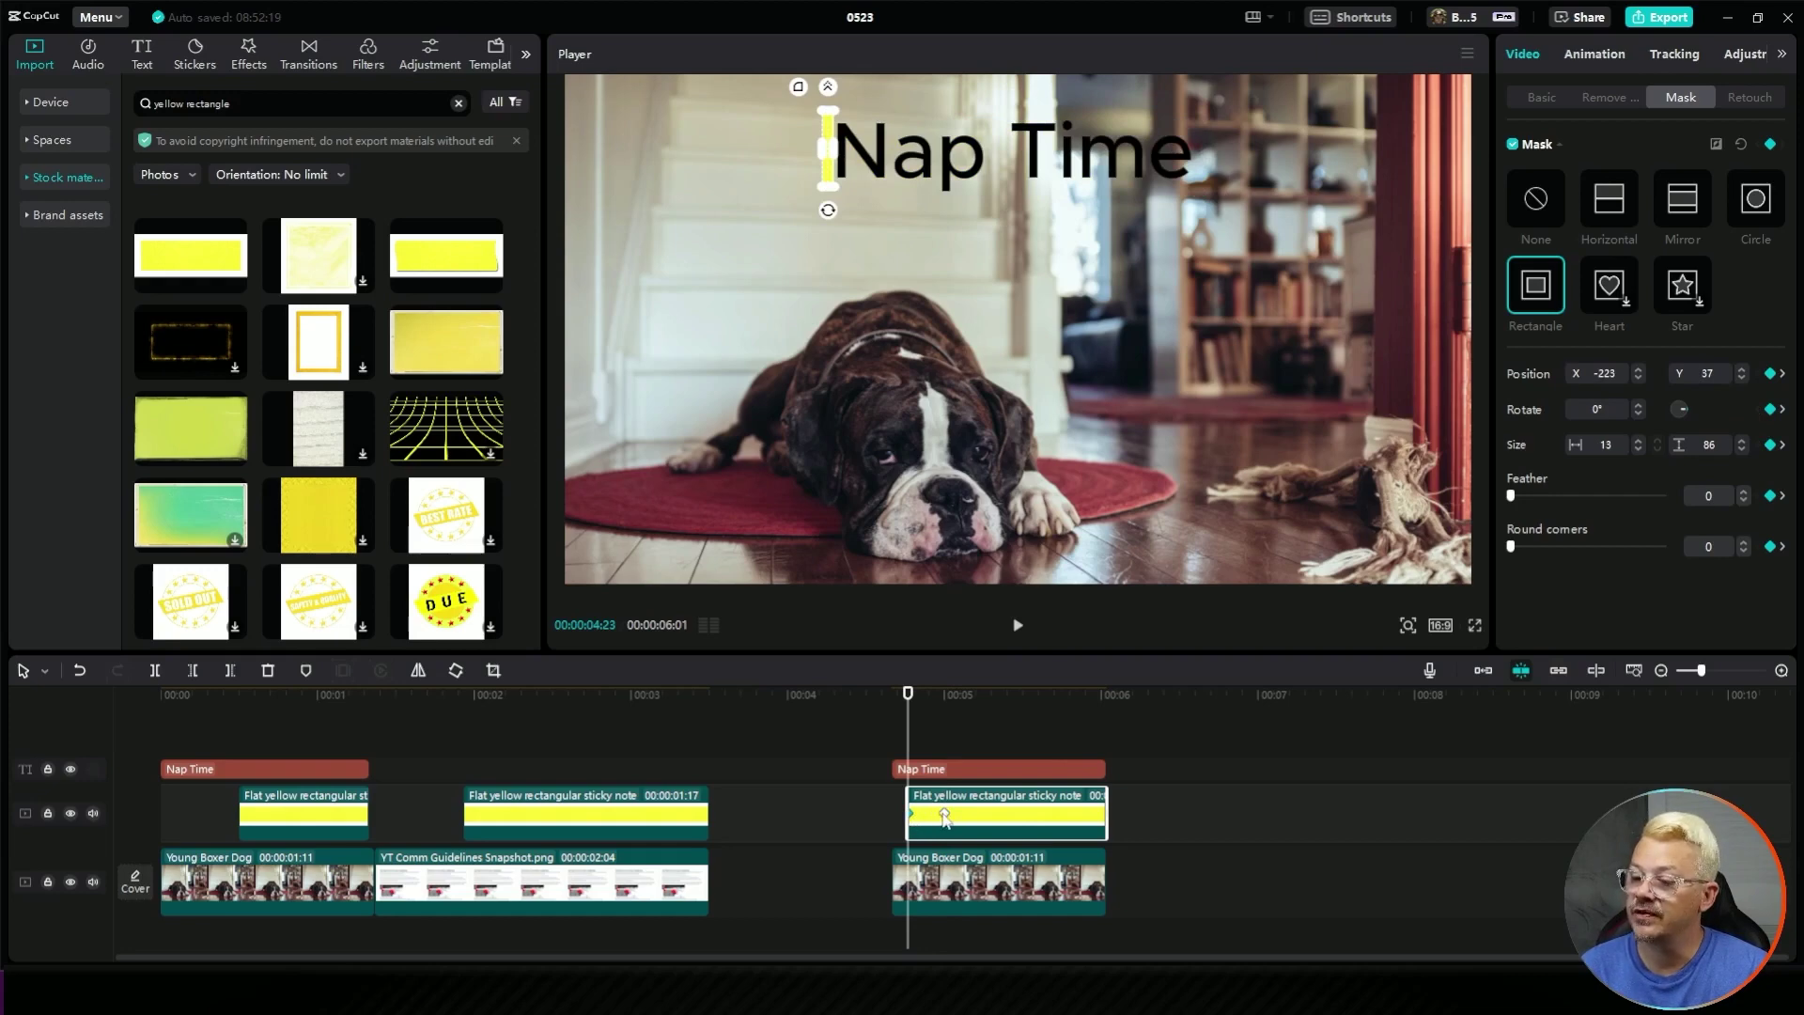
{"action": "left_click", "coordinate": [945, 814]}
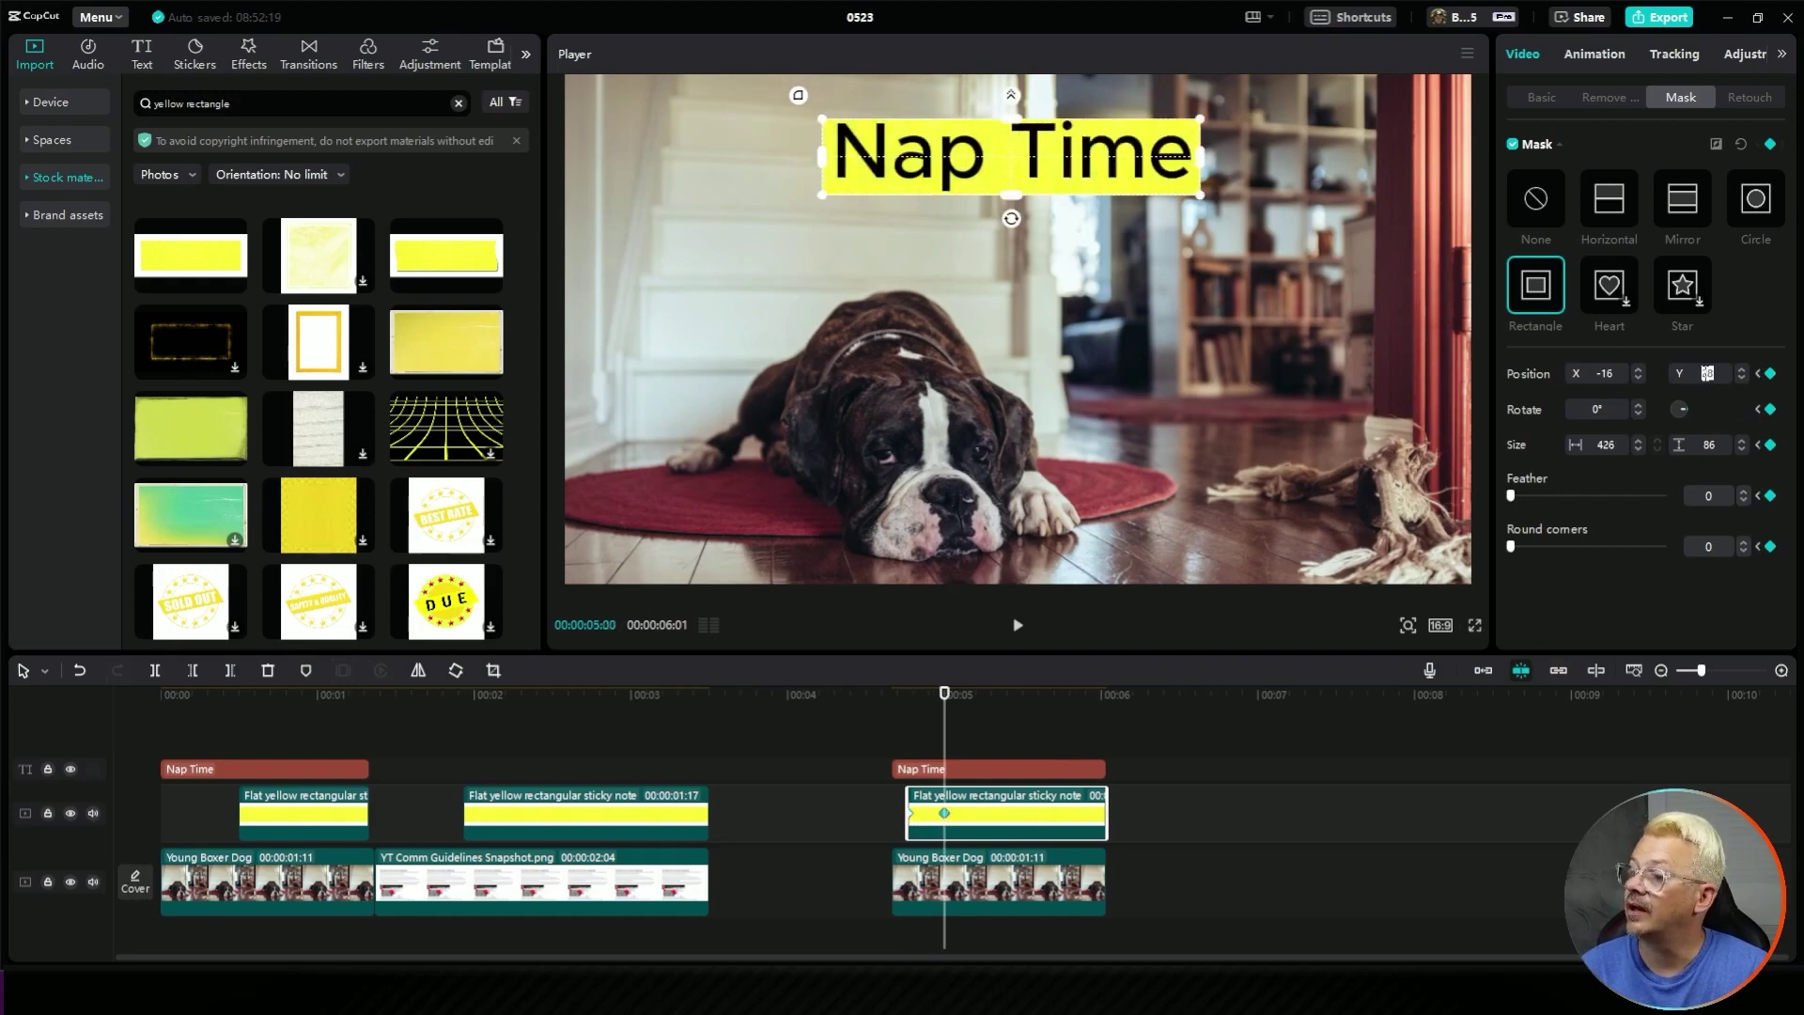
{"action": "left_click", "coordinate": [889, 697]}
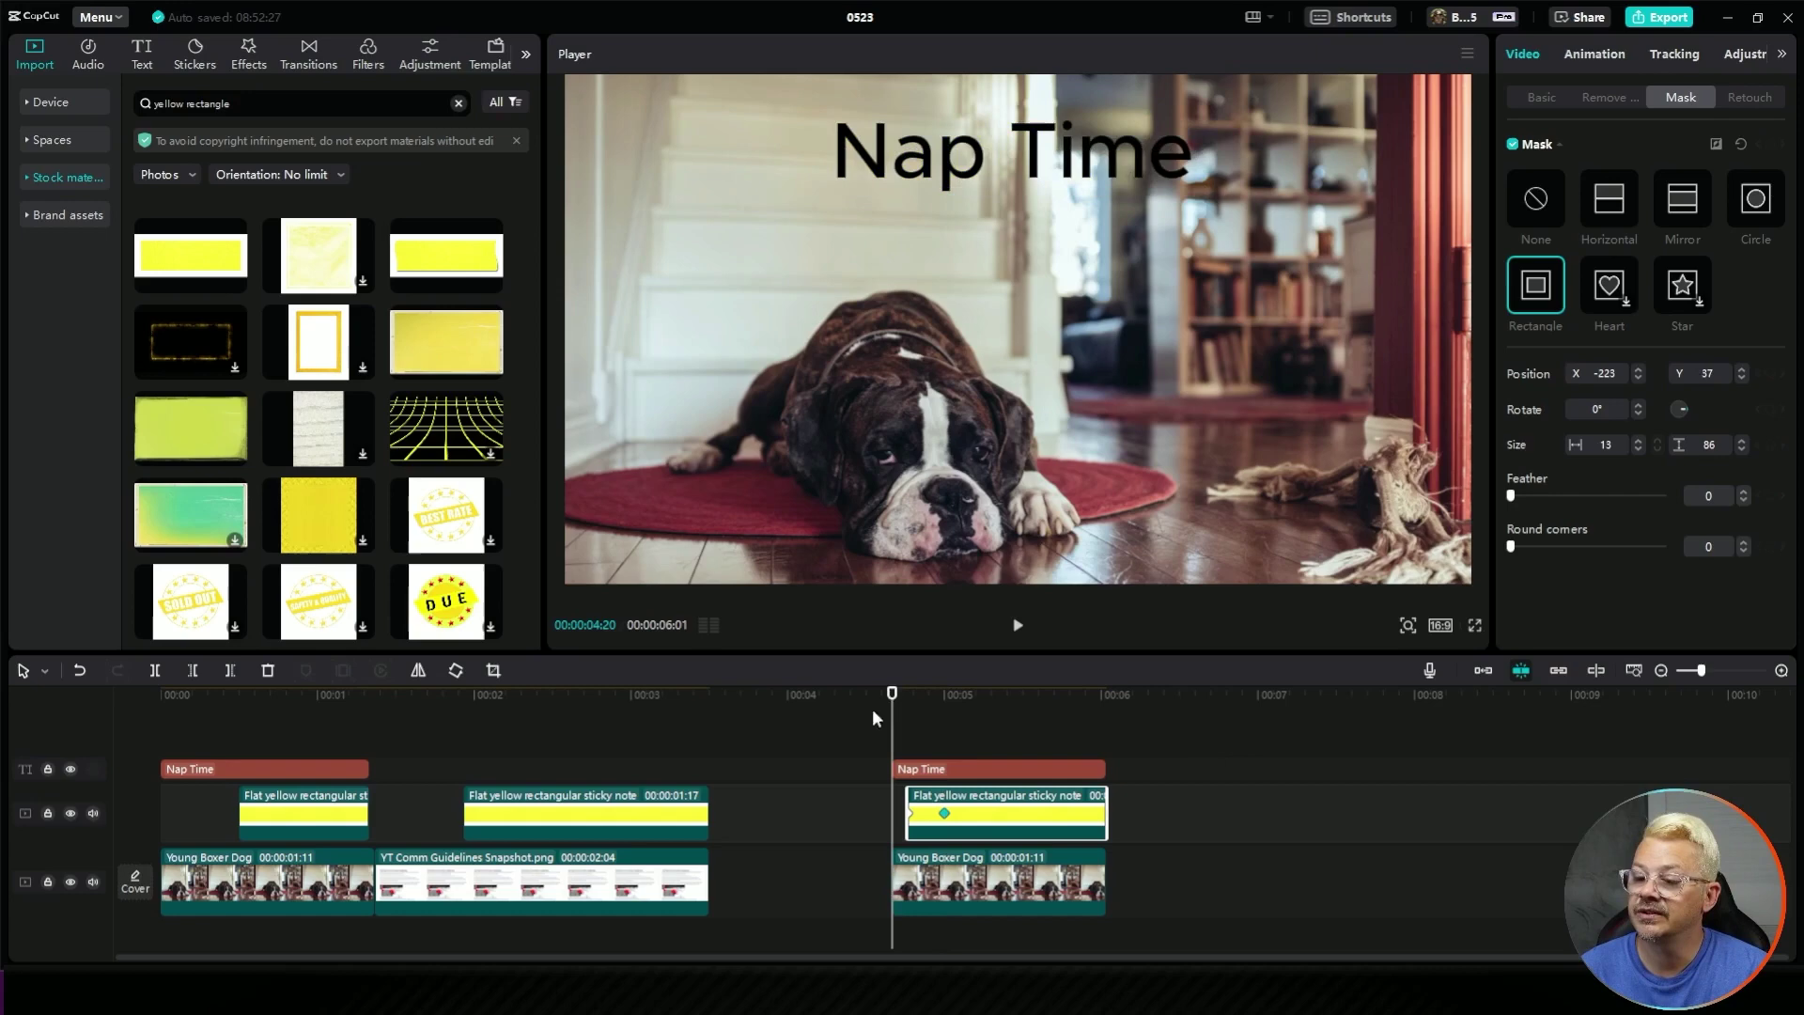
{"action": "key", "text": "space"}
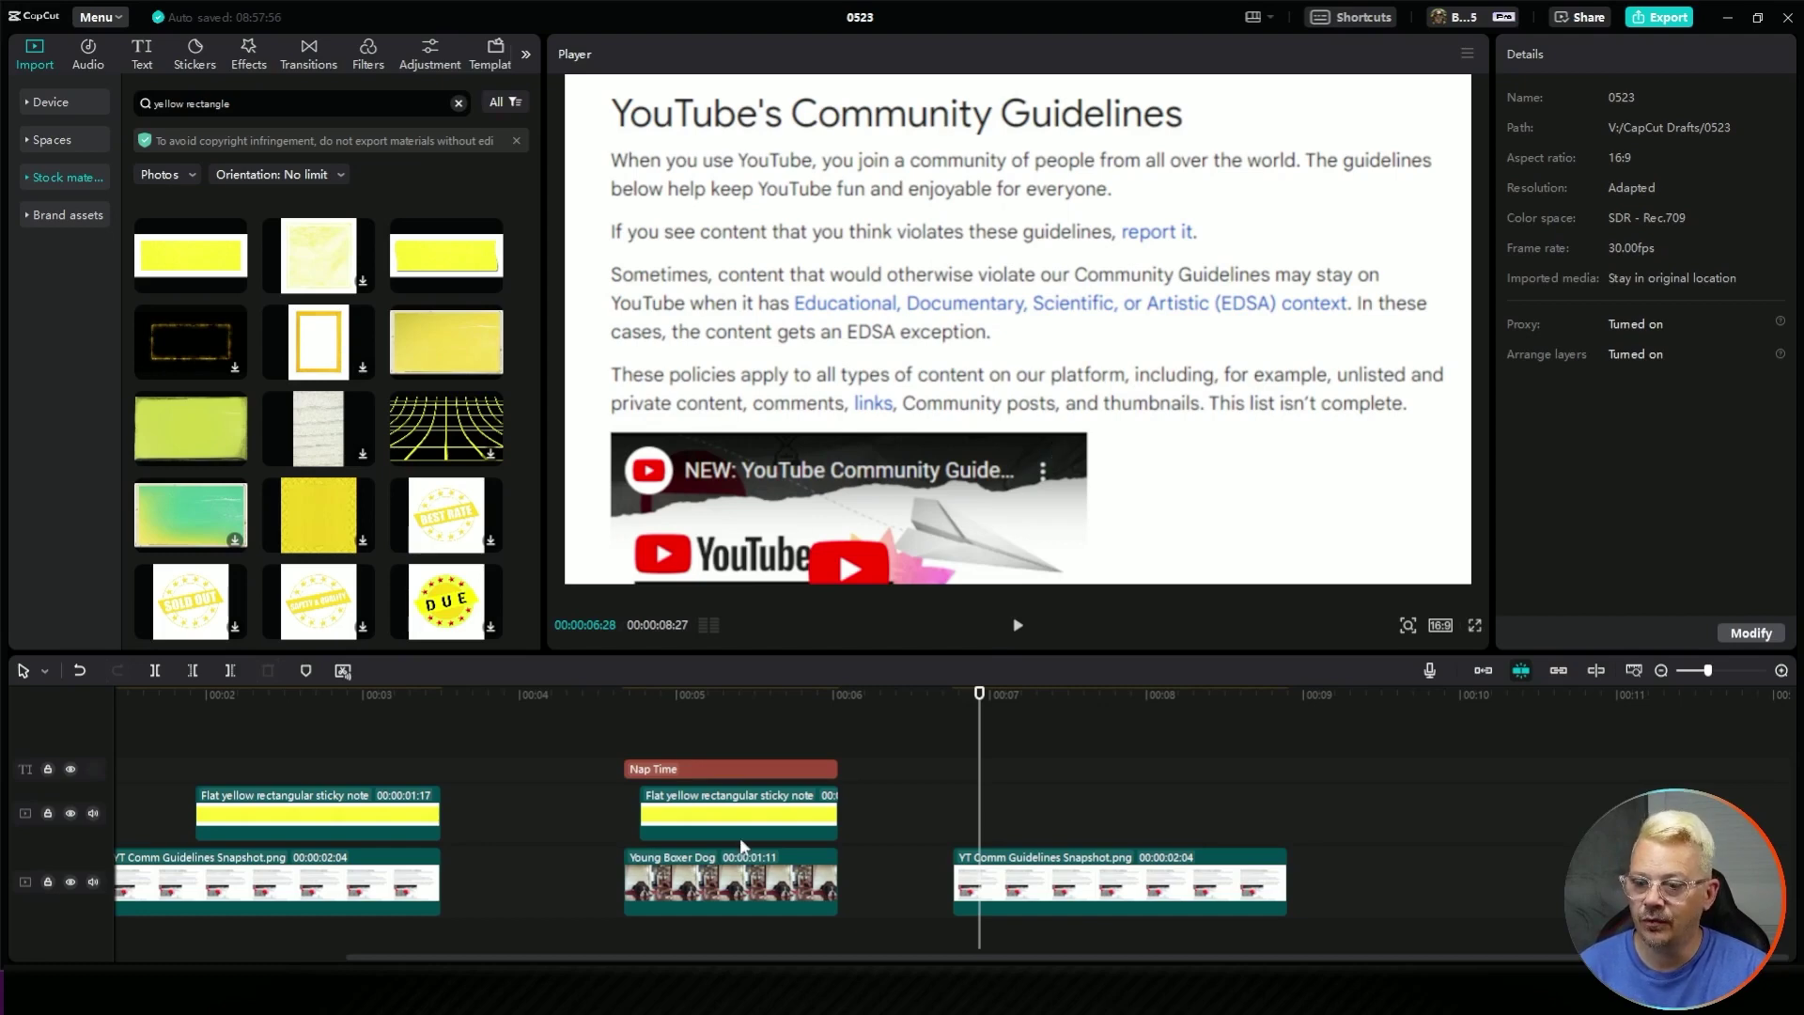
Step: Add another yellow rectangle photo at the guidelines snapshot and lower it over the page
{"action": "left_click", "coordinate": [781, 693]}
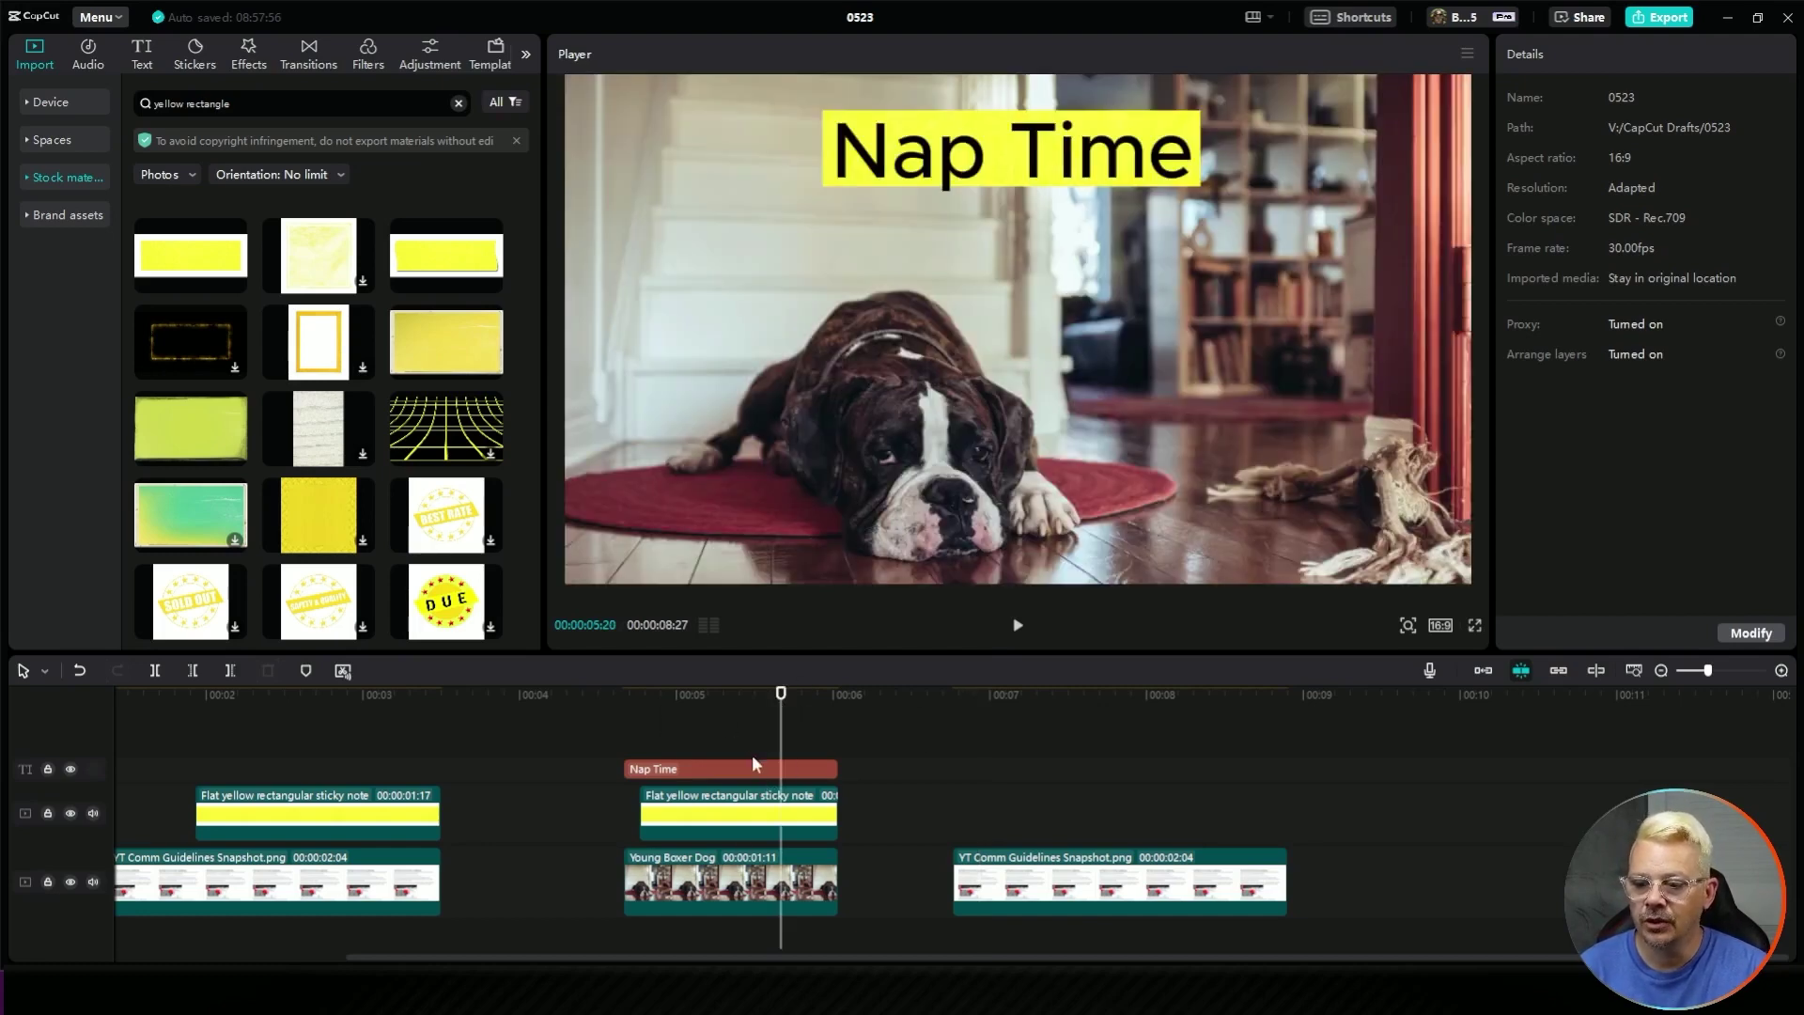
{"action": "left_click", "coordinate": [985, 695]}
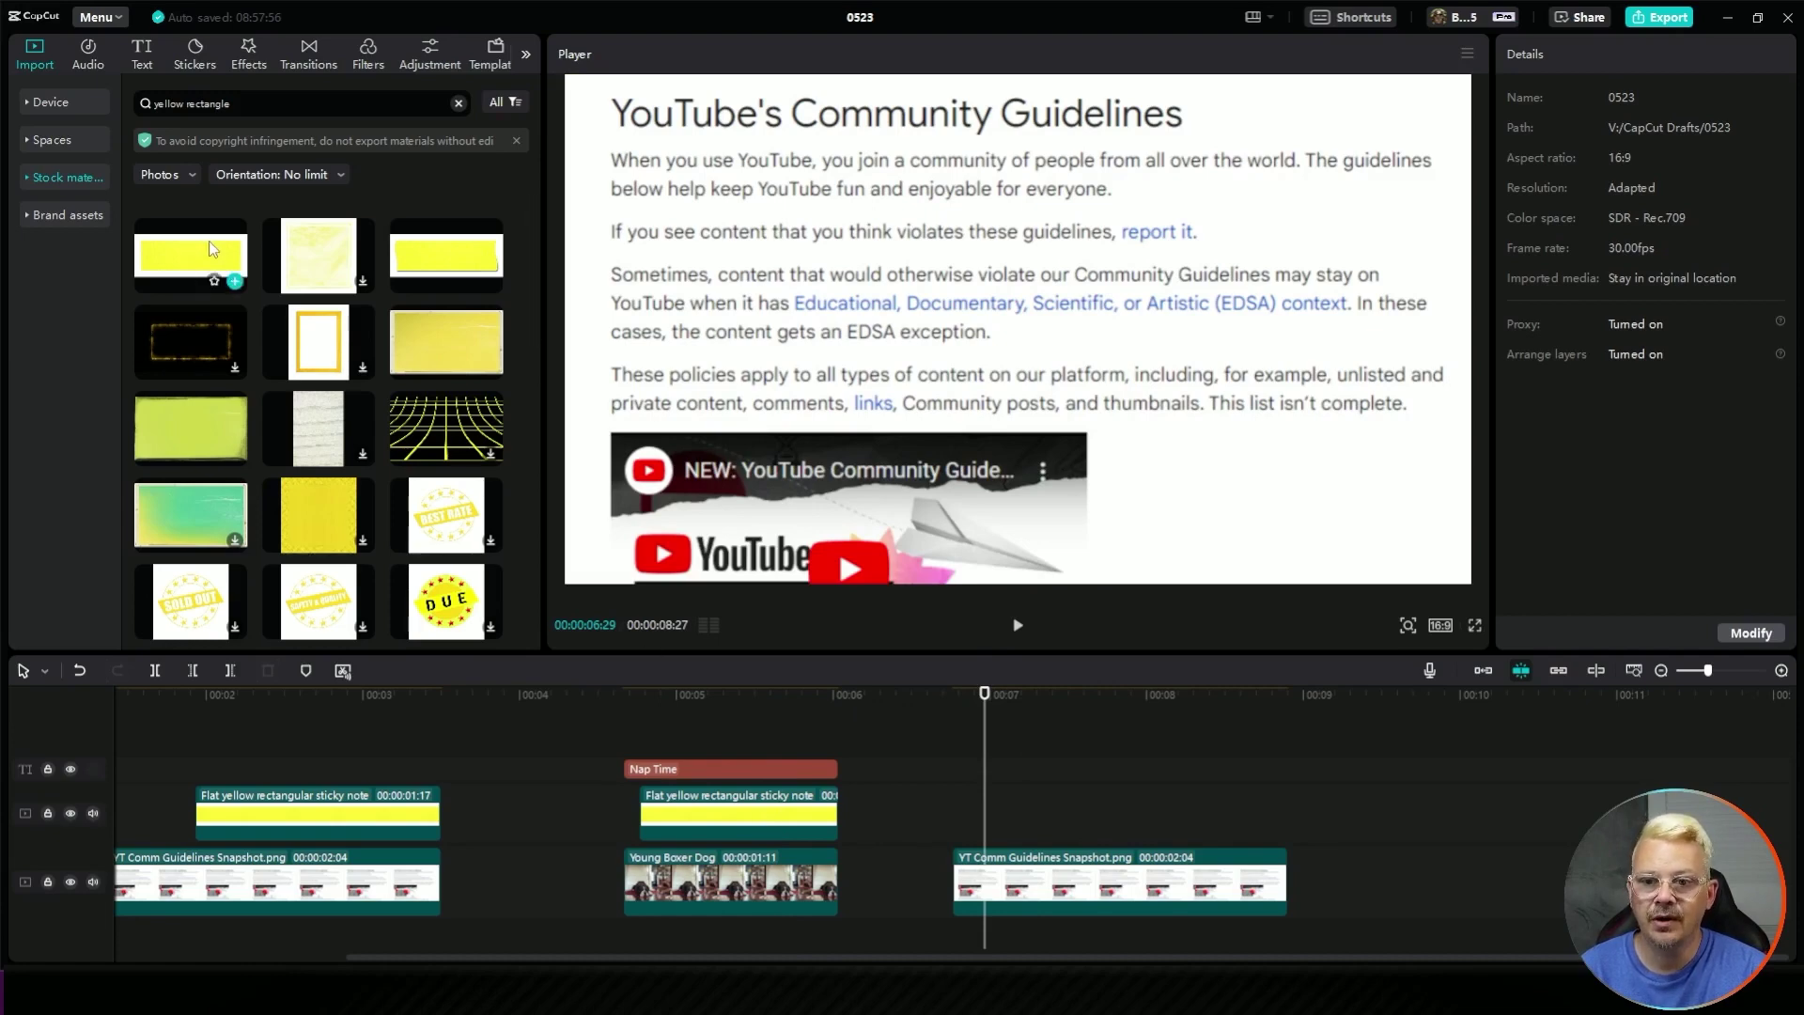
{"action": "left_click", "coordinate": [235, 282]}
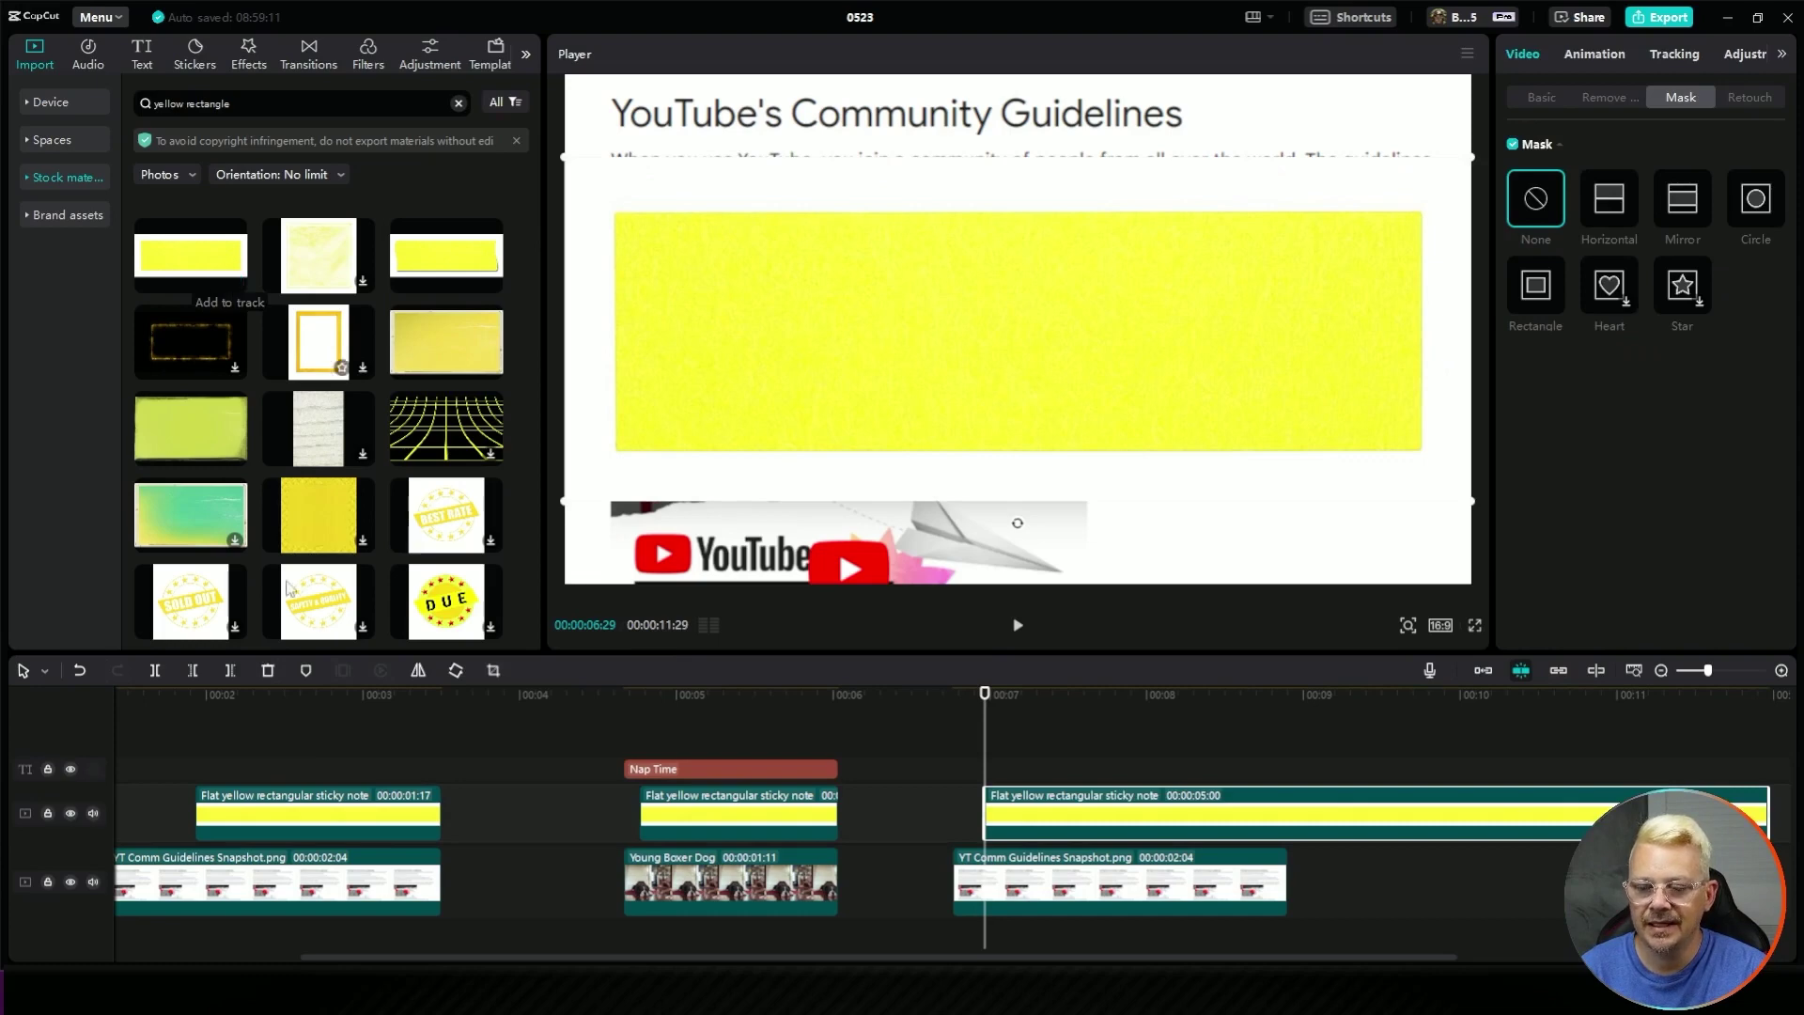
{"action": "left_click_drag", "start_coordinate": [1023, 319], "coordinate": [1030, 406]}
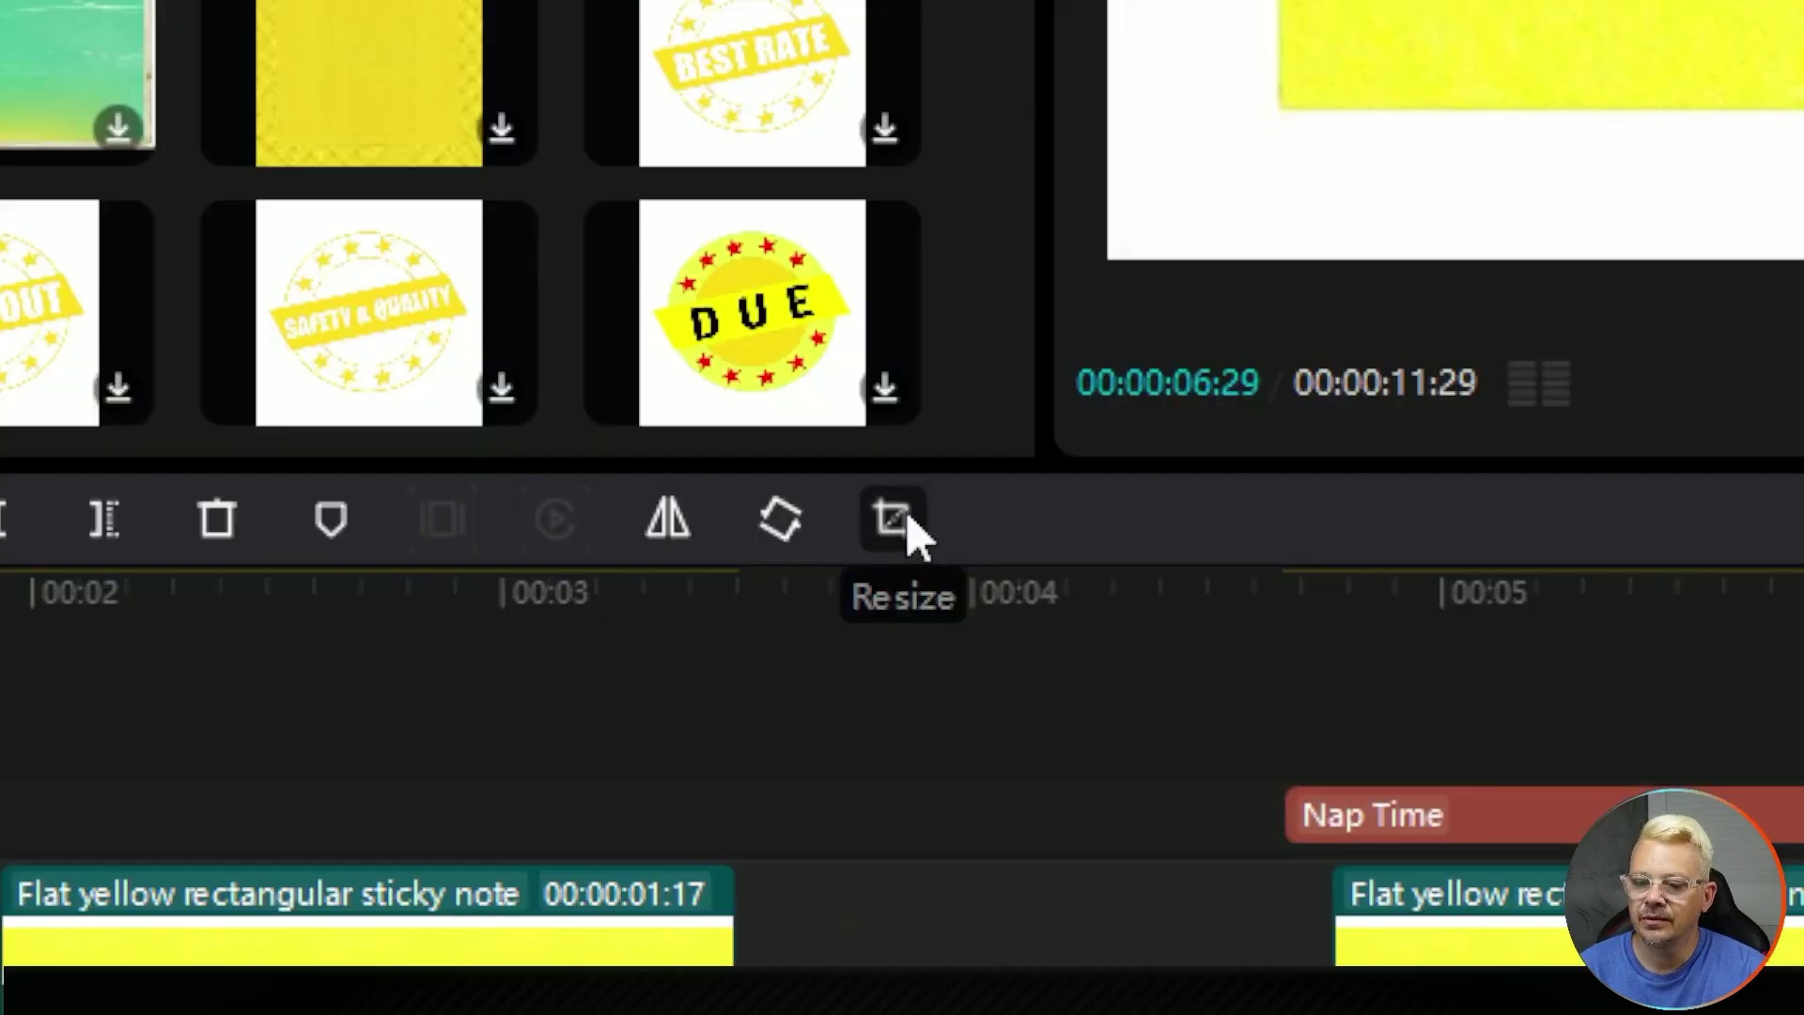
Step: Crop the white borders off the yellow sticky-note image and confirm
{"action": "left_click", "coordinate": [495, 670]}
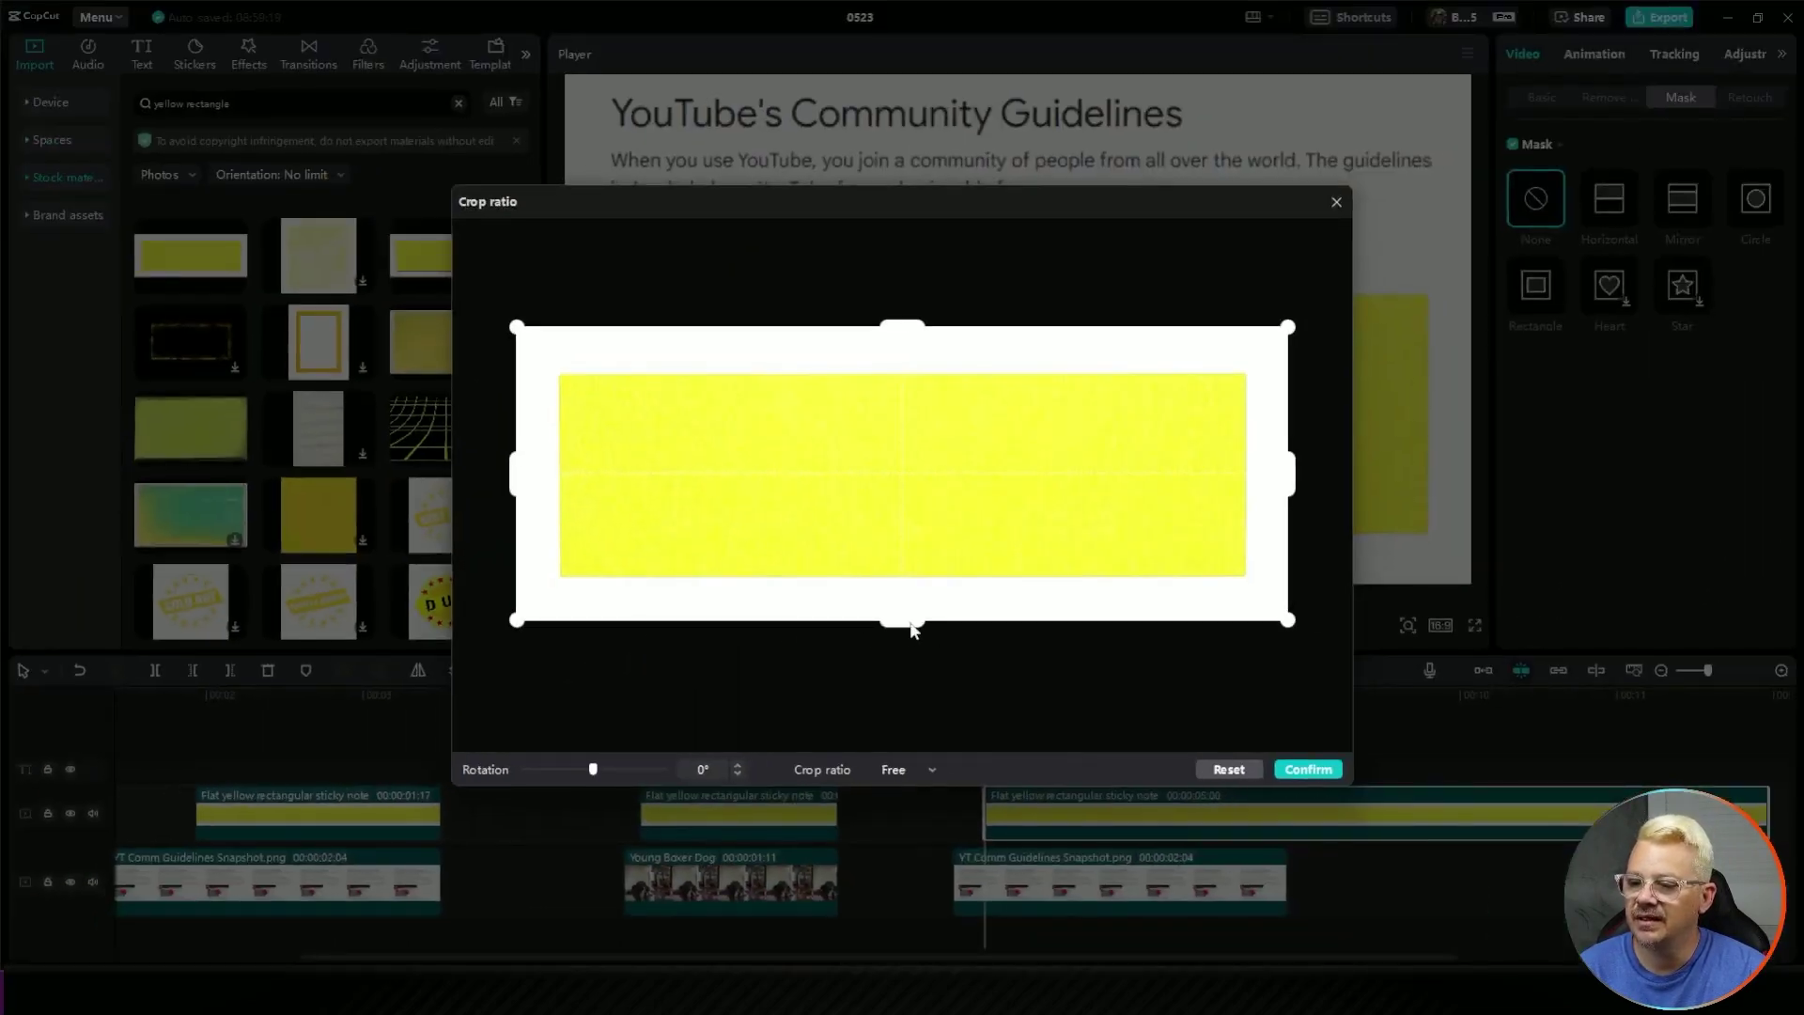
{"action": "left_click_drag", "start_coordinate": [911, 629], "coordinate": [914, 580]}
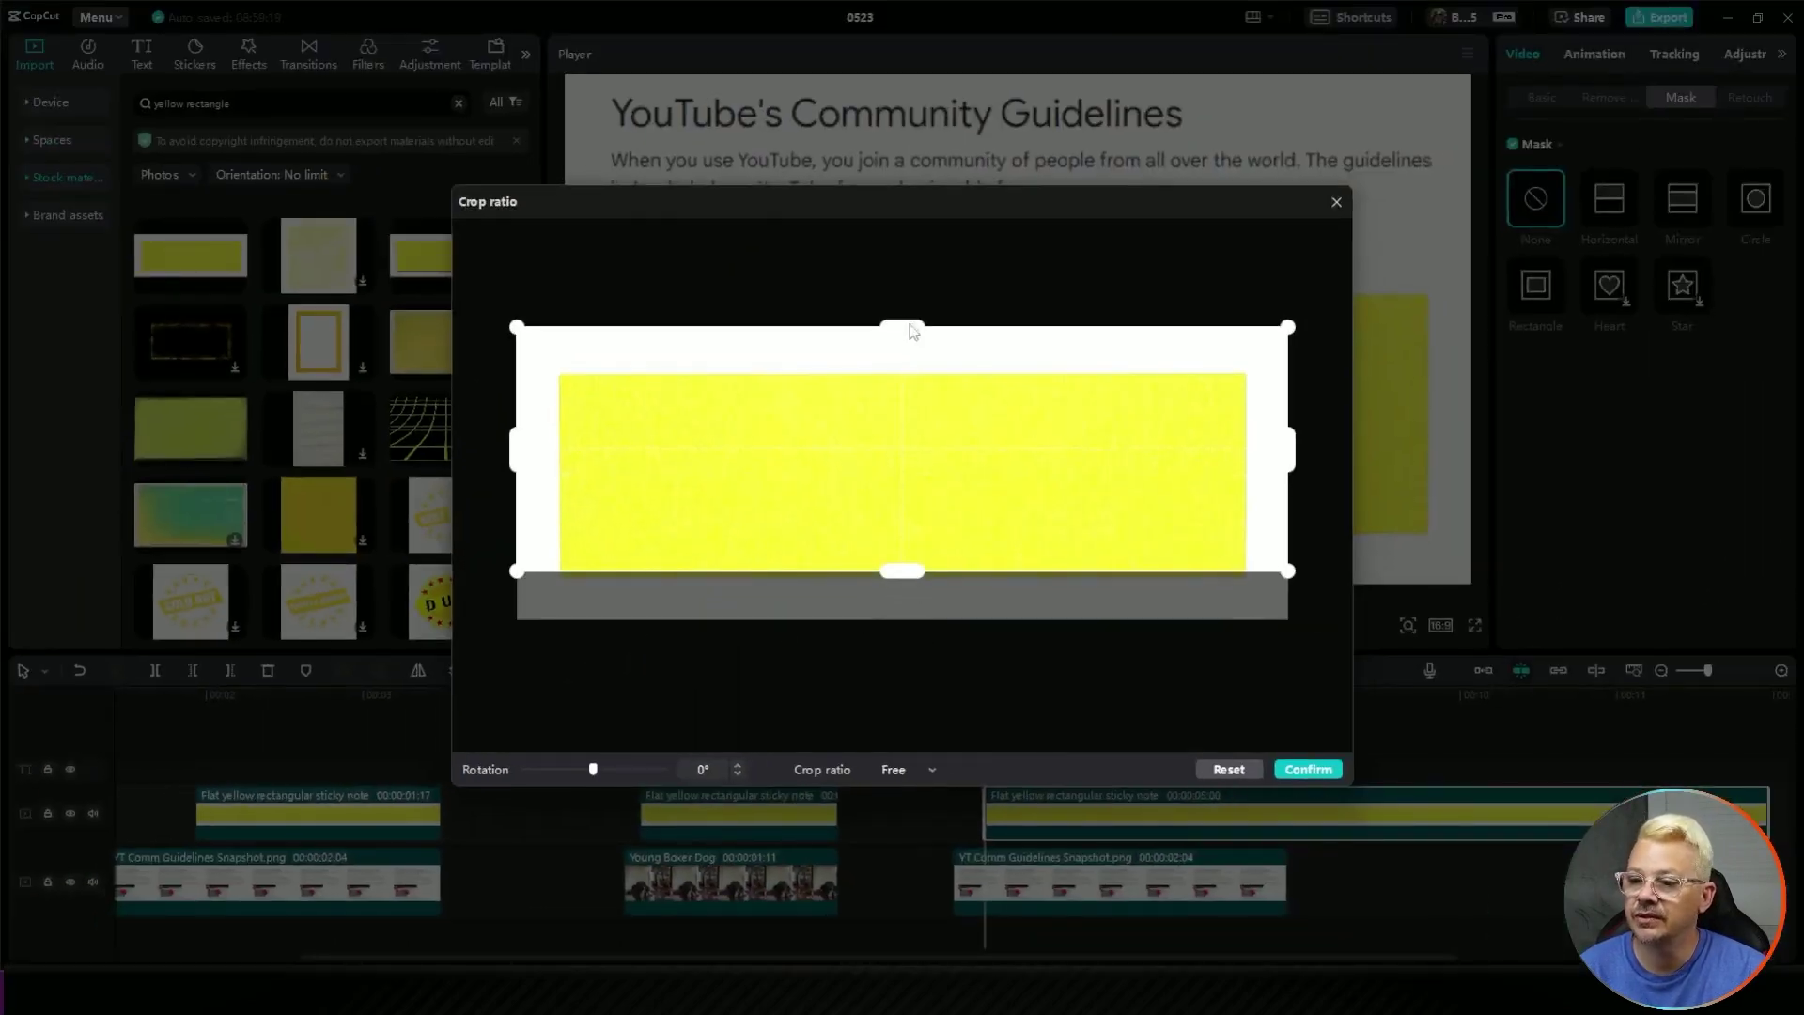
{"action": "left_click_drag", "start_coordinate": [910, 325], "coordinate": [909, 382]}
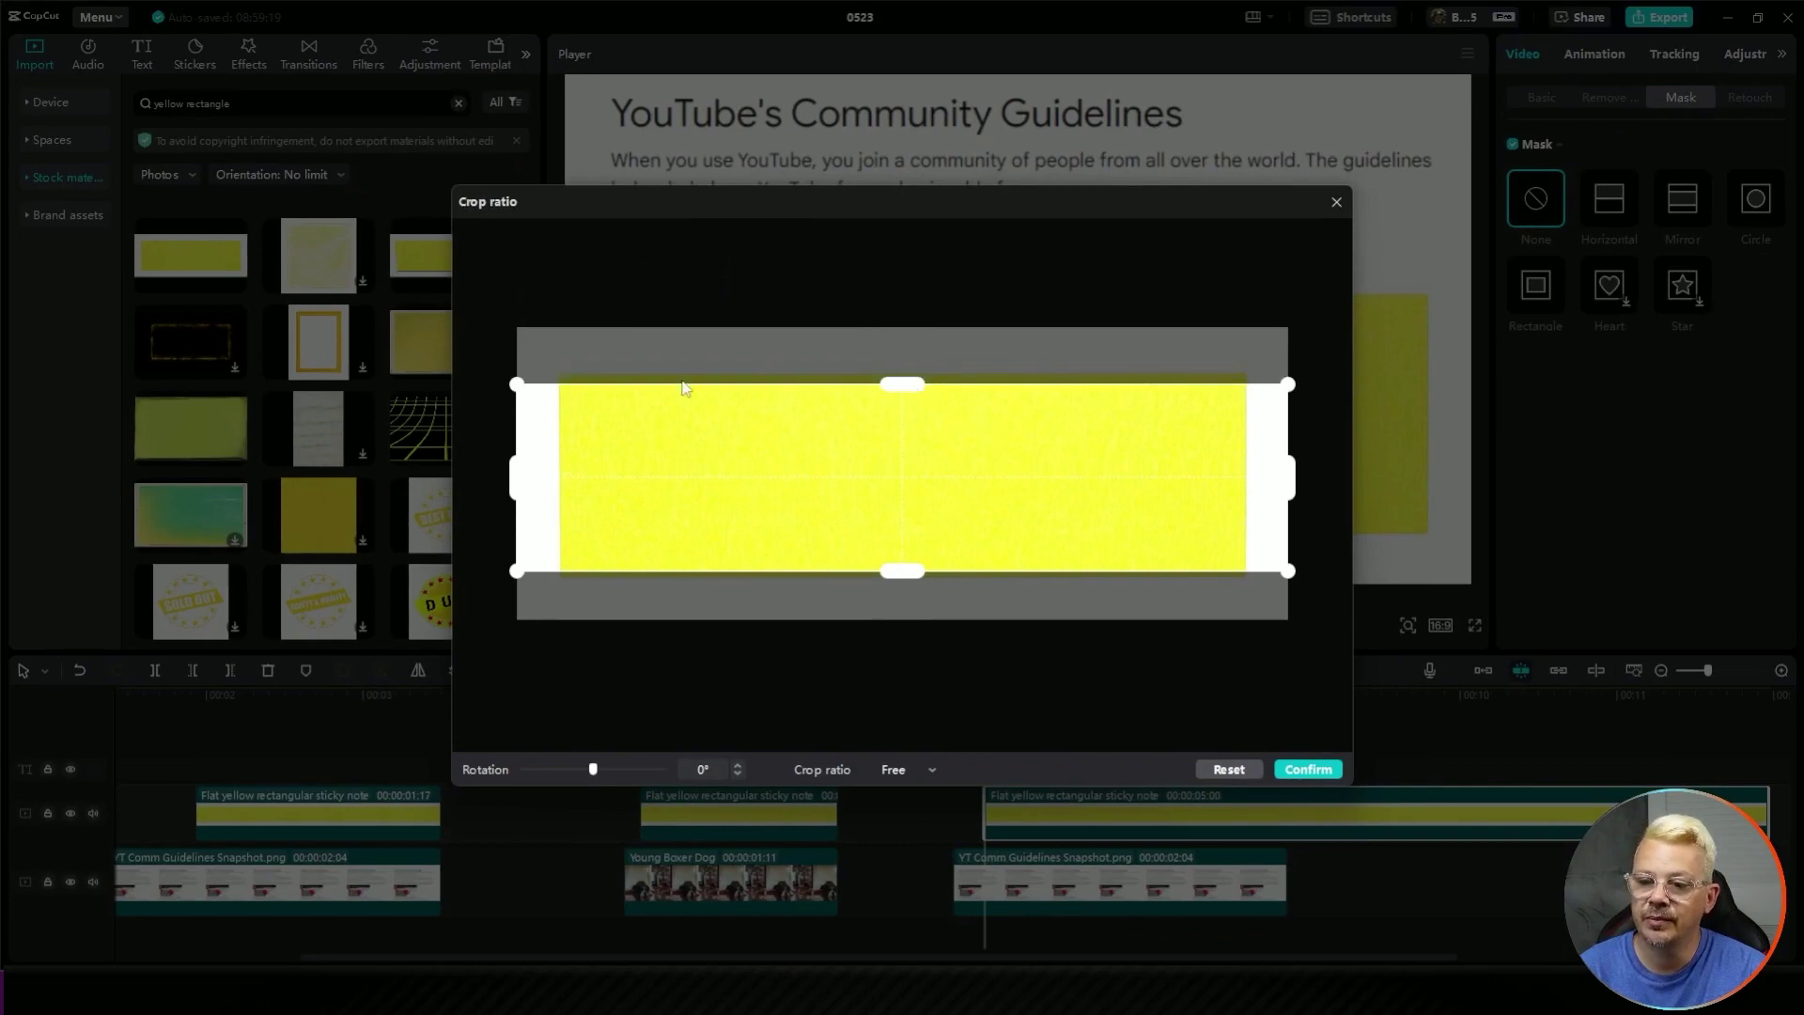
{"action": "left_click_drag", "start_coordinate": [520, 477], "coordinate": [567, 481]}
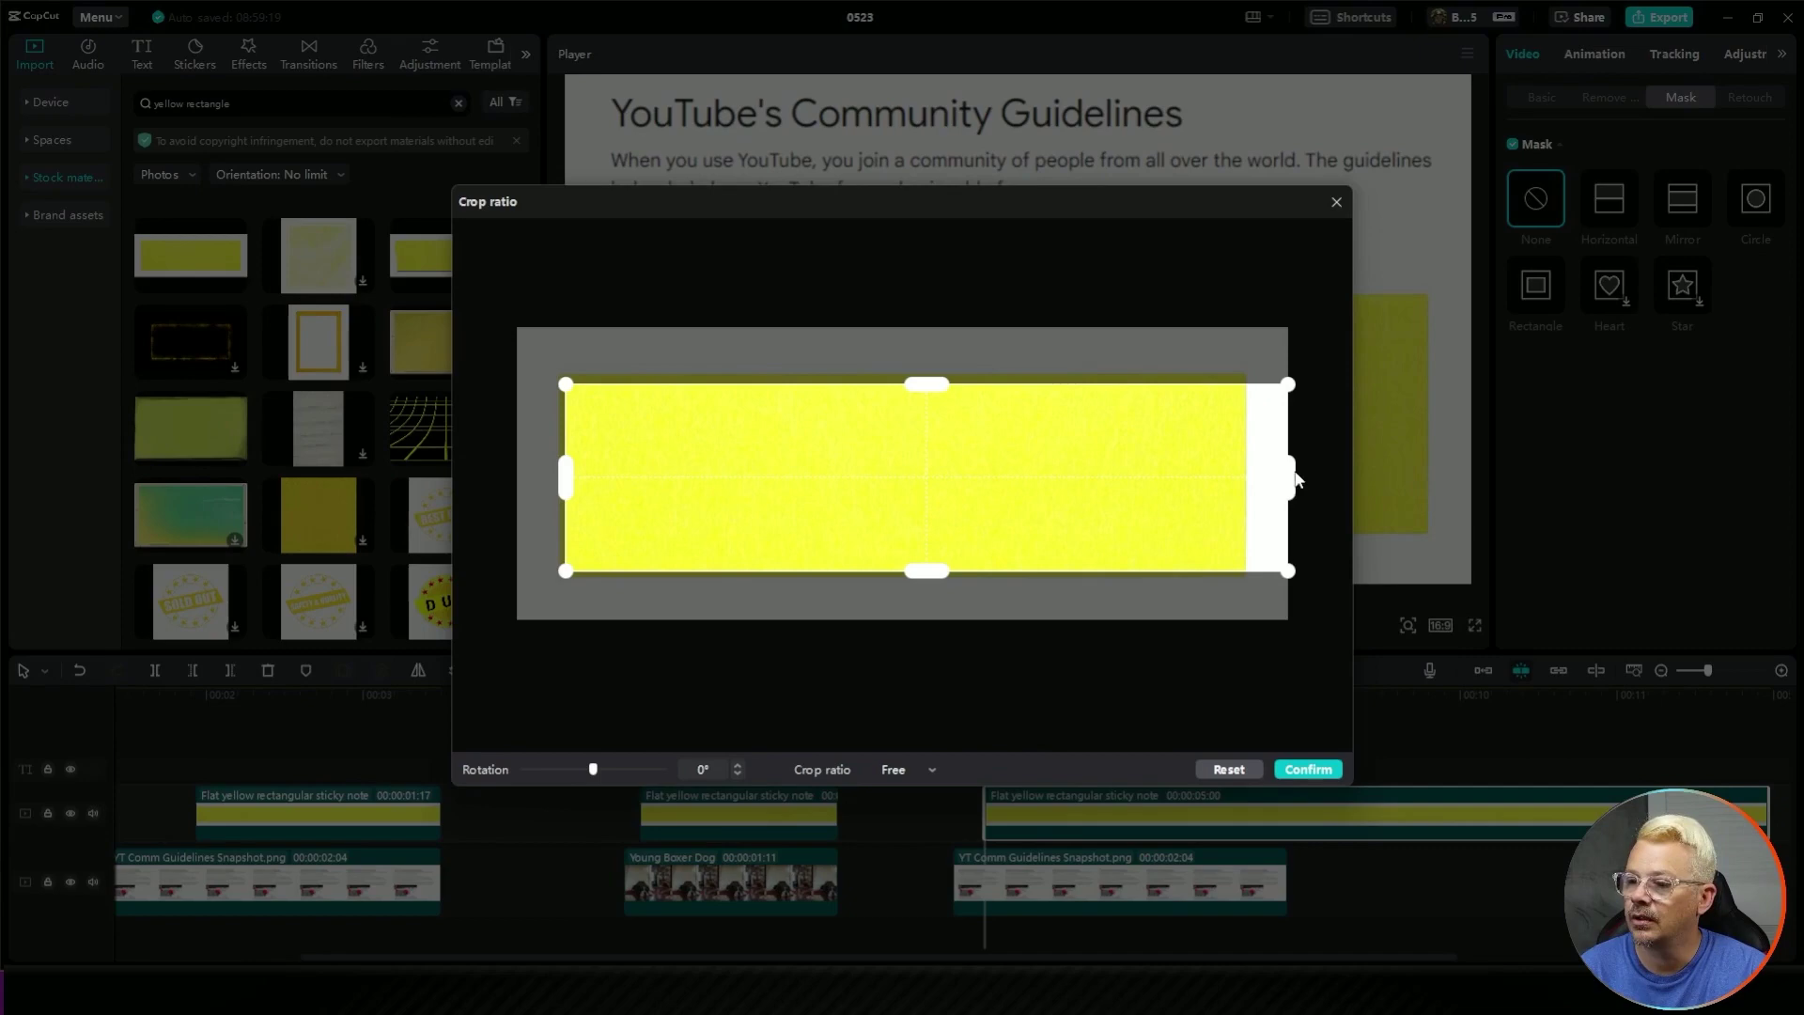
{"action": "left_click_drag", "start_coordinate": [1293, 474], "coordinate": [1276, 476]}
{"action": "left_click", "coordinate": [1301, 769]}
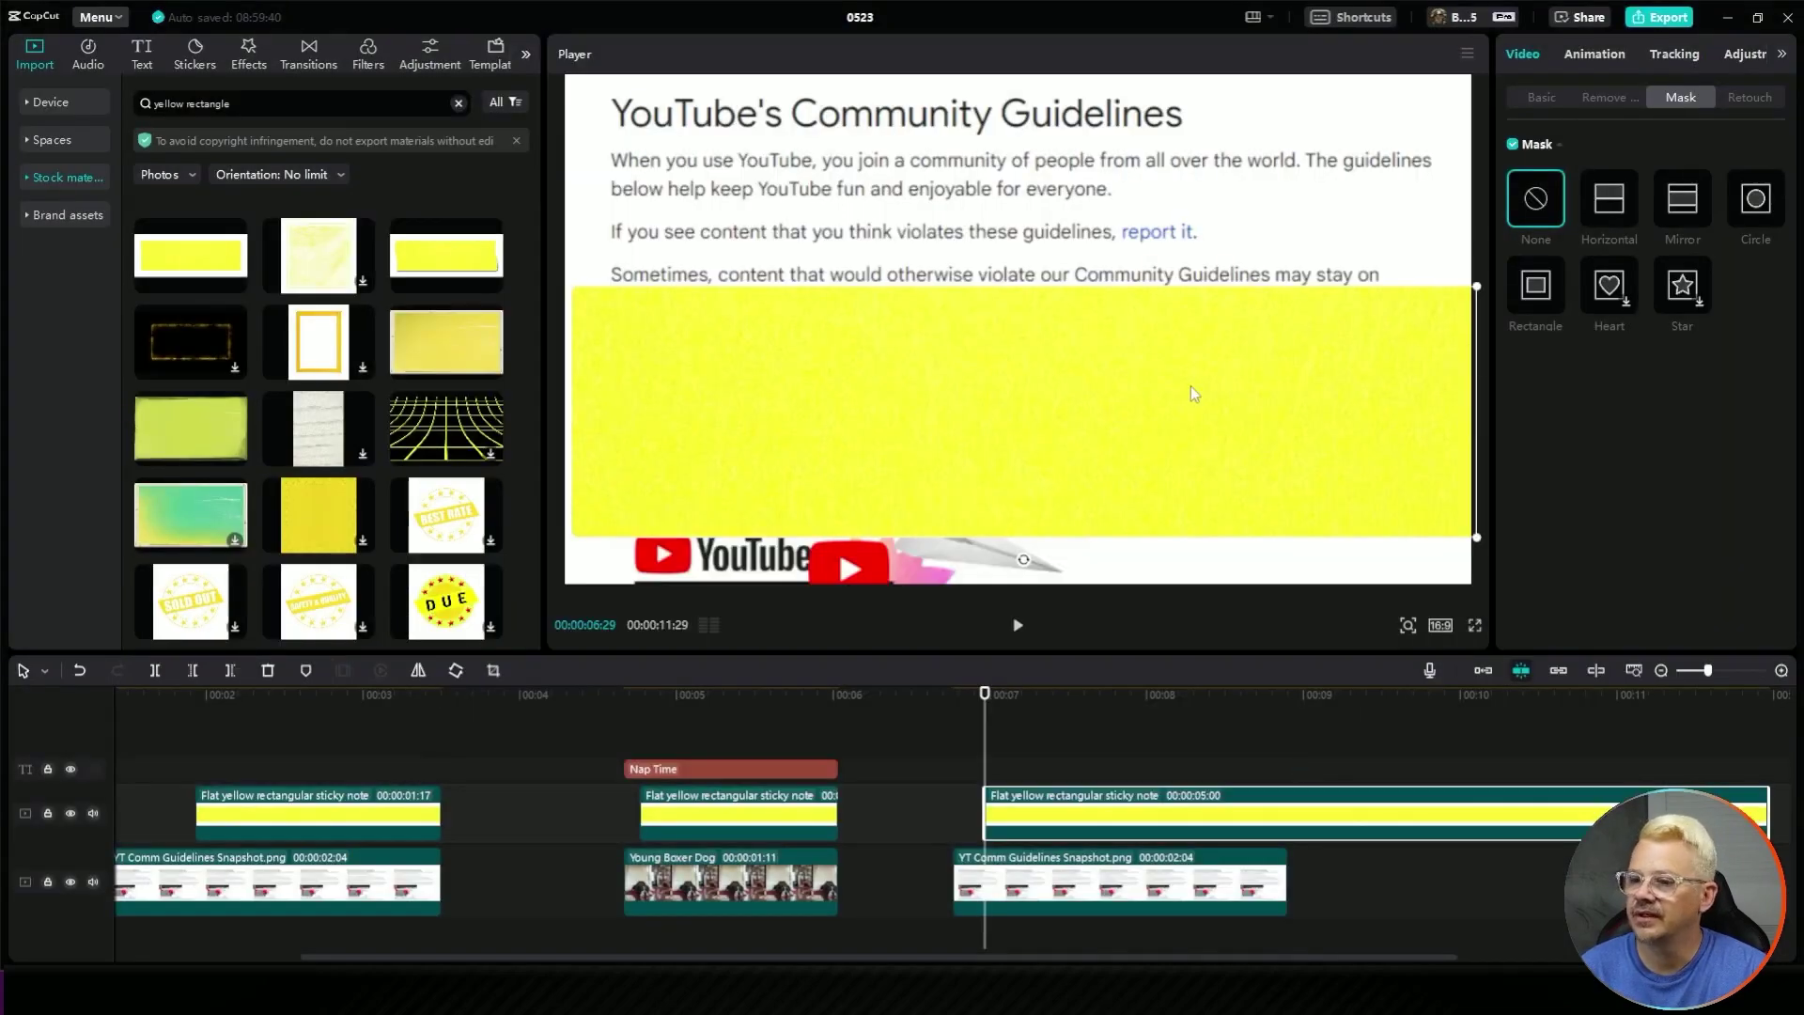
Step: Raise the yellow rectangle to Y -175 and set its blend mode to Multiply
{"action": "left_click_drag", "start_coordinate": [1100, 412], "coordinate": [1094, 370]}
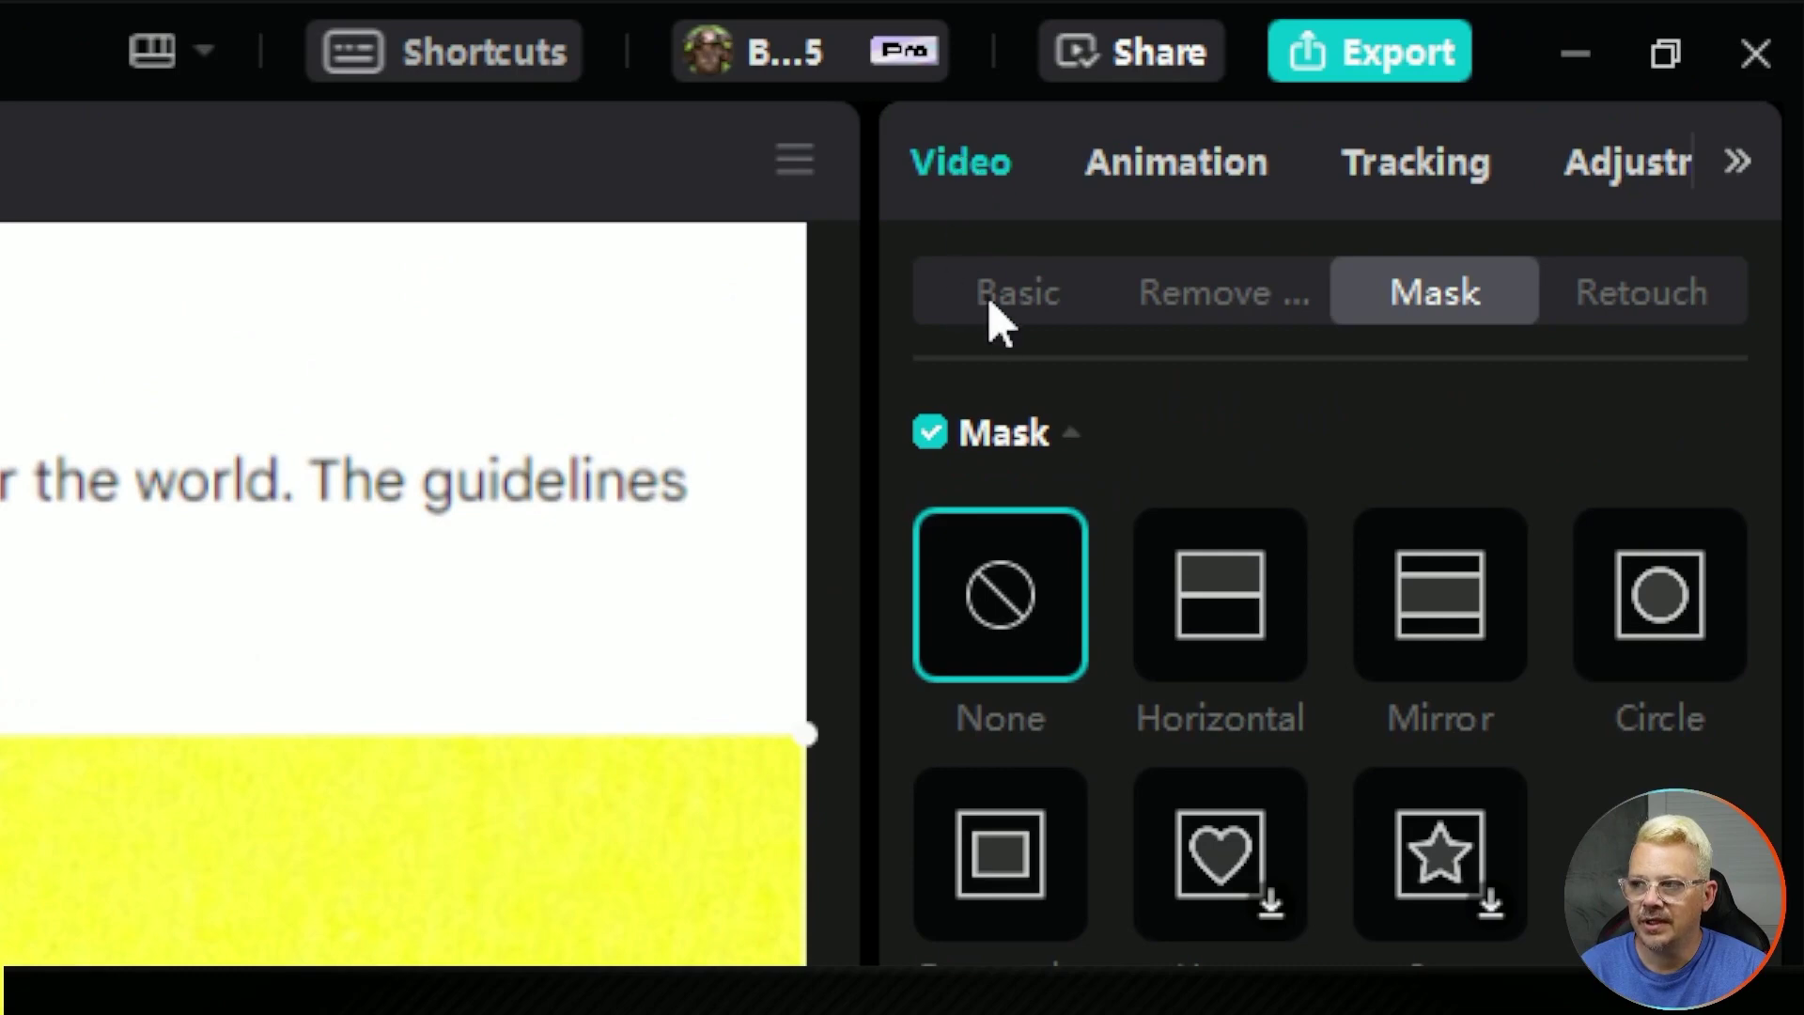
{"action": "left_click", "coordinate": [1532, 100]}
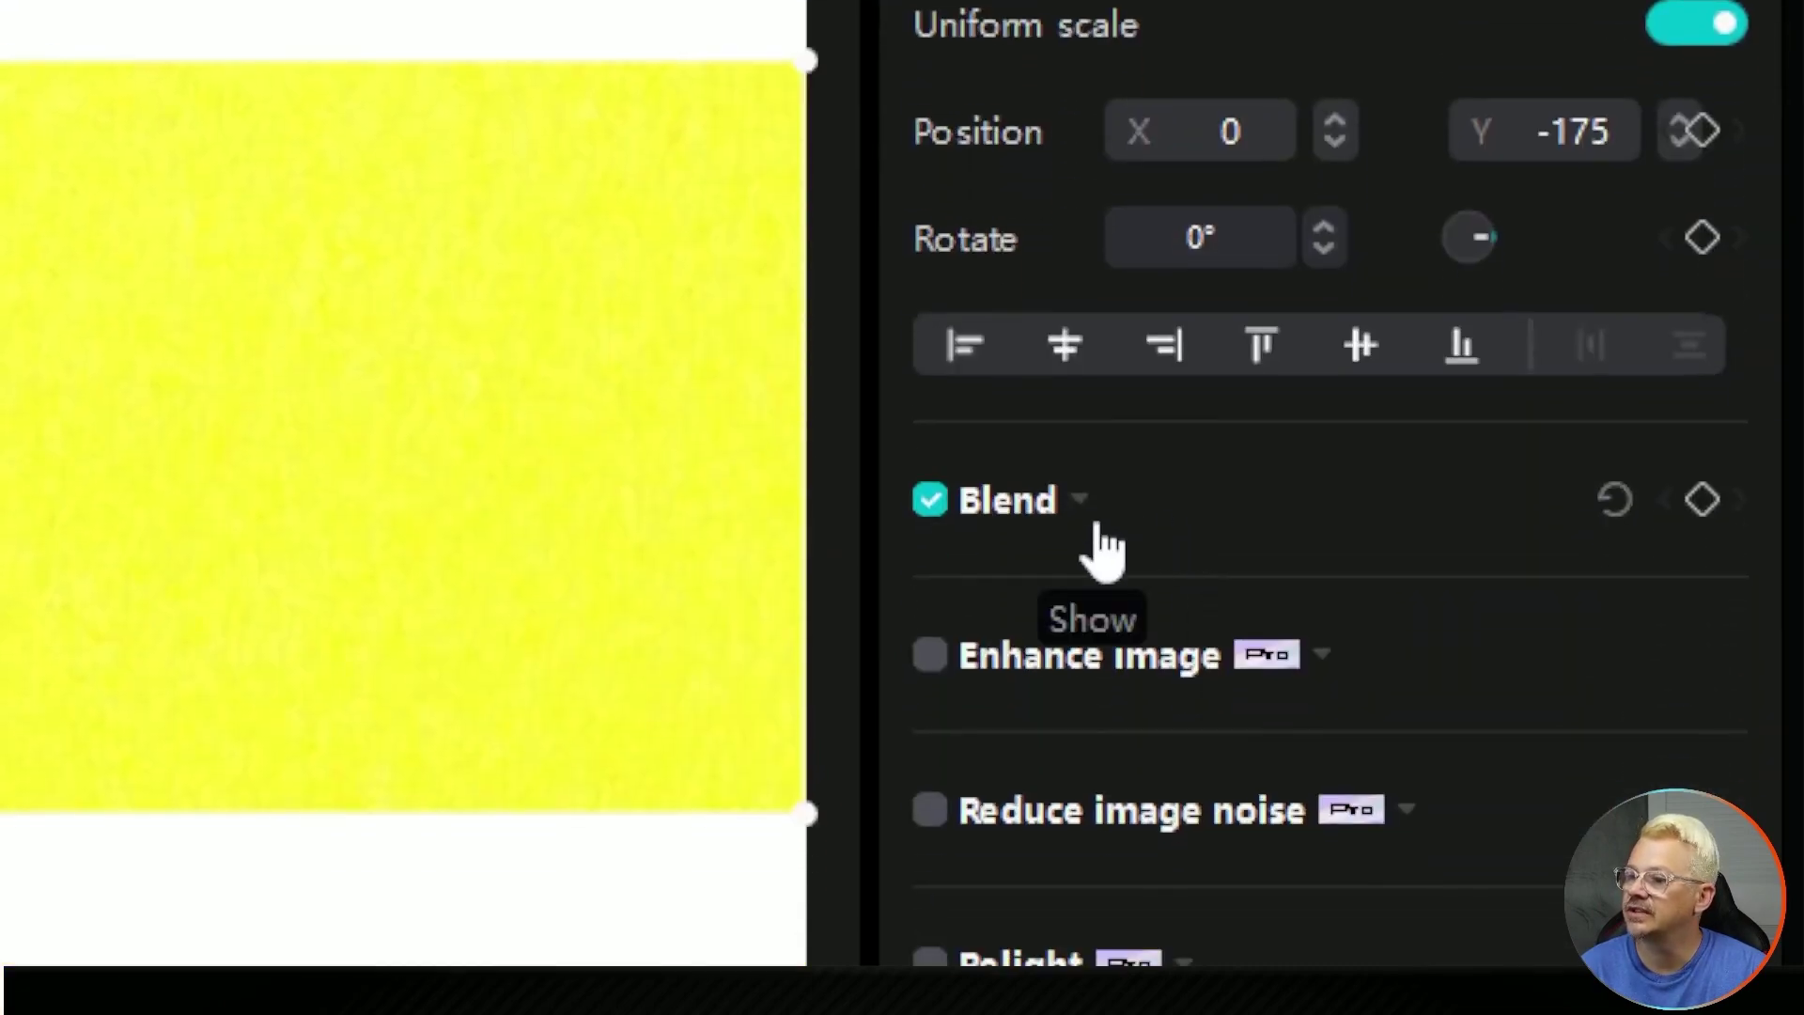
{"action": "left_click", "coordinate": [1080, 500]}
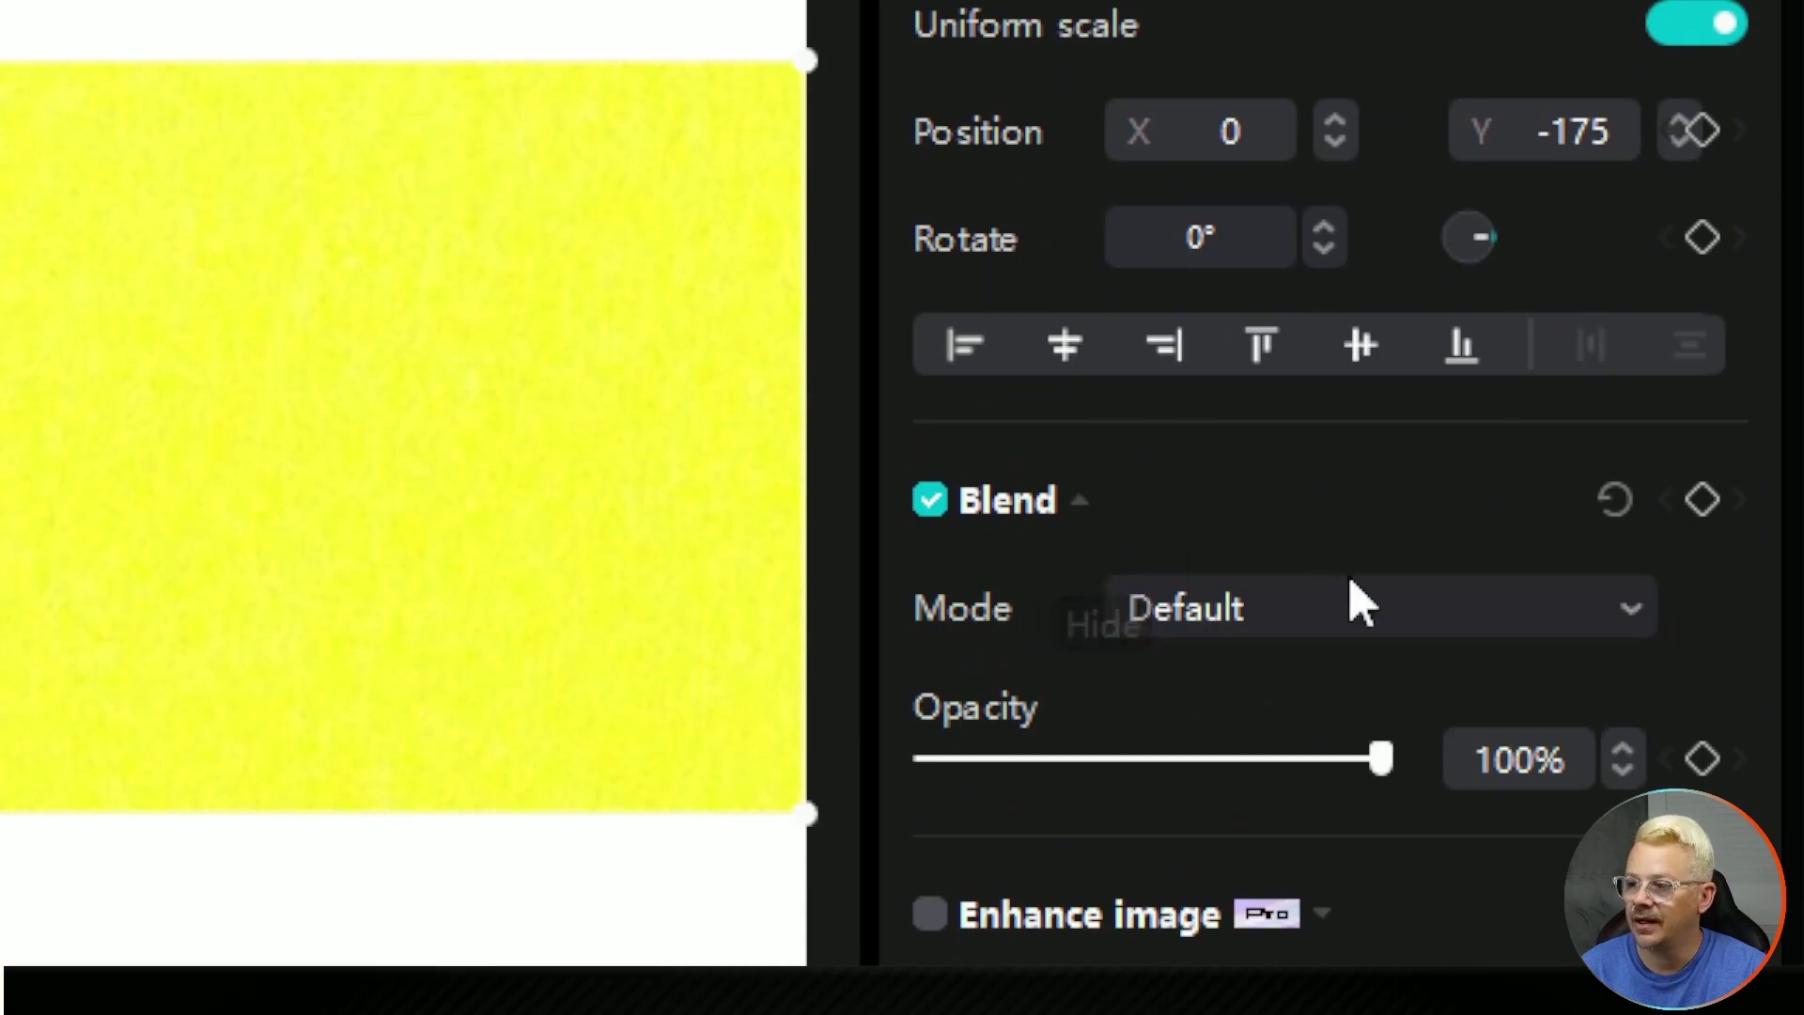
{"action": "left_click", "coordinate": [1436, 620]}
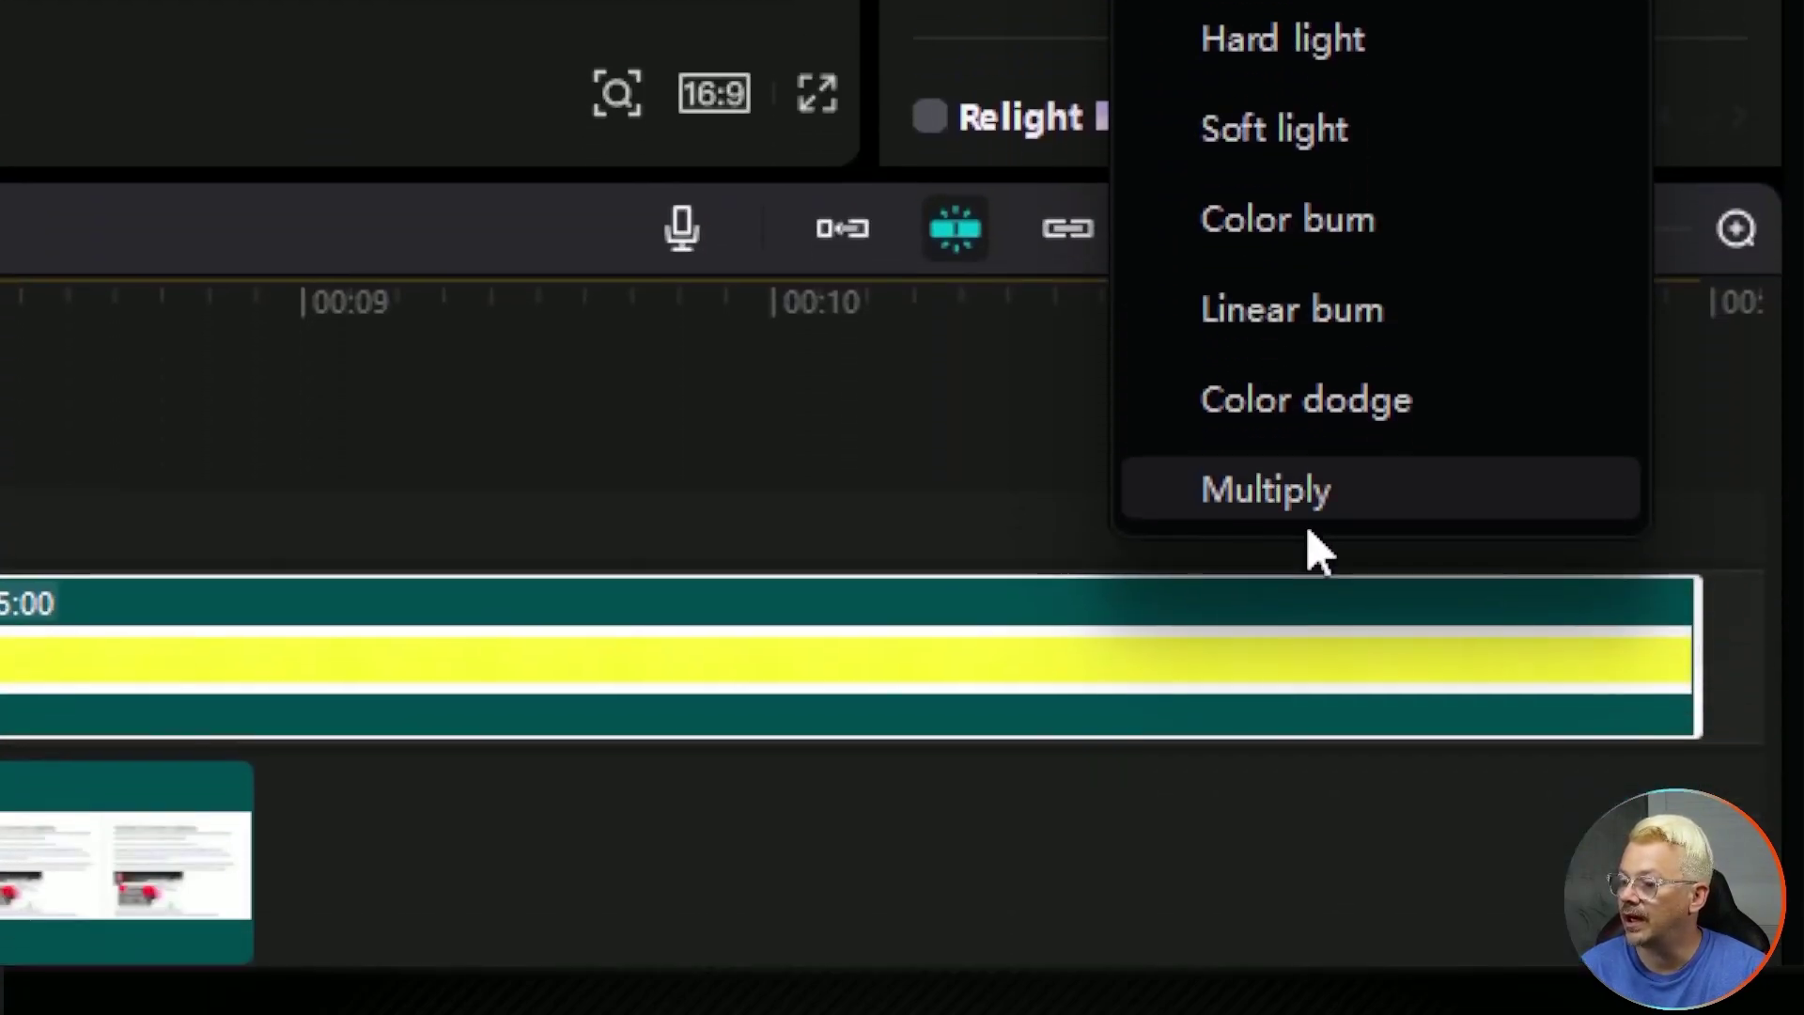
{"action": "left_click", "coordinate": [1310, 503]}
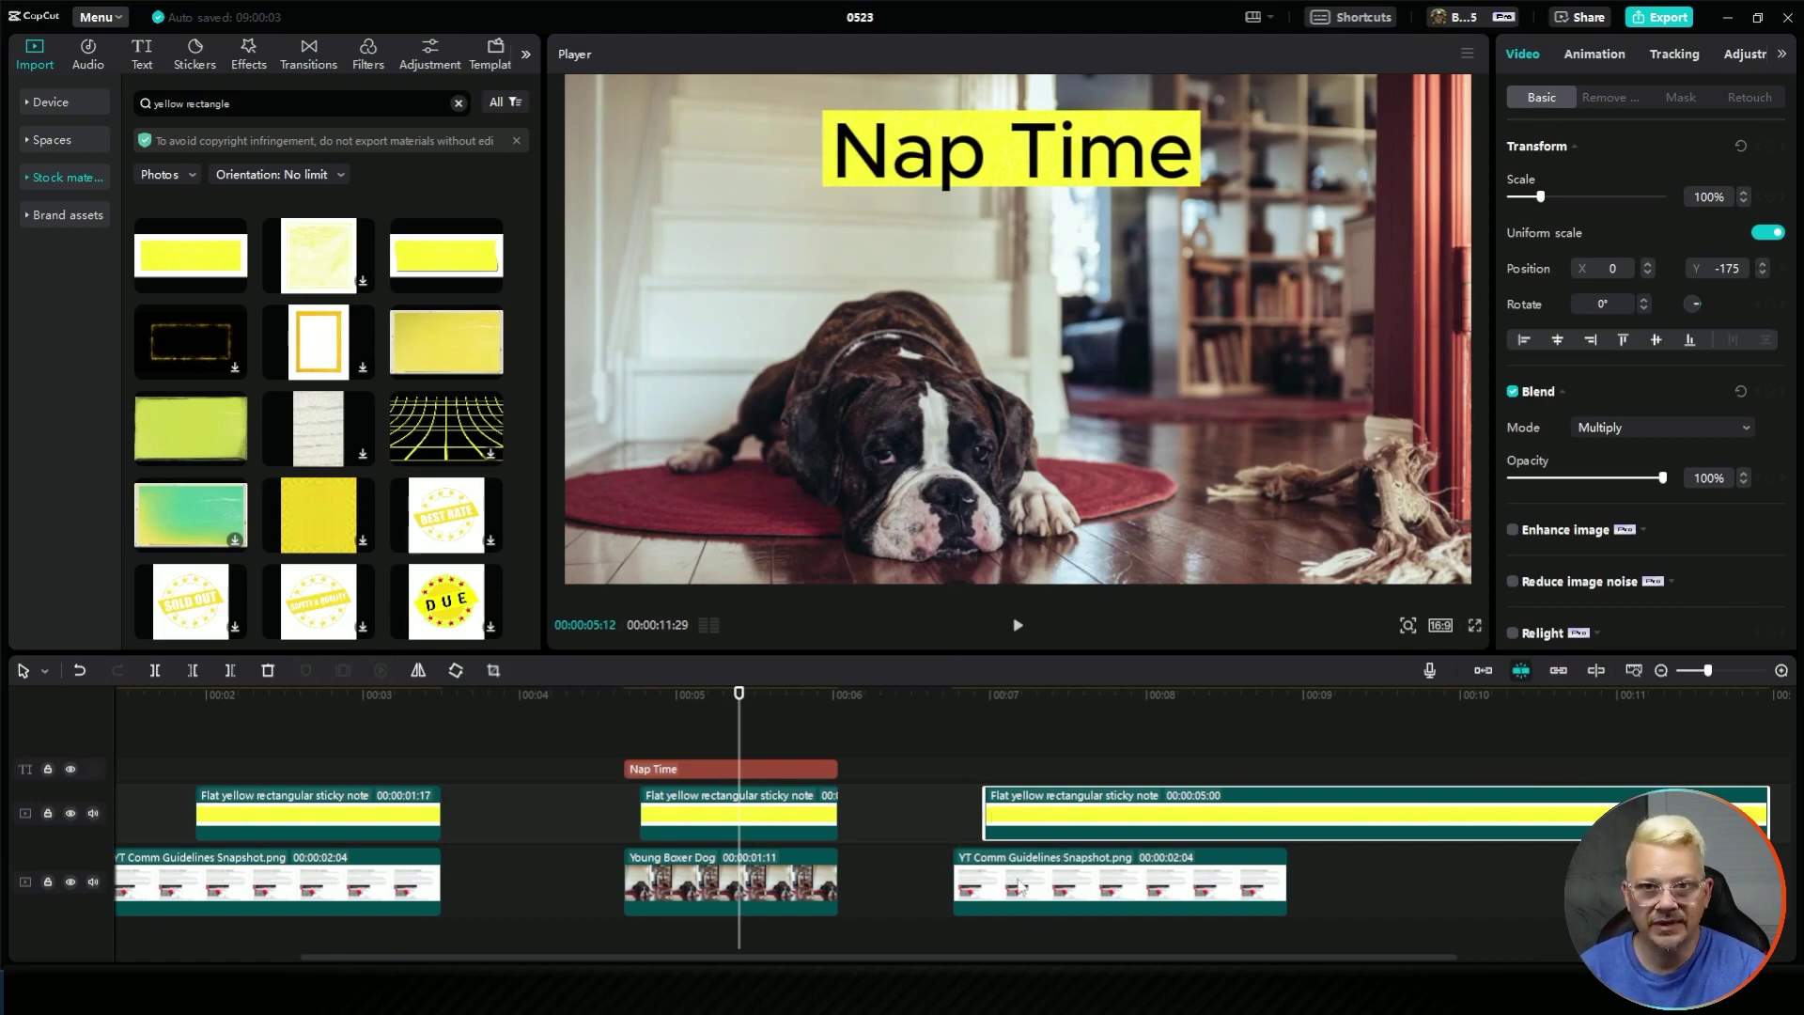
Step: Try the yellow overlay in Default blend mode at 83% opacity
{"action": "left_click", "coordinate": [1112, 704]}
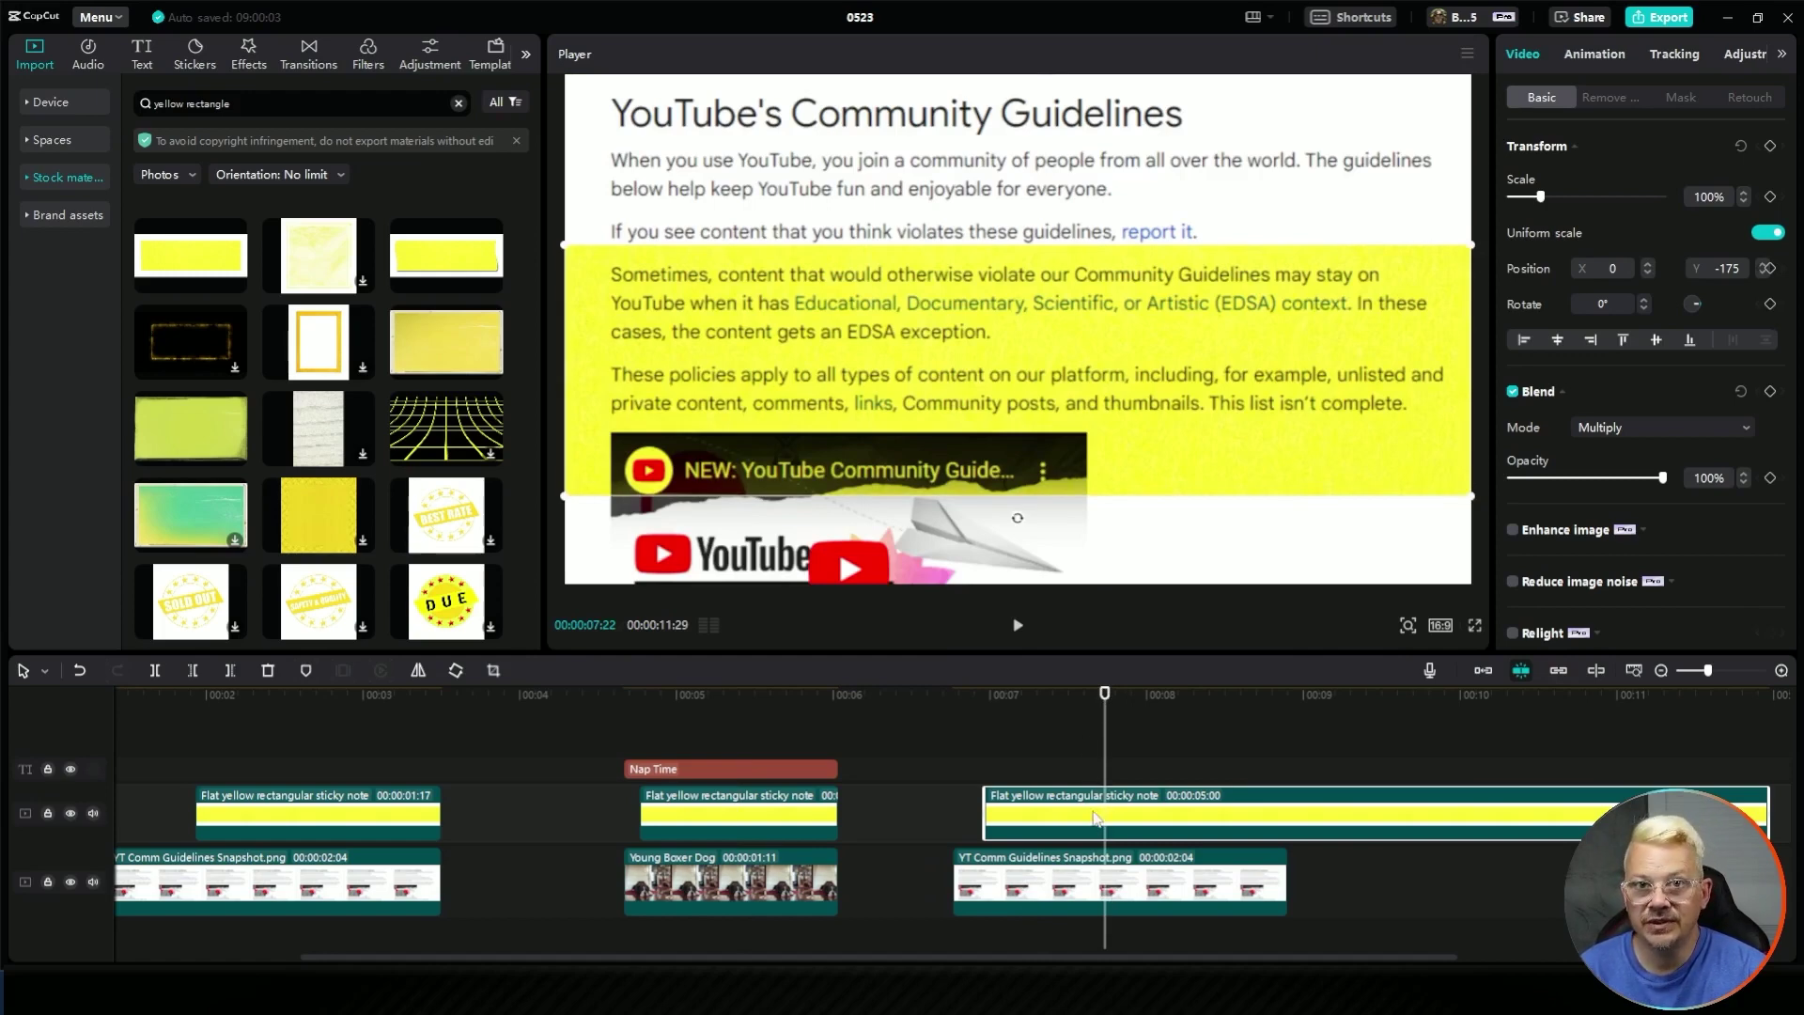
{"action": "left_click", "coordinate": [1667, 427]}
{"action": "left_click", "coordinate": [1633, 463]}
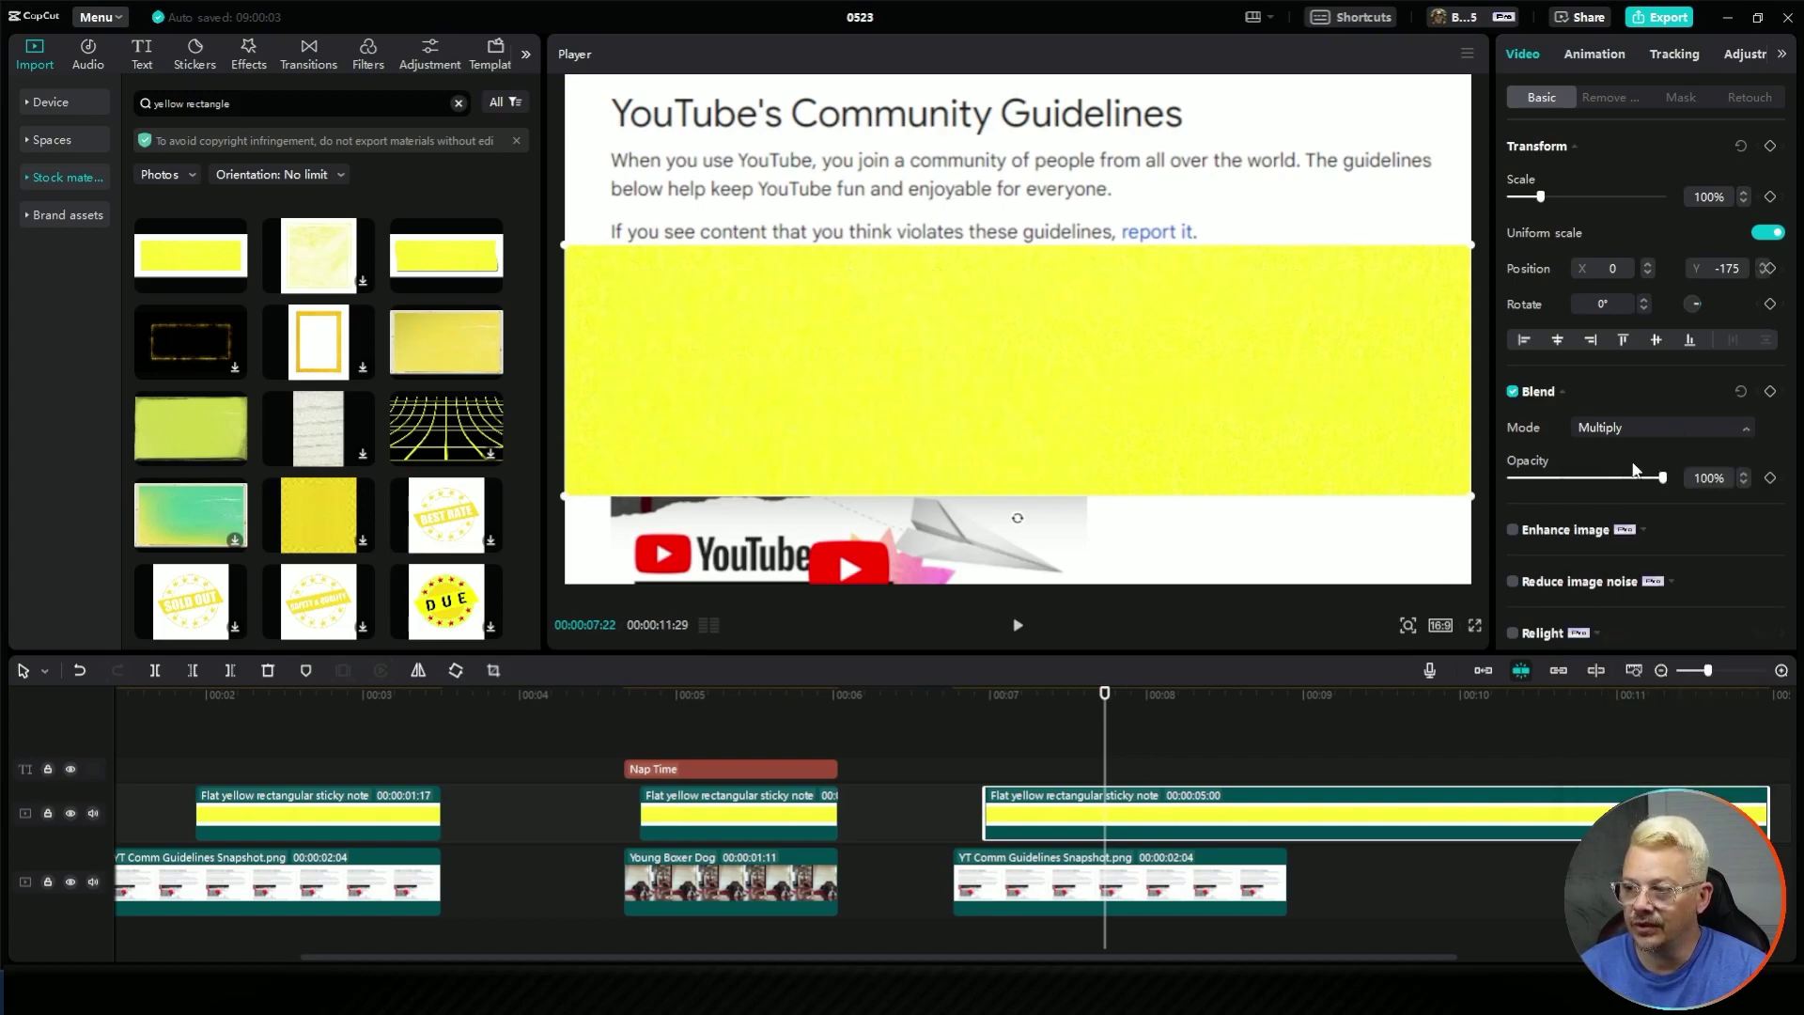
{"action": "left_click_drag", "start_coordinate": [1662, 477], "coordinate": [1725, 483]}
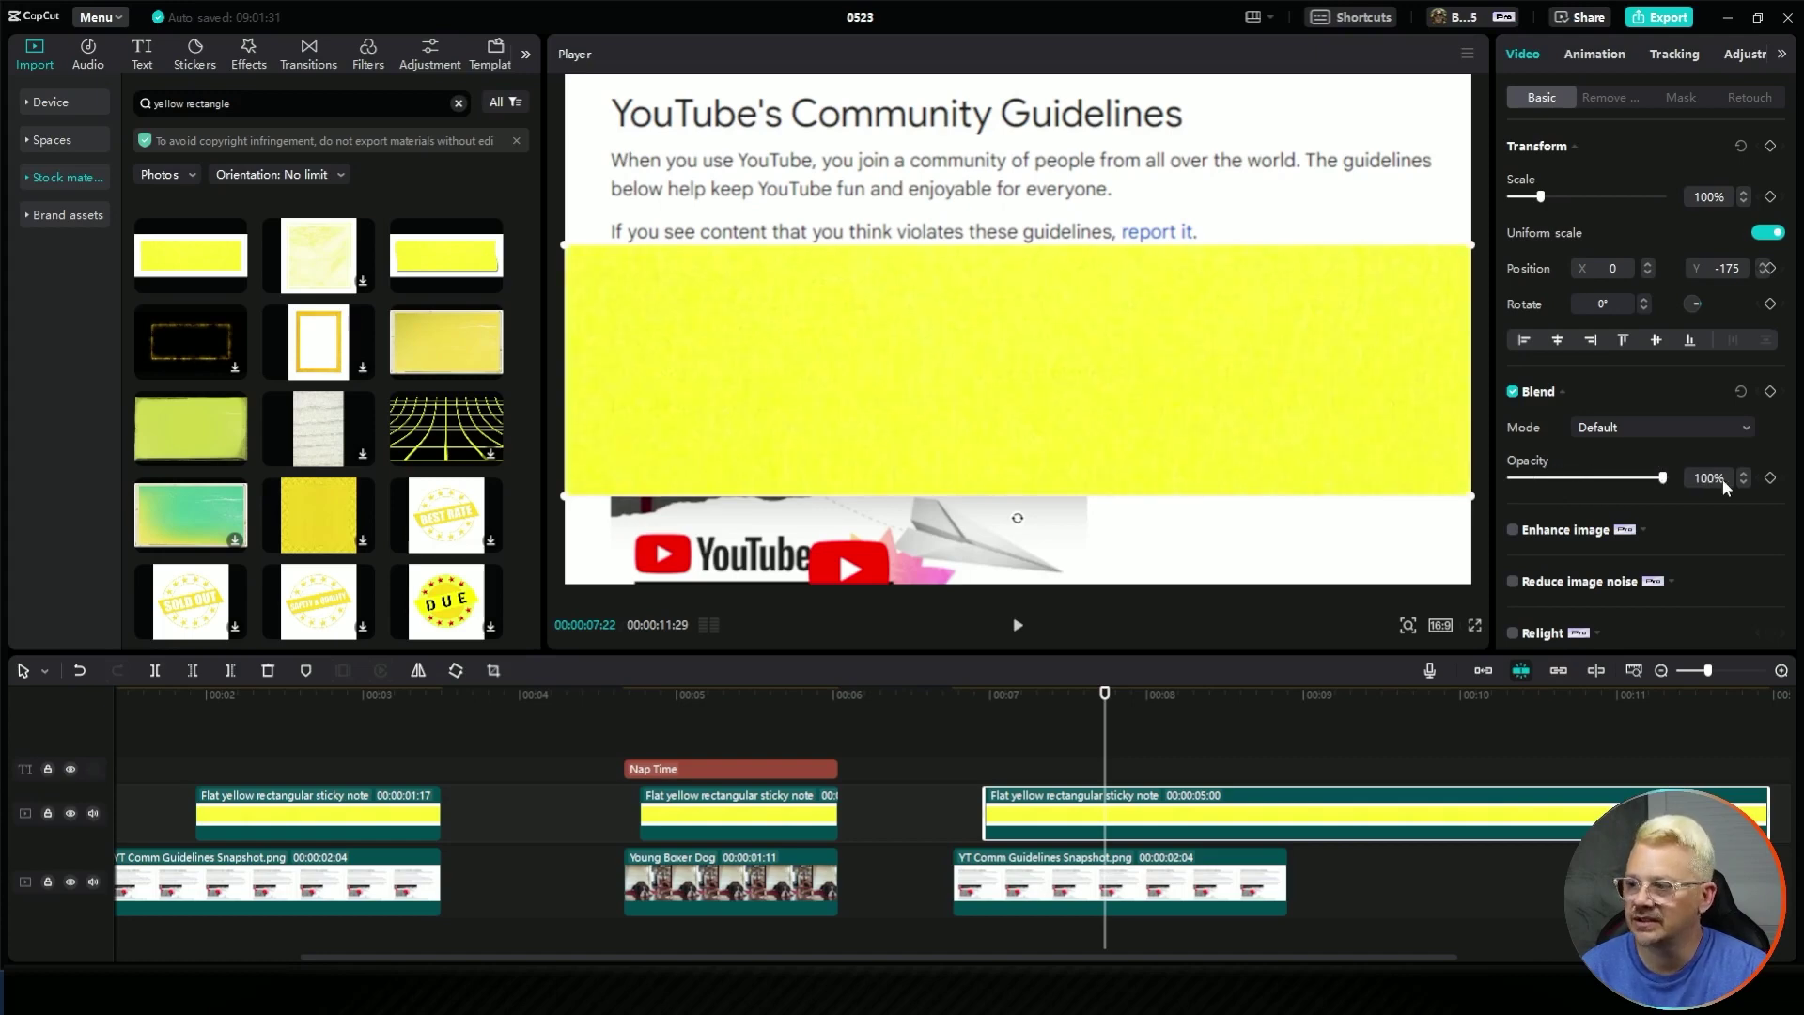
Step: Return the overlay to Multiply and trim its clip to 00:00:02:03
{"action": "left_click", "coordinate": [1676, 430]}
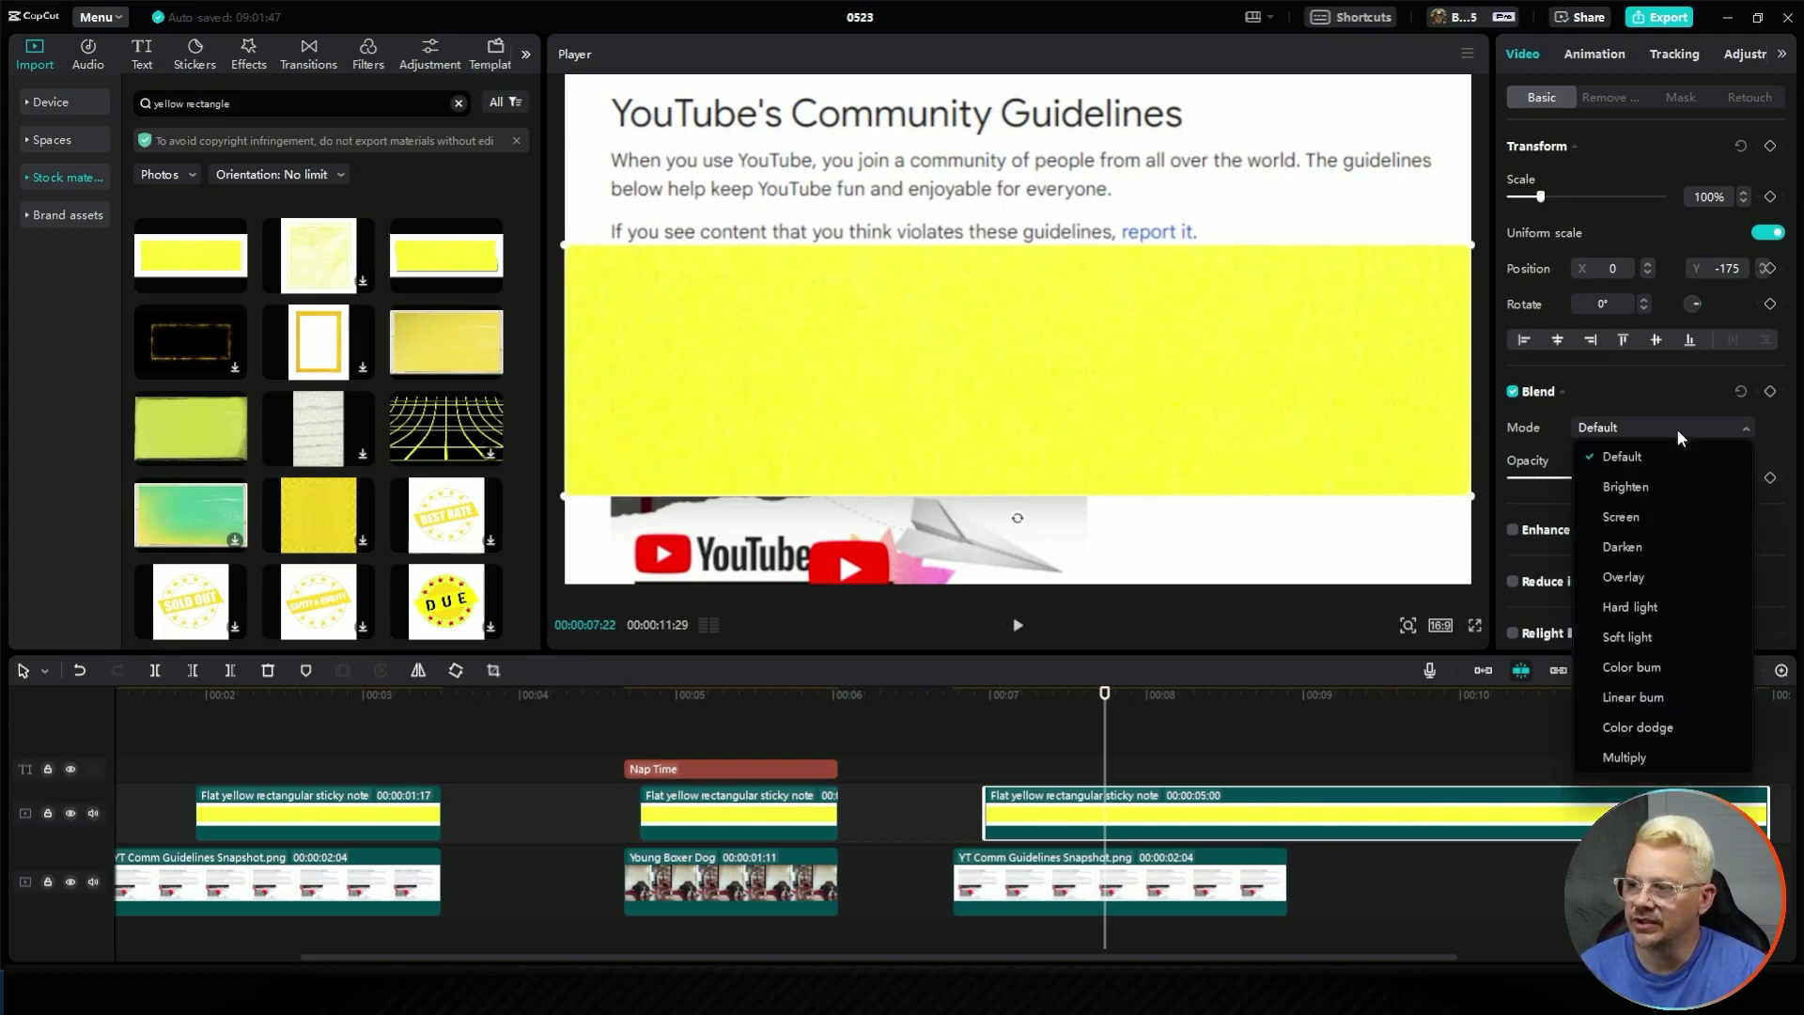
{"action": "left_click", "coordinate": [1633, 759]}
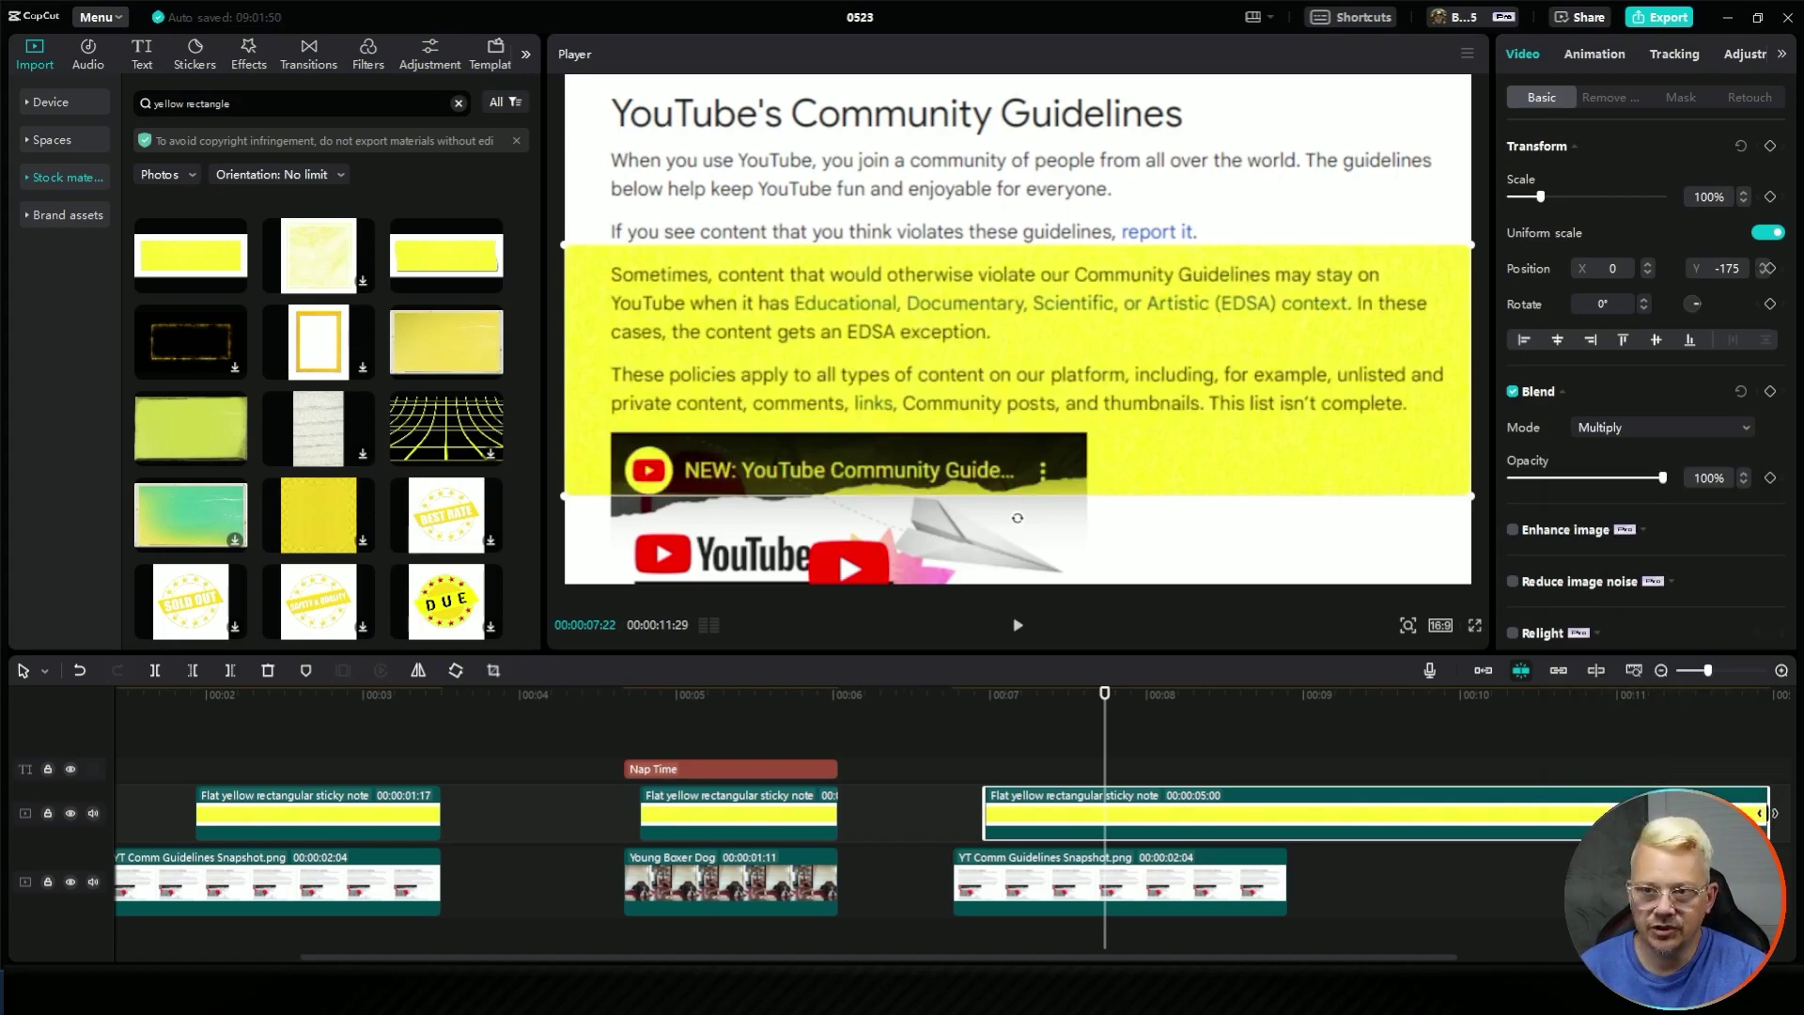
{"action": "left_click_drag", "start_coordinate": [1764, 814], "coordinate": [1288, 834]}
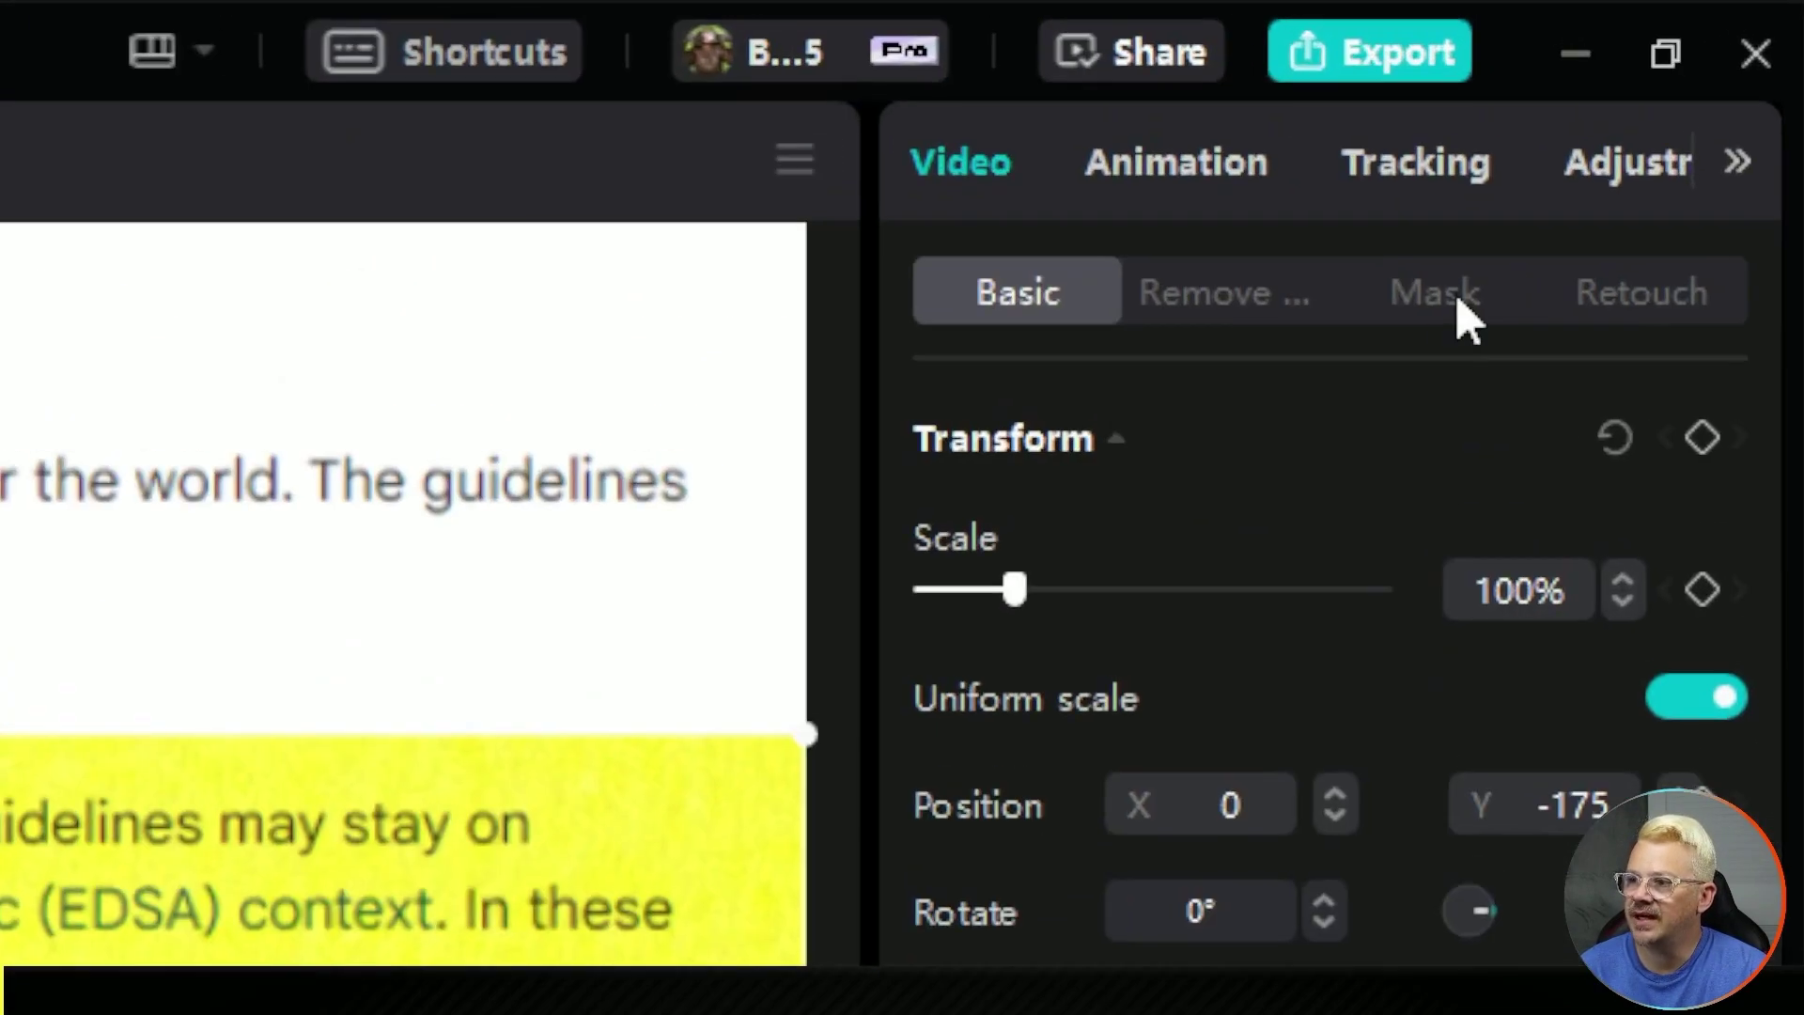
Step: Apply a Rectangle mask to the yellow image over the 'If you see content' line
{"action": "left_click", "coordinate": [1434, 299]}
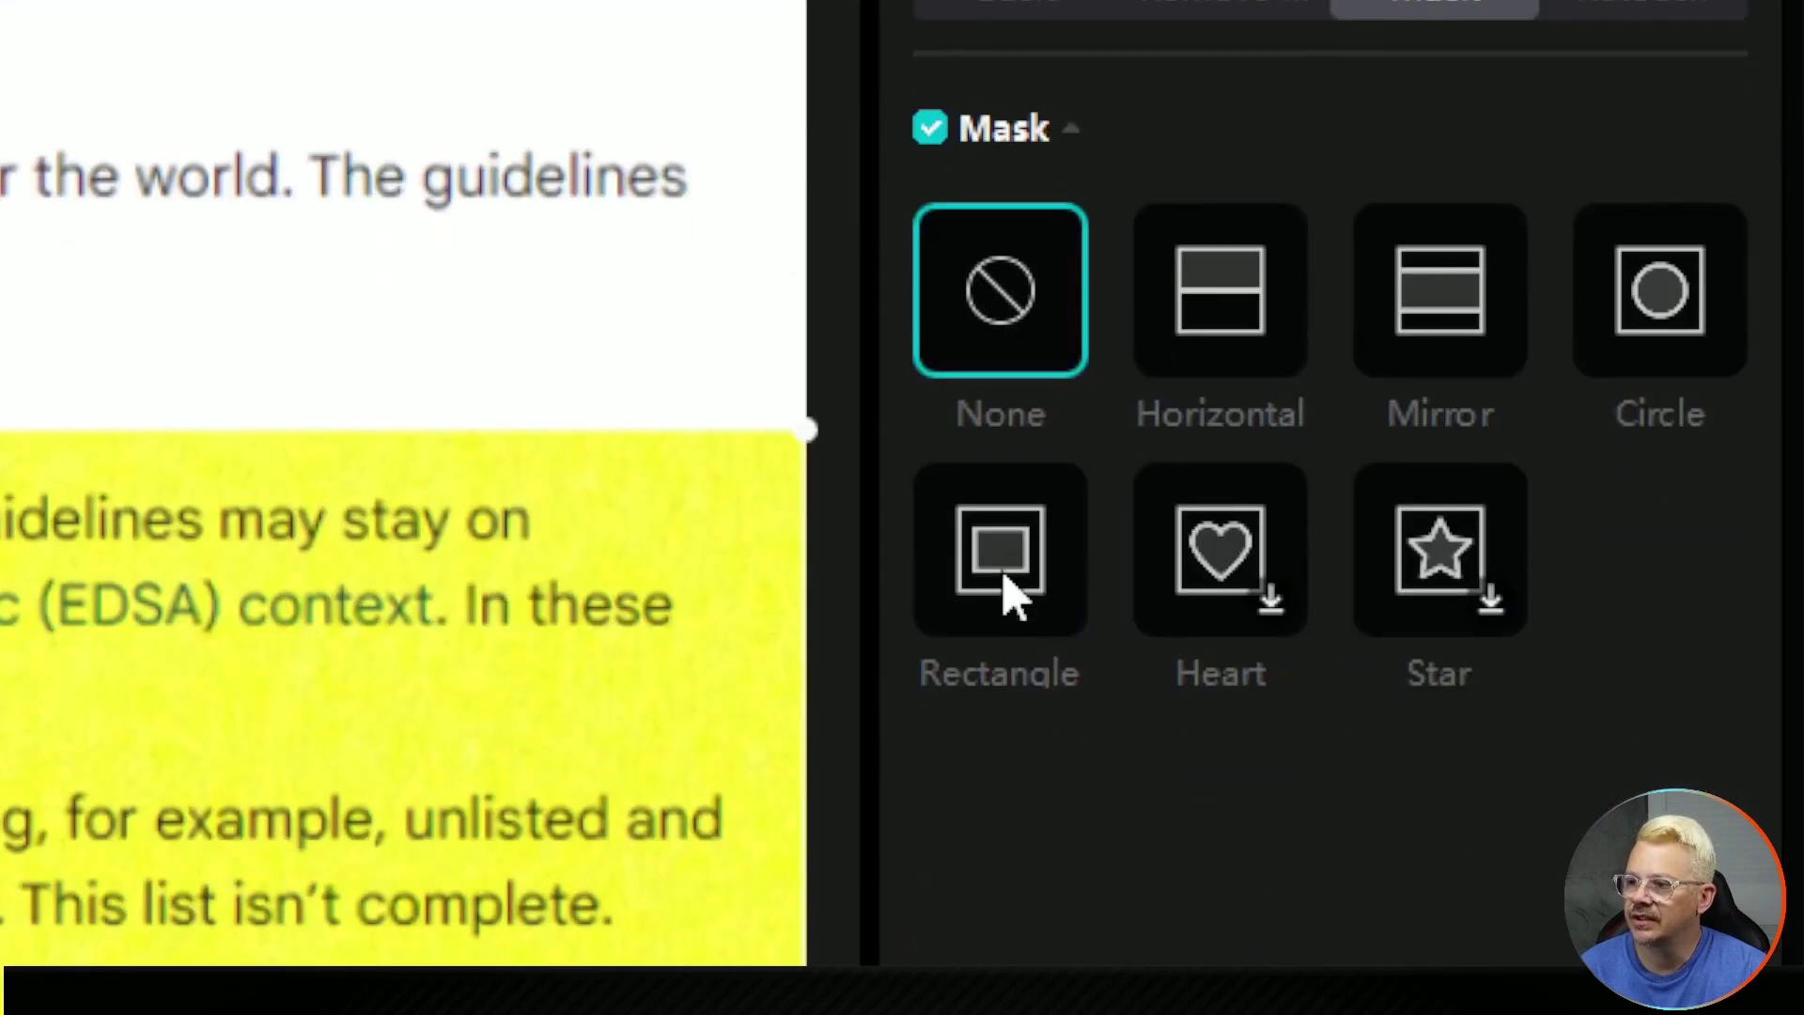
{"action": "left_click", "coordinate": [1007, 897]}
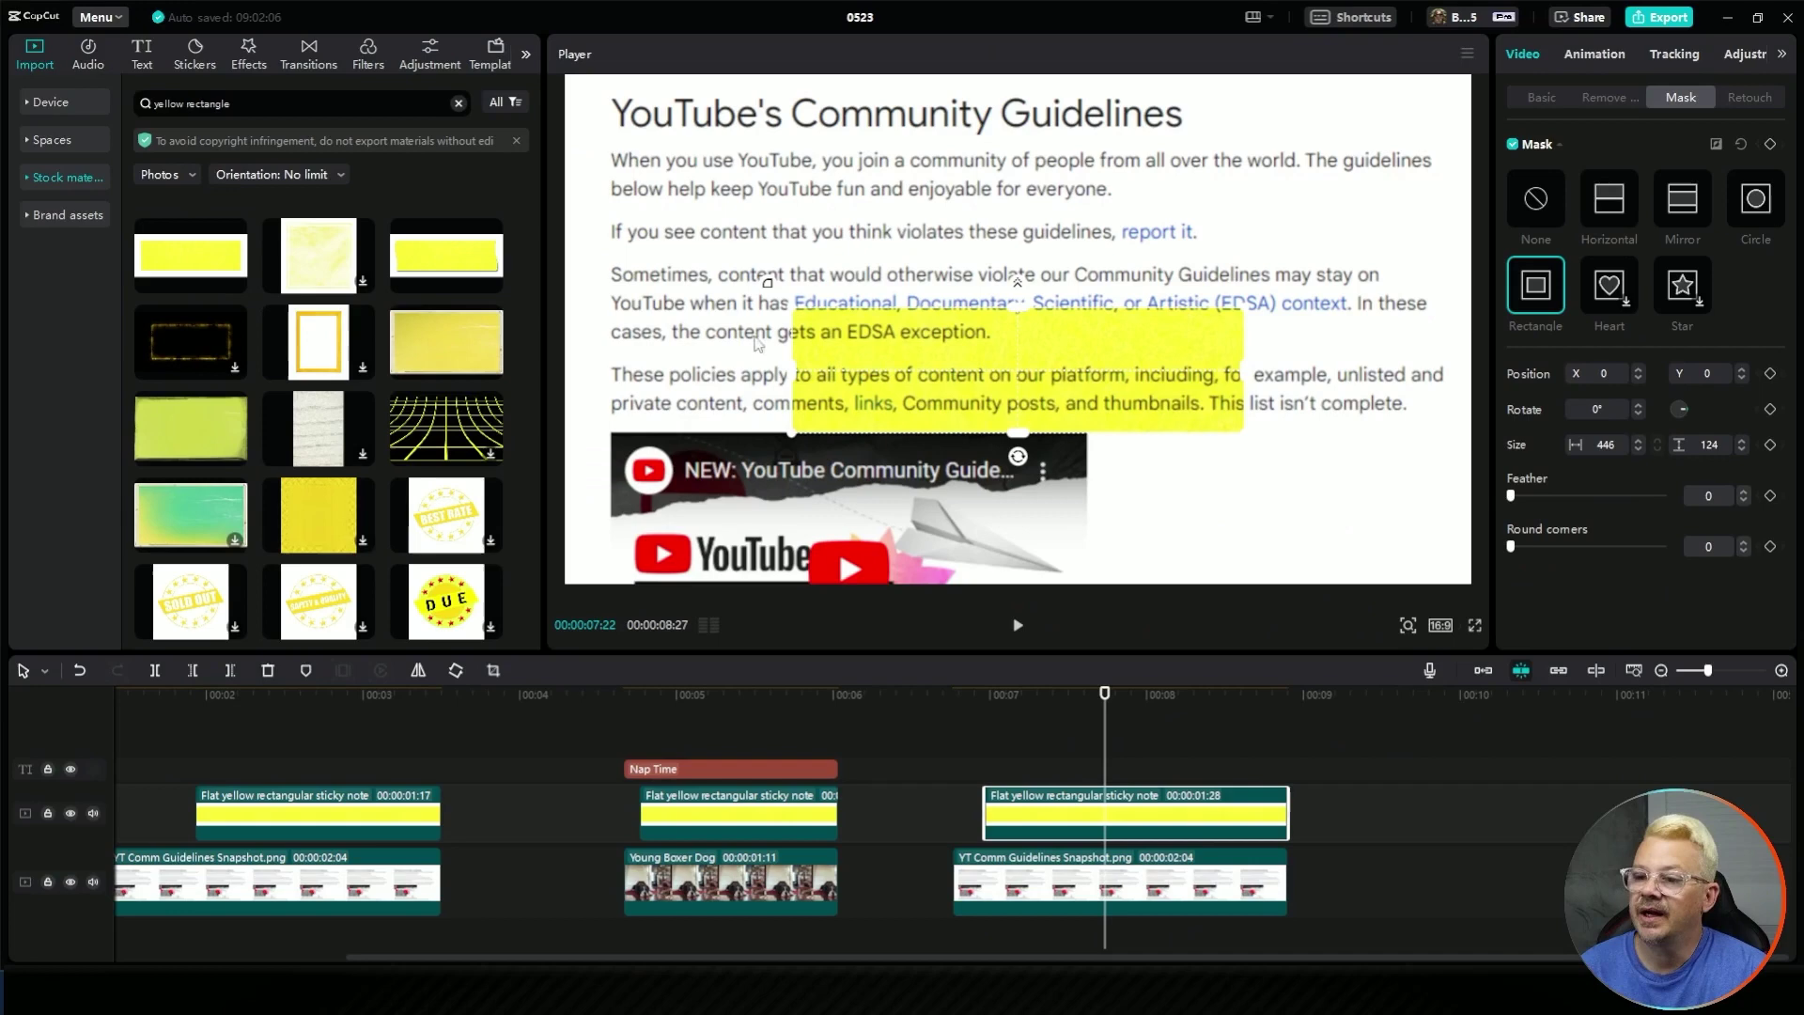
{"action": "left_click_drag", "start_coordinate": [865, 352], "coordinate": [958, 246]}
{"action": "mouse_move", "coordinate": [1194, 237]}
{"action": "left_mouse_down"}
{"action": "mouse_move", "coordinate": [1215, 244]}
{"action": "mouse_move", "coordinate": [1183, 256]}
{"action": "mouse_move", "coordinate": [1207, 243]}
{"action": "left_mouse_up"}
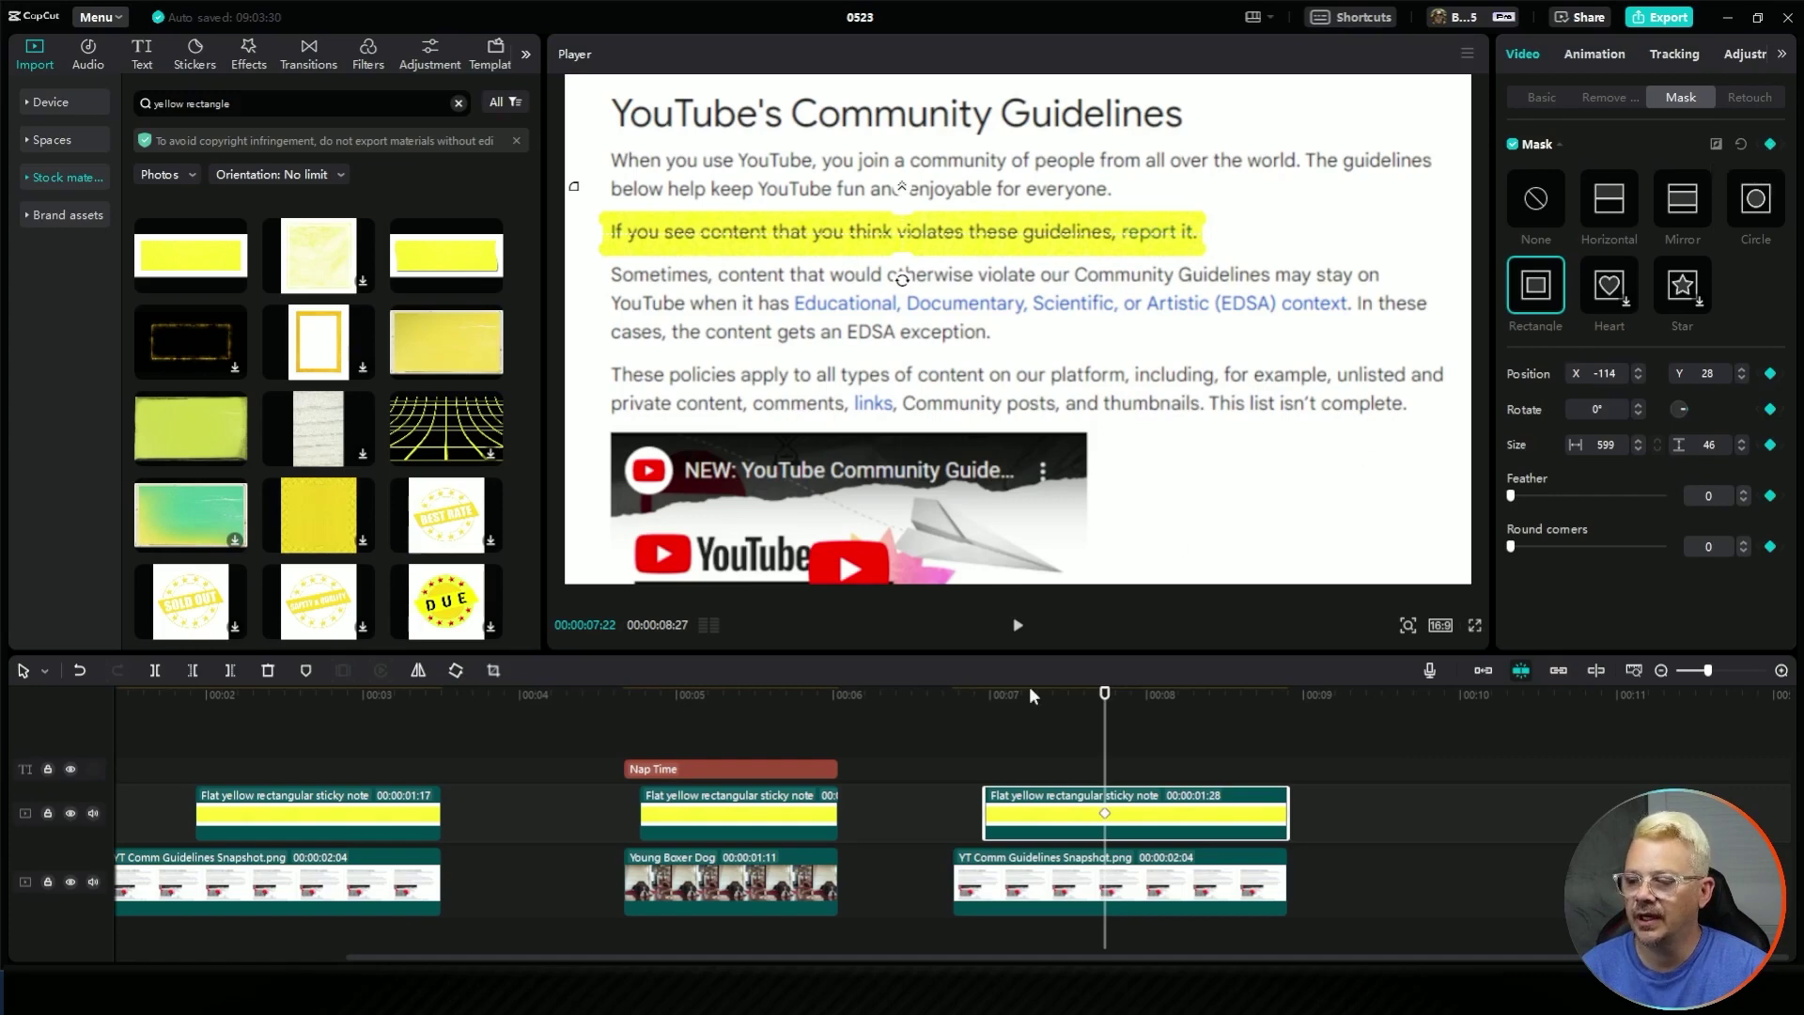
Step: Keyframe the mask narrow at 06:29 and full width at 07:22, with Y set to 31
{"action": "left_click_drag", "start_coordinate": [1105, 695], "coordinate": [984, 696]}
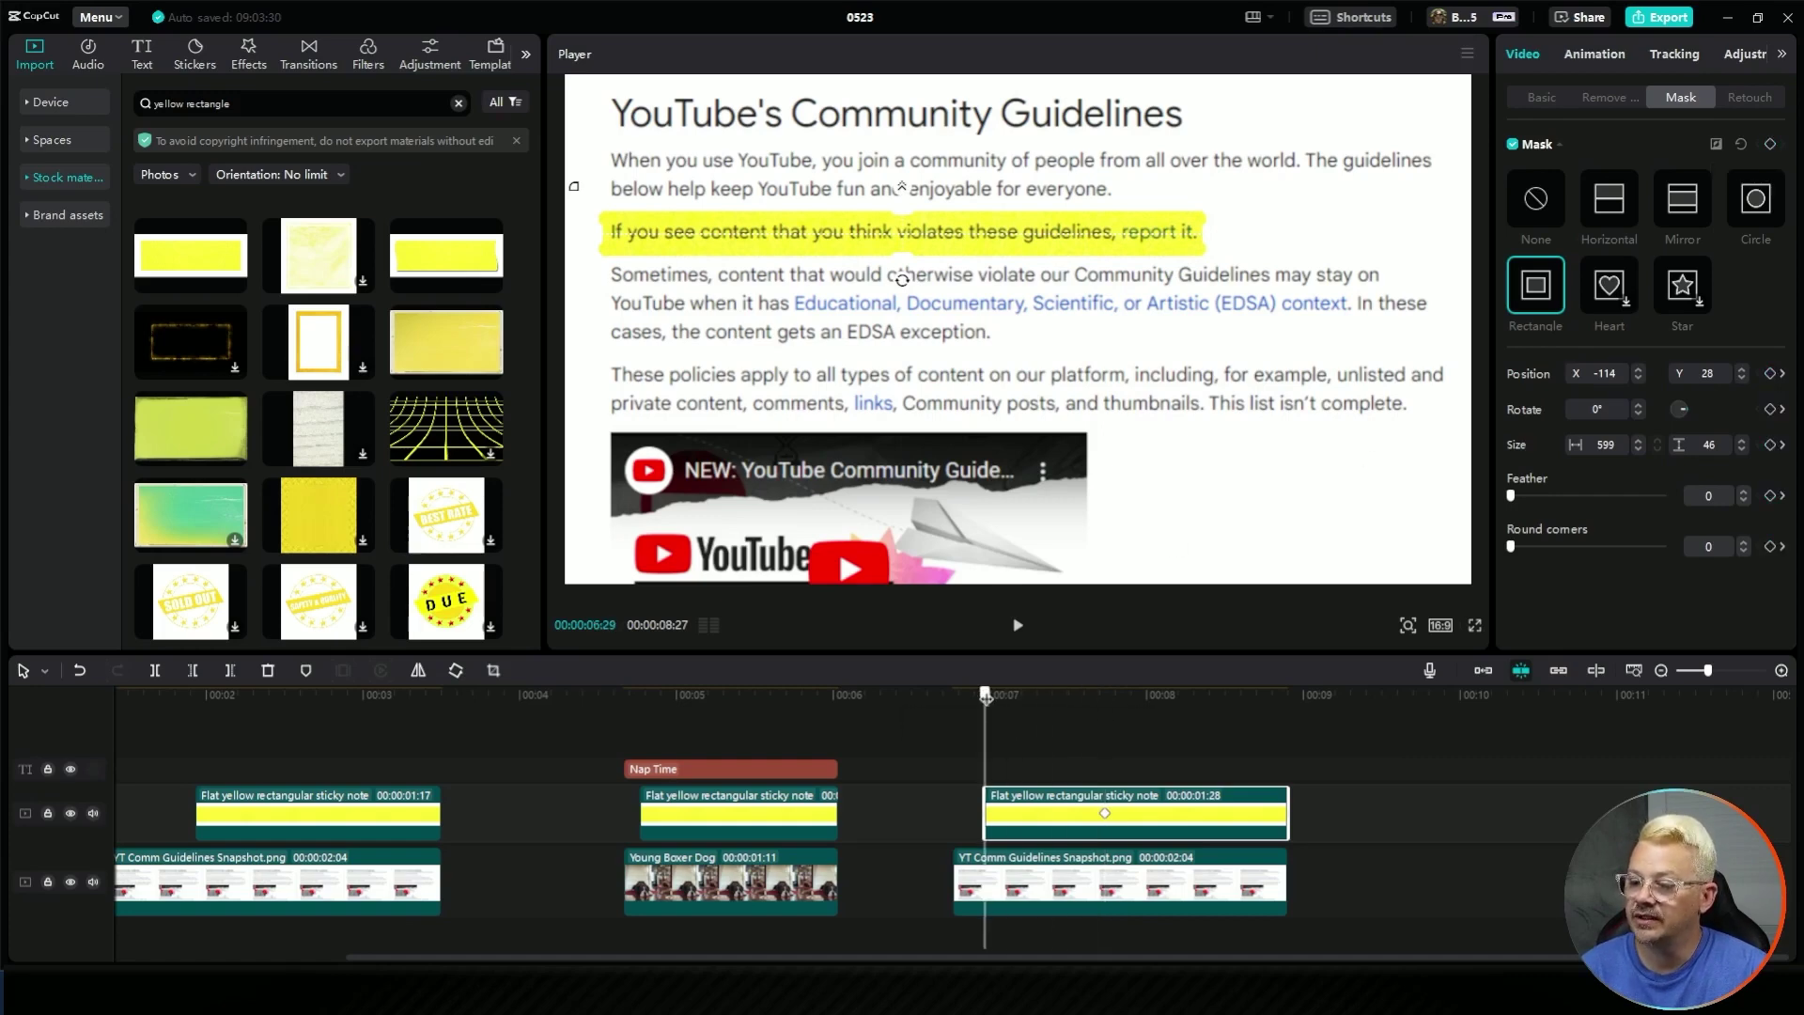
{"action": "left_click", "coordinate": [1770, 144]}
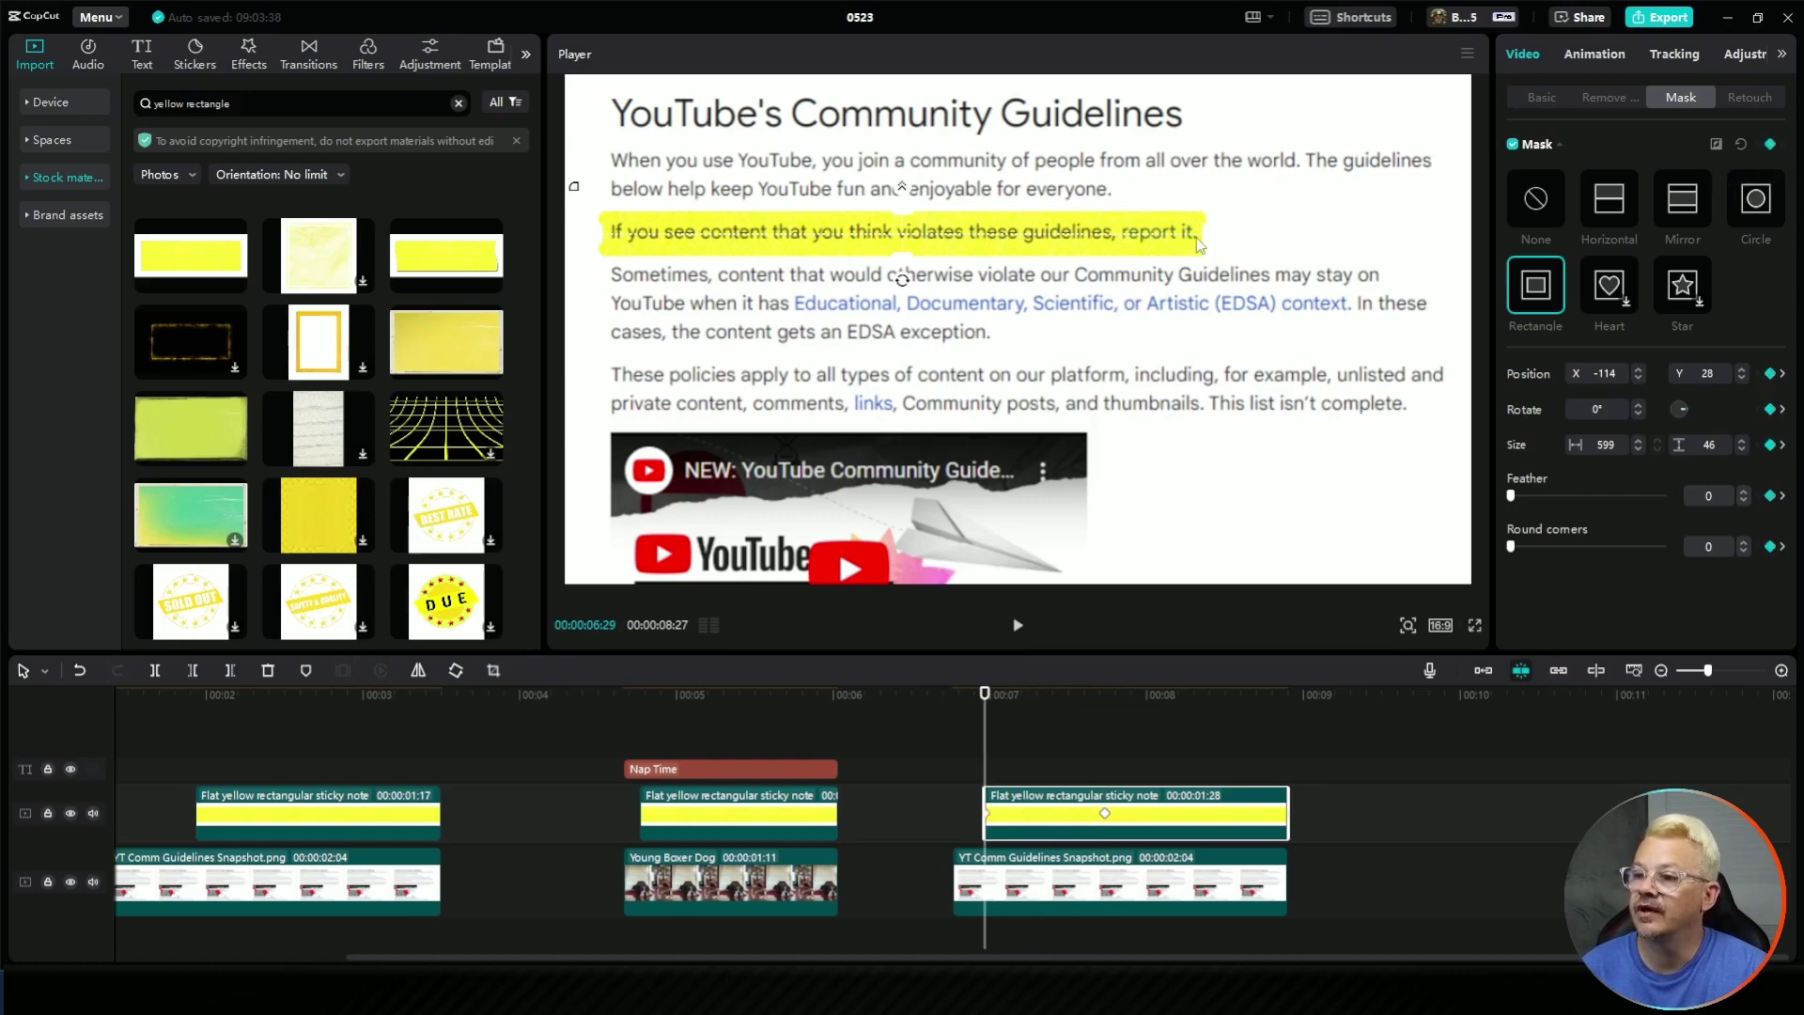
{"action": "left_click_drag", "start_coordinate": [1205, 243], "coordinate": [616, 239]}
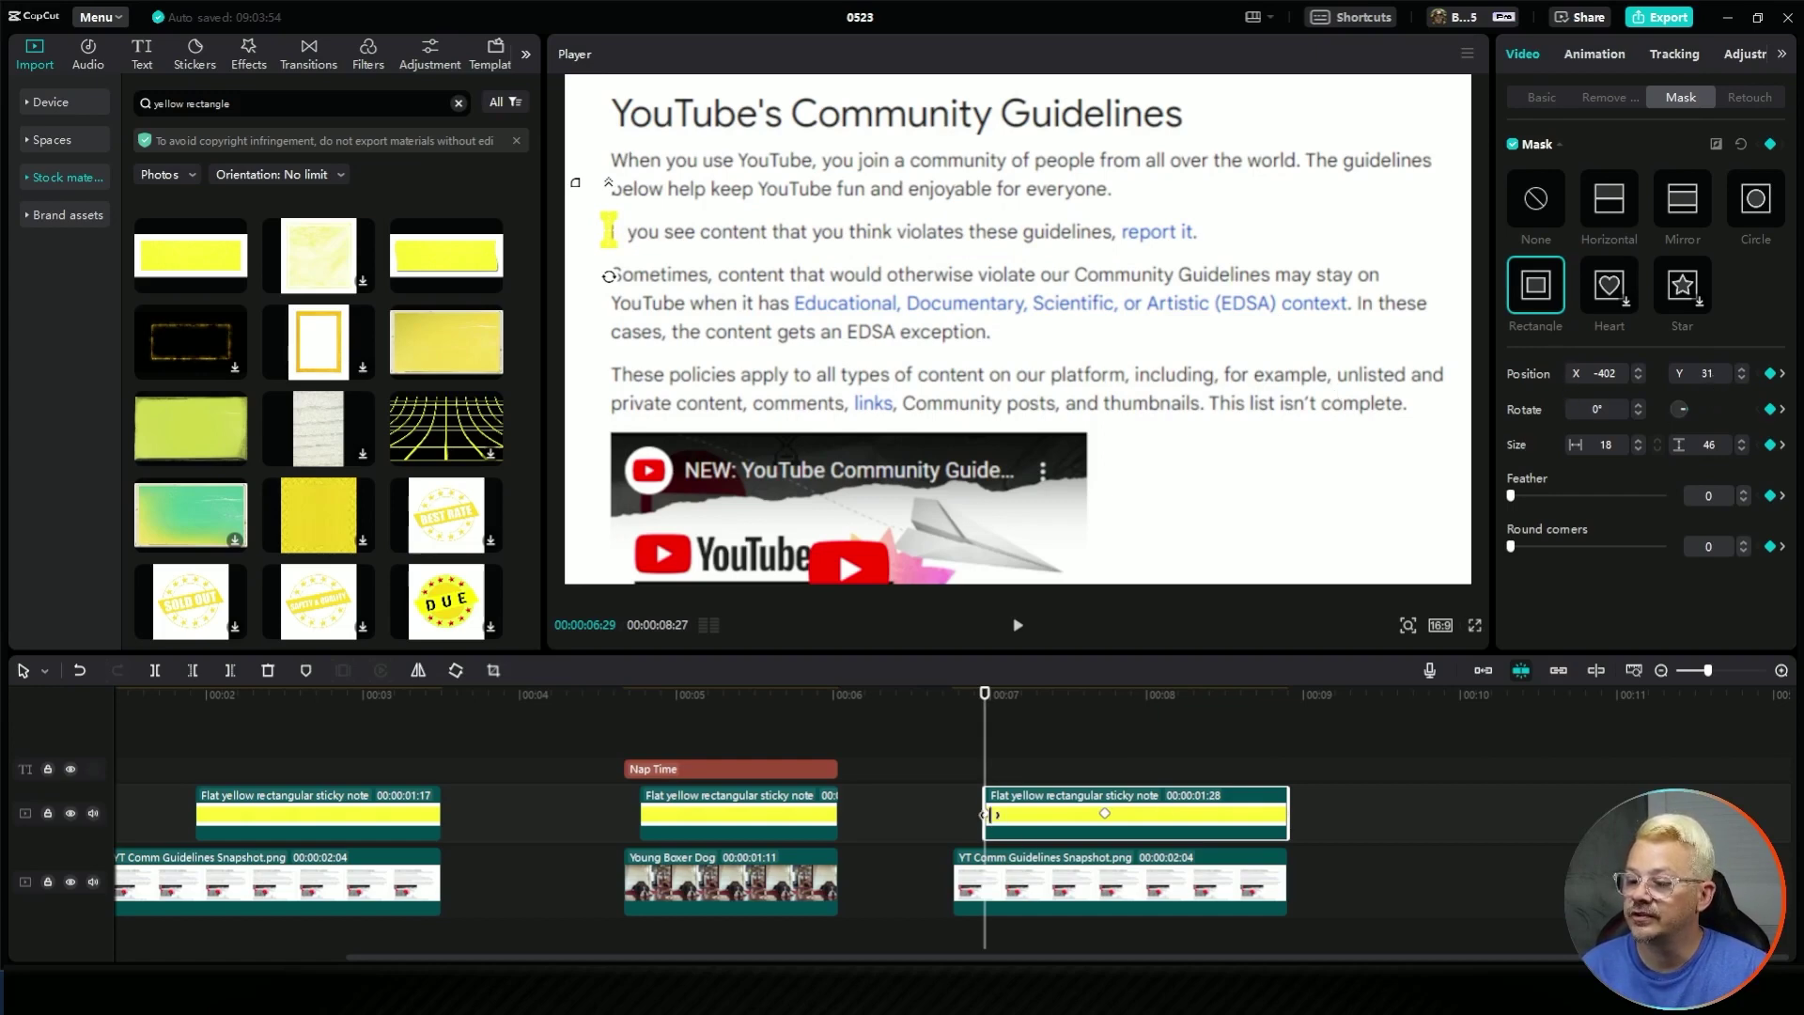
{"action": "left_click", "coordinate": [1105, 814]}
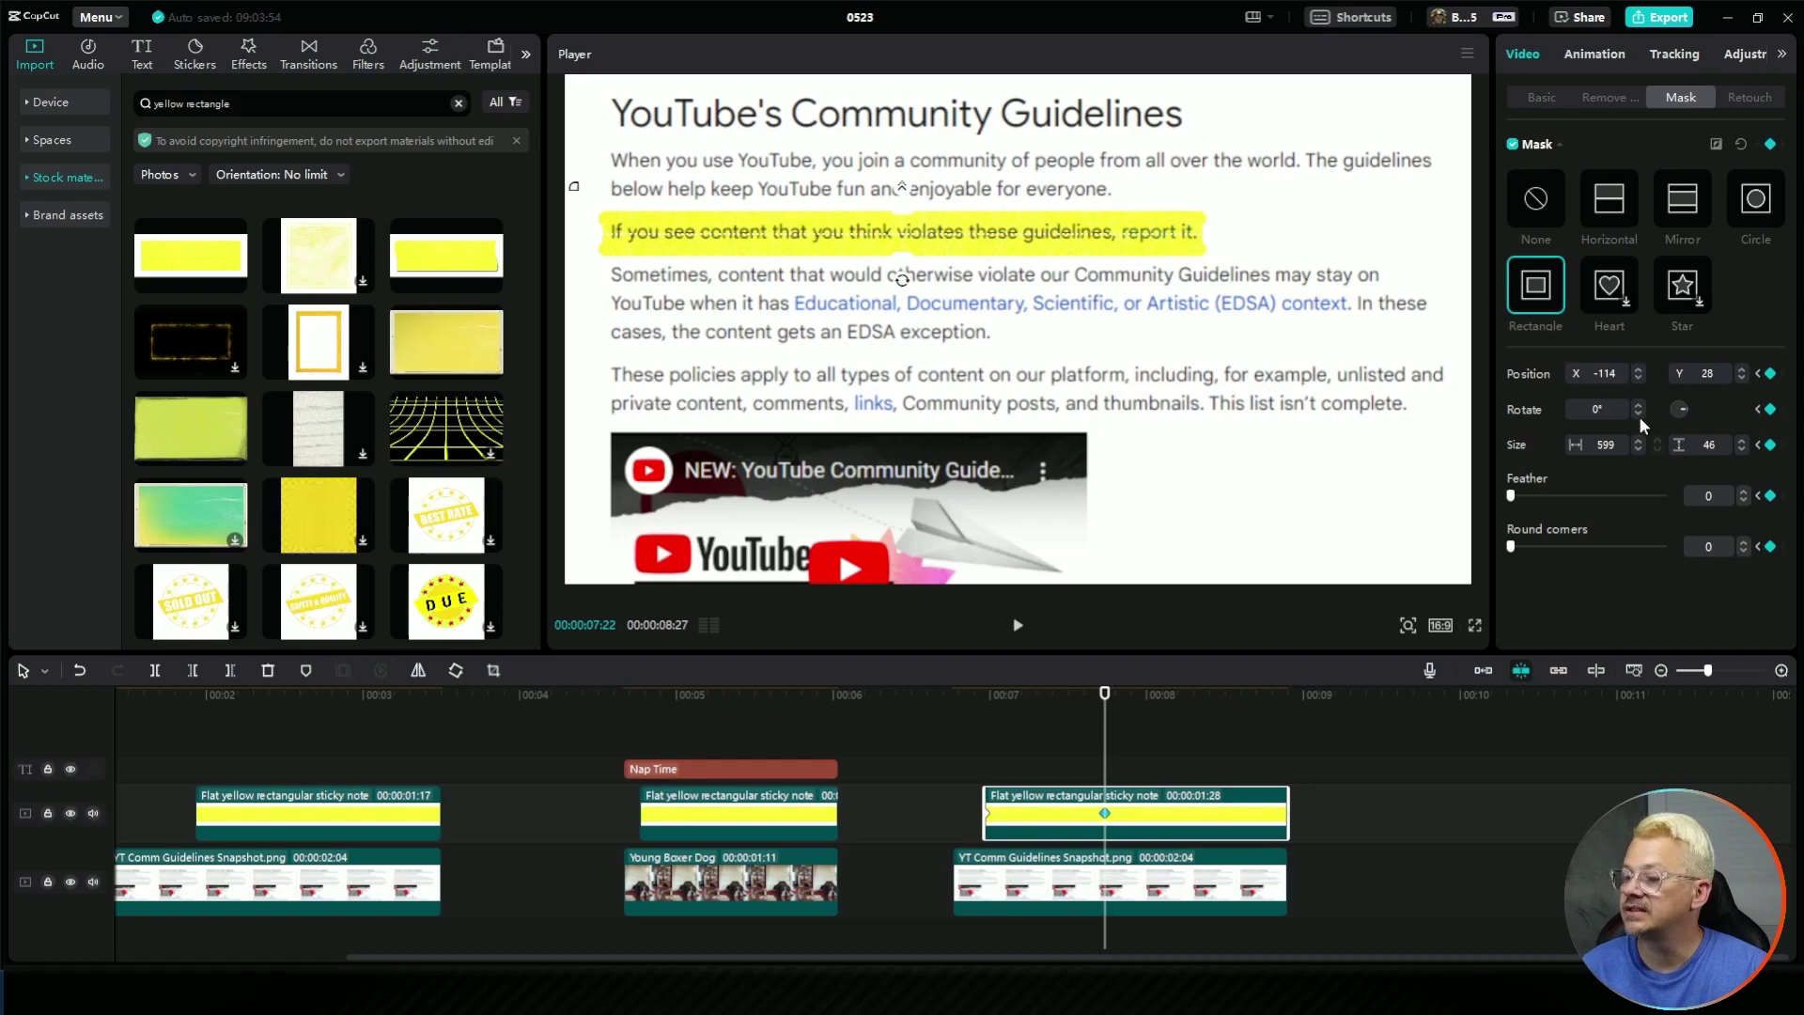
{"action": "left_click", "coordinate": [1740, 372]}
{"action": "left_click", "coordinate": [1741, 372]}
{"action": "left_click", "coordinate": [1741, 372]}
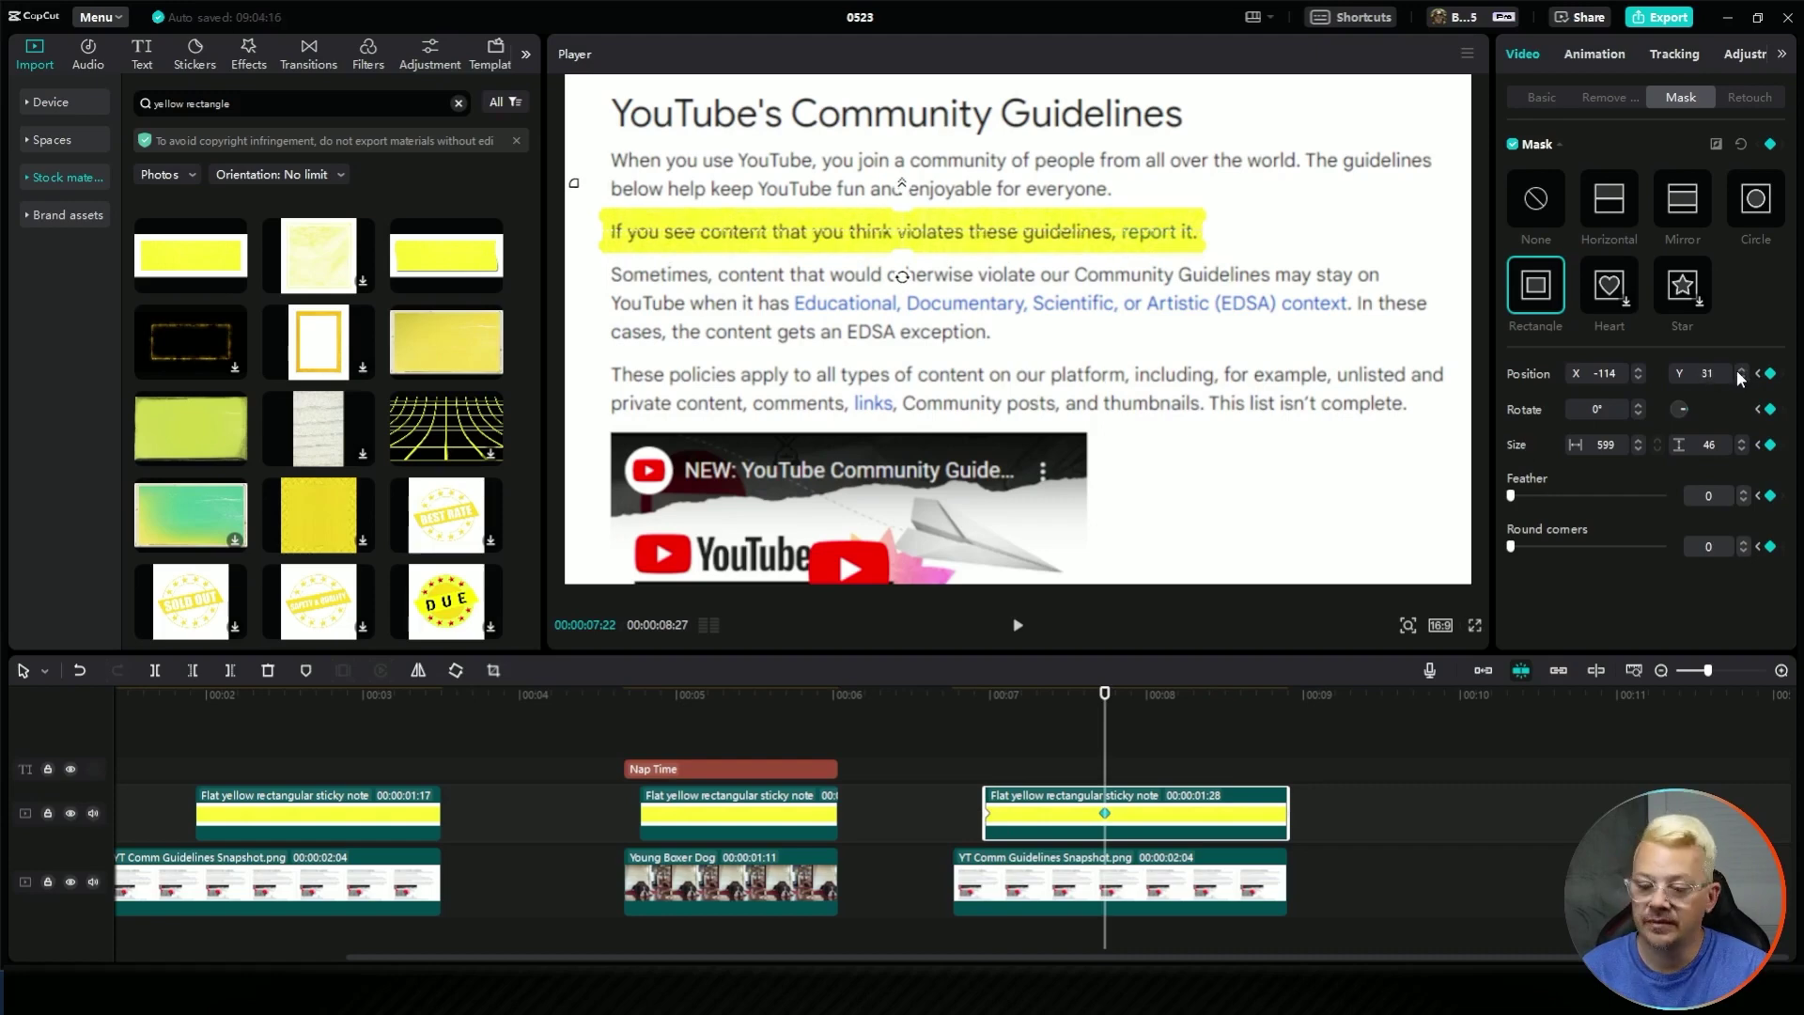
{"action": "left_click", "coordinate": [981, 703]}
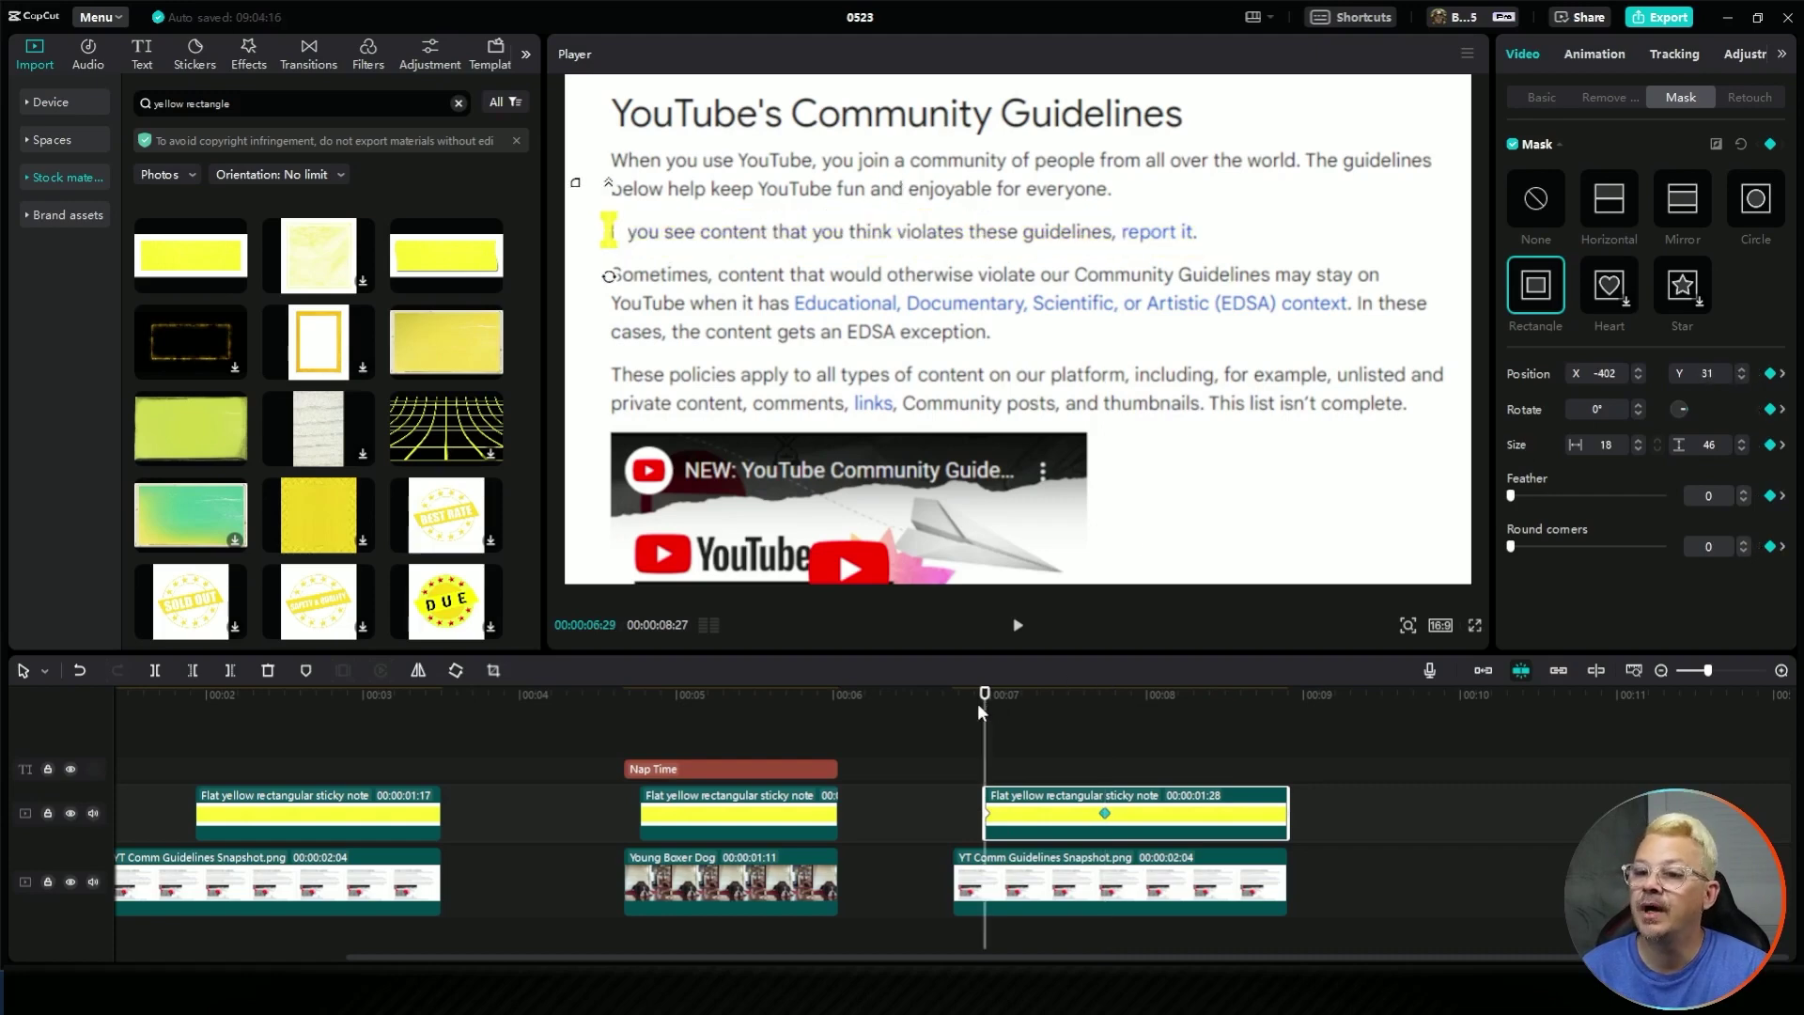
{"action": "left_click", "coordinate": [954, 706]}
Step: Preview the highlight wipe, then drag the end mask keyframe earlier on the clip
{"action": "key", "text": "space"}
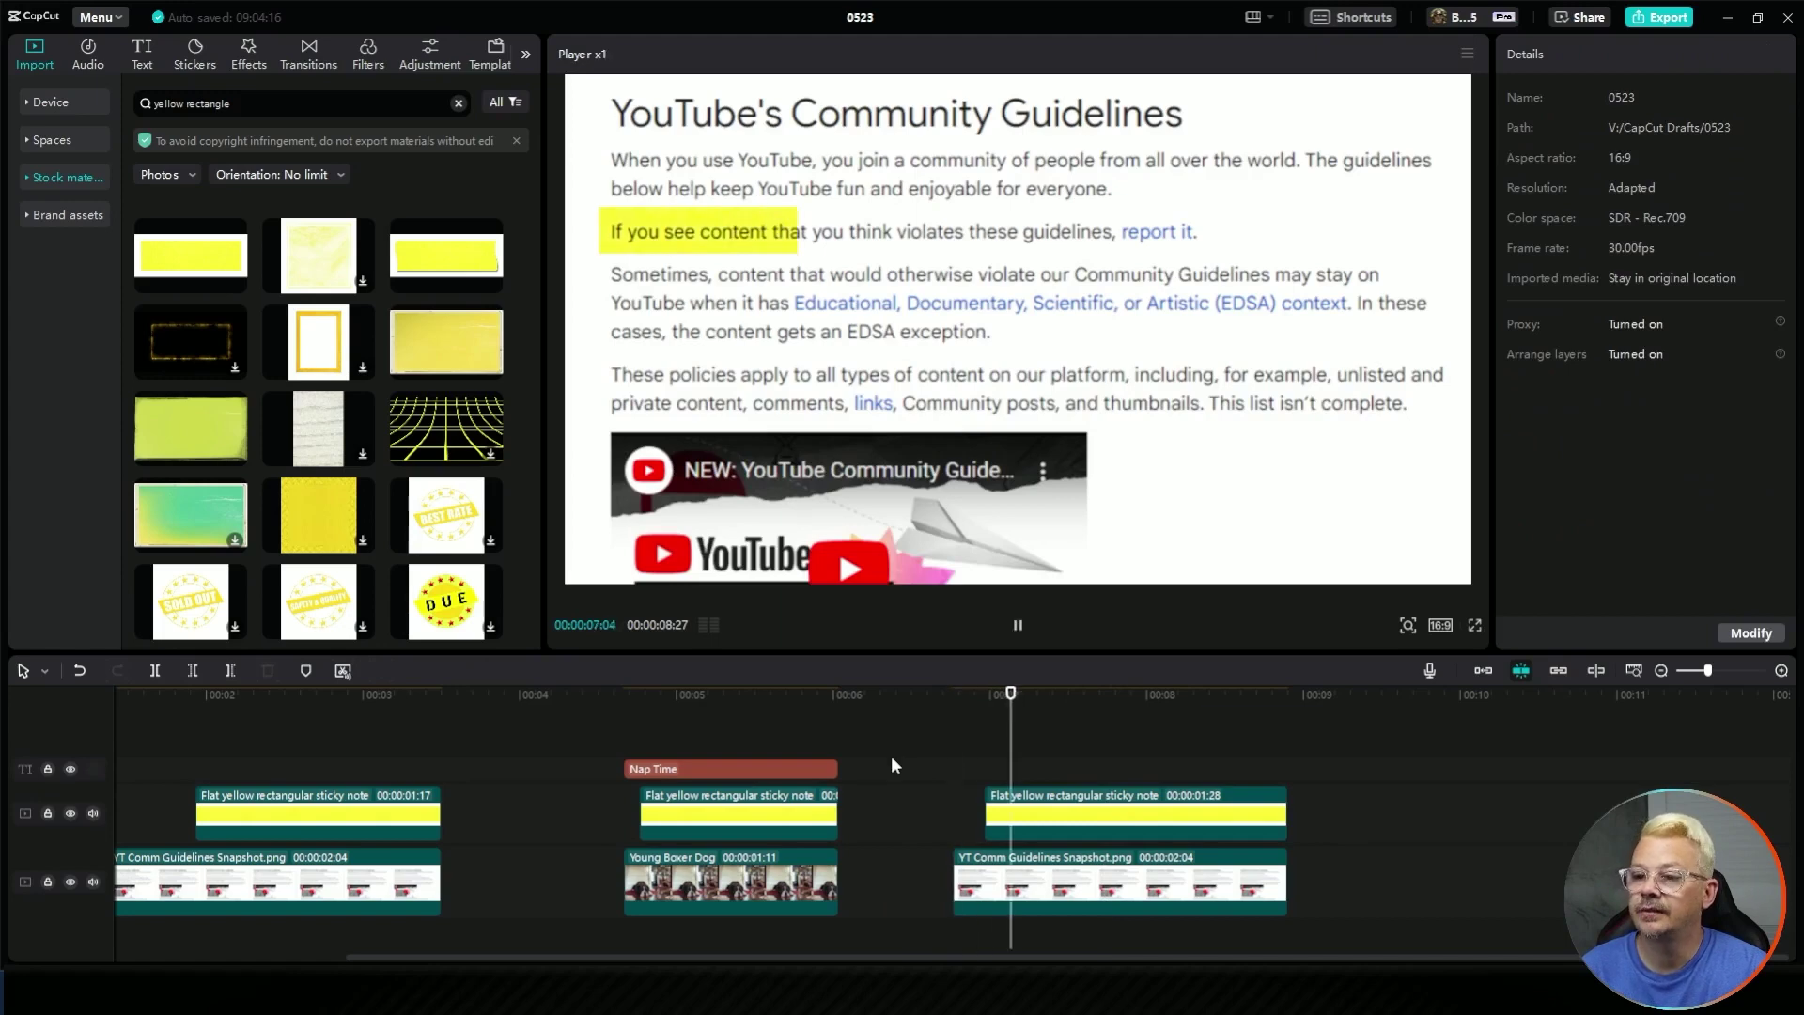
{"action": "left_click", "coordinate": [1049, 813]}
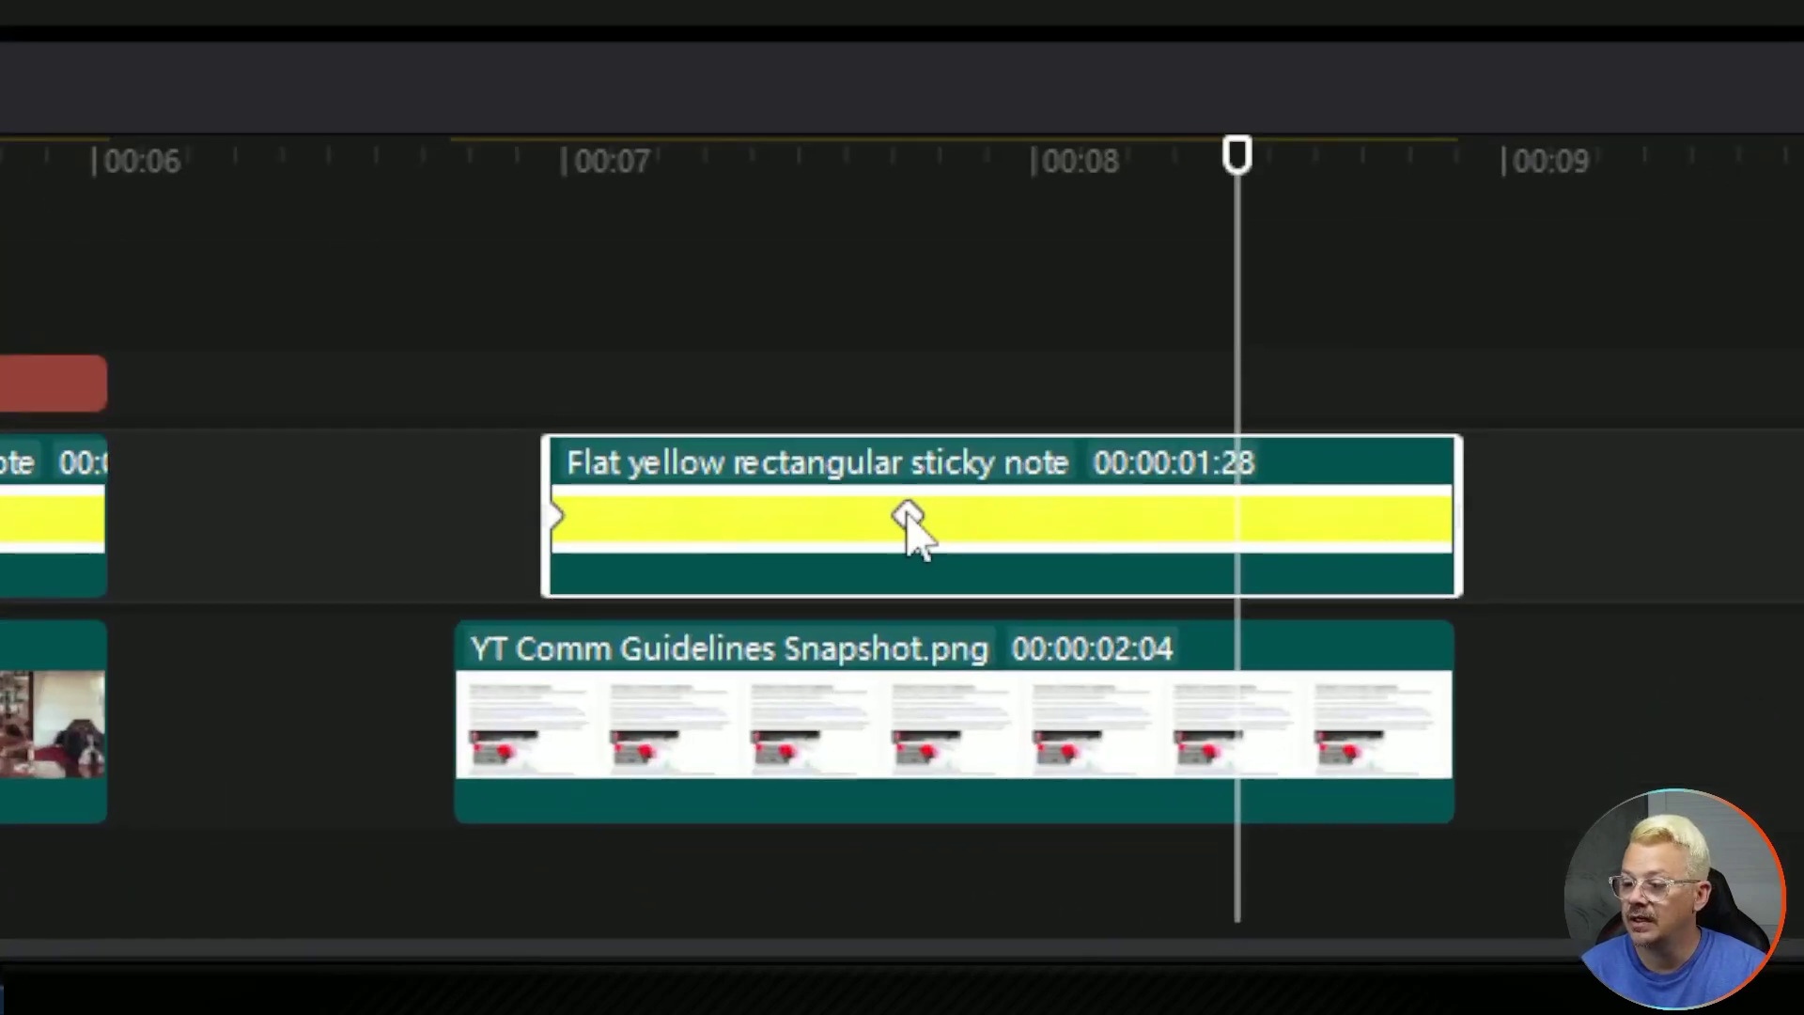
{"action": "left_click_drag", "start_coordinate": [907, 519], "coordinate": [660, 516]}
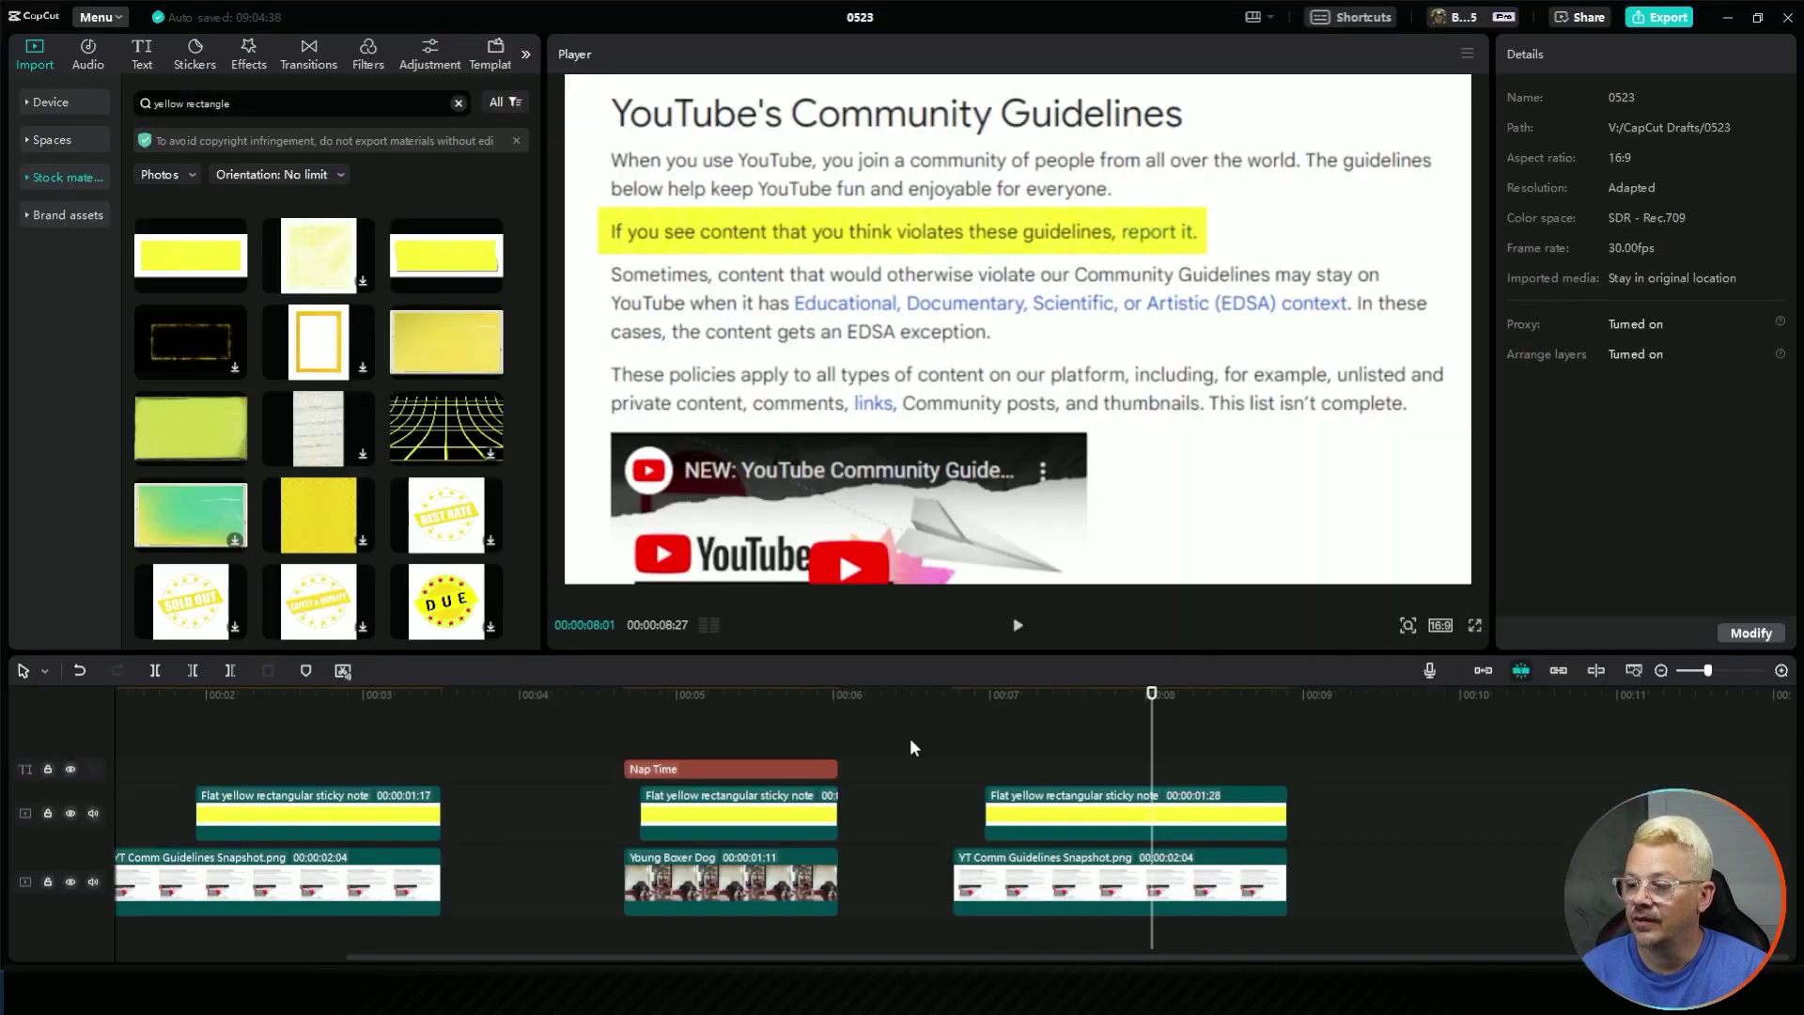
Step: Drag the end mask keyframe later to slow the wipe, then replay it from 00:06:22
{"action": "left_click", "coordinate": [1254, 710]}
{"action": "left_click", "coordinate": [1021, 814]}
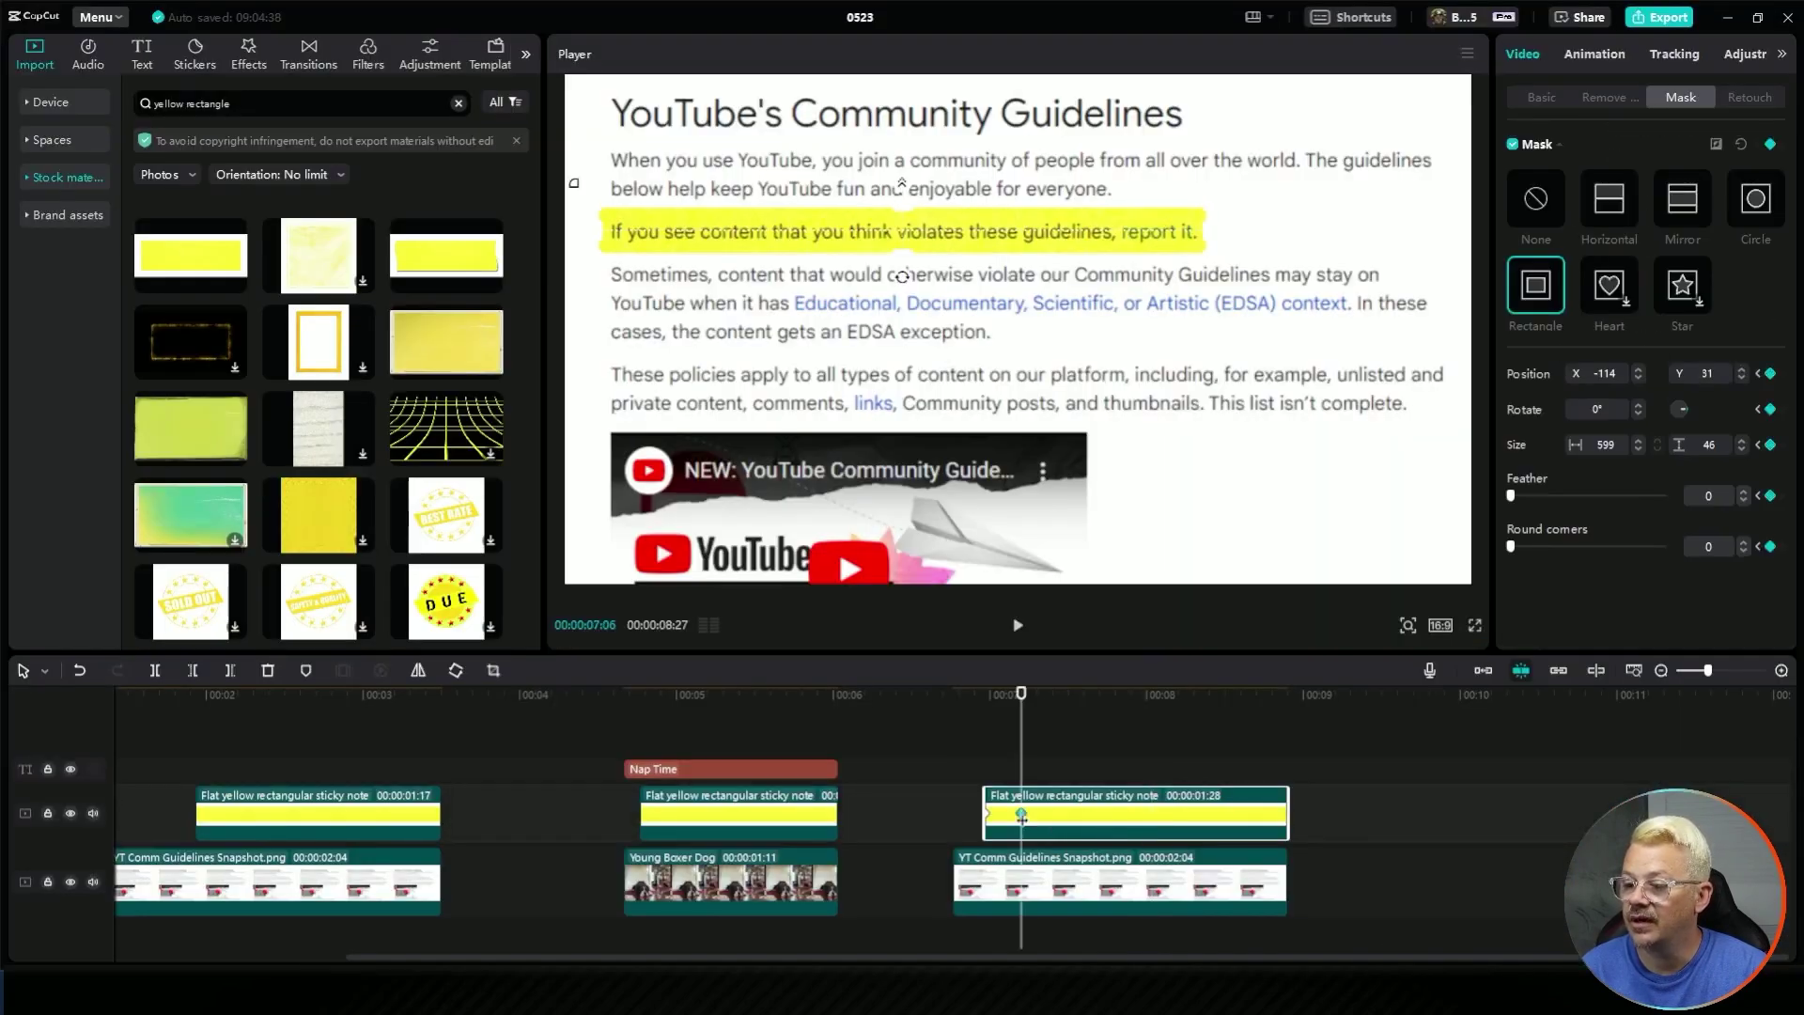
{"action": "left_click_drag", "start_coordinate": [1022, 815], "coordinate": [1194, 821]}
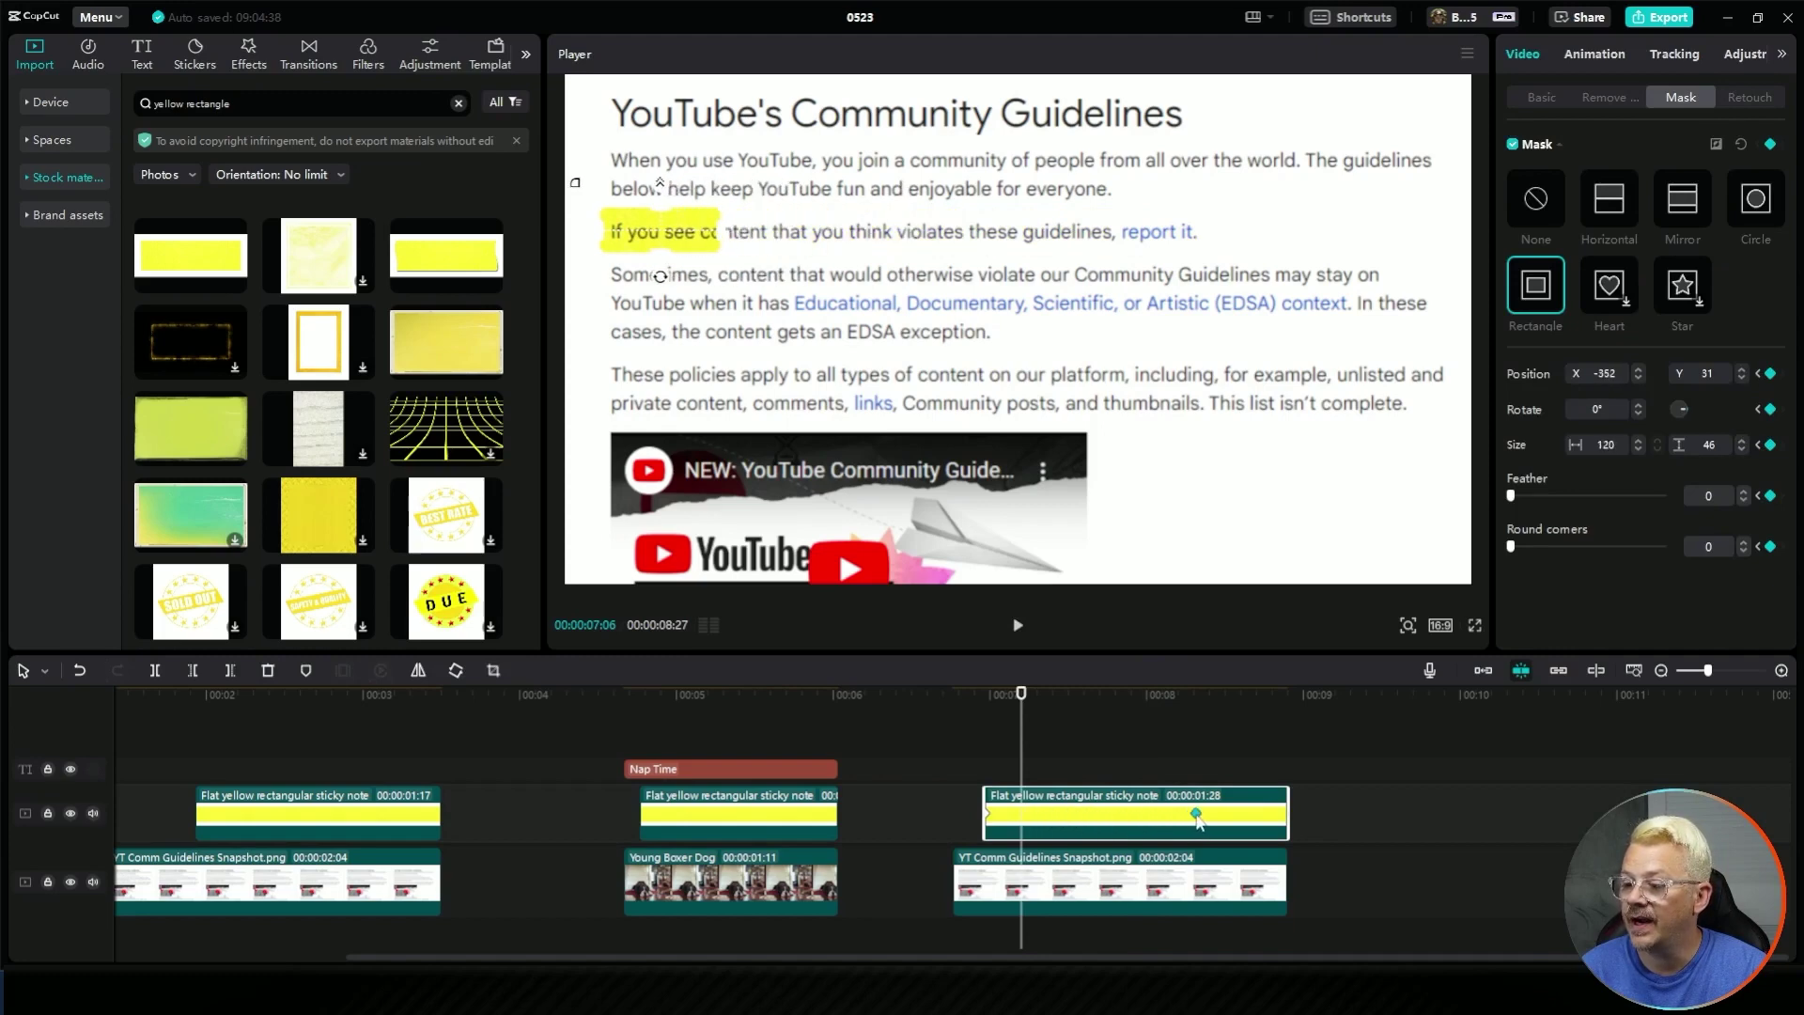
{"action": "left_click", "coordinate": [900, 725]}
{"action": "key", "text": "space"}
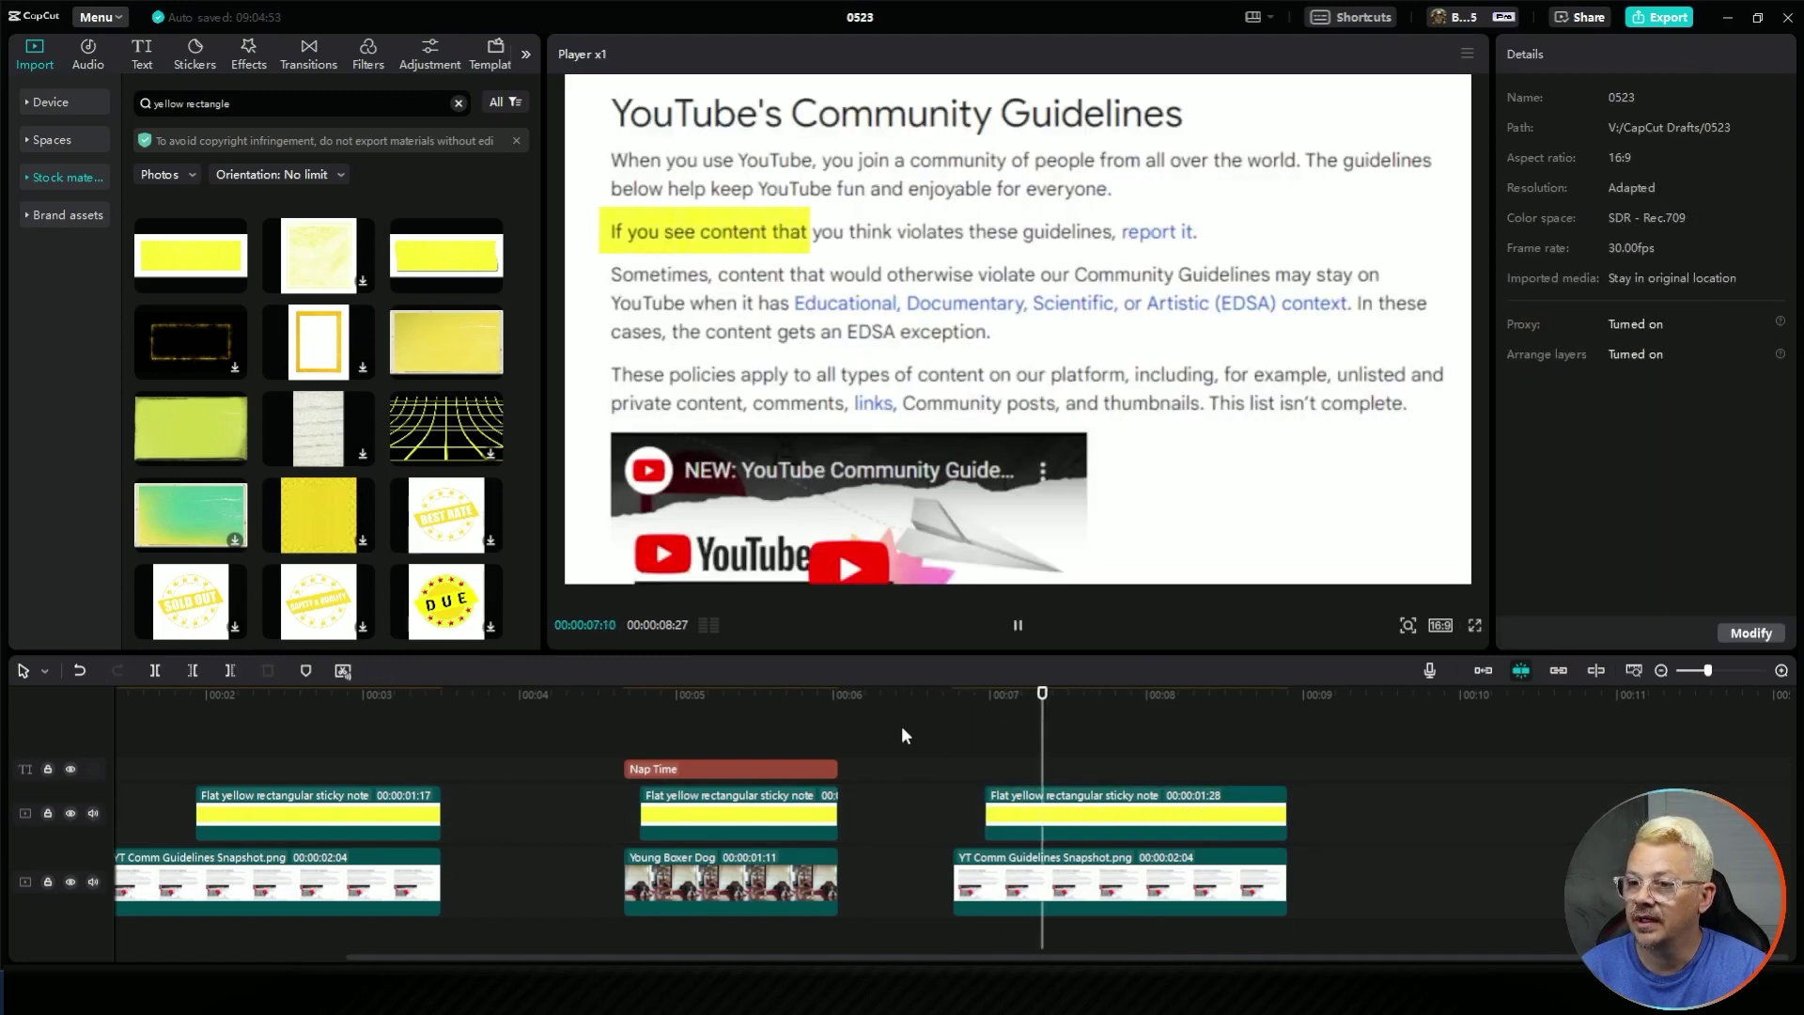
{"action": "left_click", "coordinate": [942, 694]}
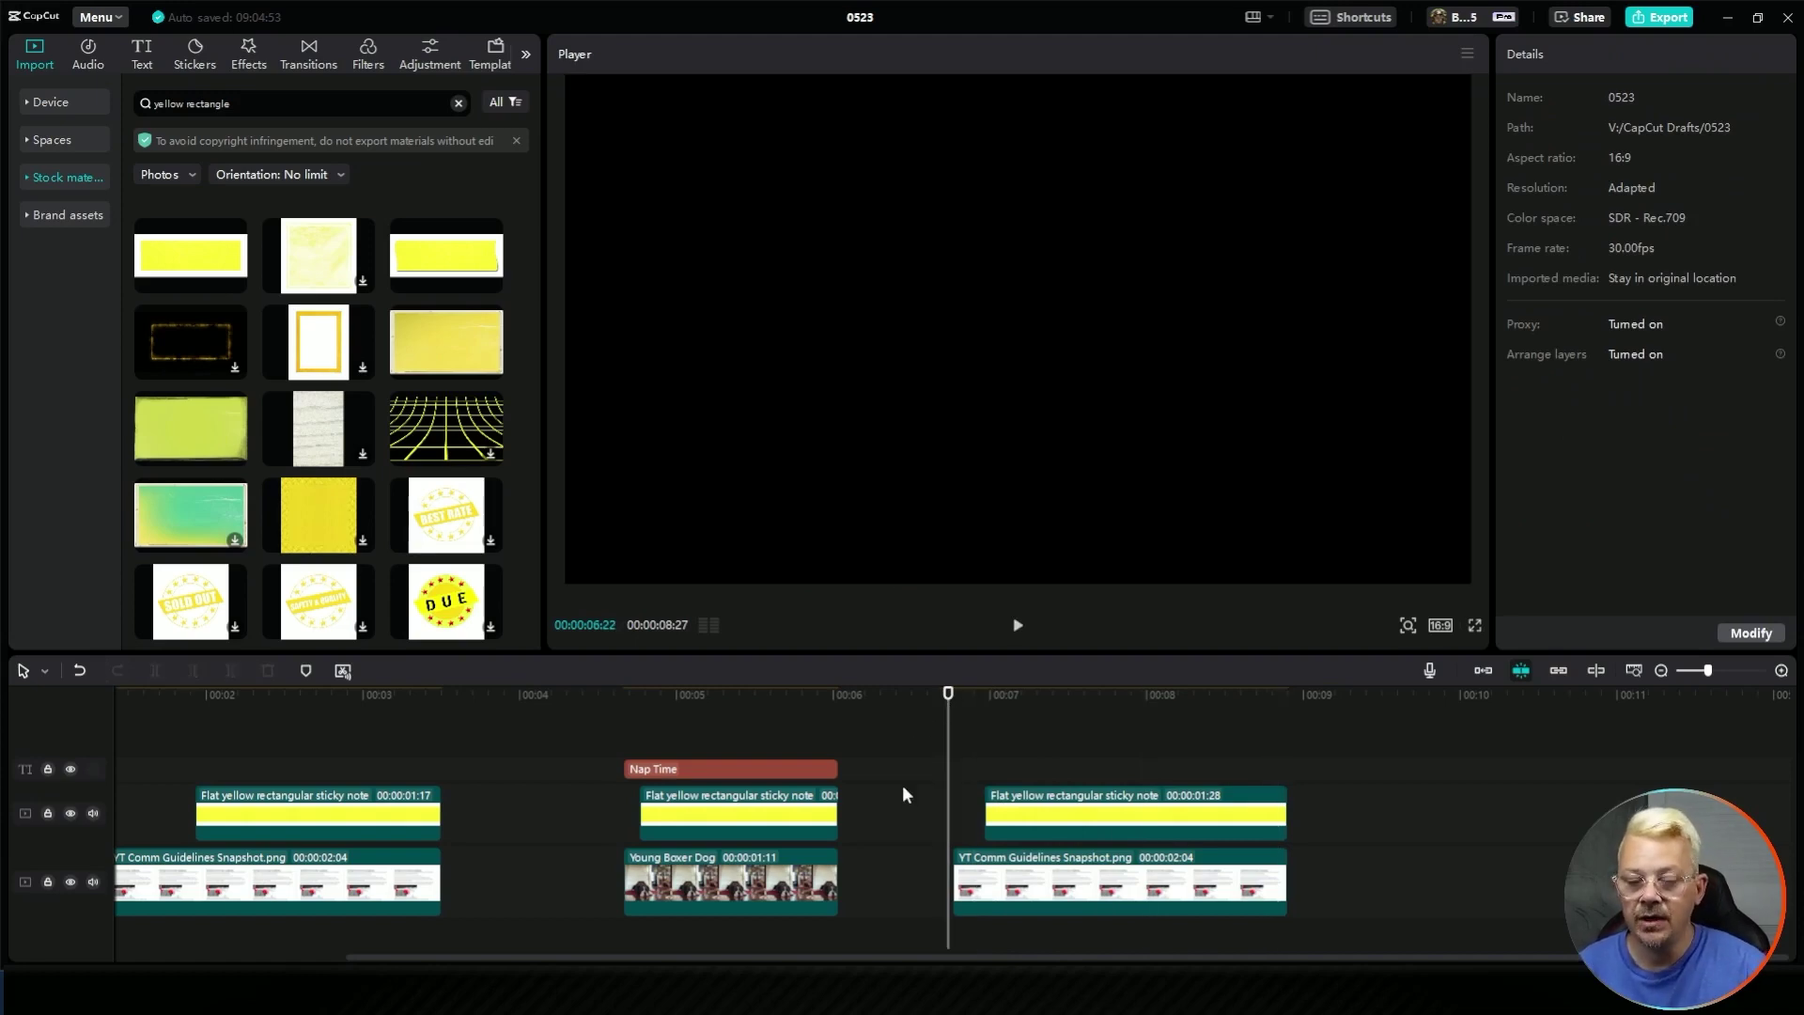
{"action": "key", "text": "space"}
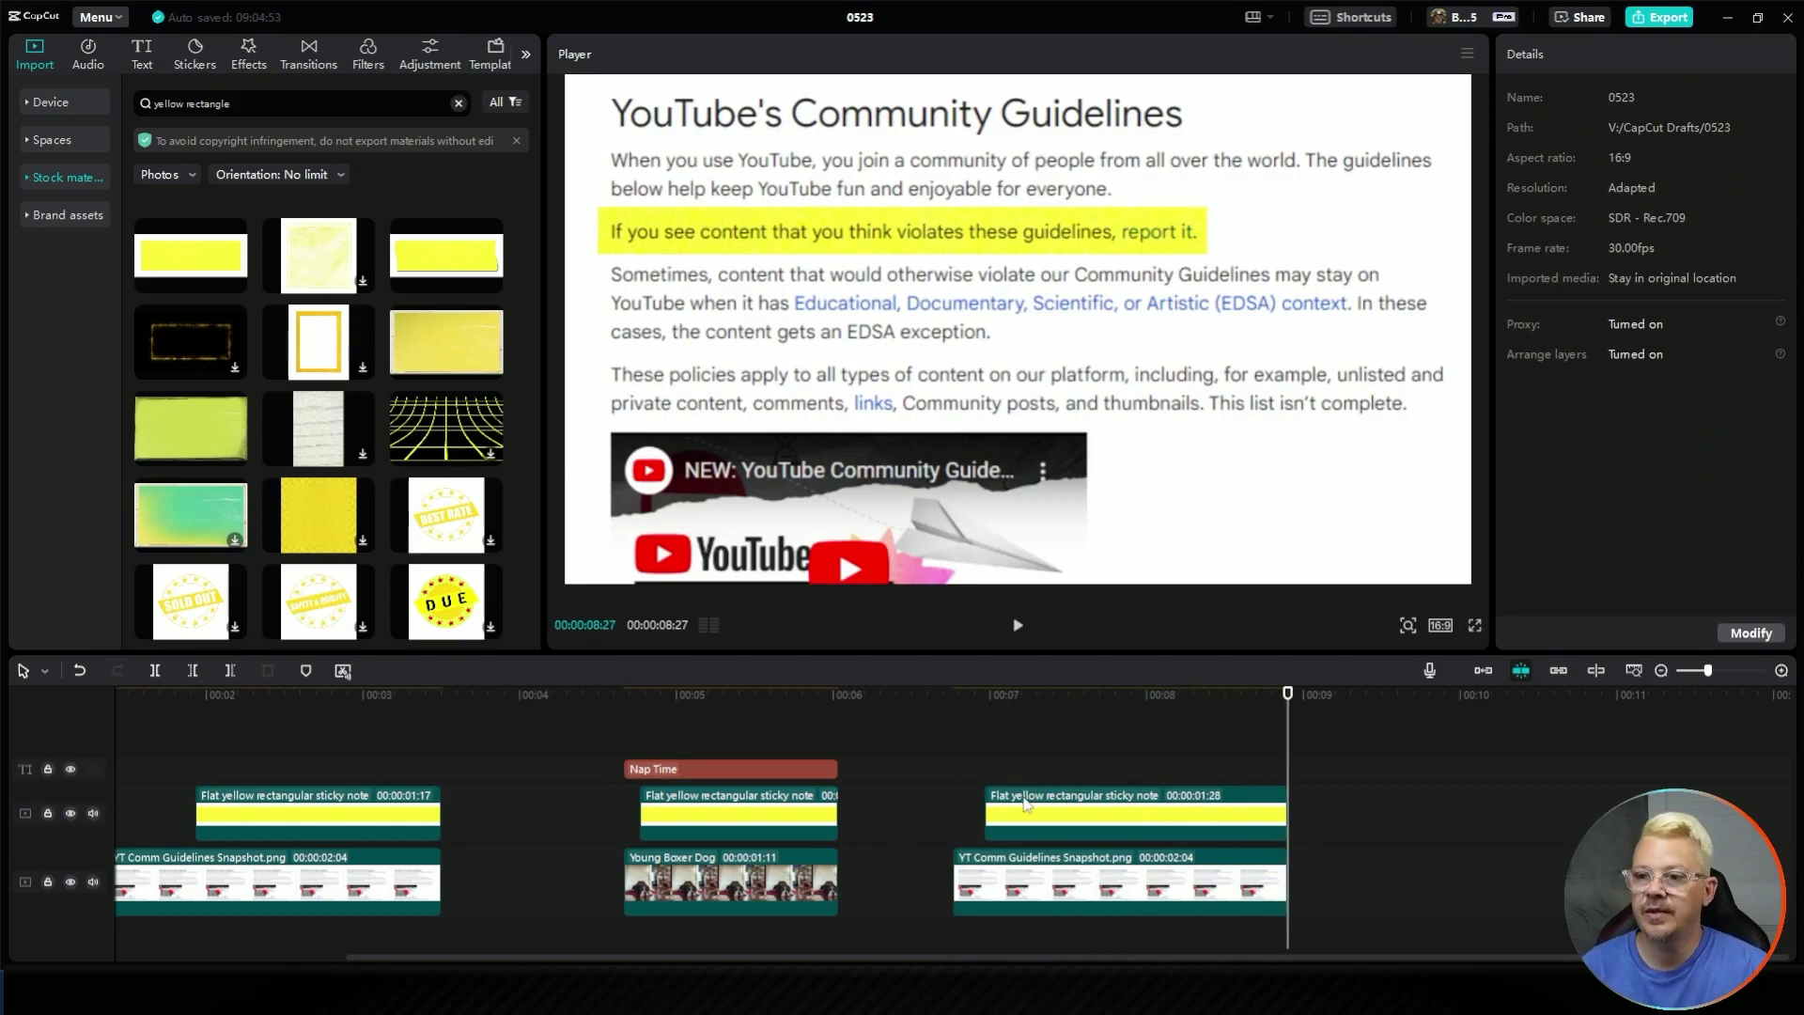
{"action": "left_click", "coordinate": [1089, 814]}
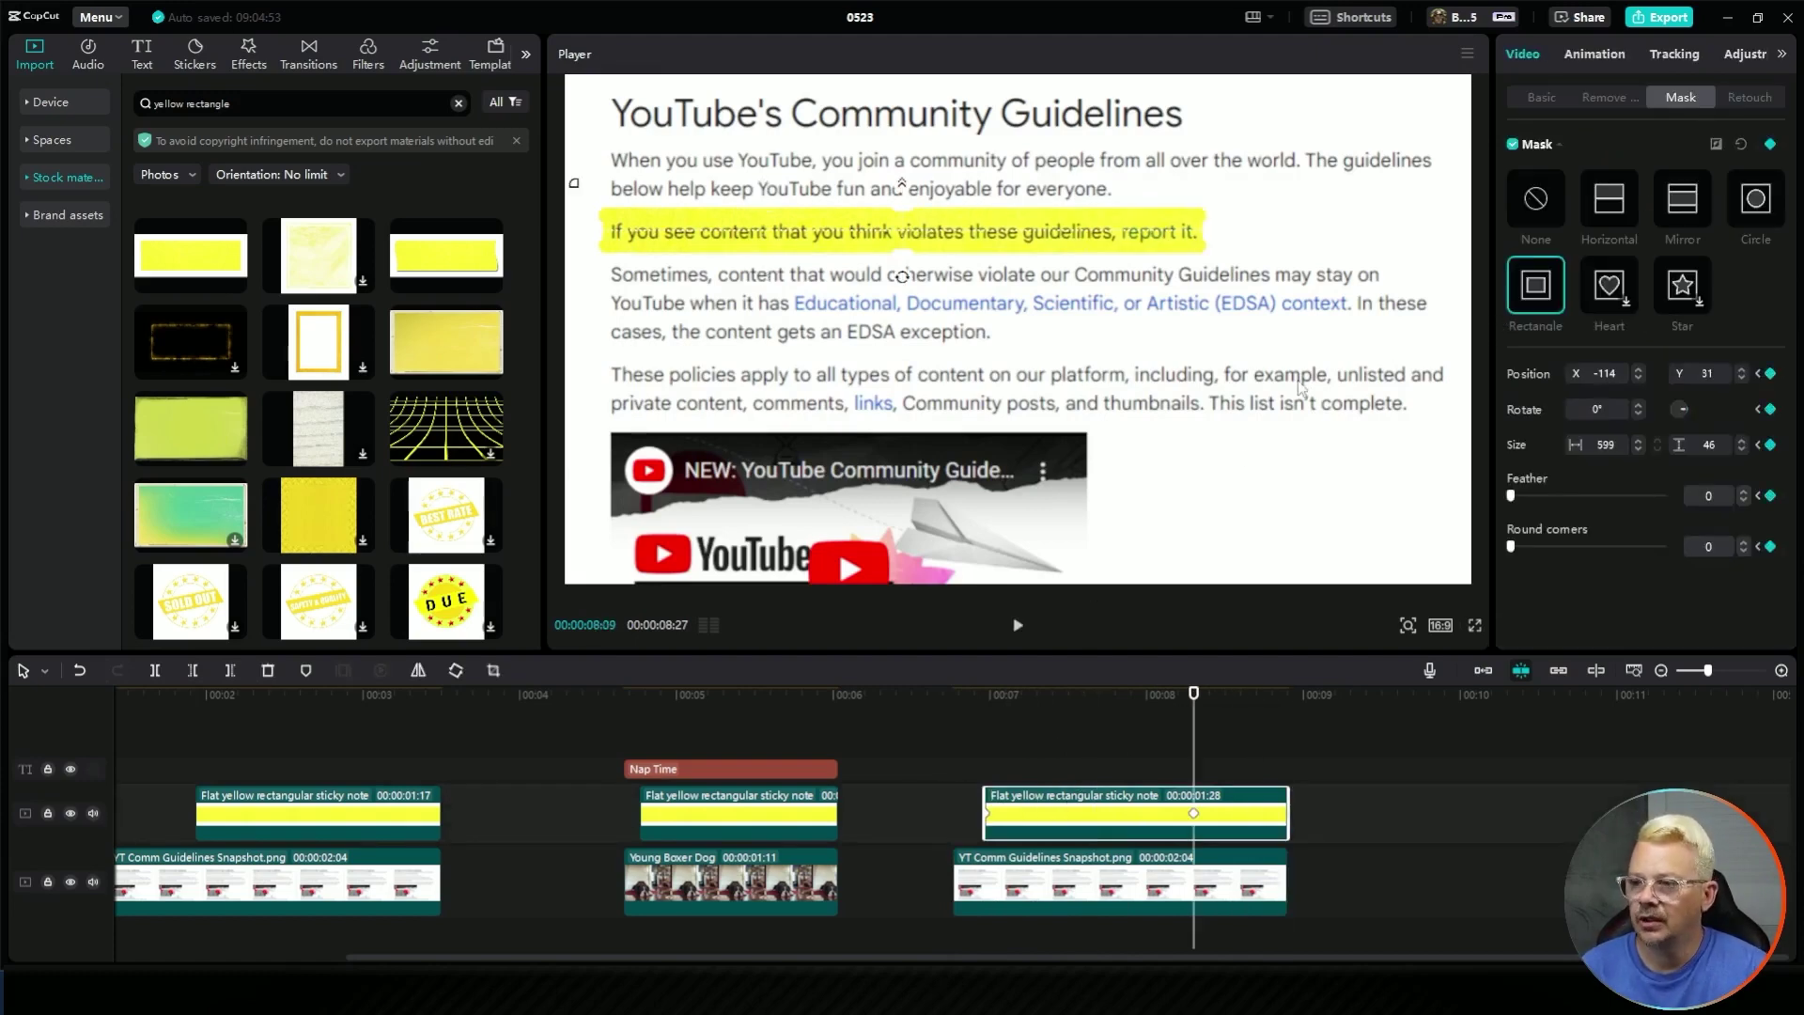
Step: Clear the mask, move the overlay down, and add a 1549×429 rectangle mask over the lower text
{"action": "left_click", "coordinate": [1535, 201]}
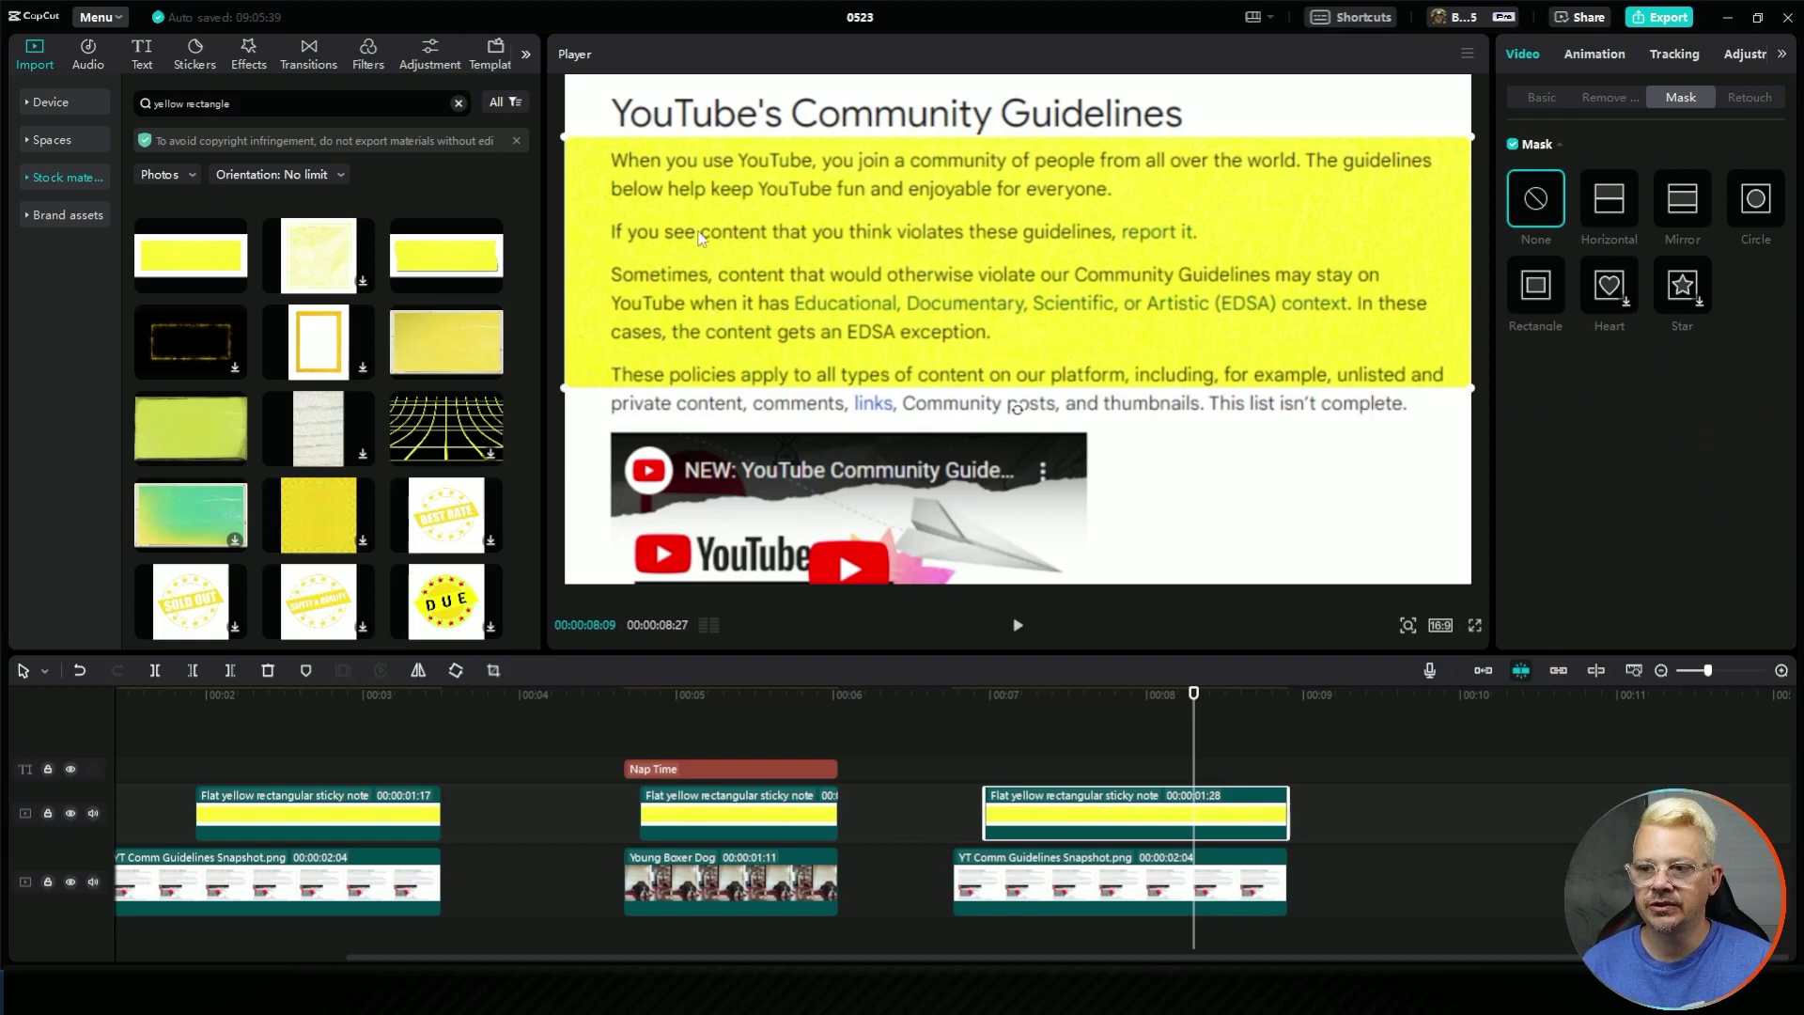
{"action": "left_click_drag", "start_coordinate": [1083, 261], "coordinate": [1305, 459]}
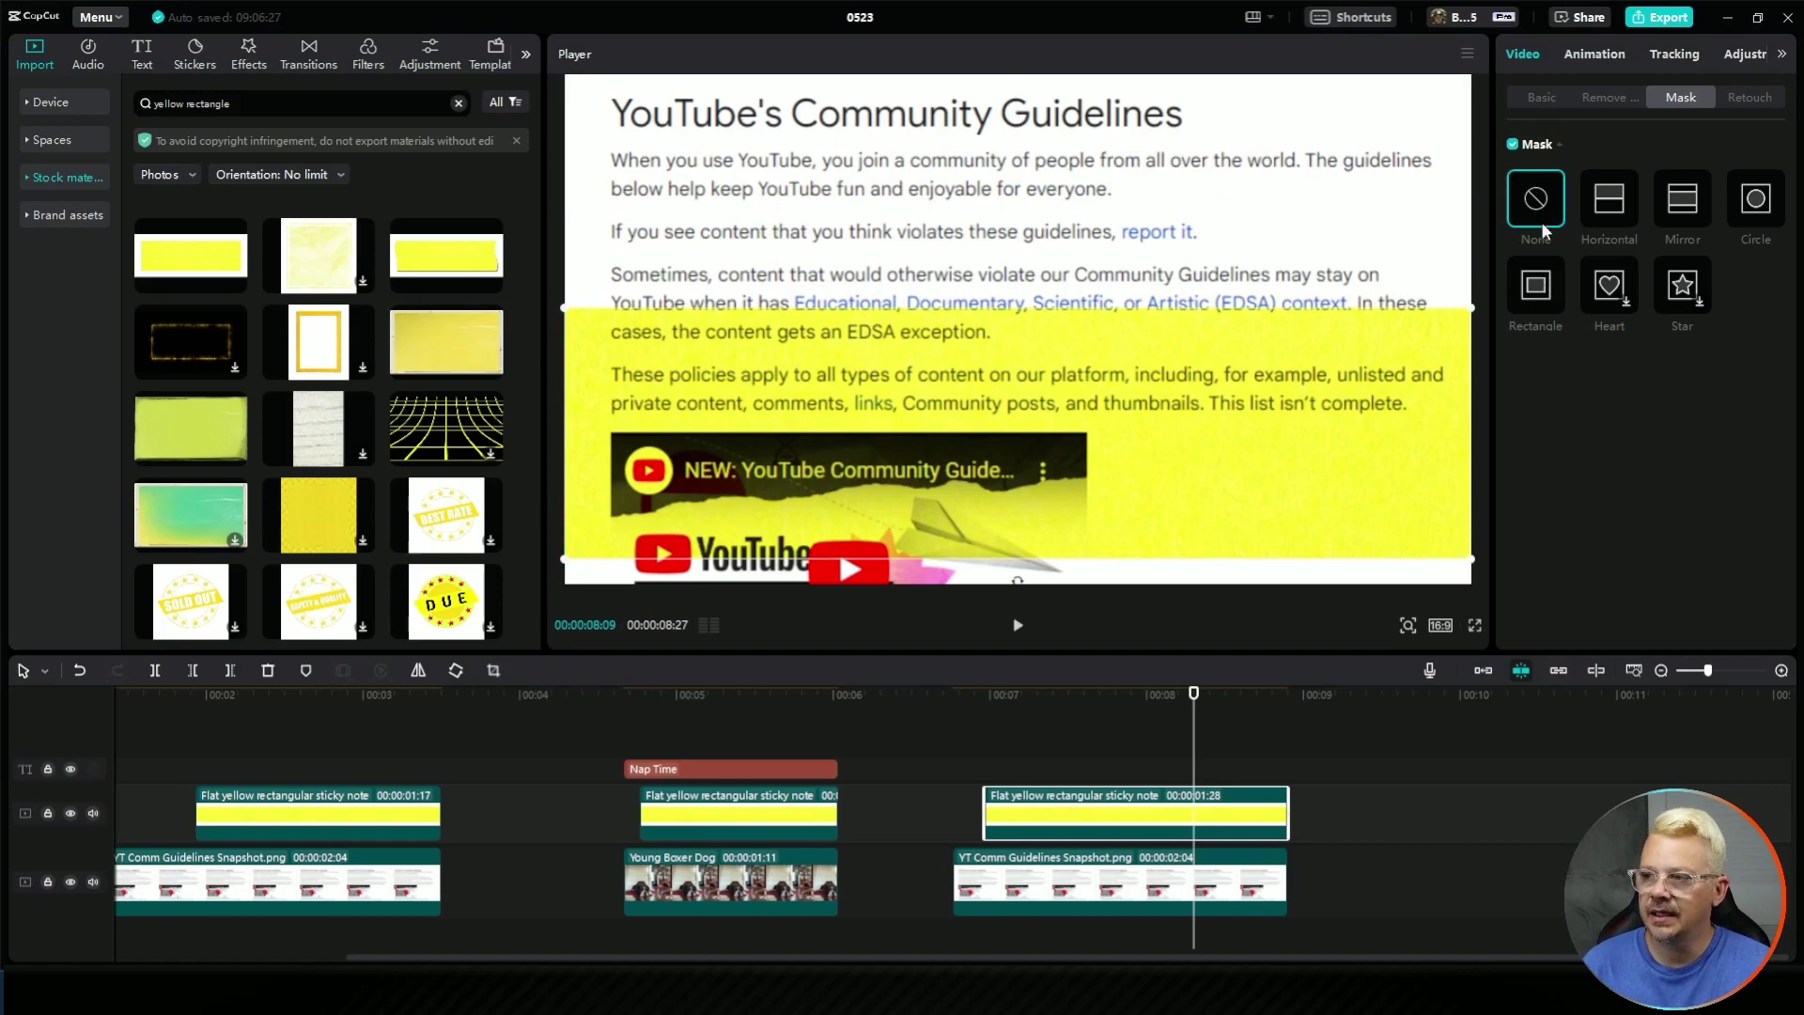
{"action": "left_click", "coordinate": [1536, 295]}
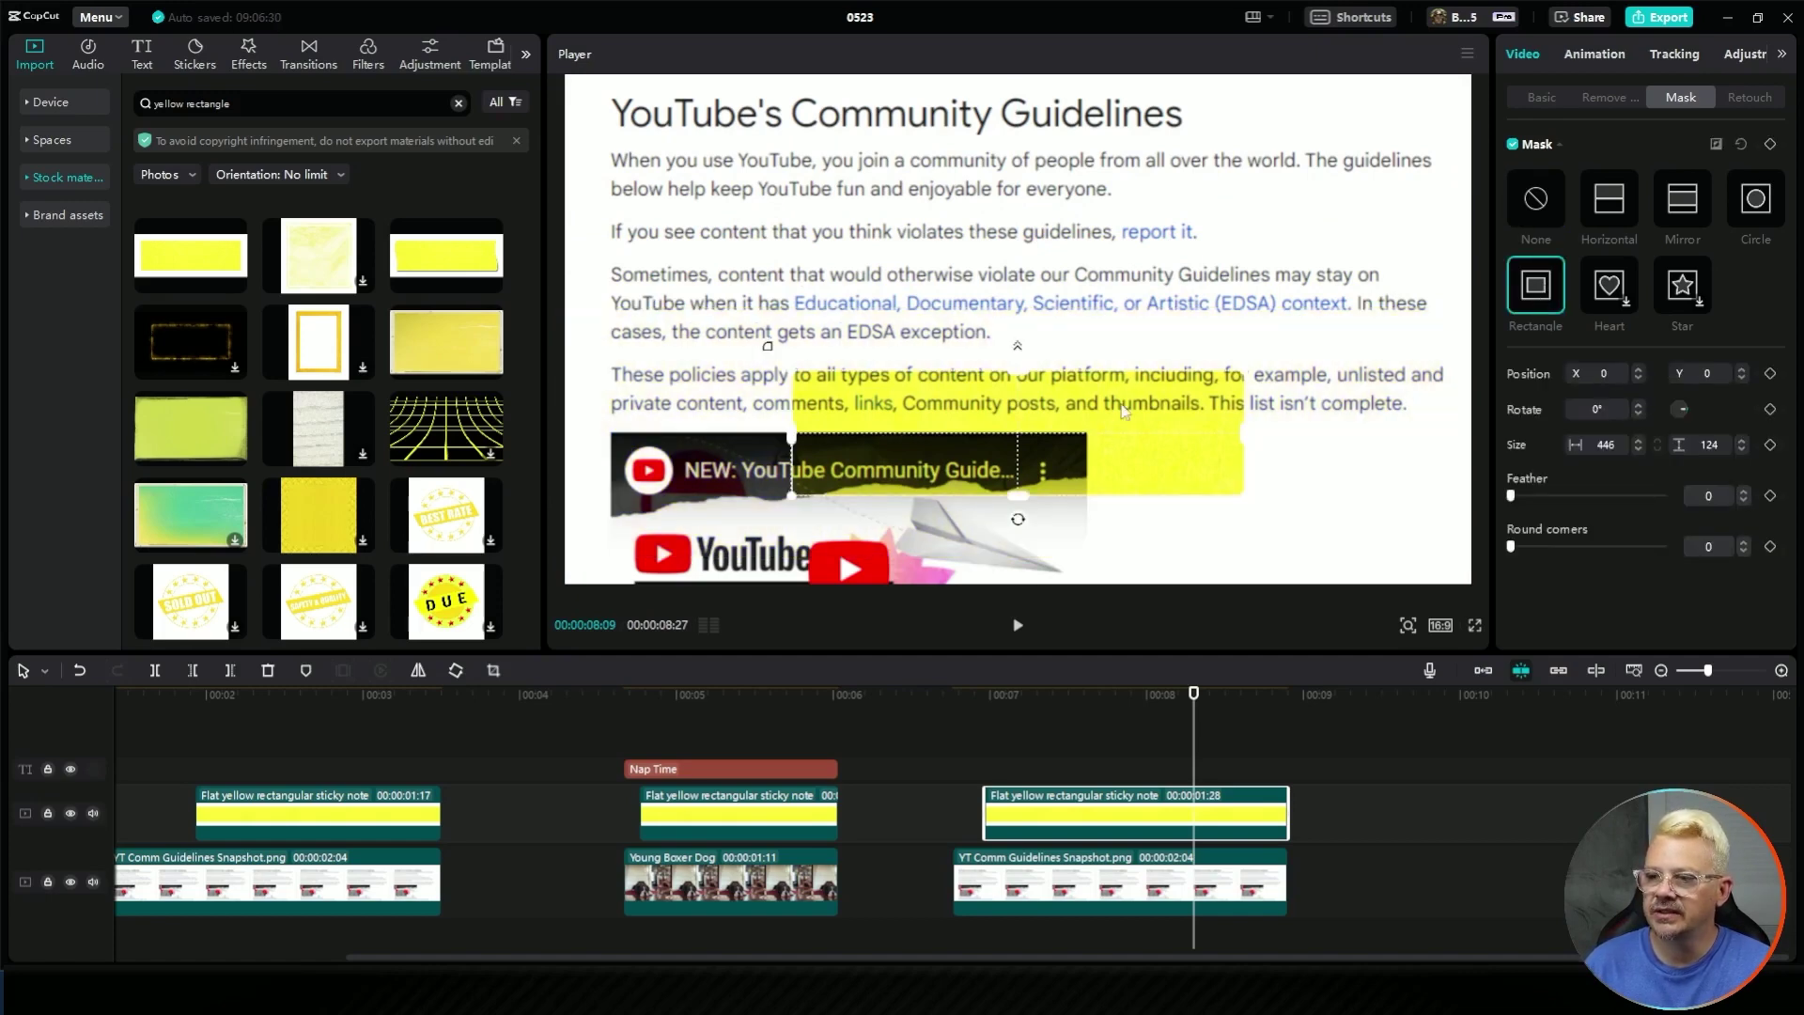
{"action": "left_click_drag", "start_coordinate": [1122, 410], "coordinate": [885, 515]}
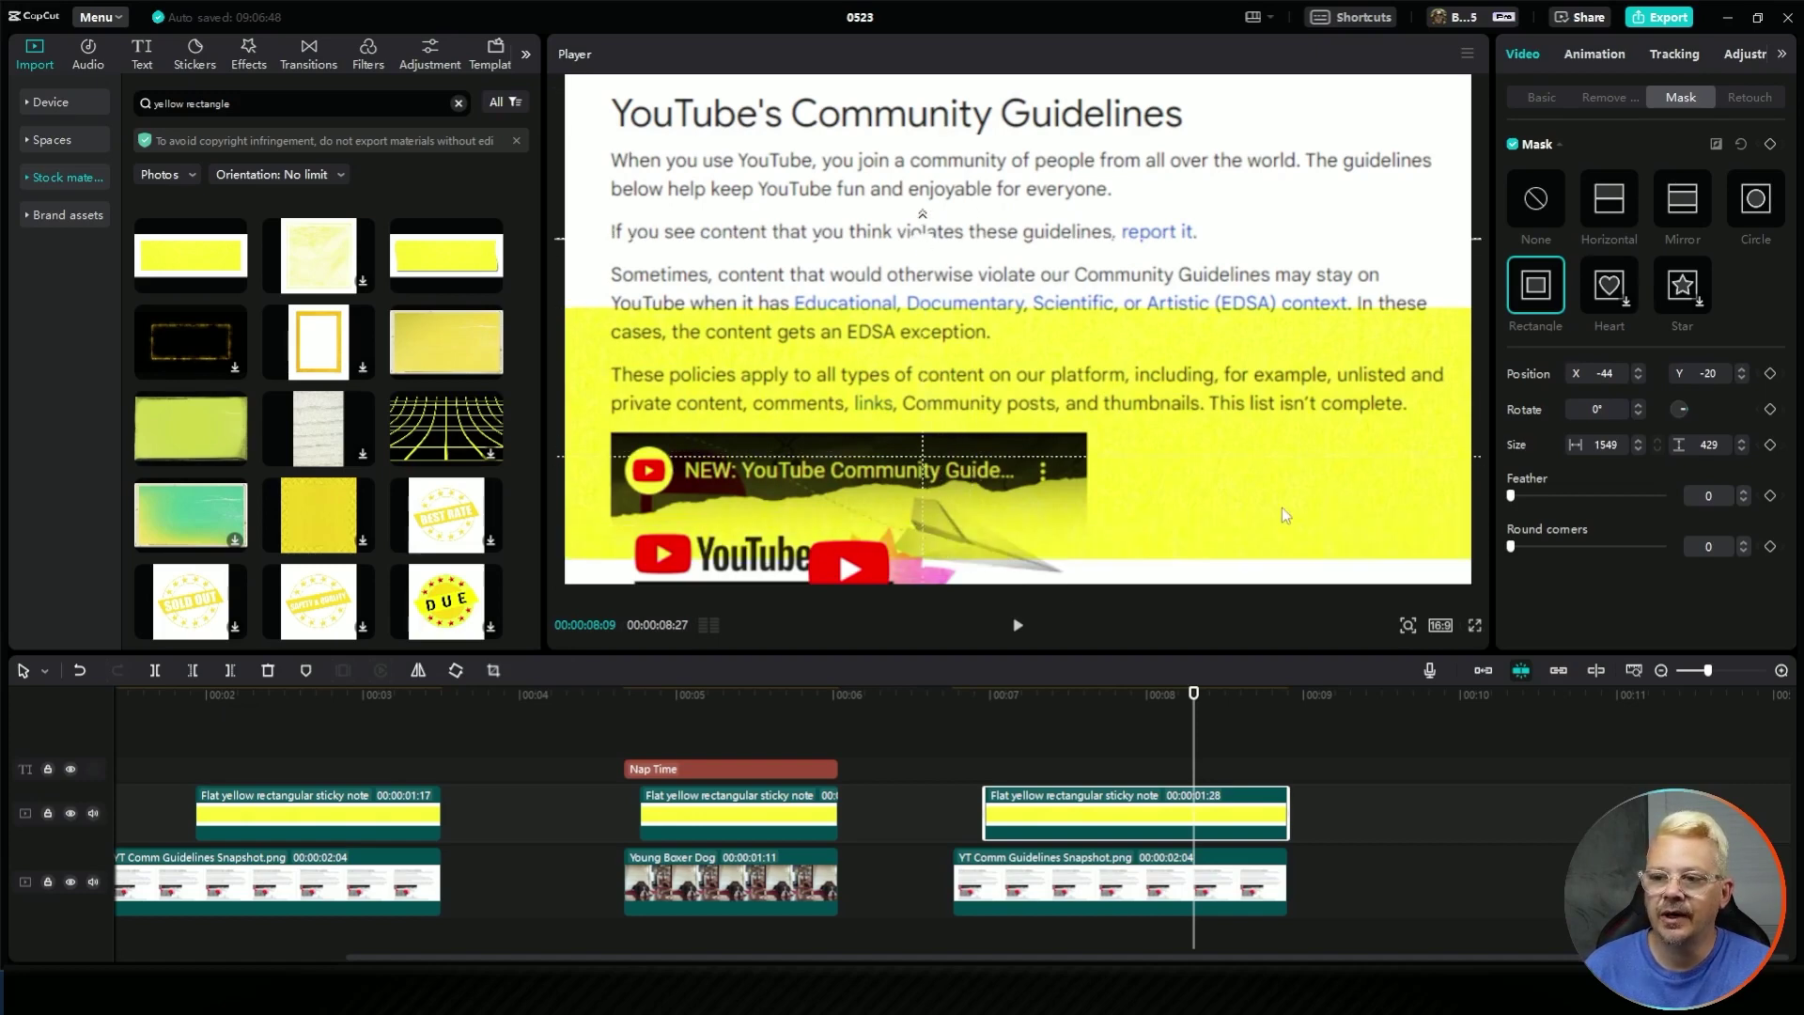
{"action": "left_click_drag", "start_coordinate": [1281, 508], "coordinate": [1265, 552]}
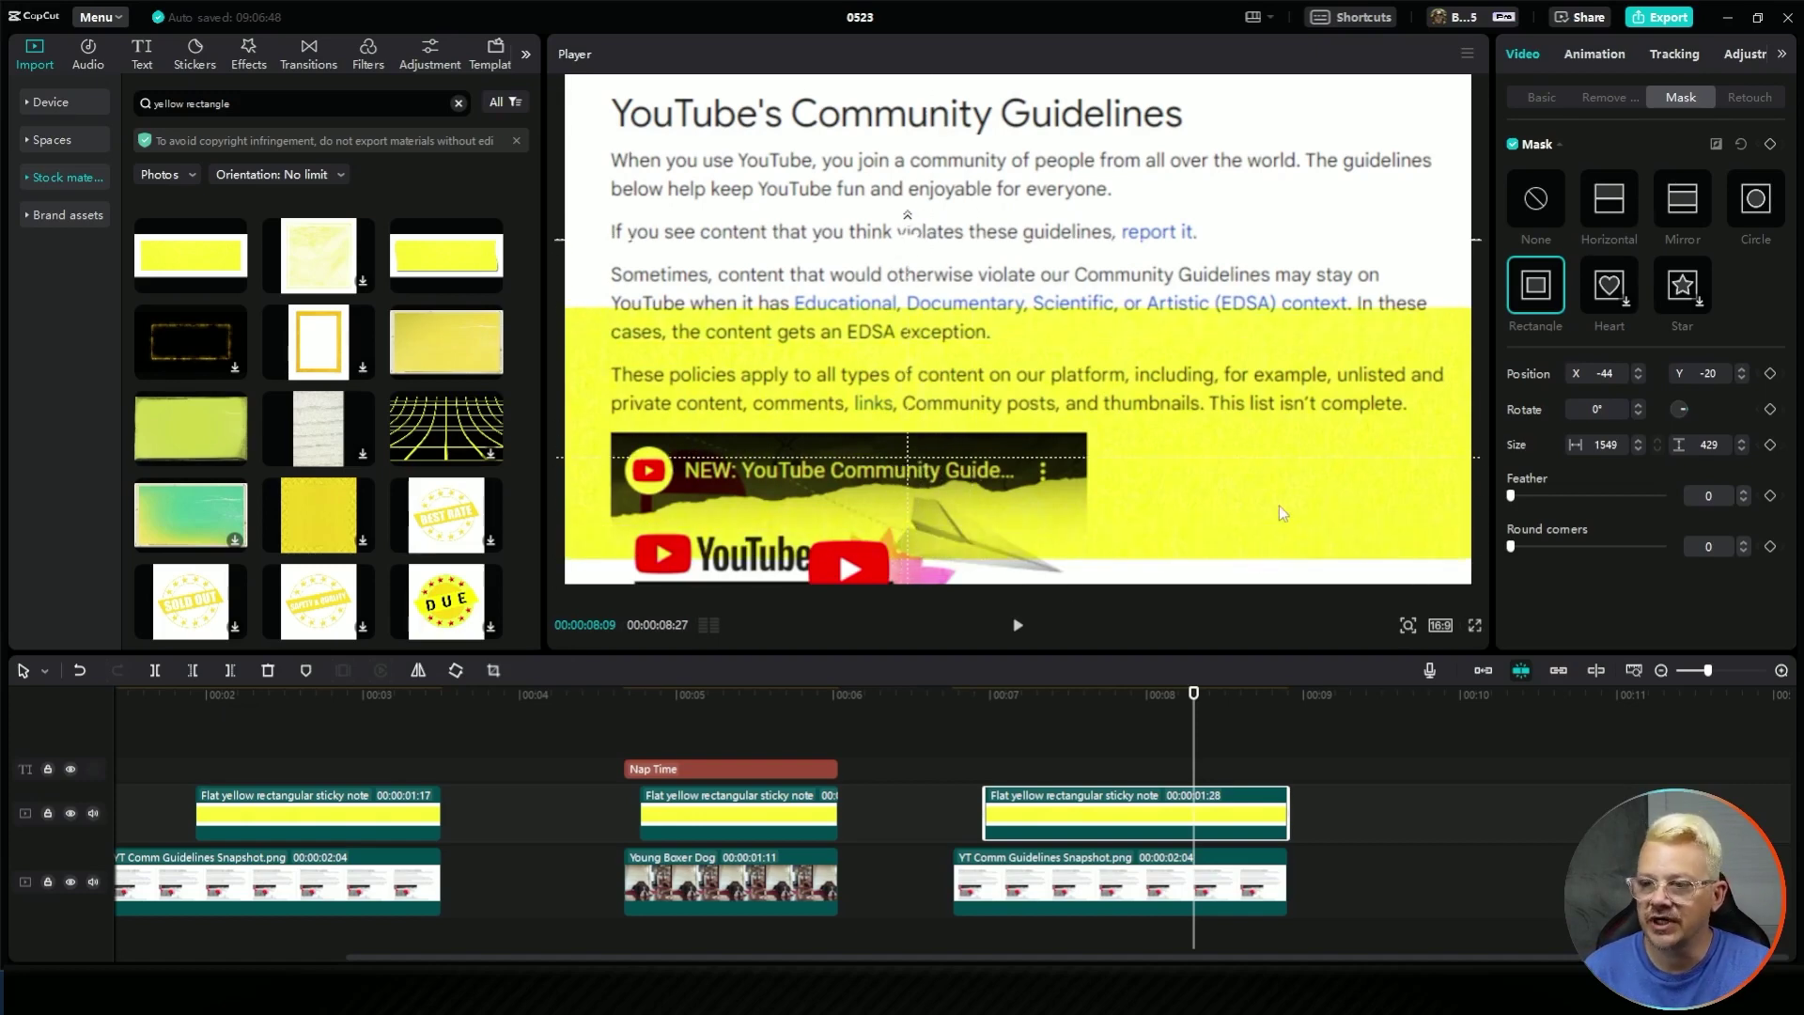
Step: Undo, move the overlay back up, and mask only the 'report it' line at 595×42
{"action": "key", "text": "ctrl+z"}
{"action": "left_click_drag", "start_coordinate": [1096, 403], "coordinate": [1135, 246]}
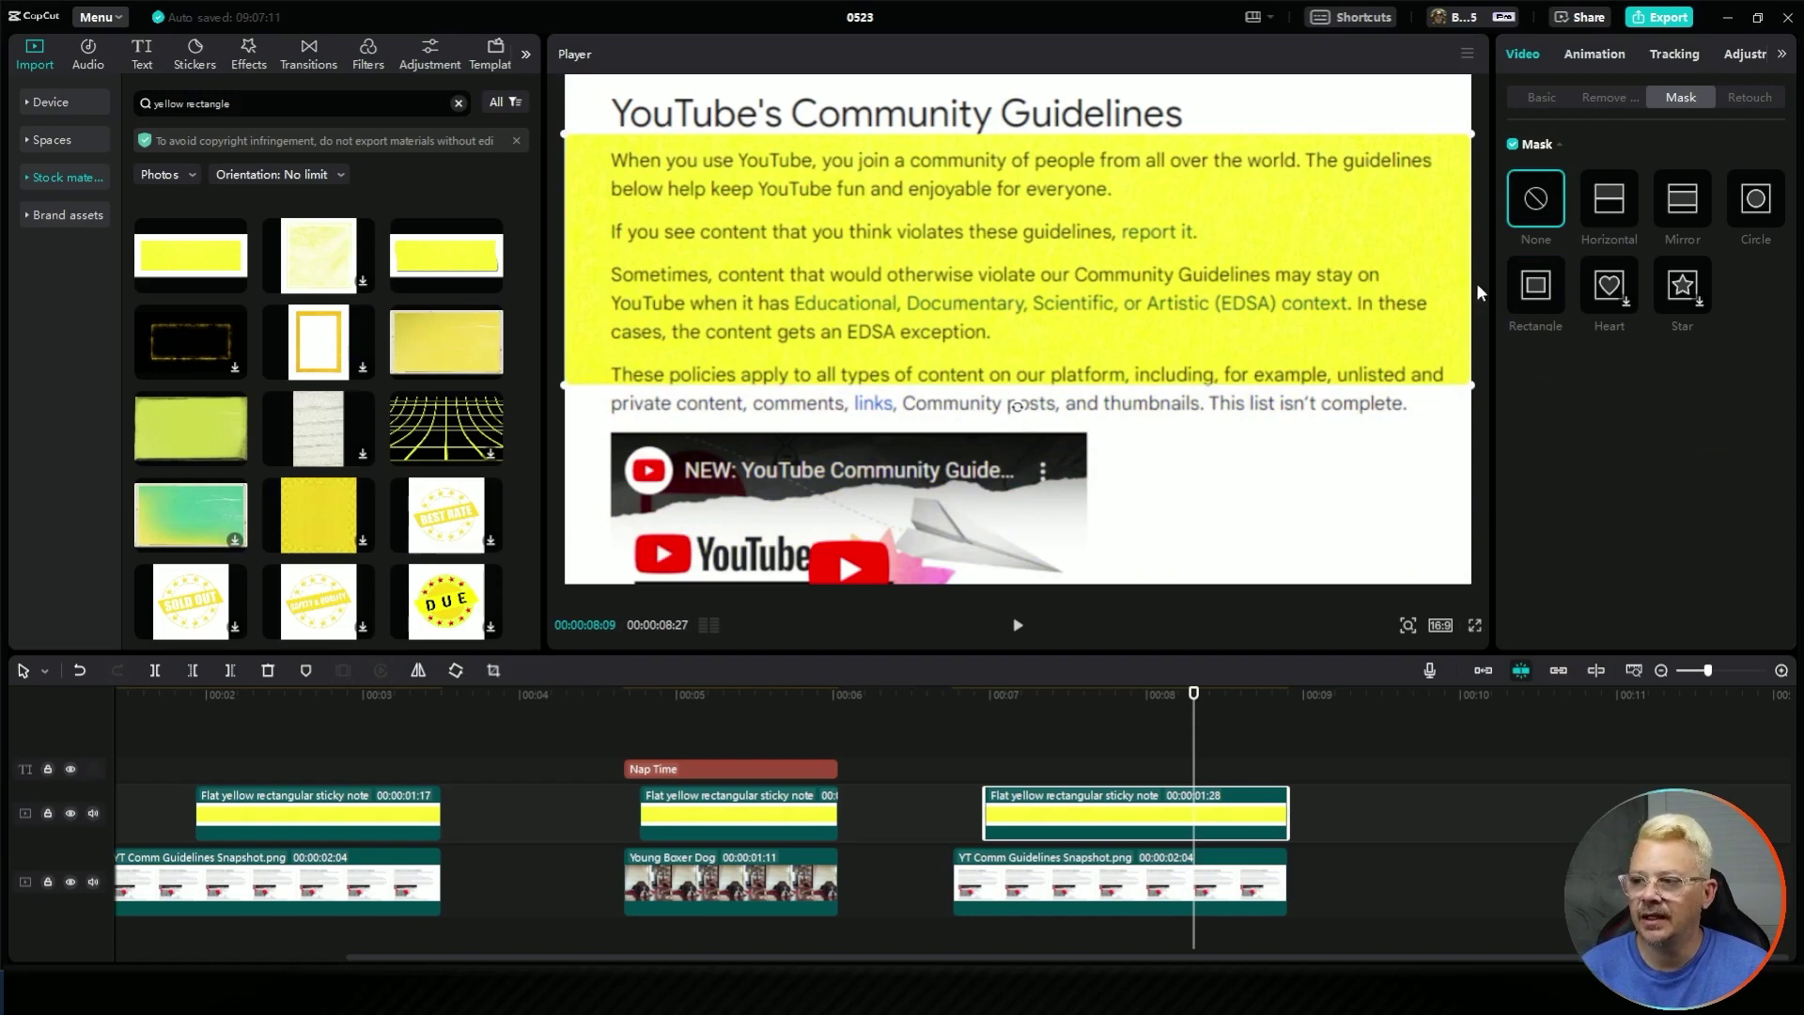
{"action": "left_click", "coordinate": [1537, 288]}
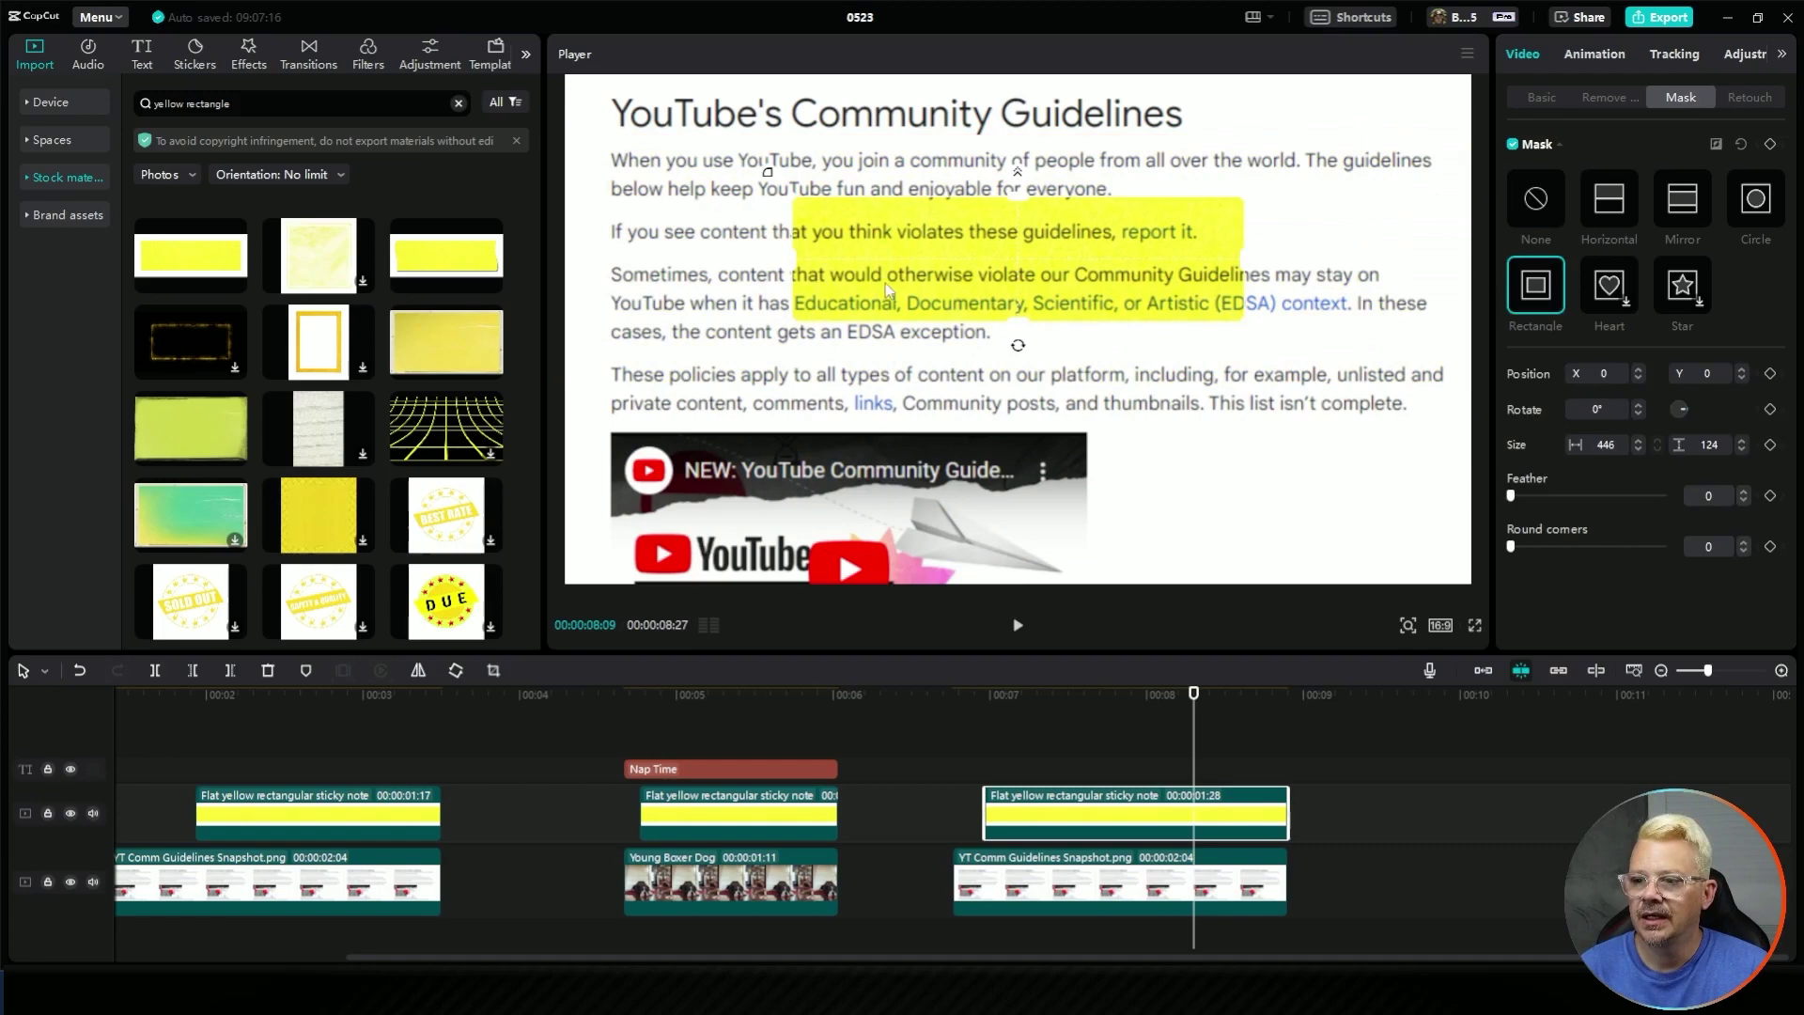
{"action": "left_click_drag", "start_coordinate": [885, 284], "coordinate": [1118, 257]}
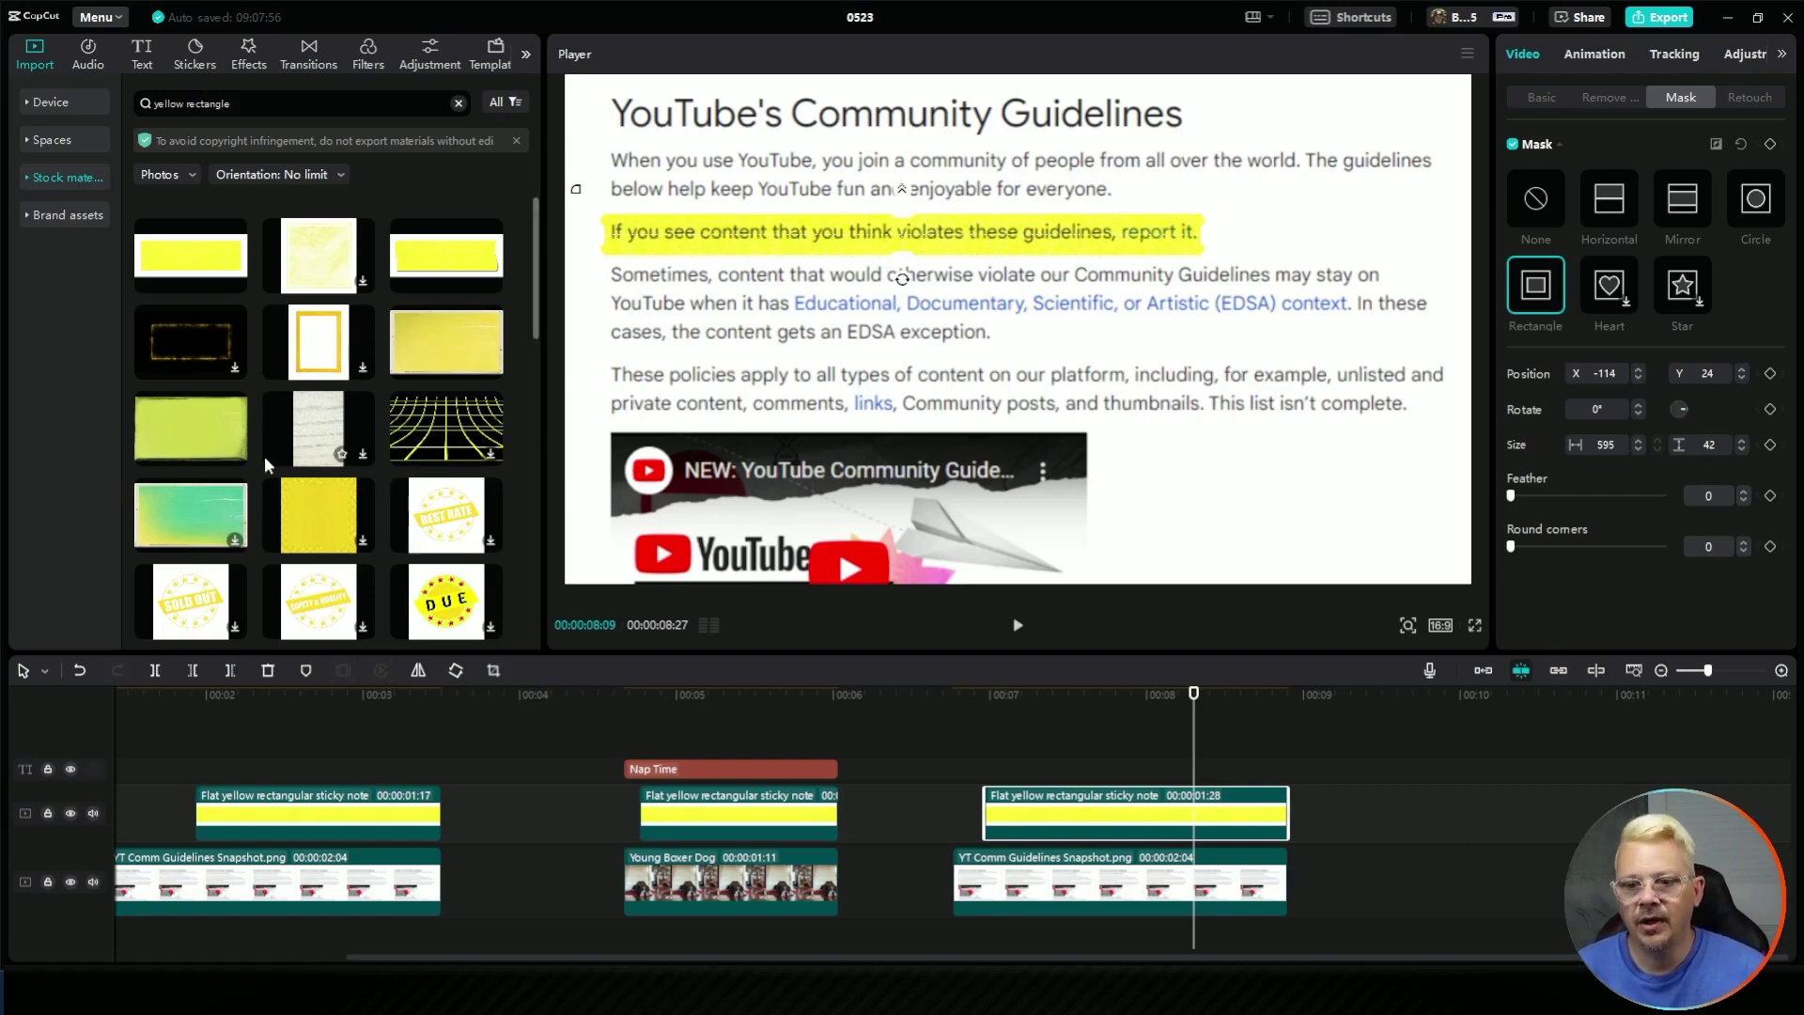
Step: Preview the first plain yellow rectangle stock image and zoom the preview in
{"action": "mouse_move", "coordinate": [148, 280]}
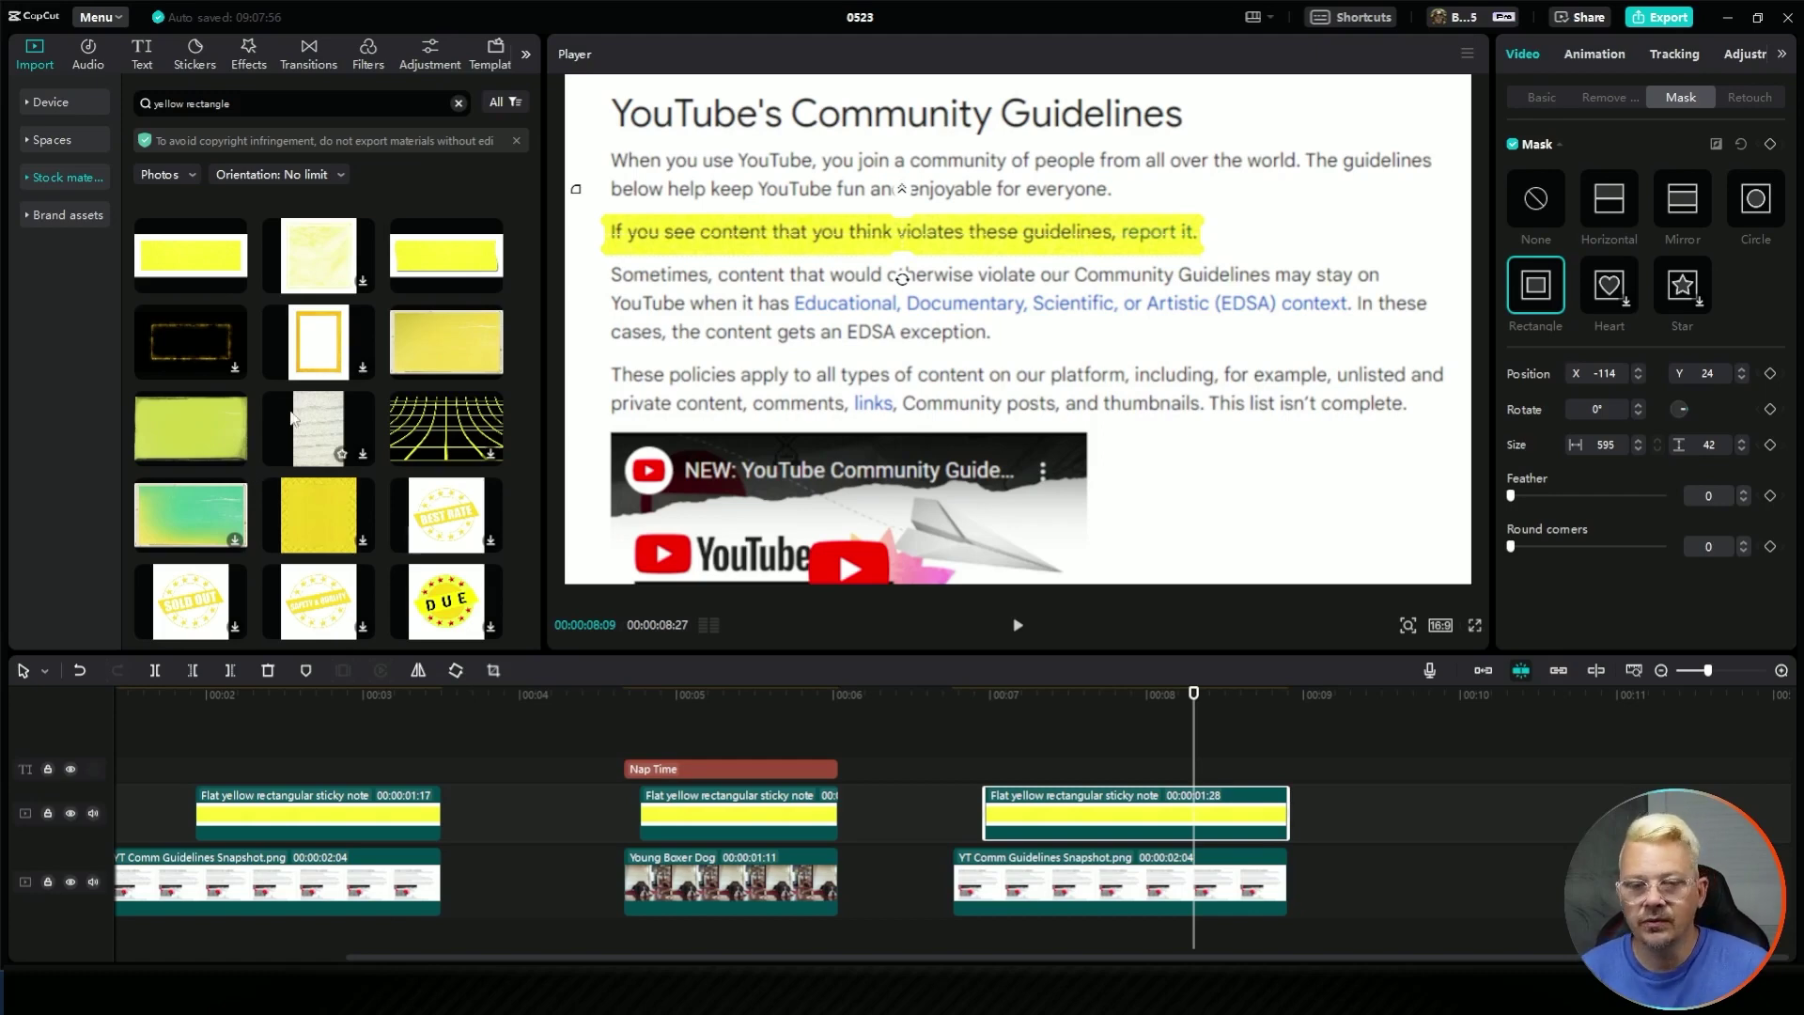
{"action": "mouse_move", "coordinate": [318, 375]}
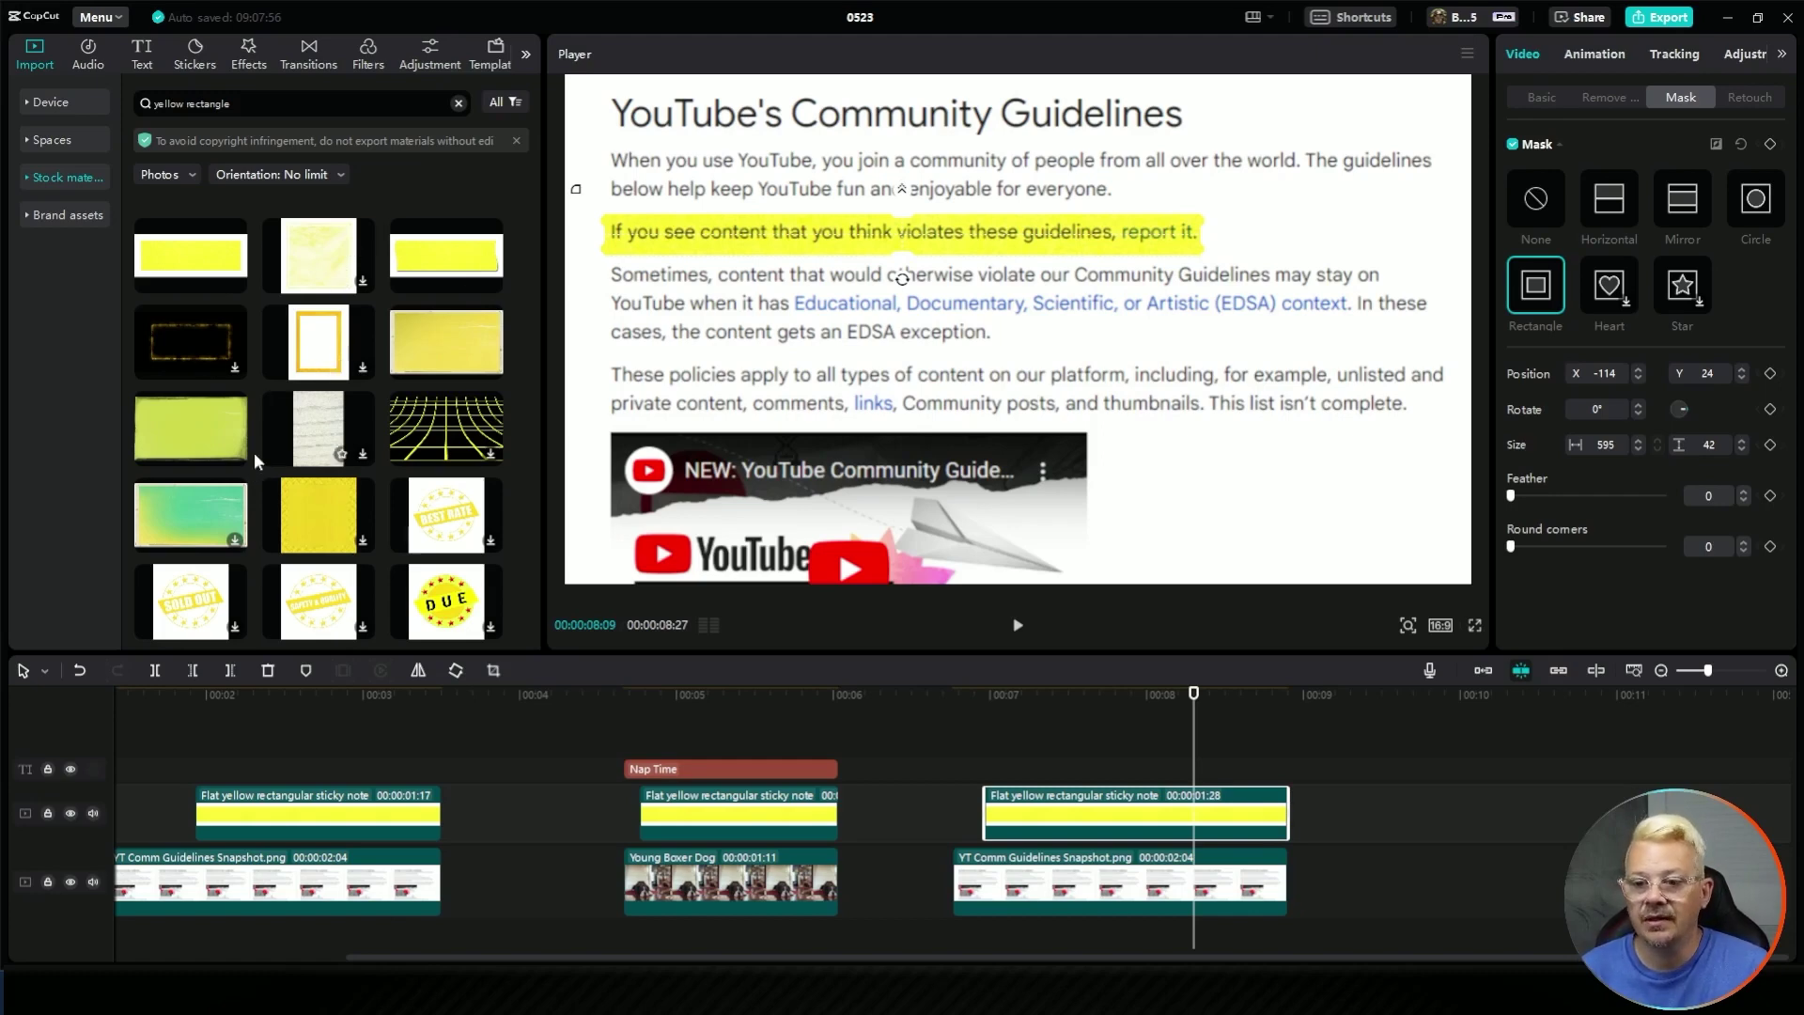
{"action": "mouse_move", "coordinate": [268, 543]}
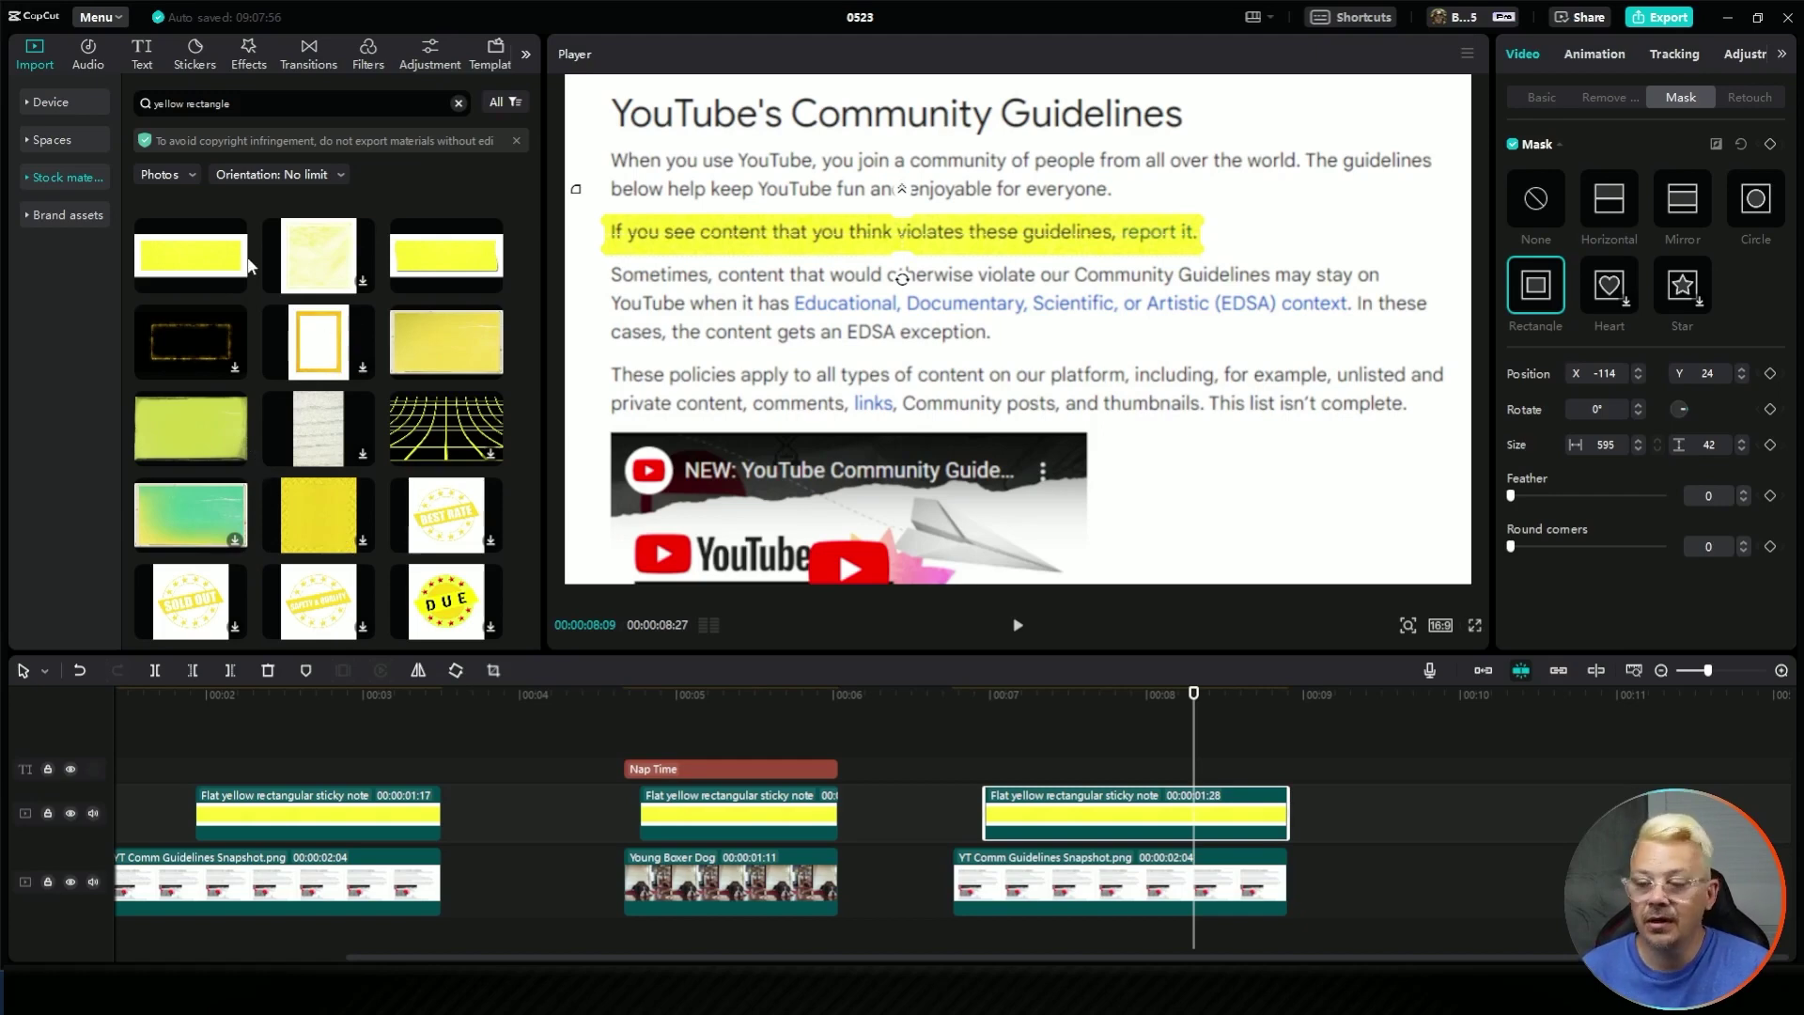
{"action": "left_click", "coordinate": [159, 253]}
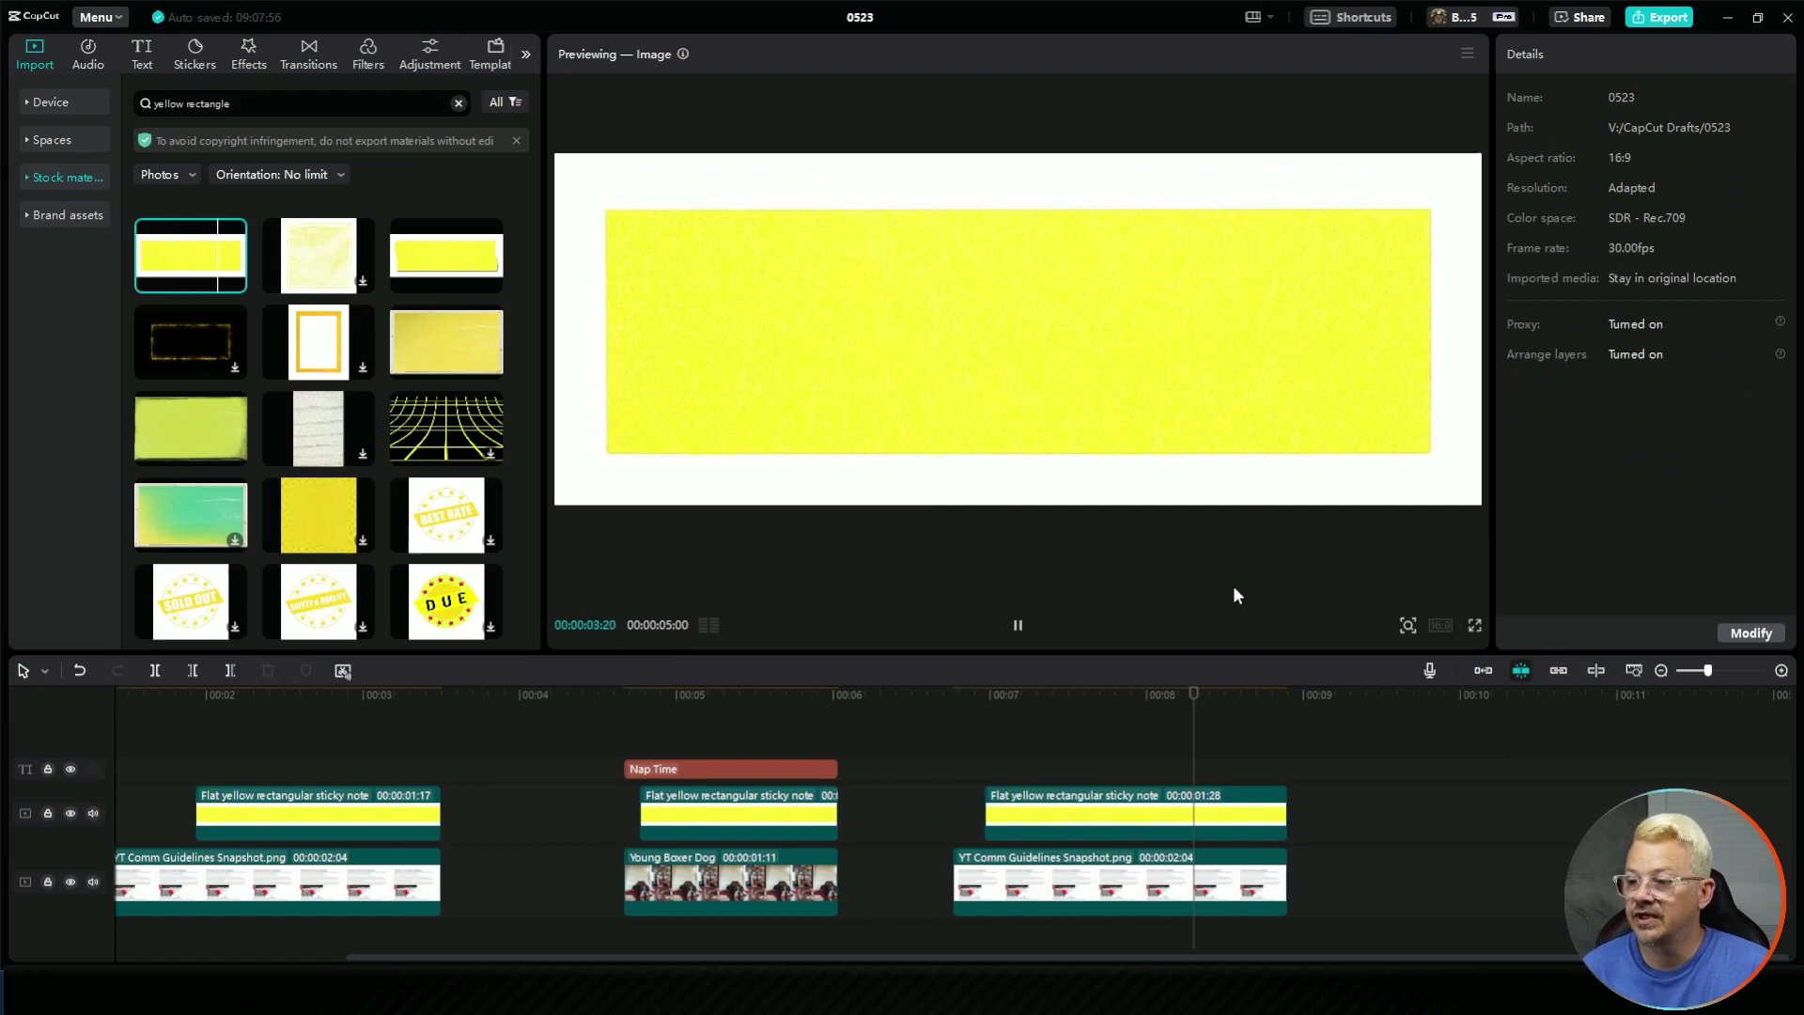
{"action": "left_click", "coordinate": [1407, 625]}
{"action": "left_click_drag", "start_coordinate": [1409, 655], "coordinate": [1372, 656]}
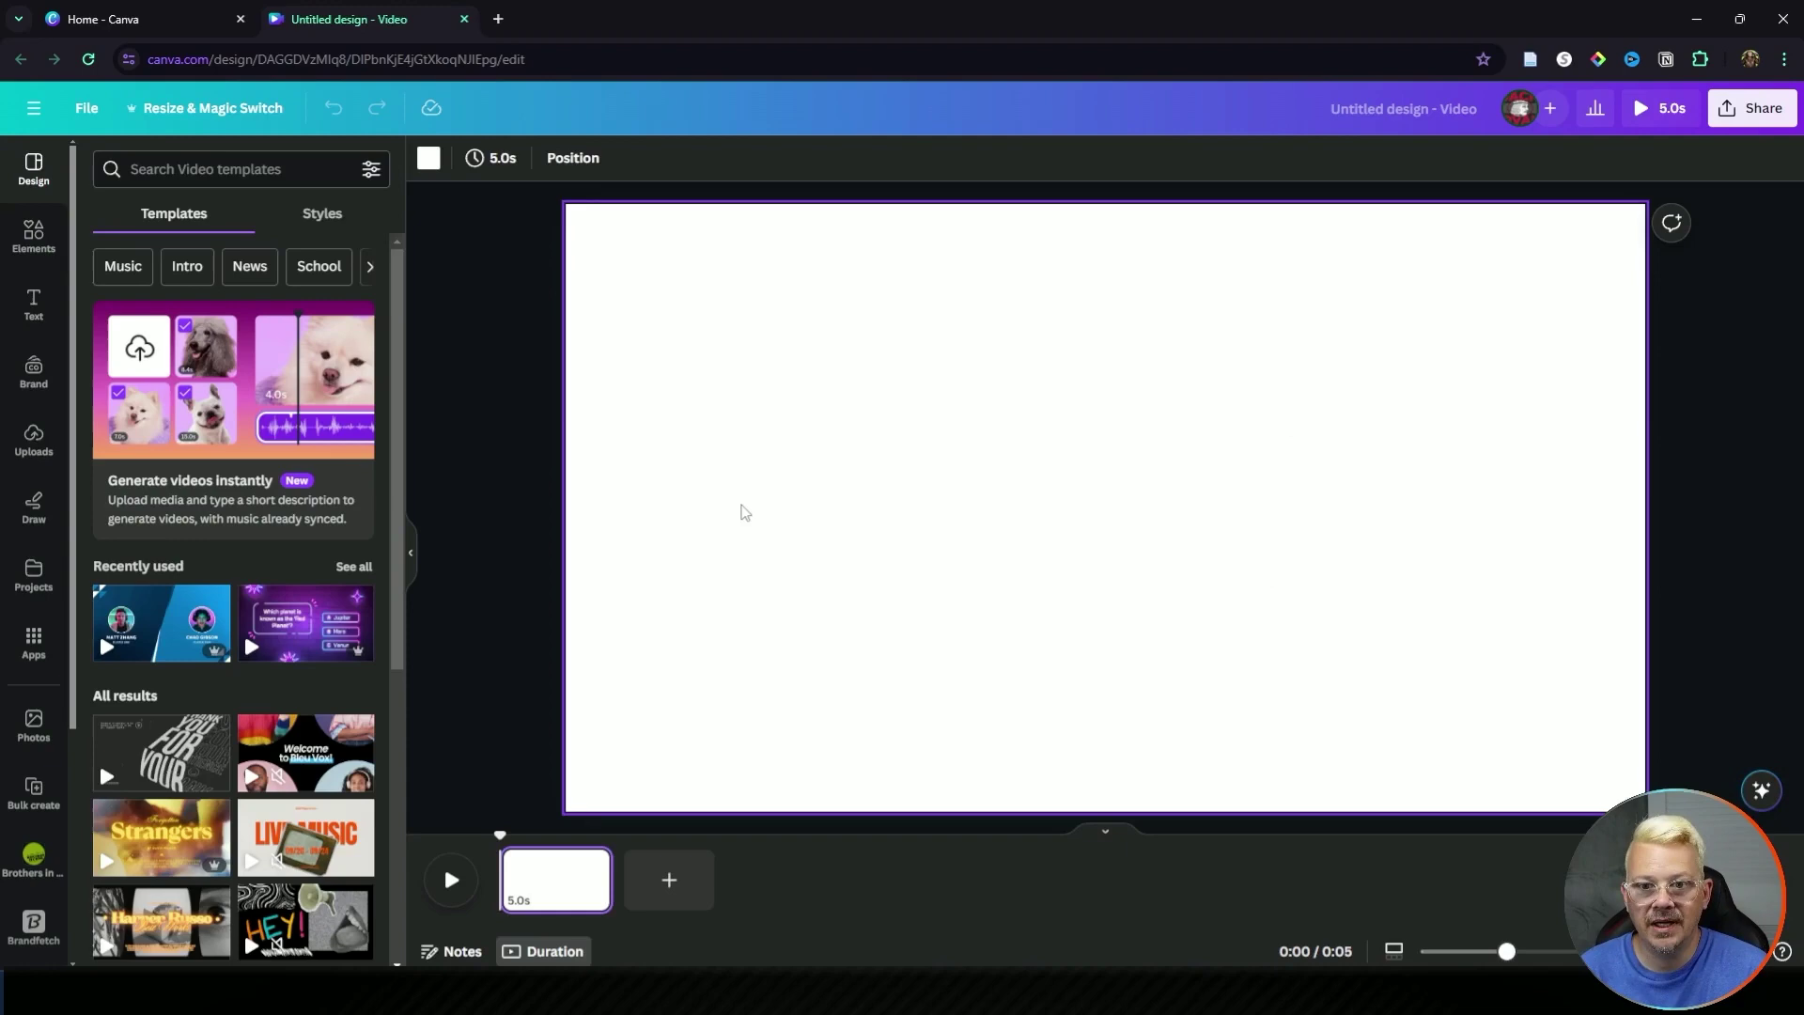
Step: Show Canva's Elements library scrolled down to its Shapes section
{"action": "left_click", "coordinate": [34, 235]}
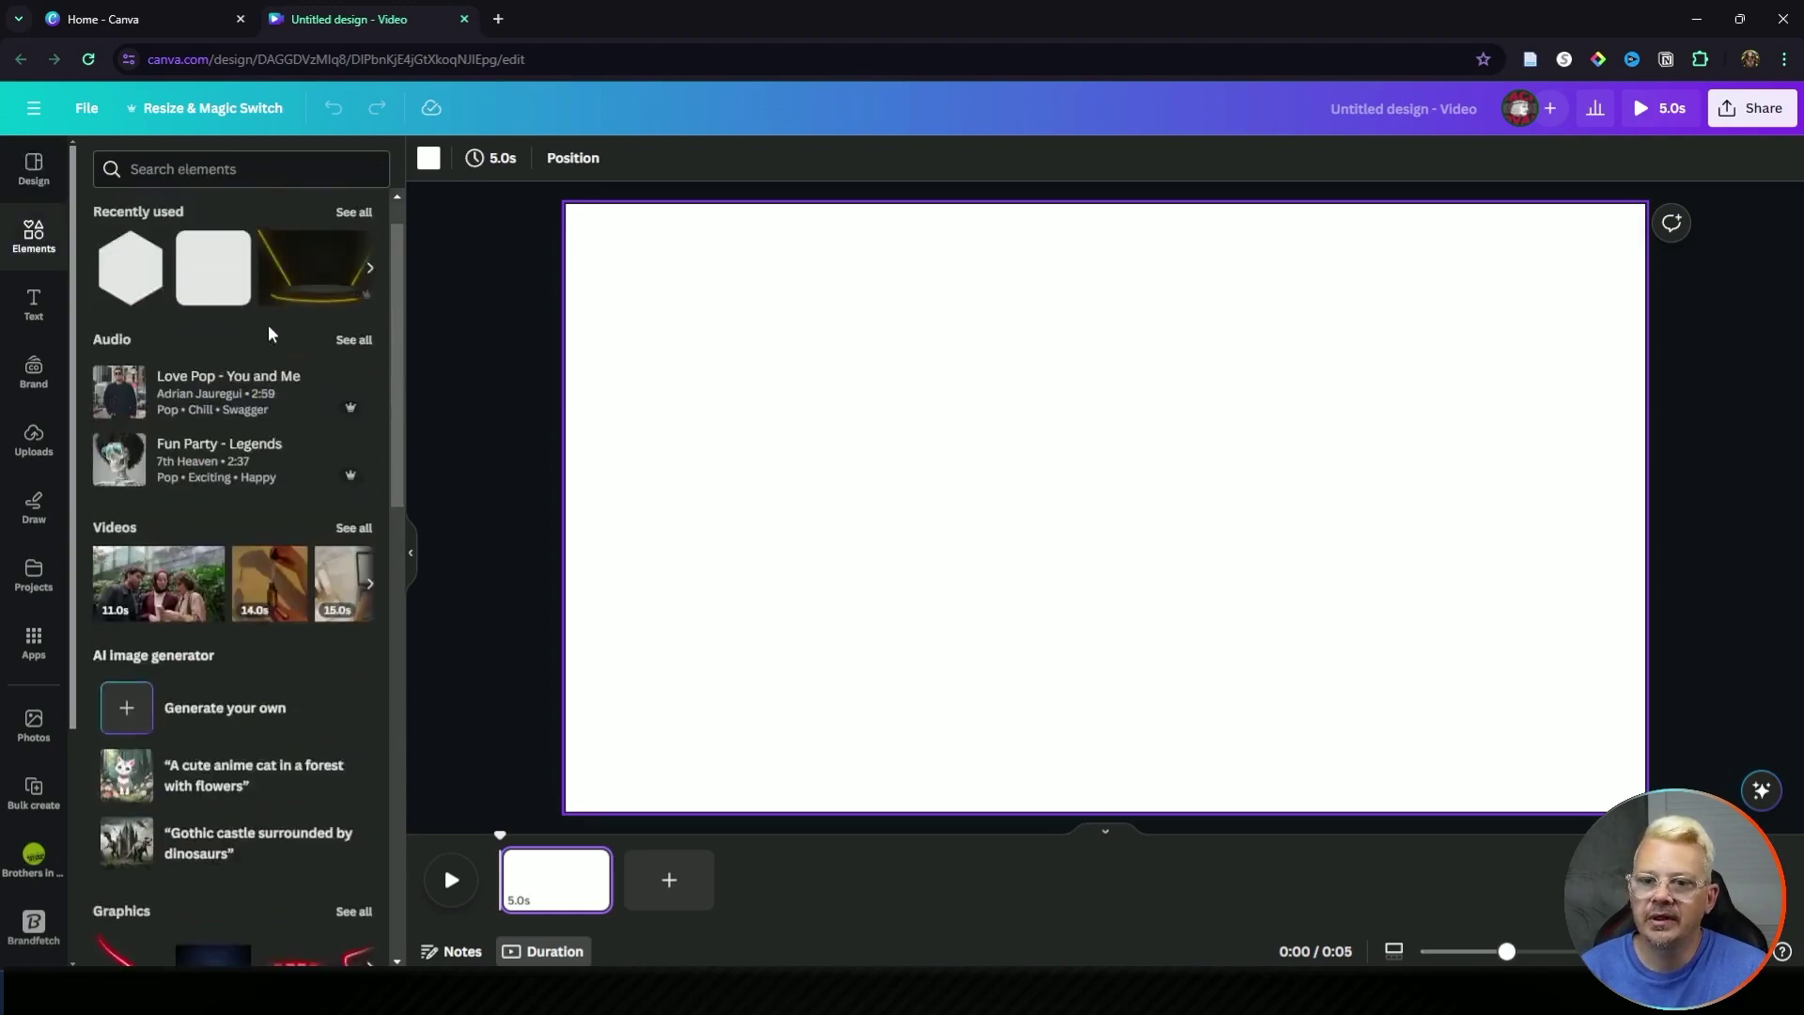
{"action": "scroll", "coordinate": [269, 287], "scroll_direction": "down", "scroll_amount": 10}
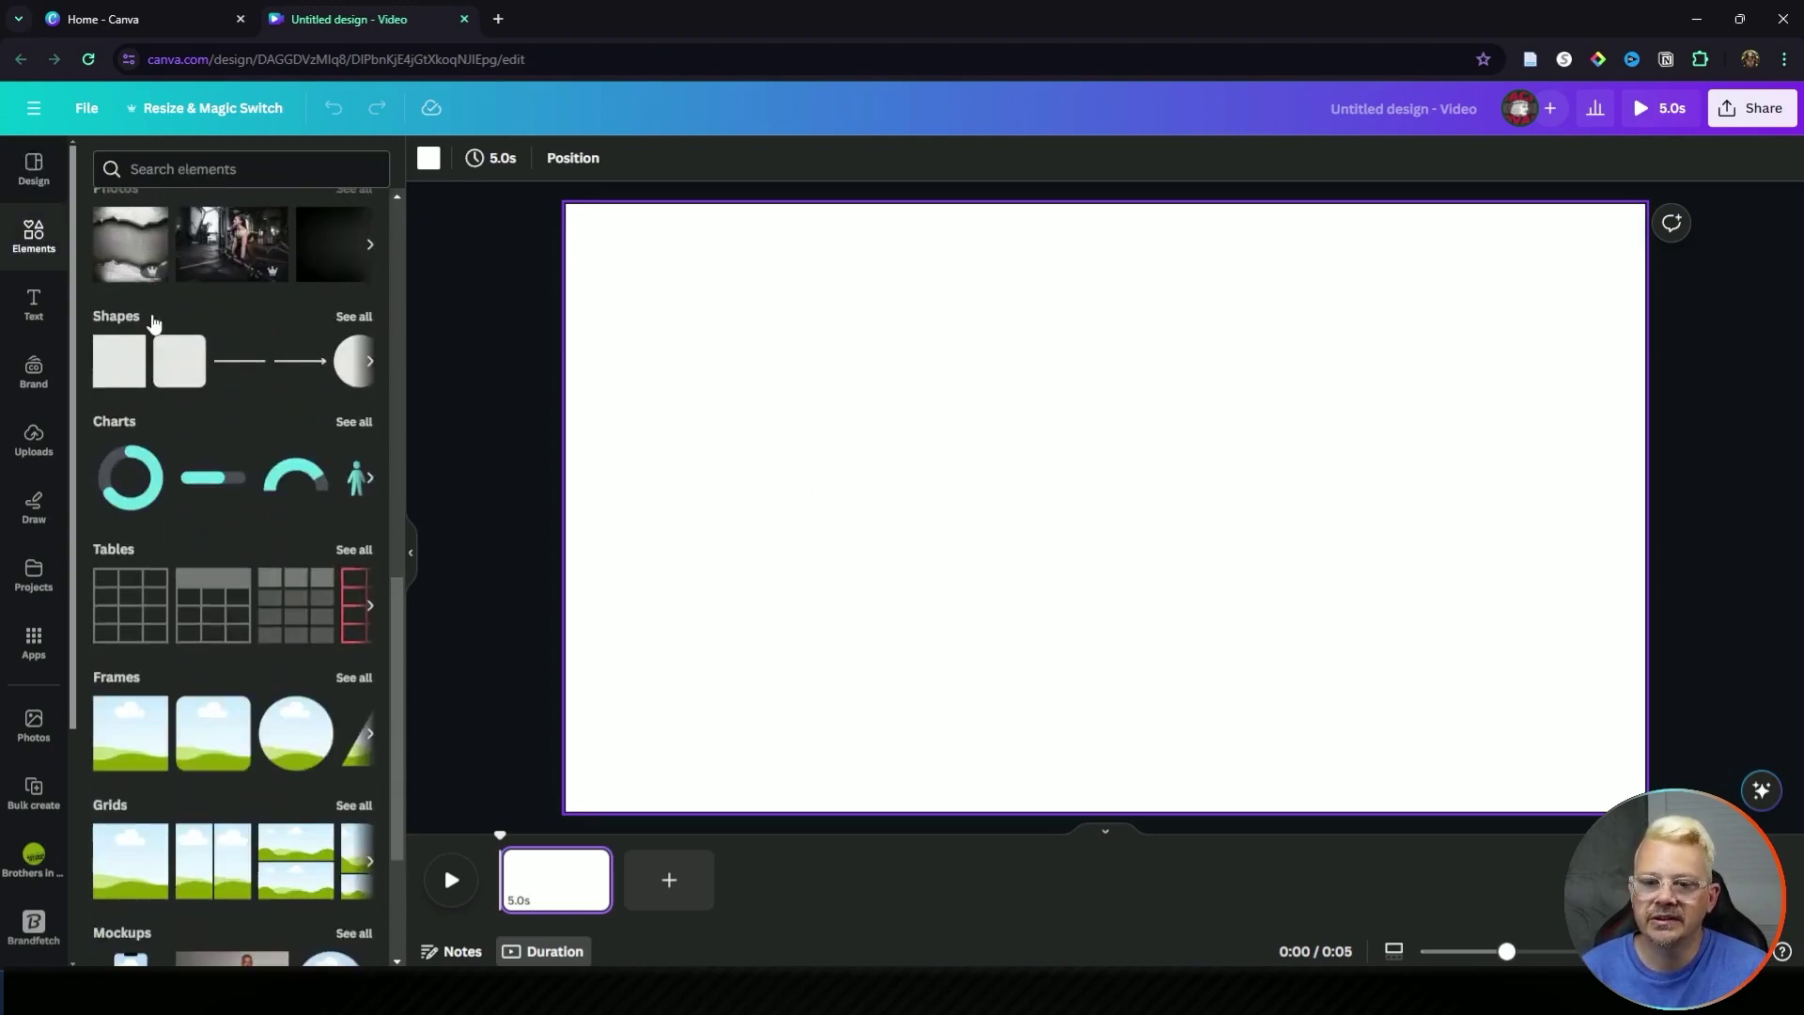
Step: Add a square shape and stretch it past the edges to cover the whole frame
{"action": "left_click", "coordinate": [121, 366]}
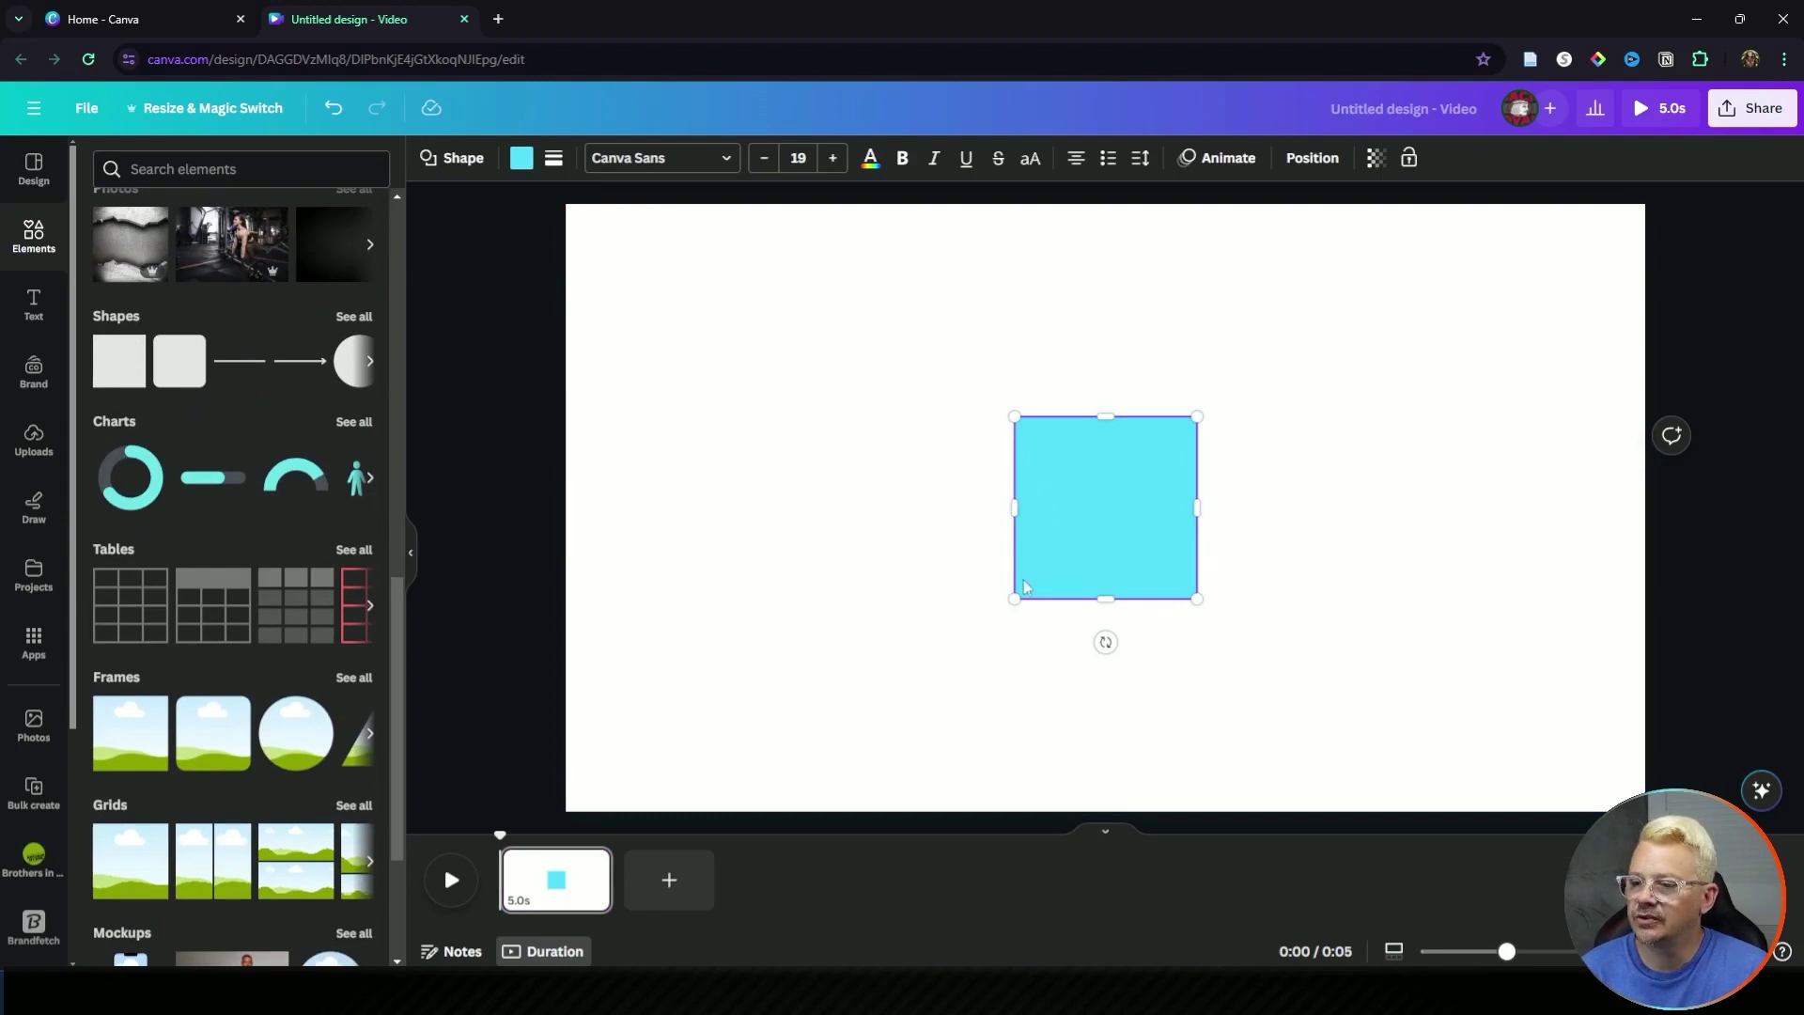
{"action": "left_click_drag", "start_coordinate": [1015, 597], "coordinate": [593, 789]}
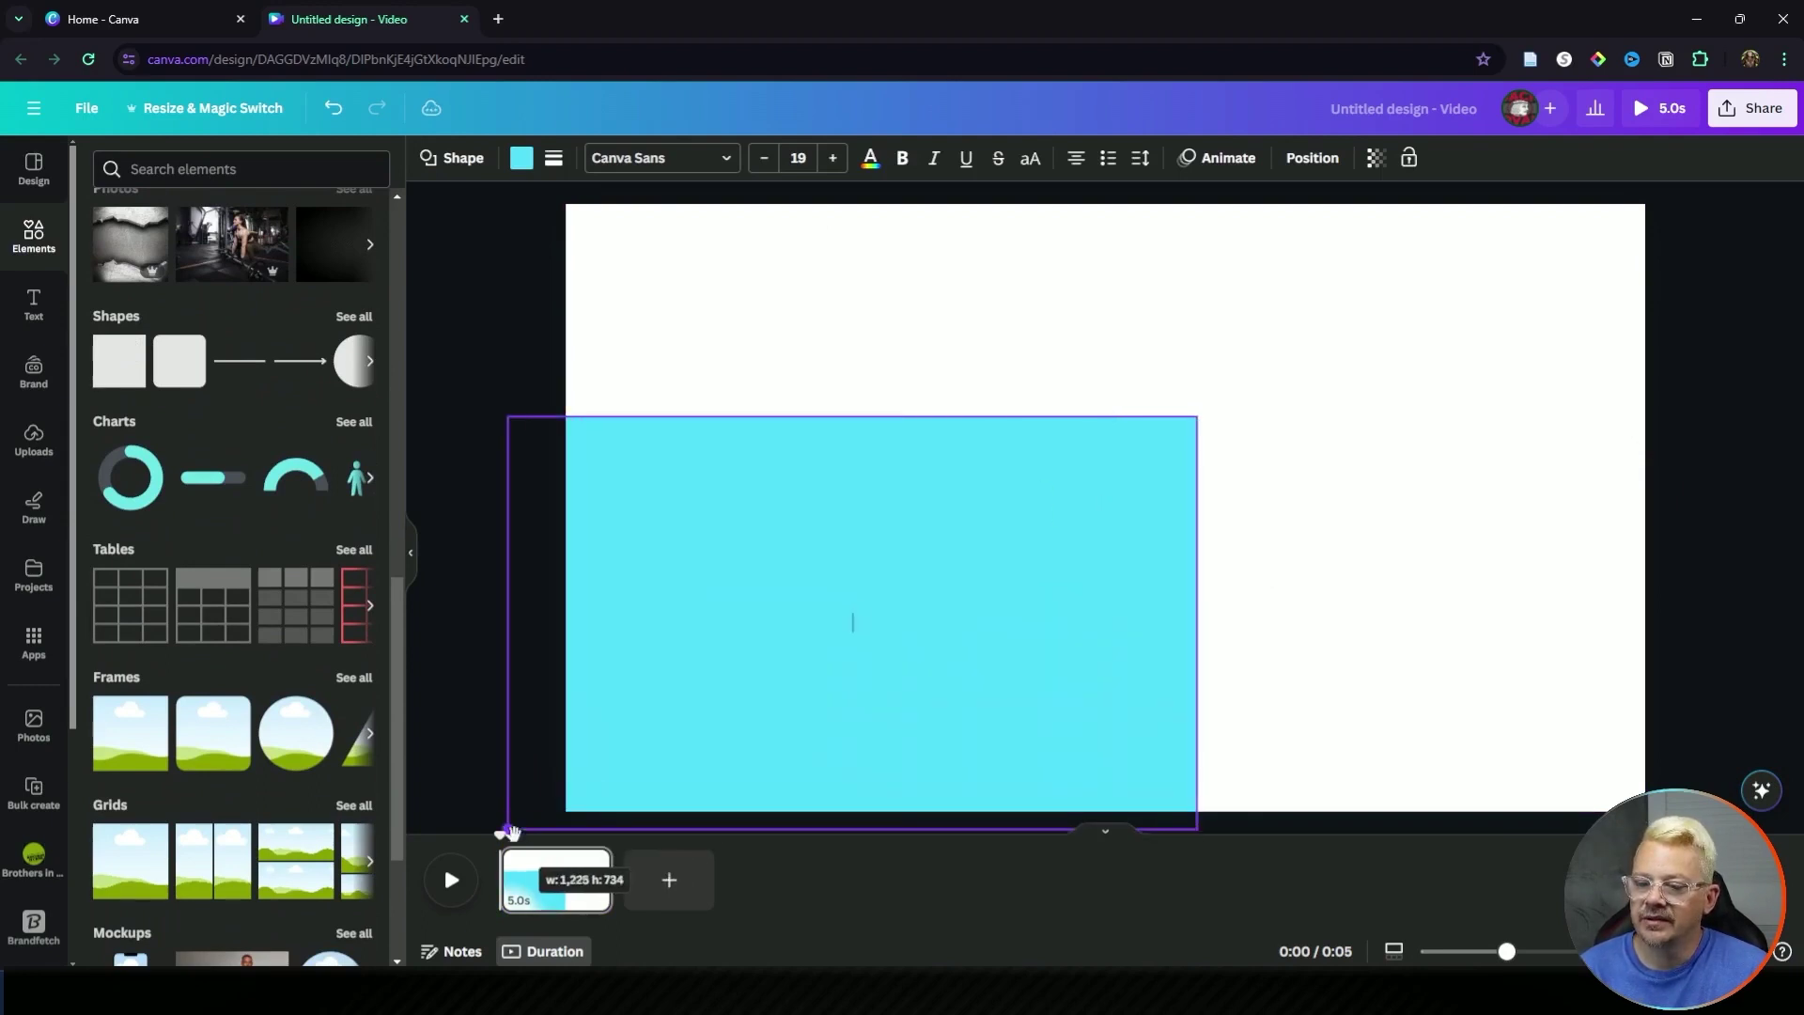
{"action": "left_click_drag", "start_coordinate": [508, 830], "coordinate": [542, 832]}
{"action": "left_click_drag", "start_coordinate": [1198, 415], "coordinate": [1705, 178]}
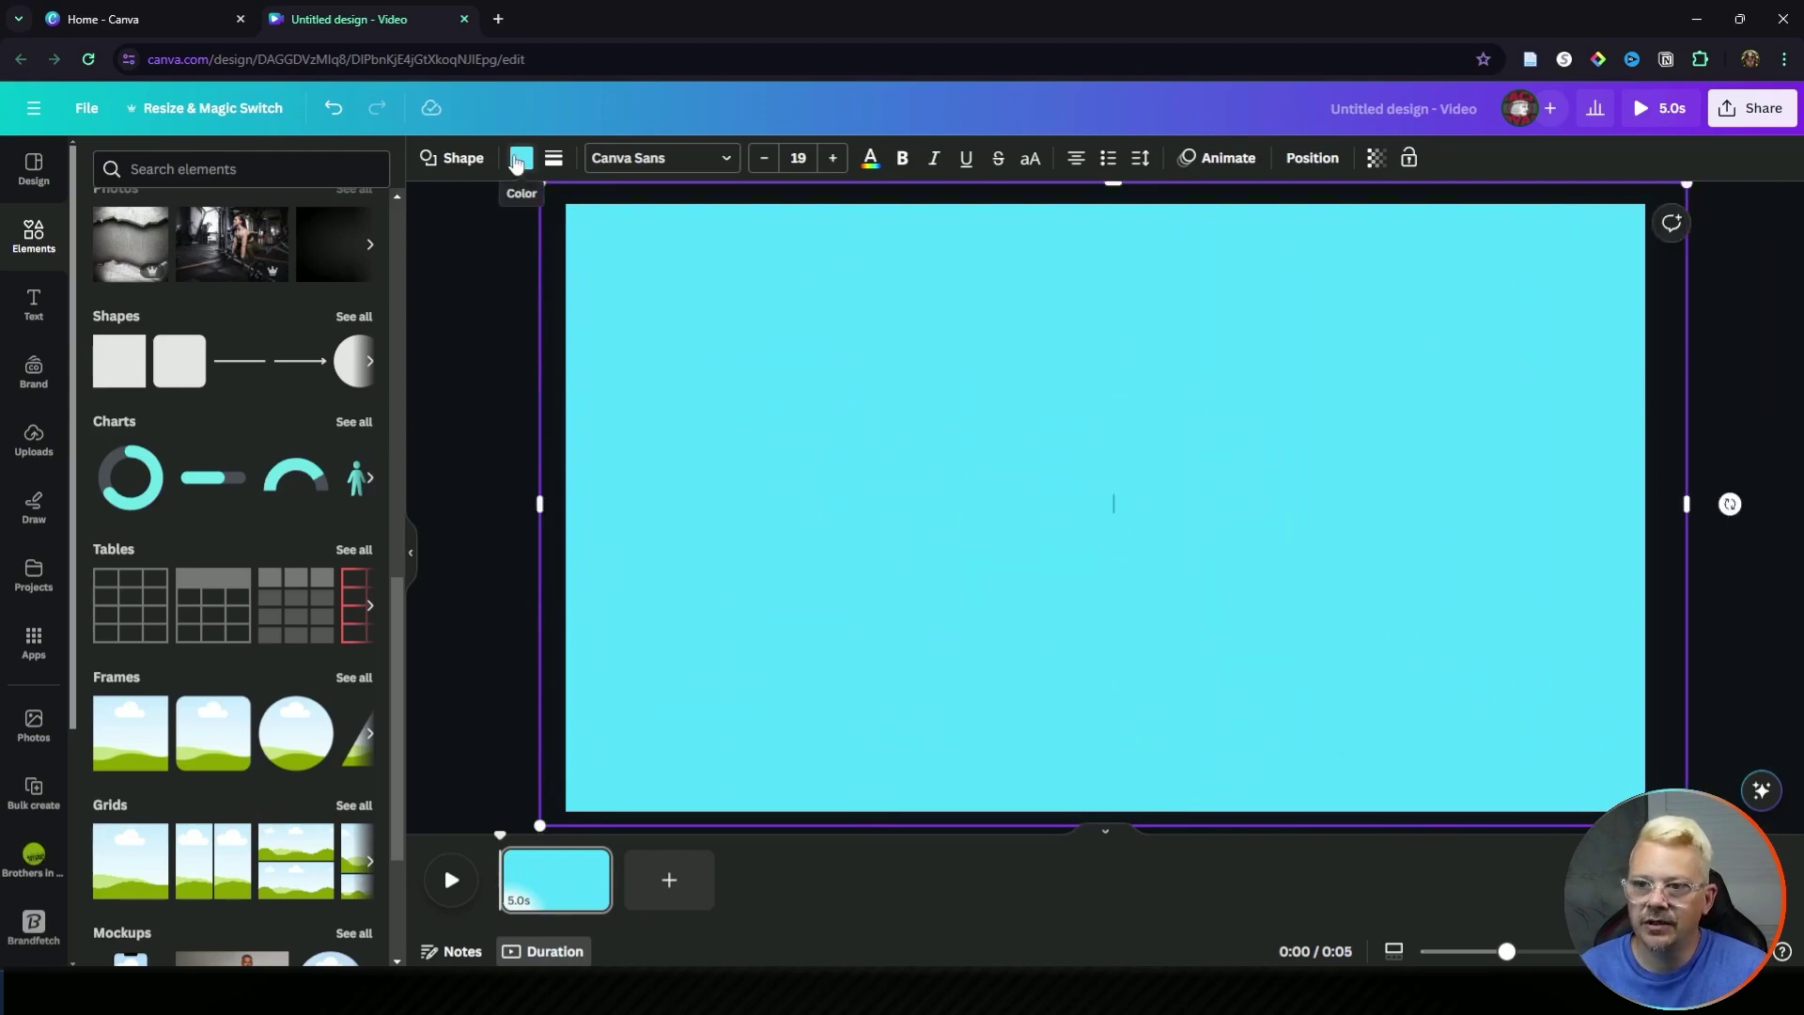
Step: Try other hues, then fill the rectangle with the cyan #54DEFD swatch
{"action": "left_click", "coordinate": [521, 160]}
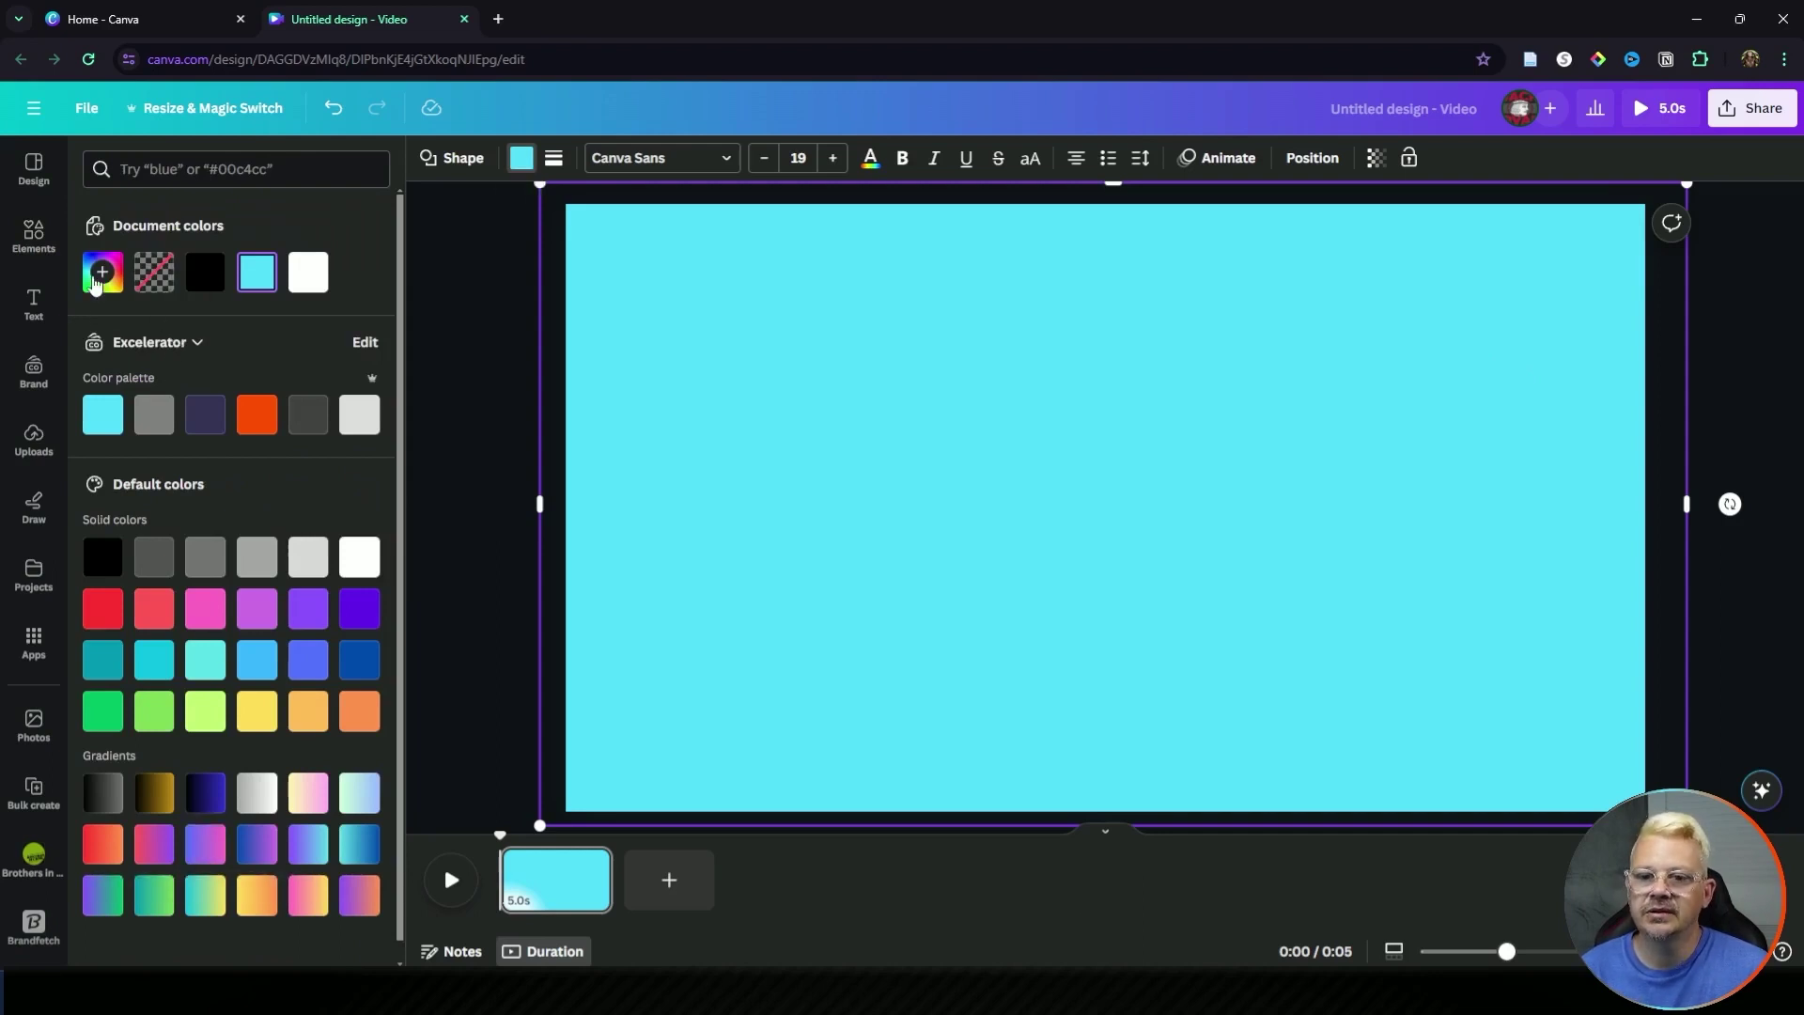
{"action": "left_click", "coordinate": [102, 272]}
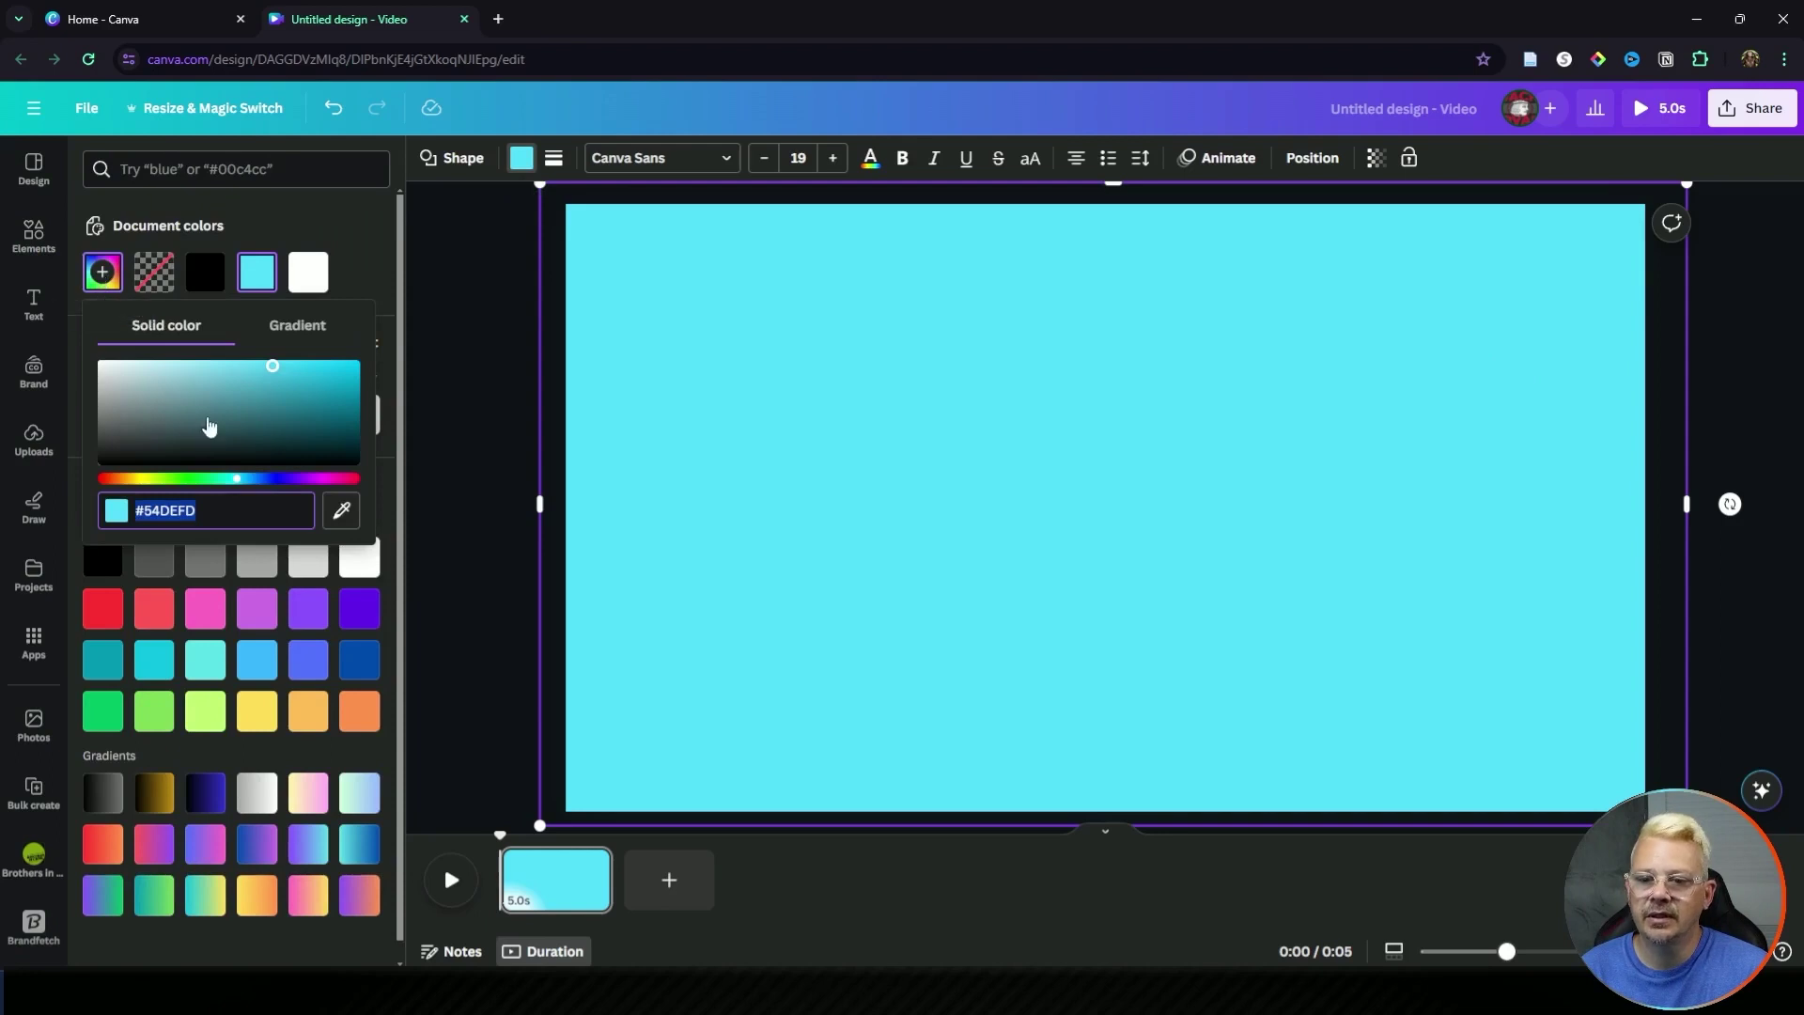
{"action": "mouse_move", "coordinate": [263, 481]}
{"action": "left_mouse_down"}
{"action": "mouse_move", "coordinate": [184, 481]}
{"action": "mouse_move", "coordinate": [299, 481]}
{"action": "mouse_move", "coordinate": [174, 480]}
{"action": "mouse_move", "coordinate": [261, 495]}
{"action": "left_mouse_up"}
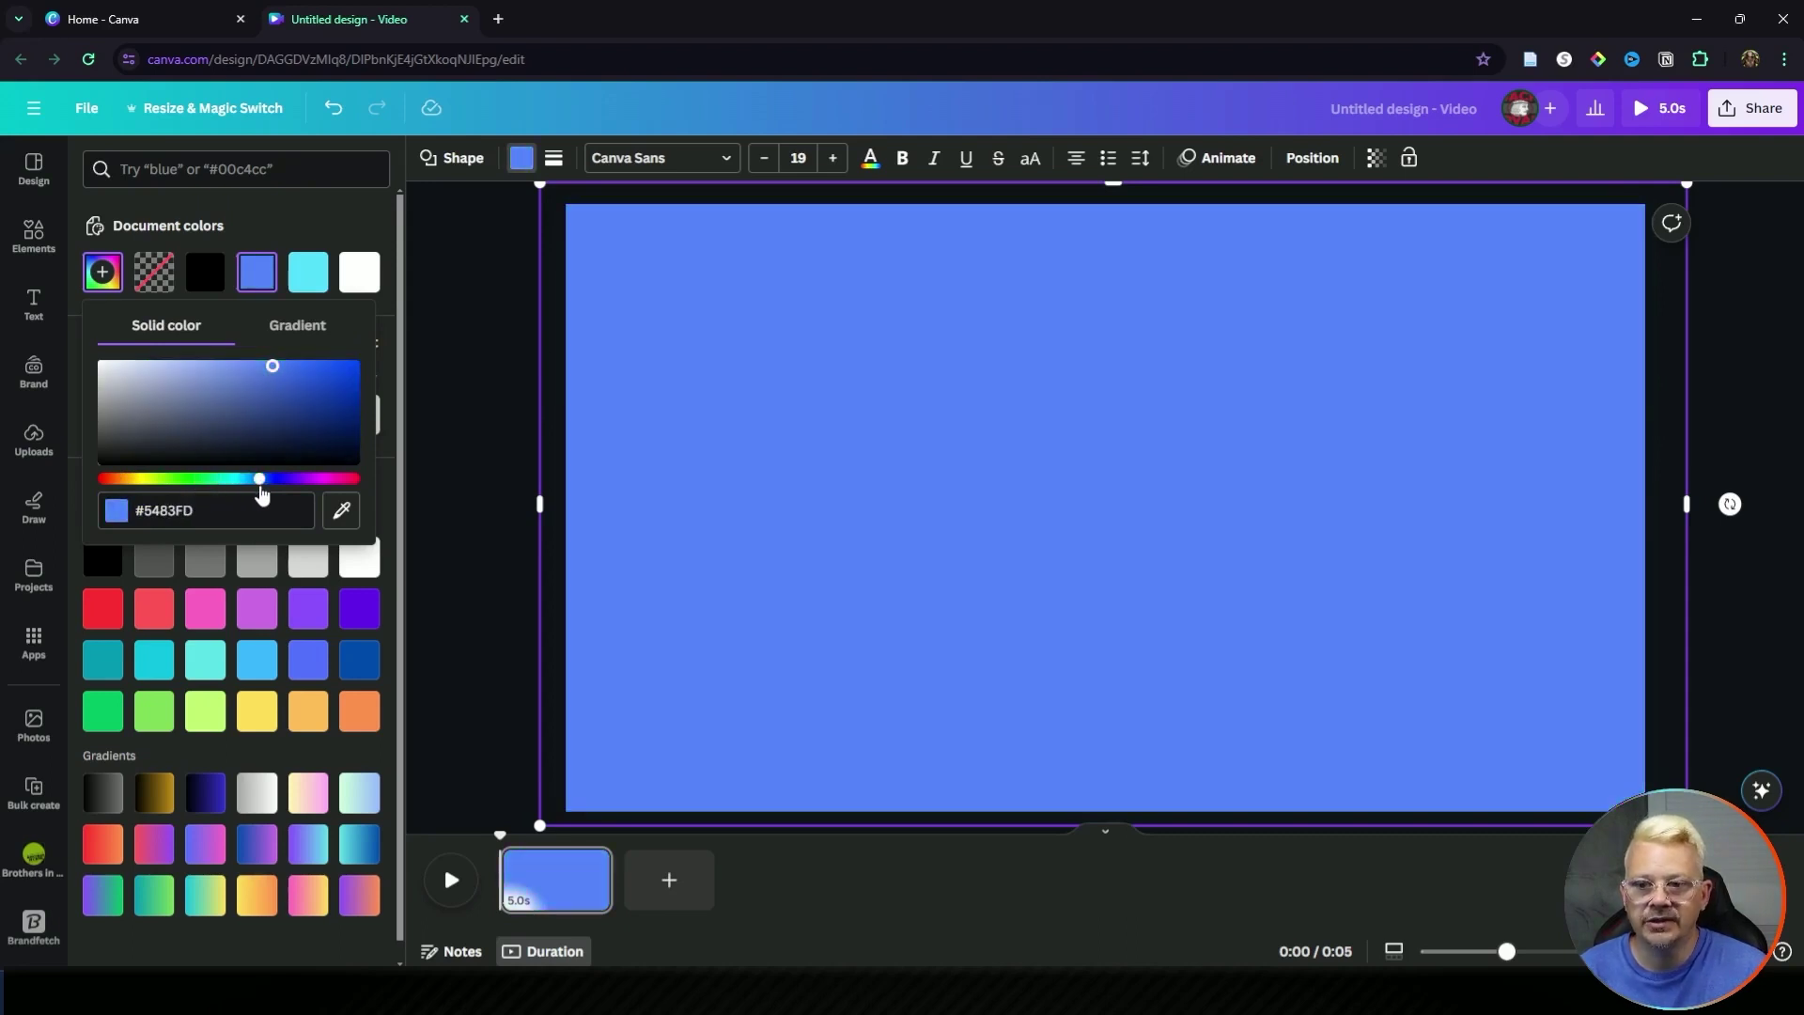
{"action": "left_click", "coordinate": [321, 222]}
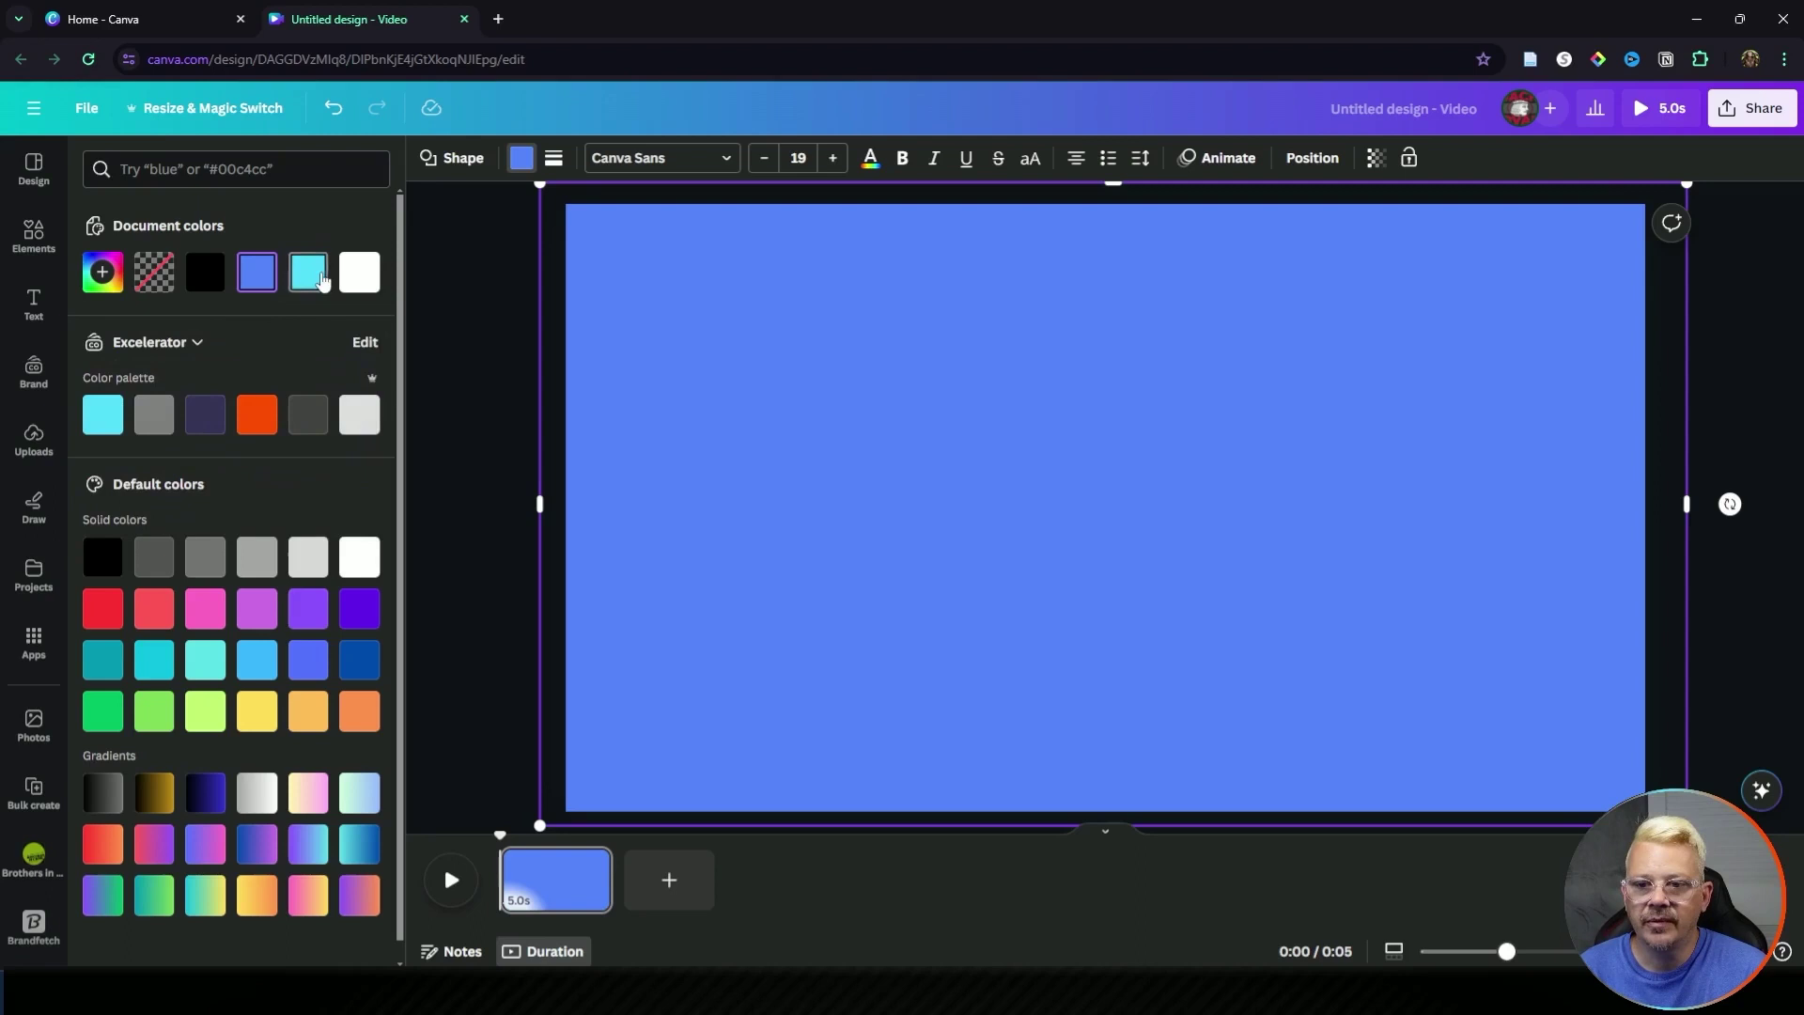
{"action": "left_click", "coordinate": [316, 282]}
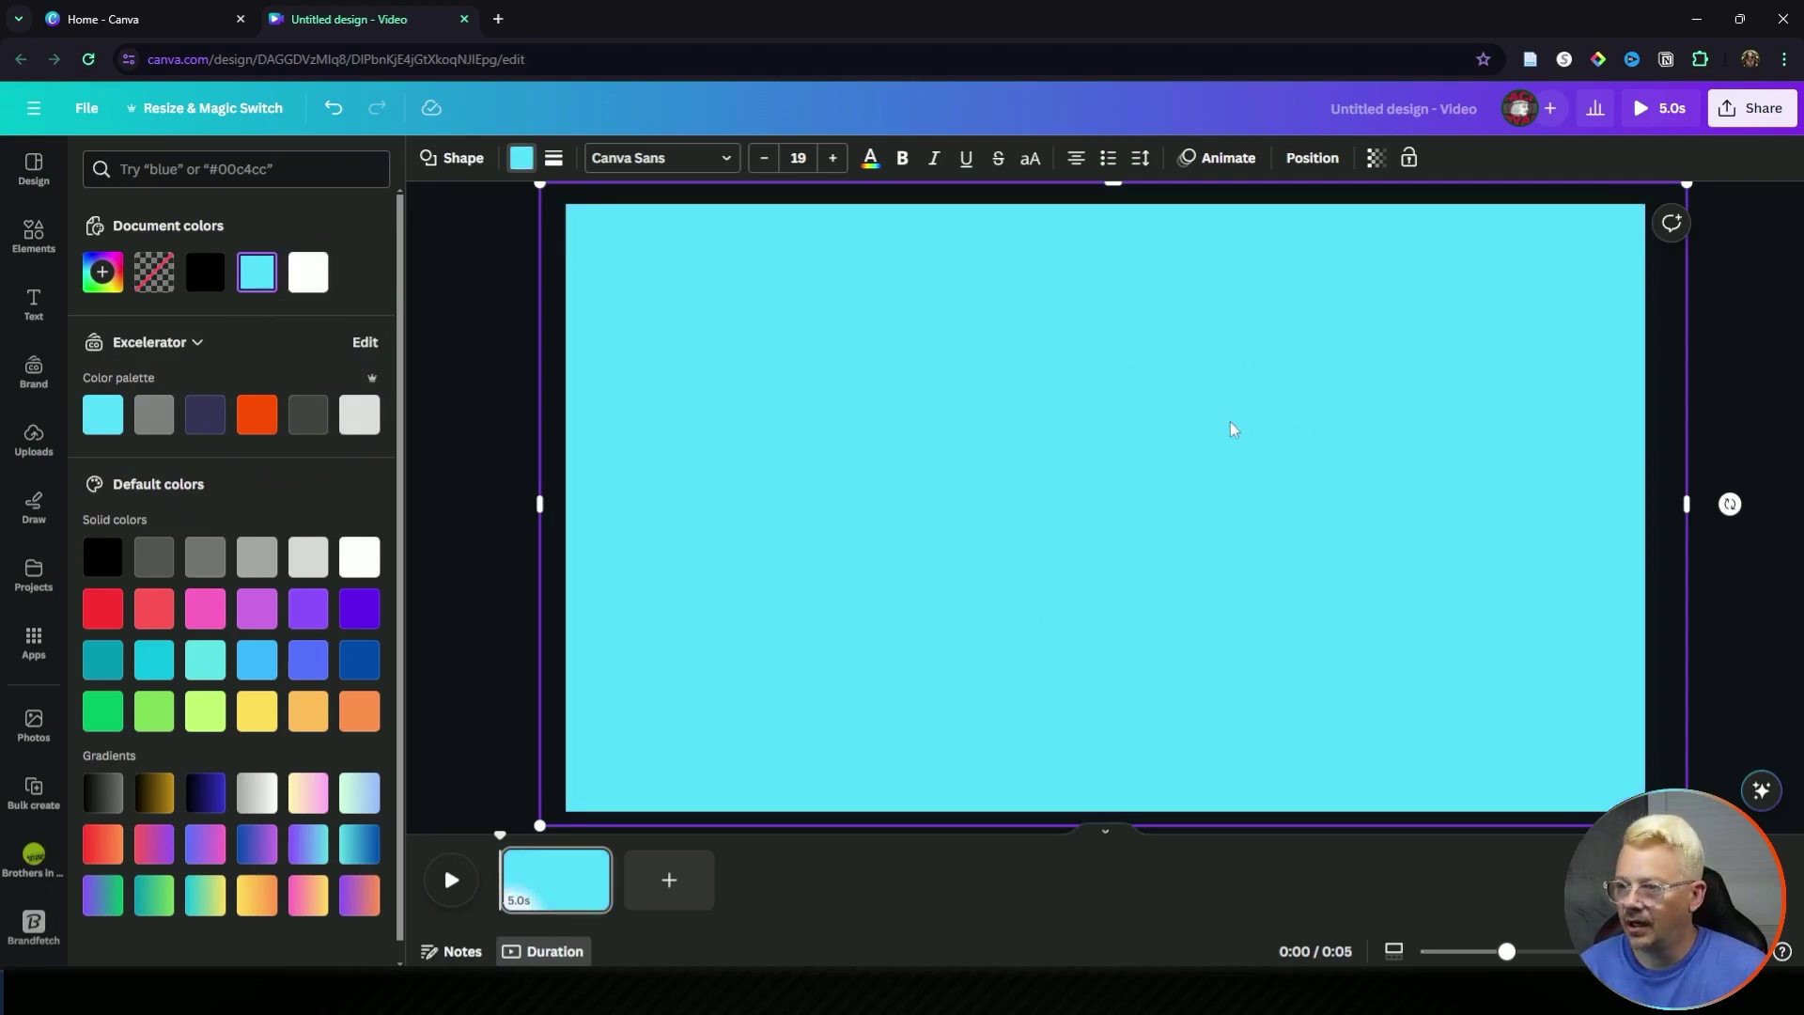
Step: Download the cyan design through Share > Download with PNG as the file type
{"action": "left_click", "coordinate": [1748, 113]}
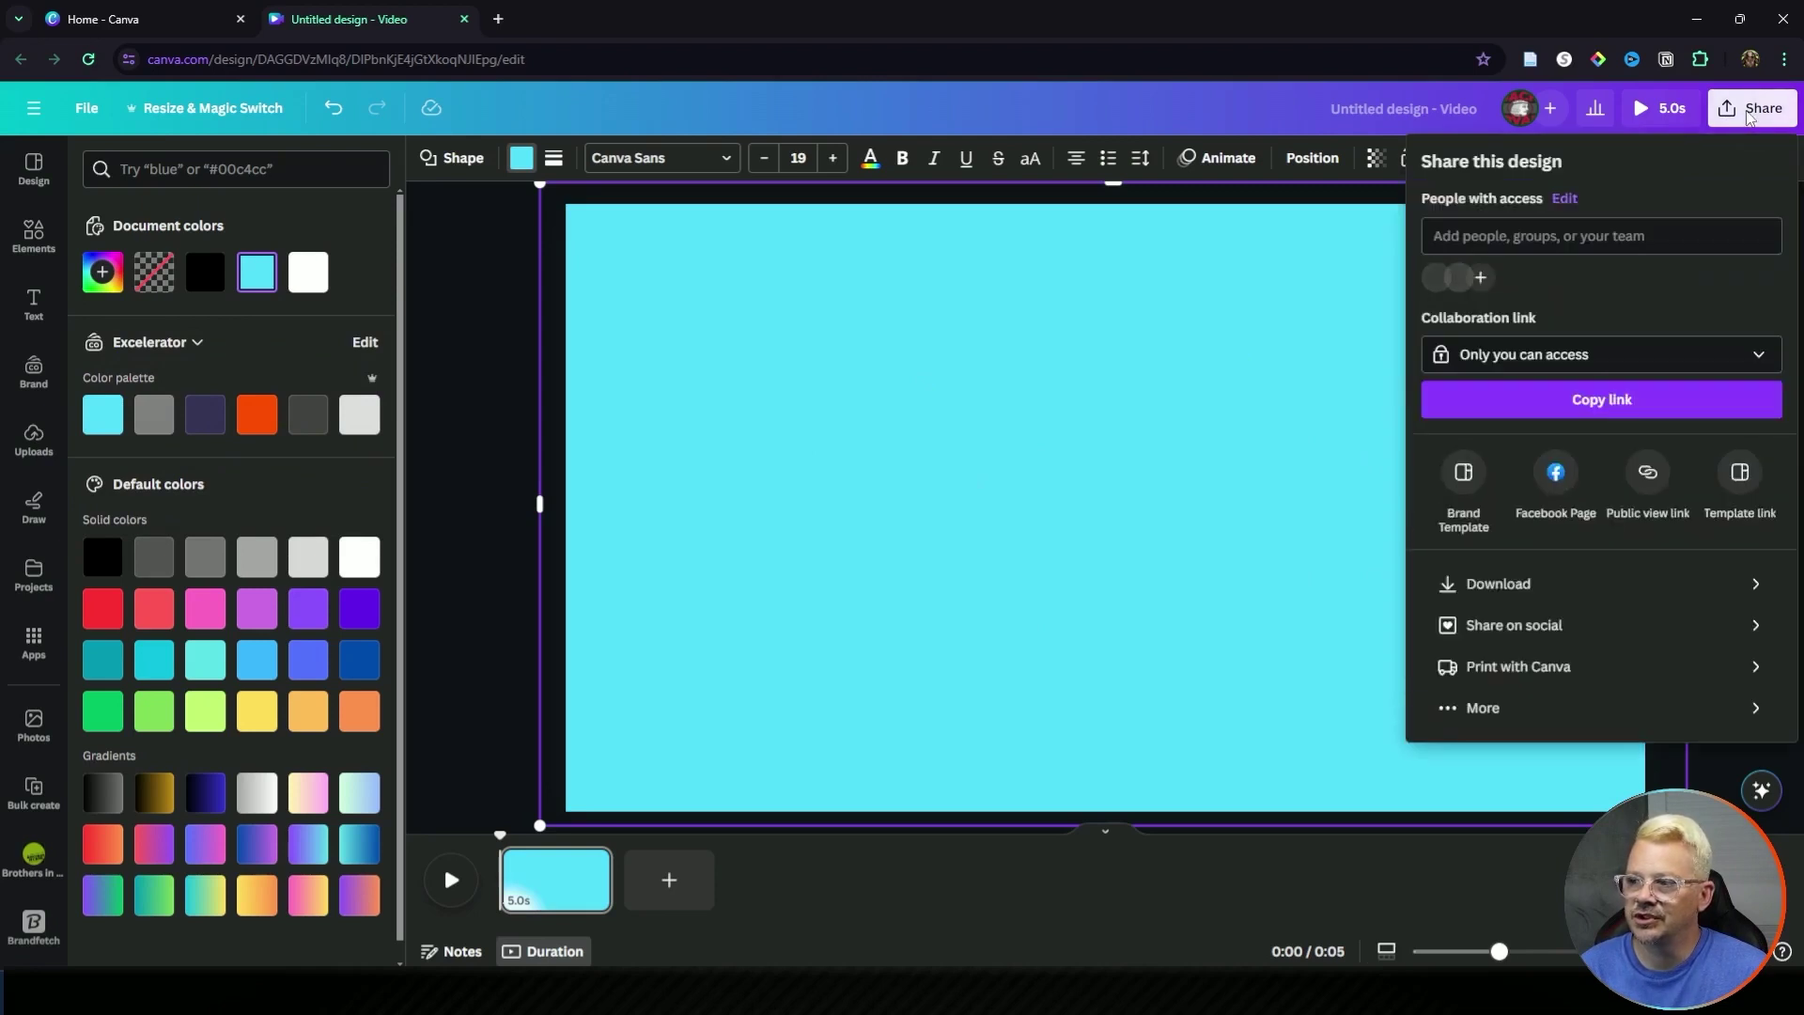
{"action": "left_click", "coordinate": [1493, 585]}
{"action": "left_click", "coordinate": [1515, 244]}
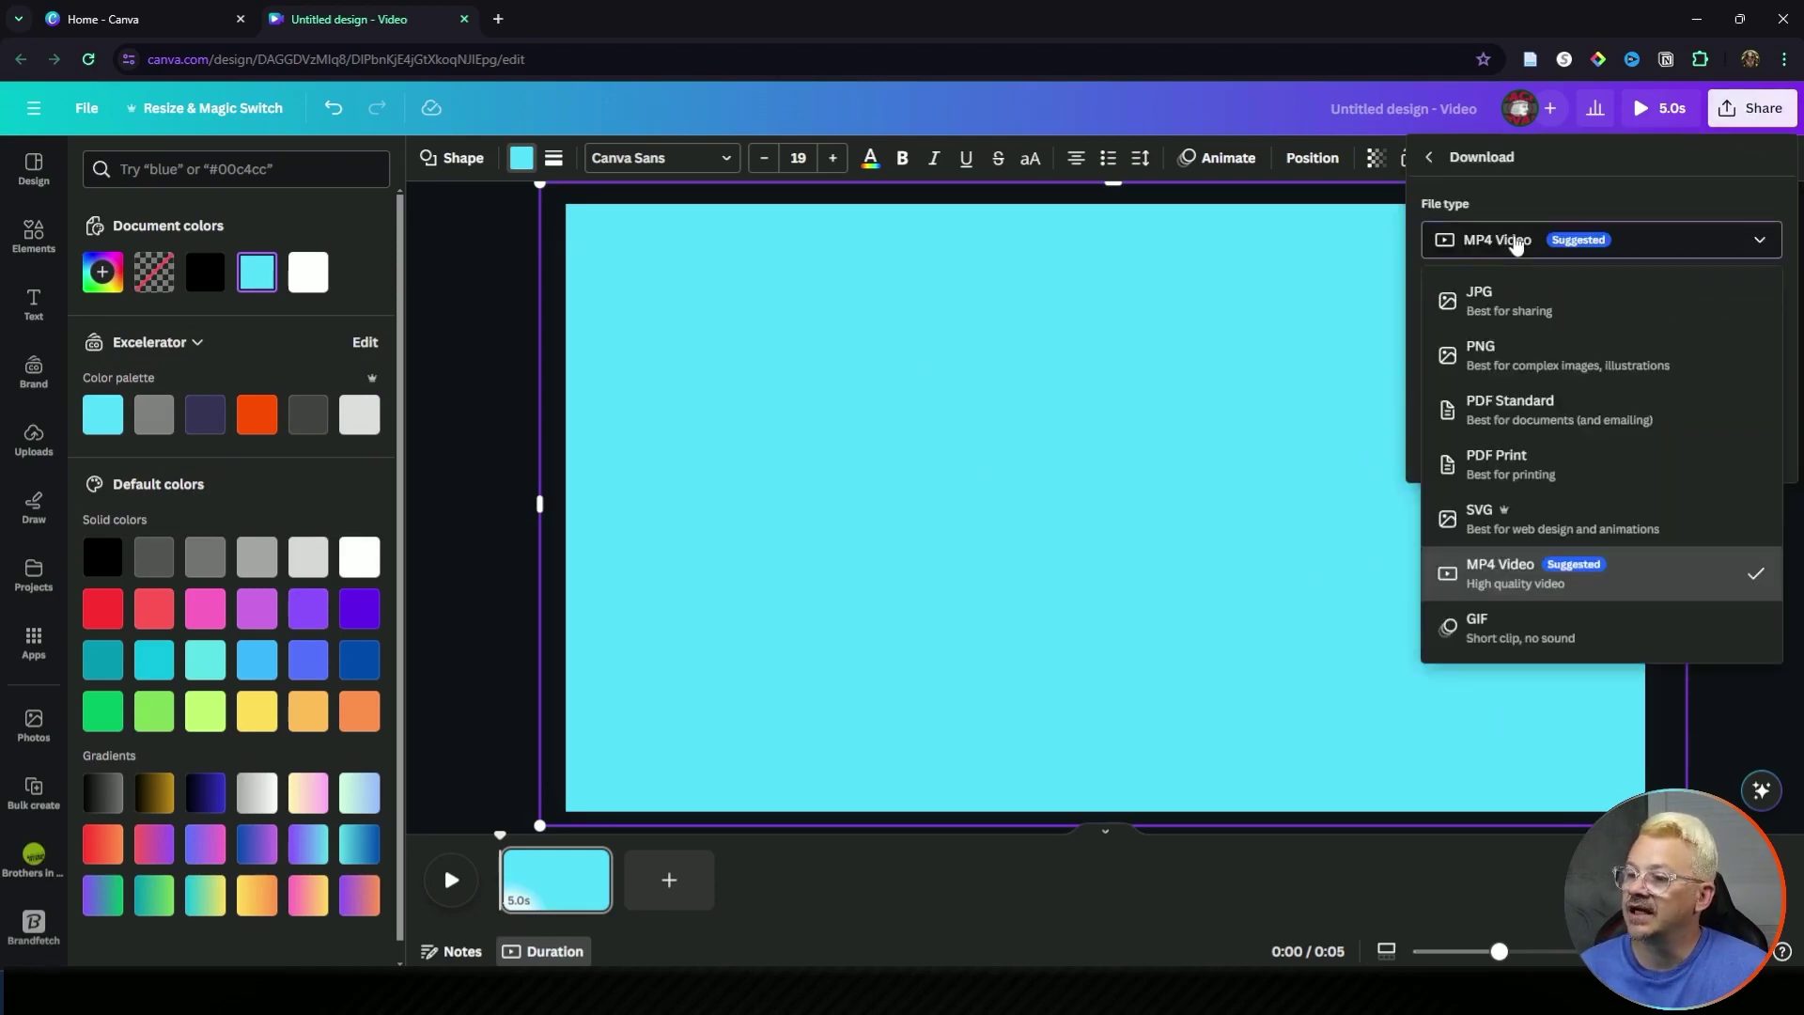
{"action": "left_click", "coordinate": [1489, 355]}
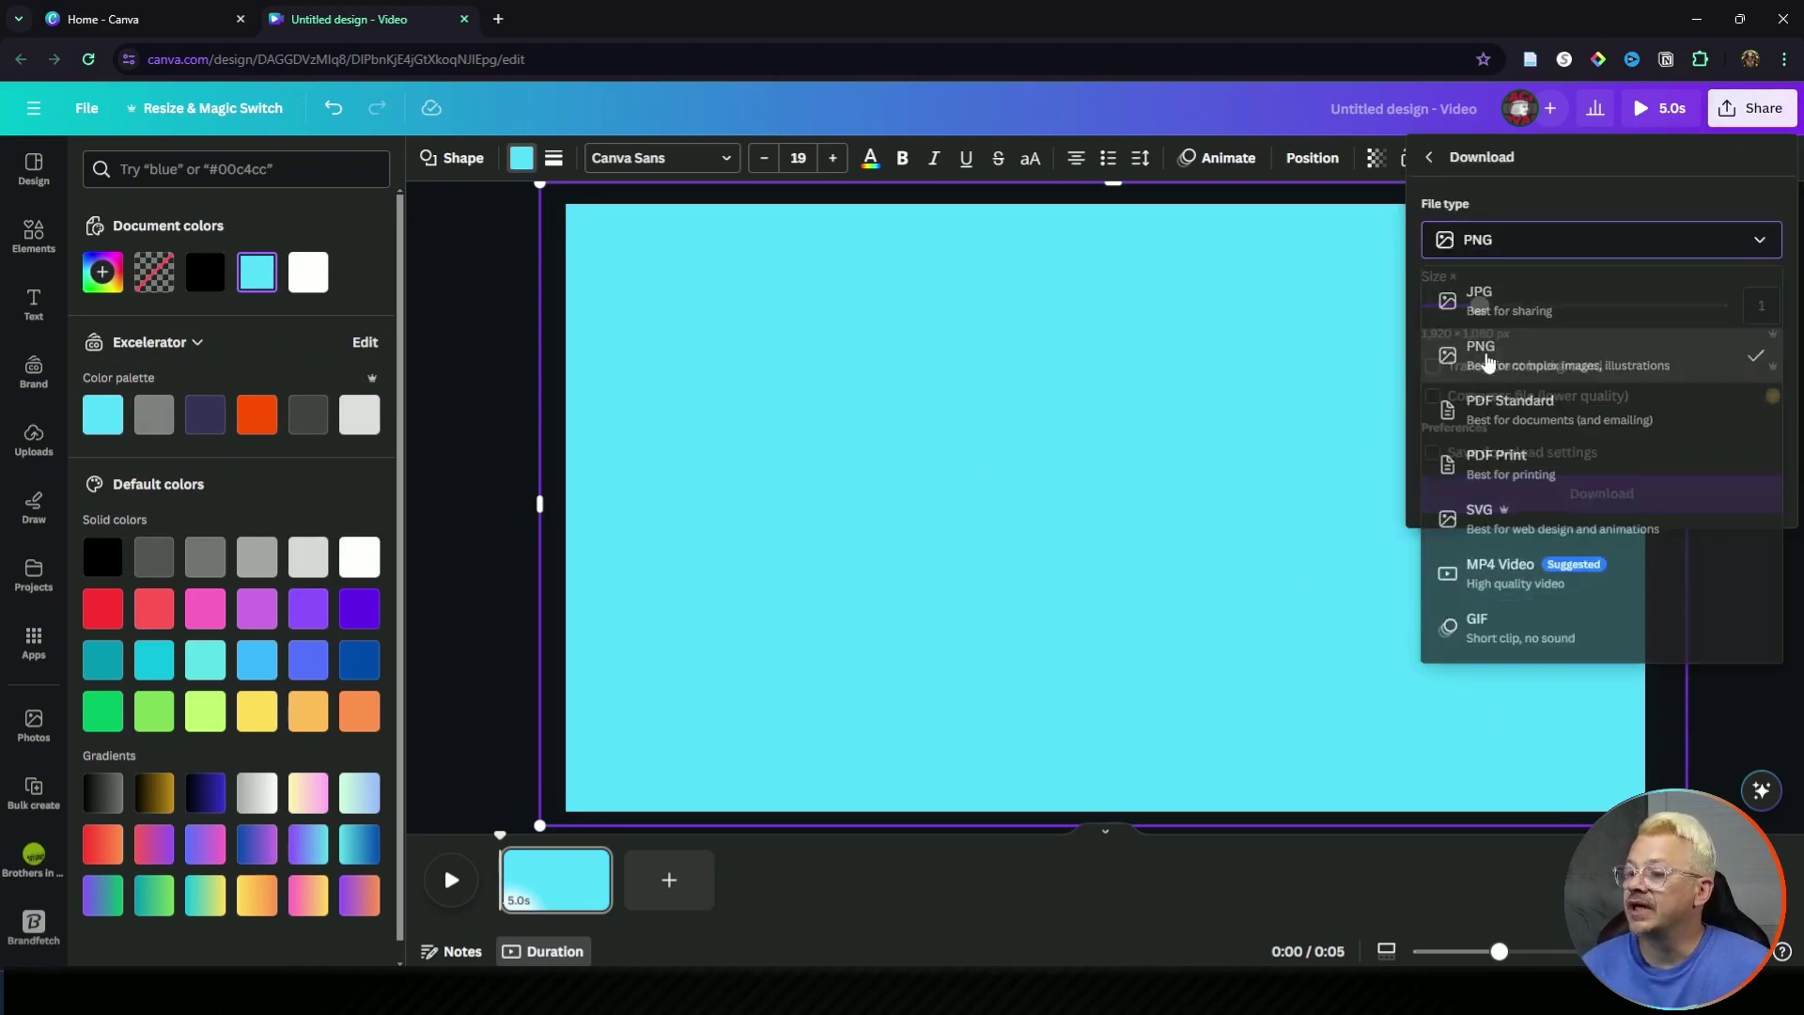
{"action": "left_click", "coordinate": [1594, 492]}
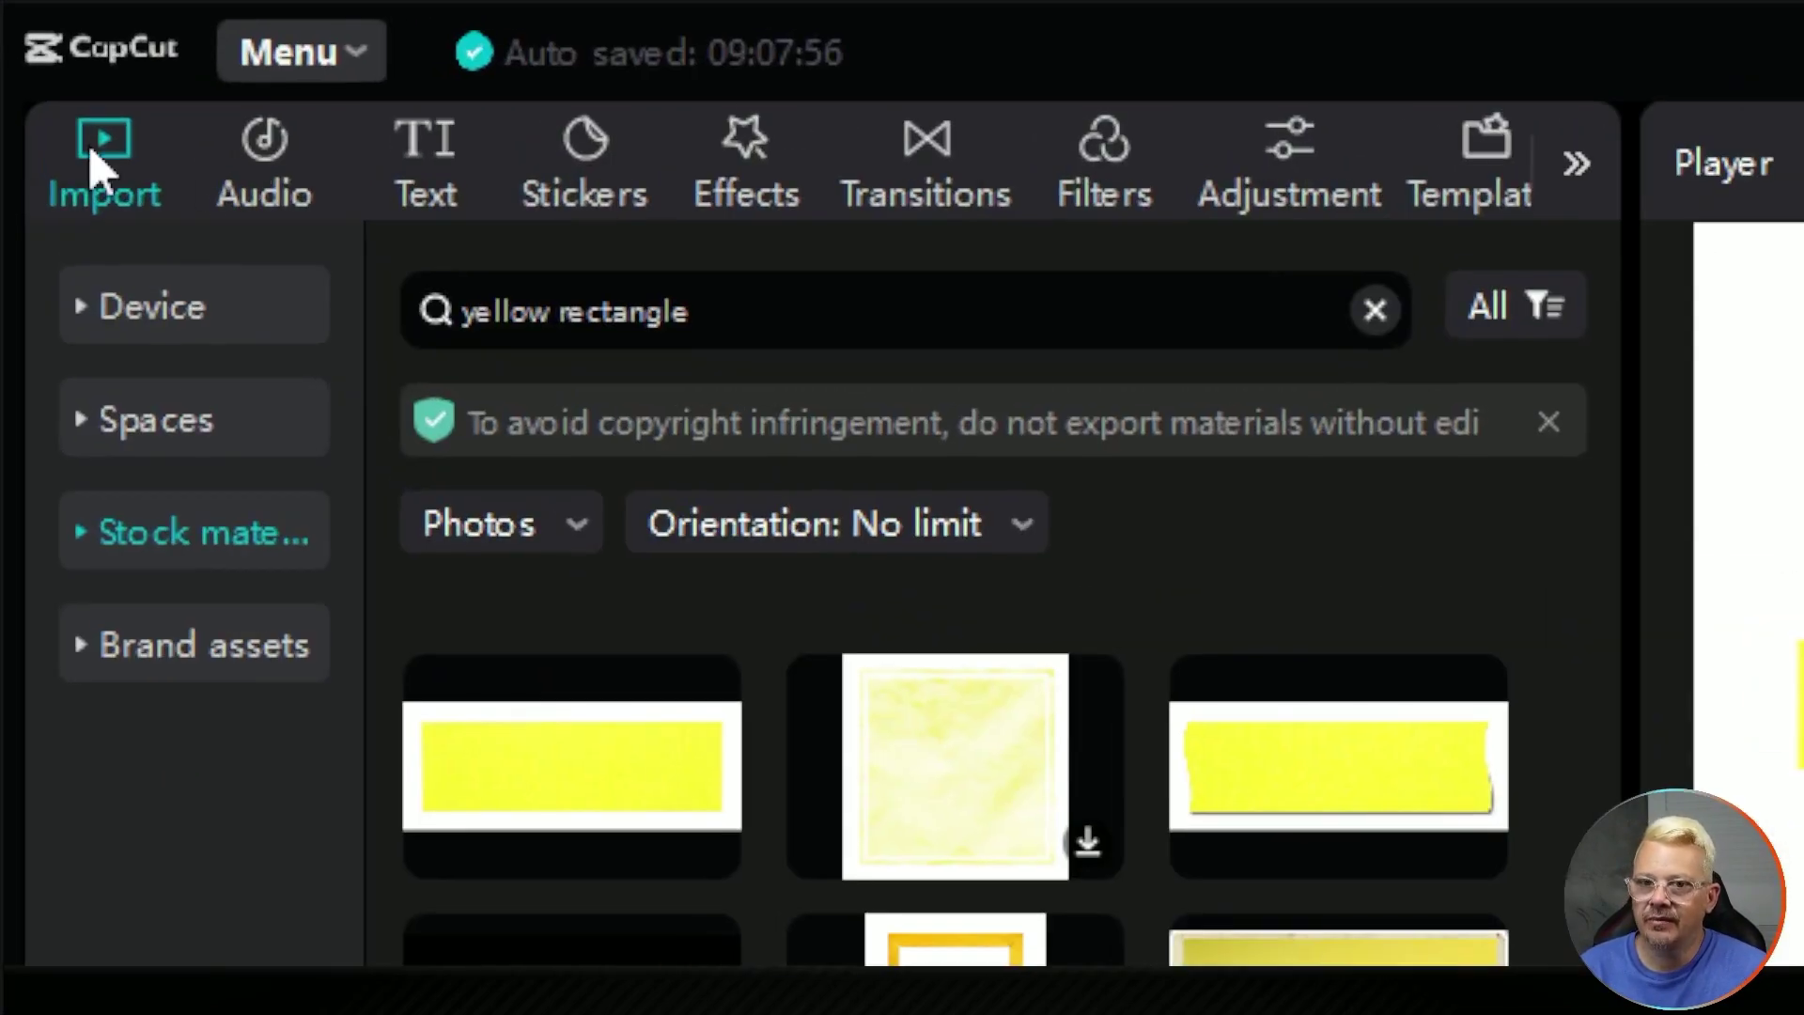
Step: Import Untitled design.png from the device and delete the third sticky-note clip
{"action": "left_click", "coordinate": [196, 324]}
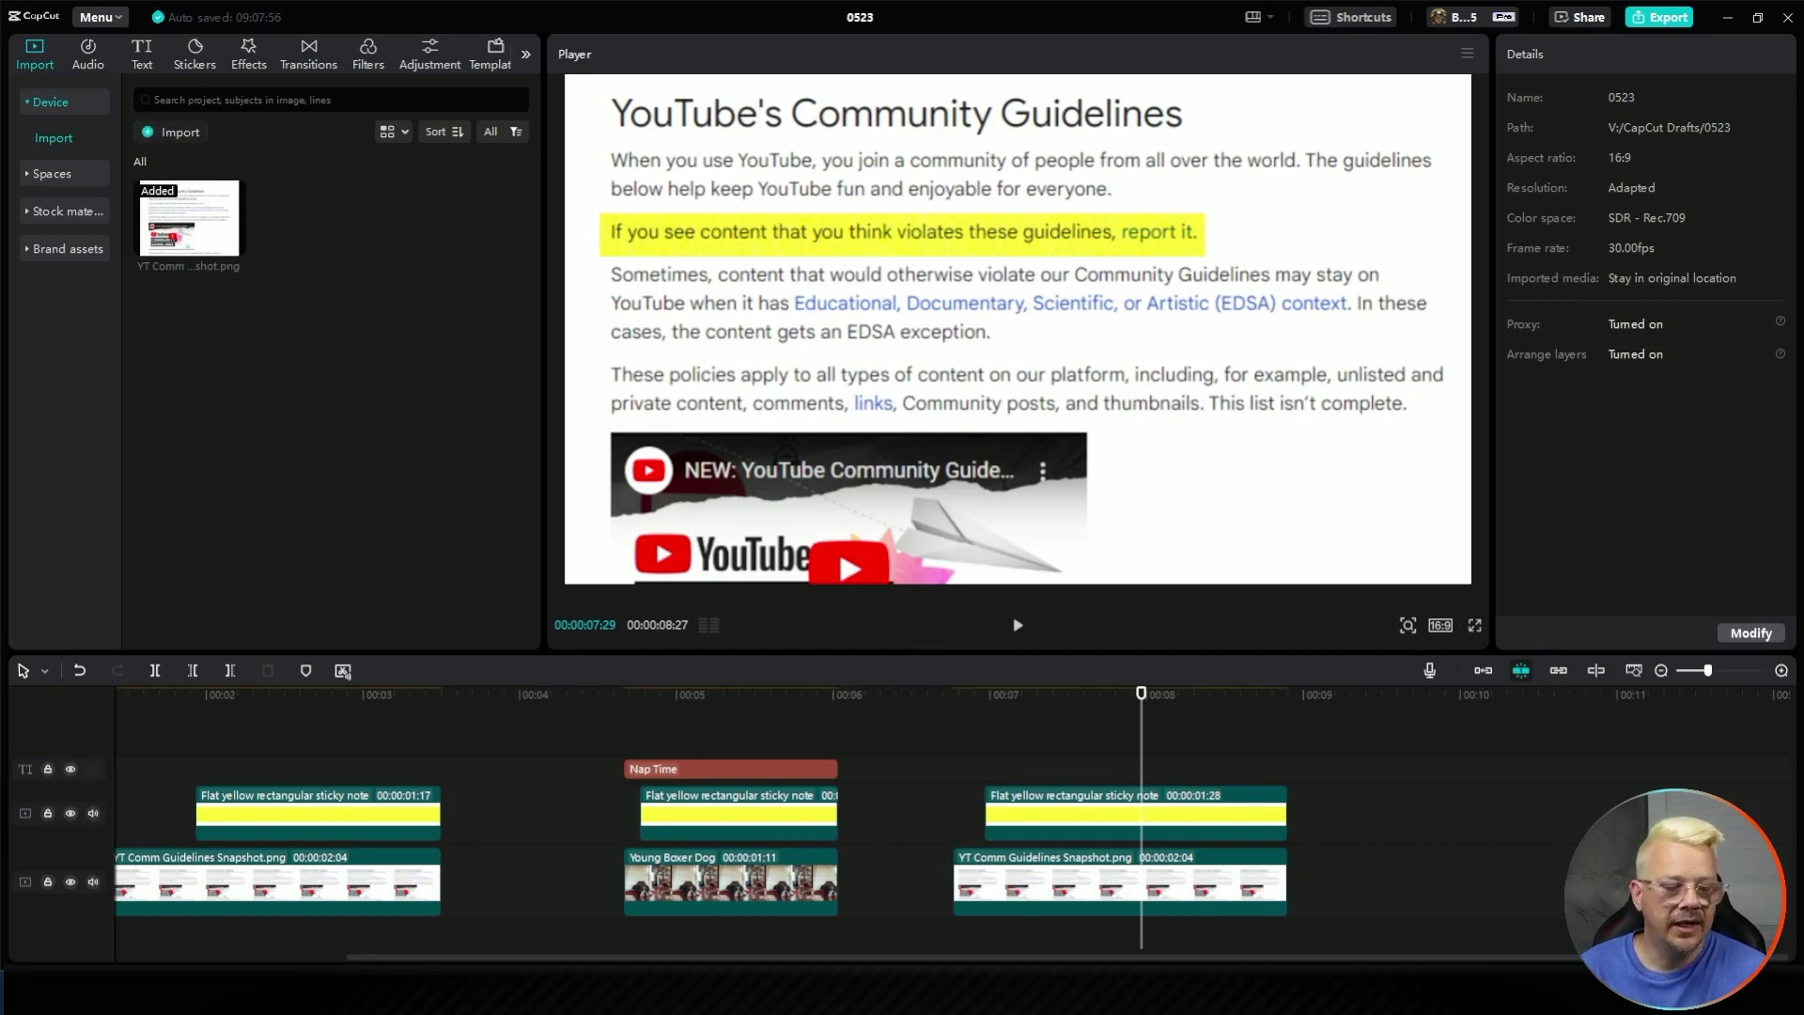
{"action": "left_click_drag", "start_coordinate": [2, 349], "coordinate": [373, 395]}
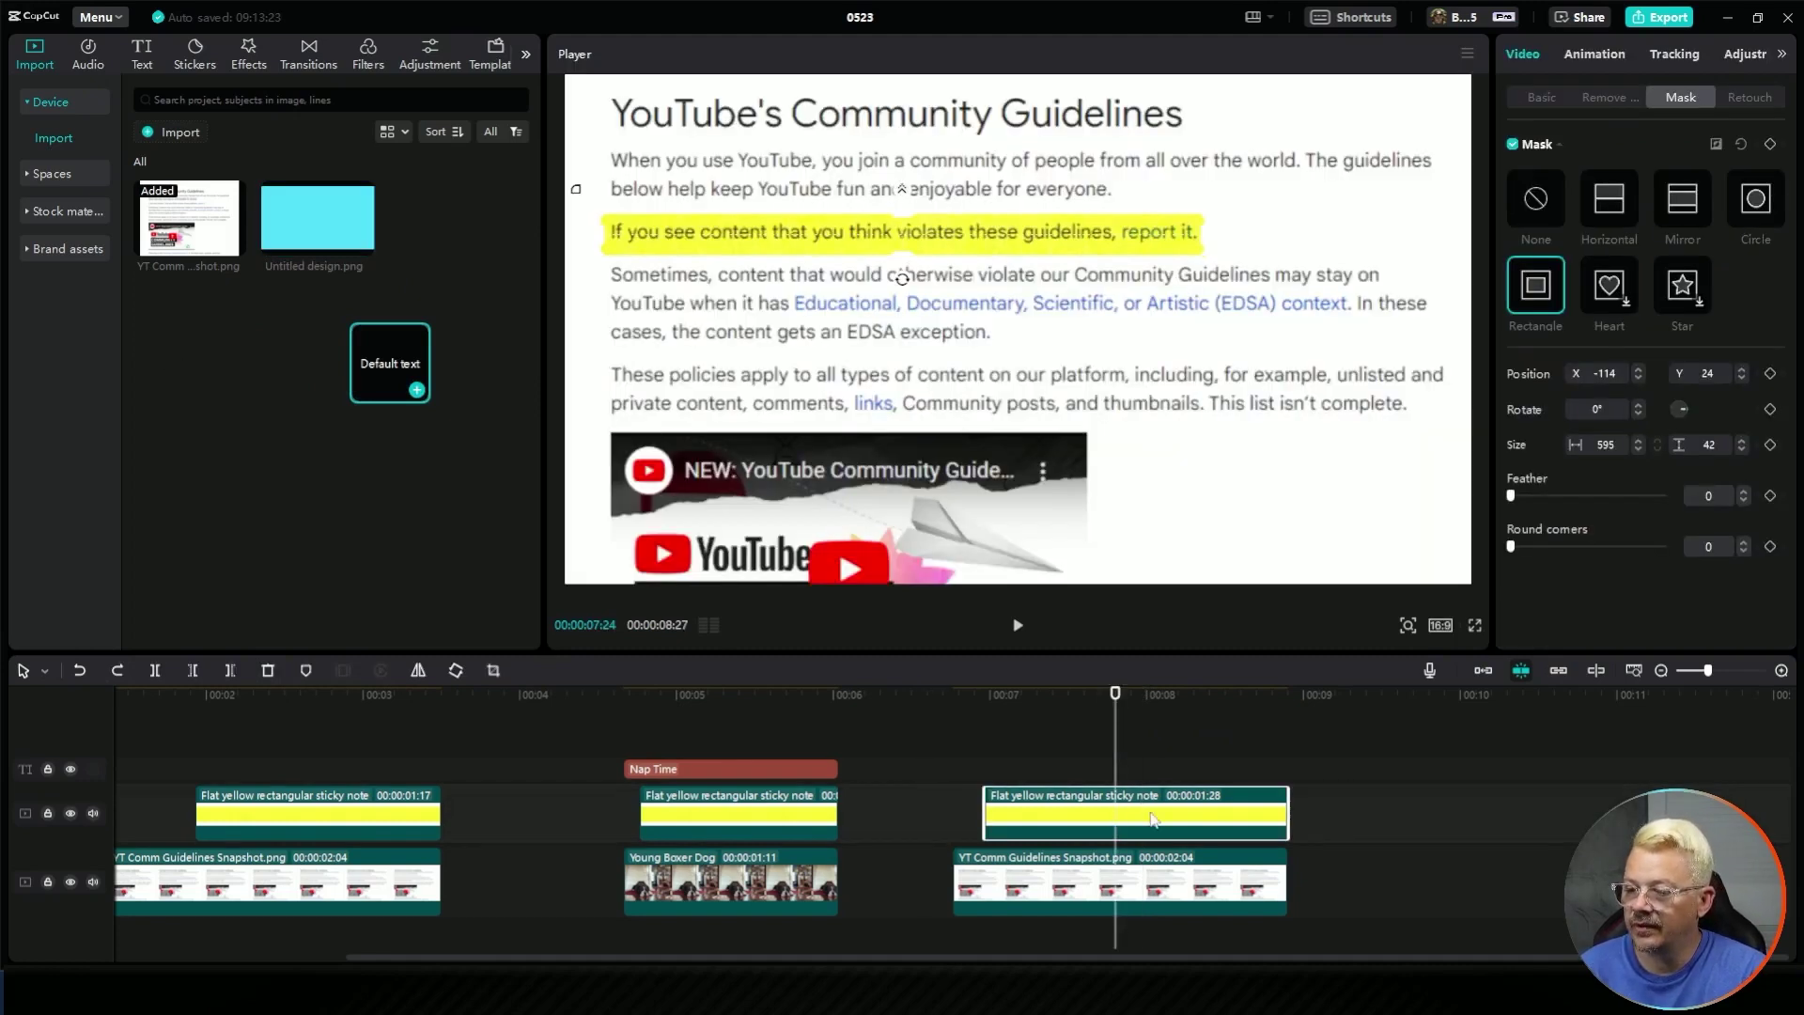
{"action": "key", "text": "Delete"}
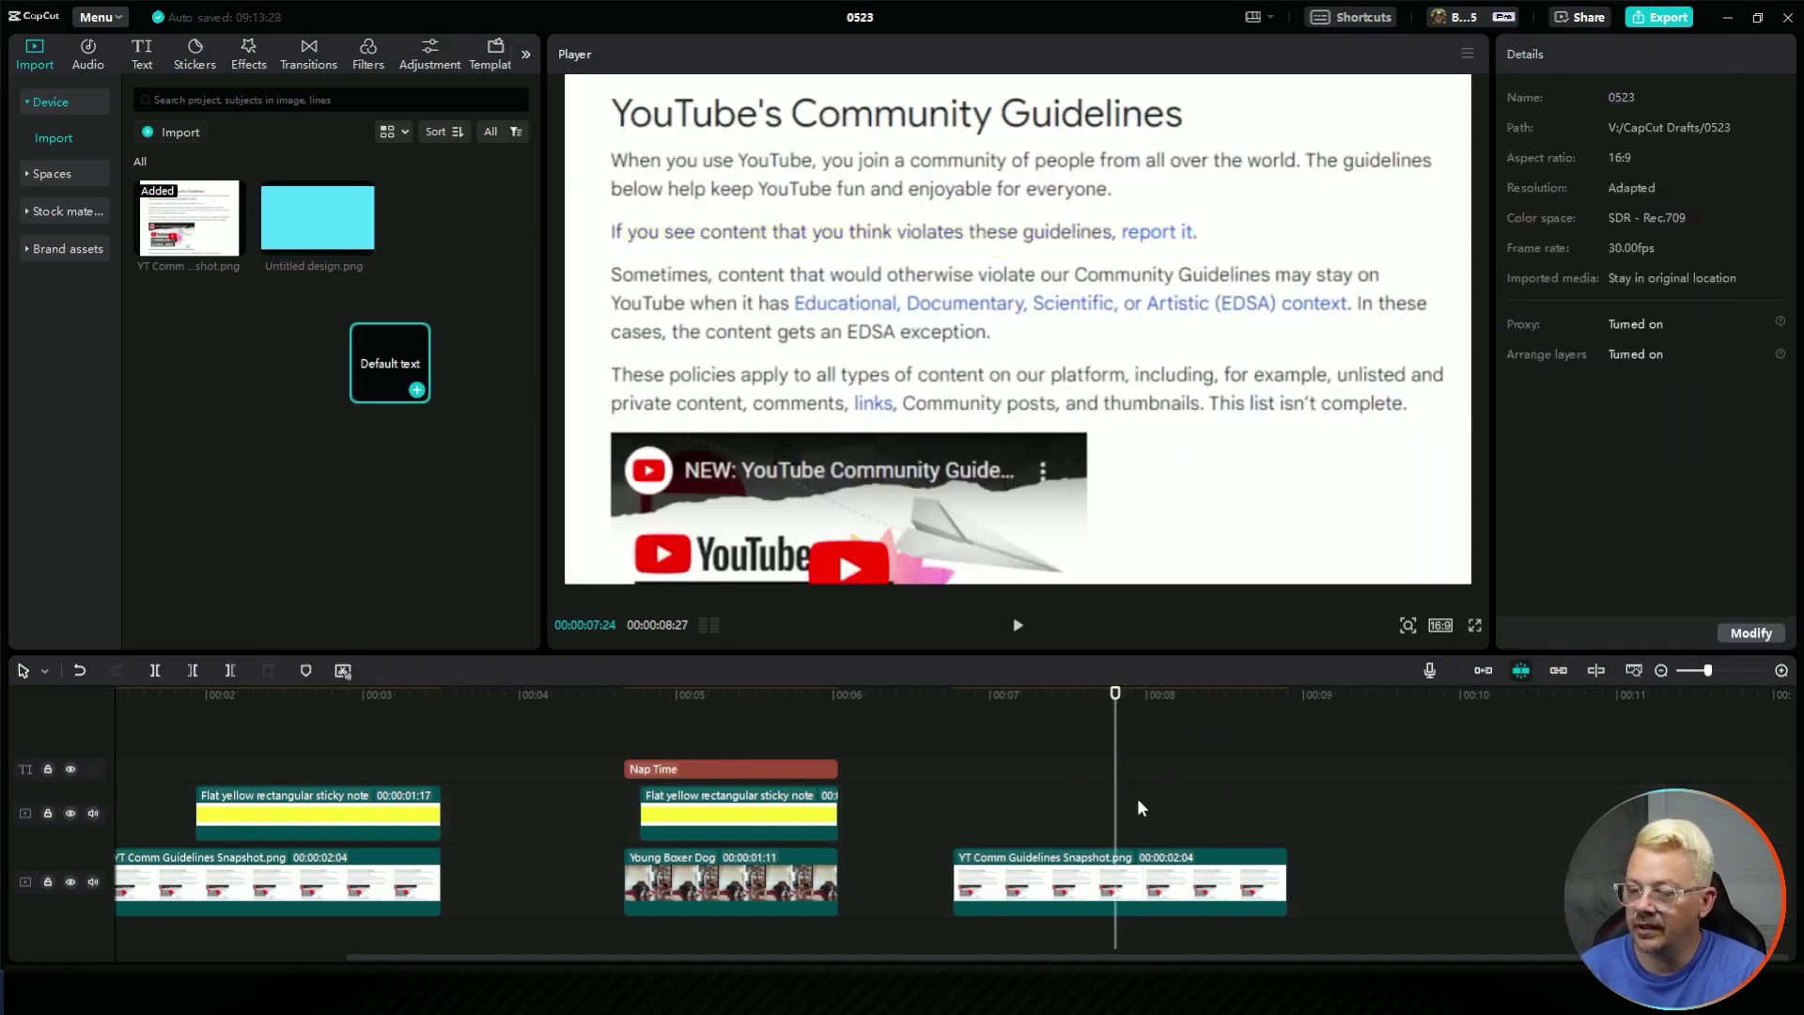
Step: Place the teal image above the last screenshot clip and trim it to end at 1:28
{"action": "left_click_drag", "start_coordinate": [319, 224], "coordinate": [949, 803]}
{"action": "mouse_move", "coordinate": [960, 697]}
{"action": "left_mouse_down"}
{"action": "mouse_move", "coordinate": [938, 697]}
{"action": "mouse_move", "coordinate": [953, 699]}
{"action": "left_mouse_up"}
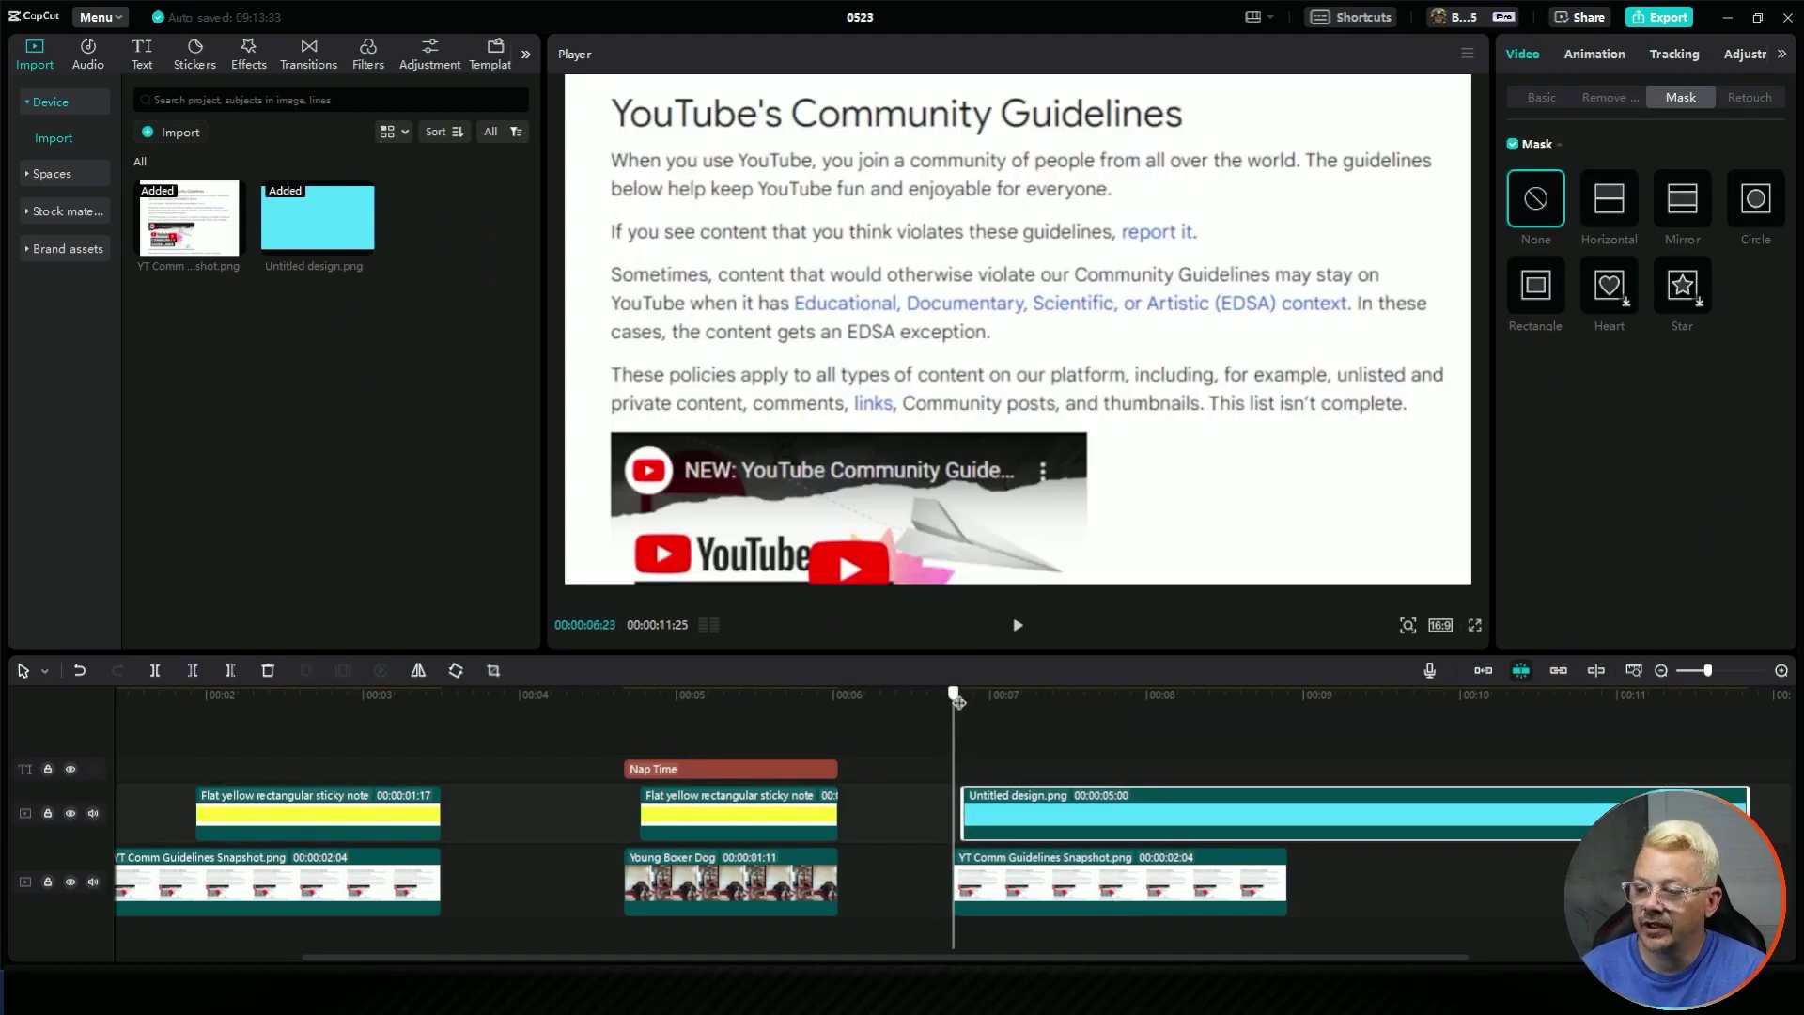
{"action": "left_click_drag", "start_coordinate": [1000, 816], "coordinate": [1022, 816]}
{"action": "left_click_drag", "start_coordinate": [1769, 814], "coordinate": [1289, 811]}
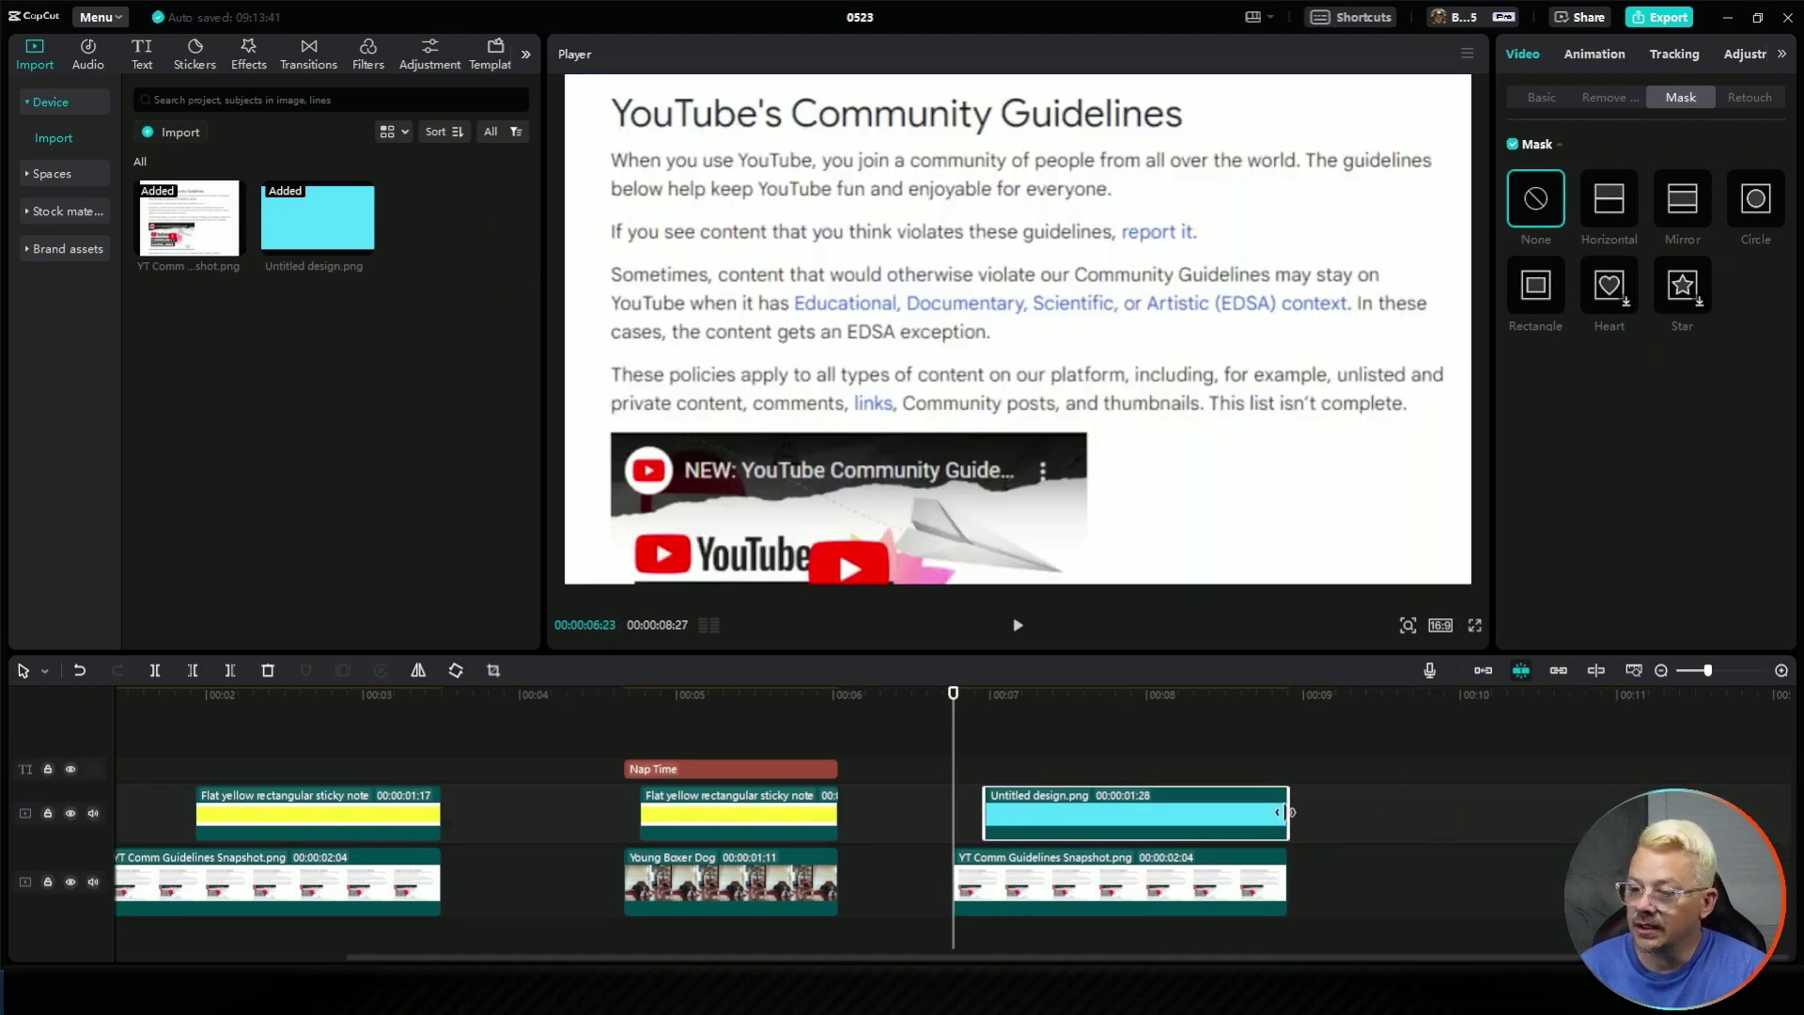
Step: Set the teal Untitled design overlay's blend mode to Multiply over the guidelines screenshot
{"action": "left_click", "coordinate": [1084, 700]}
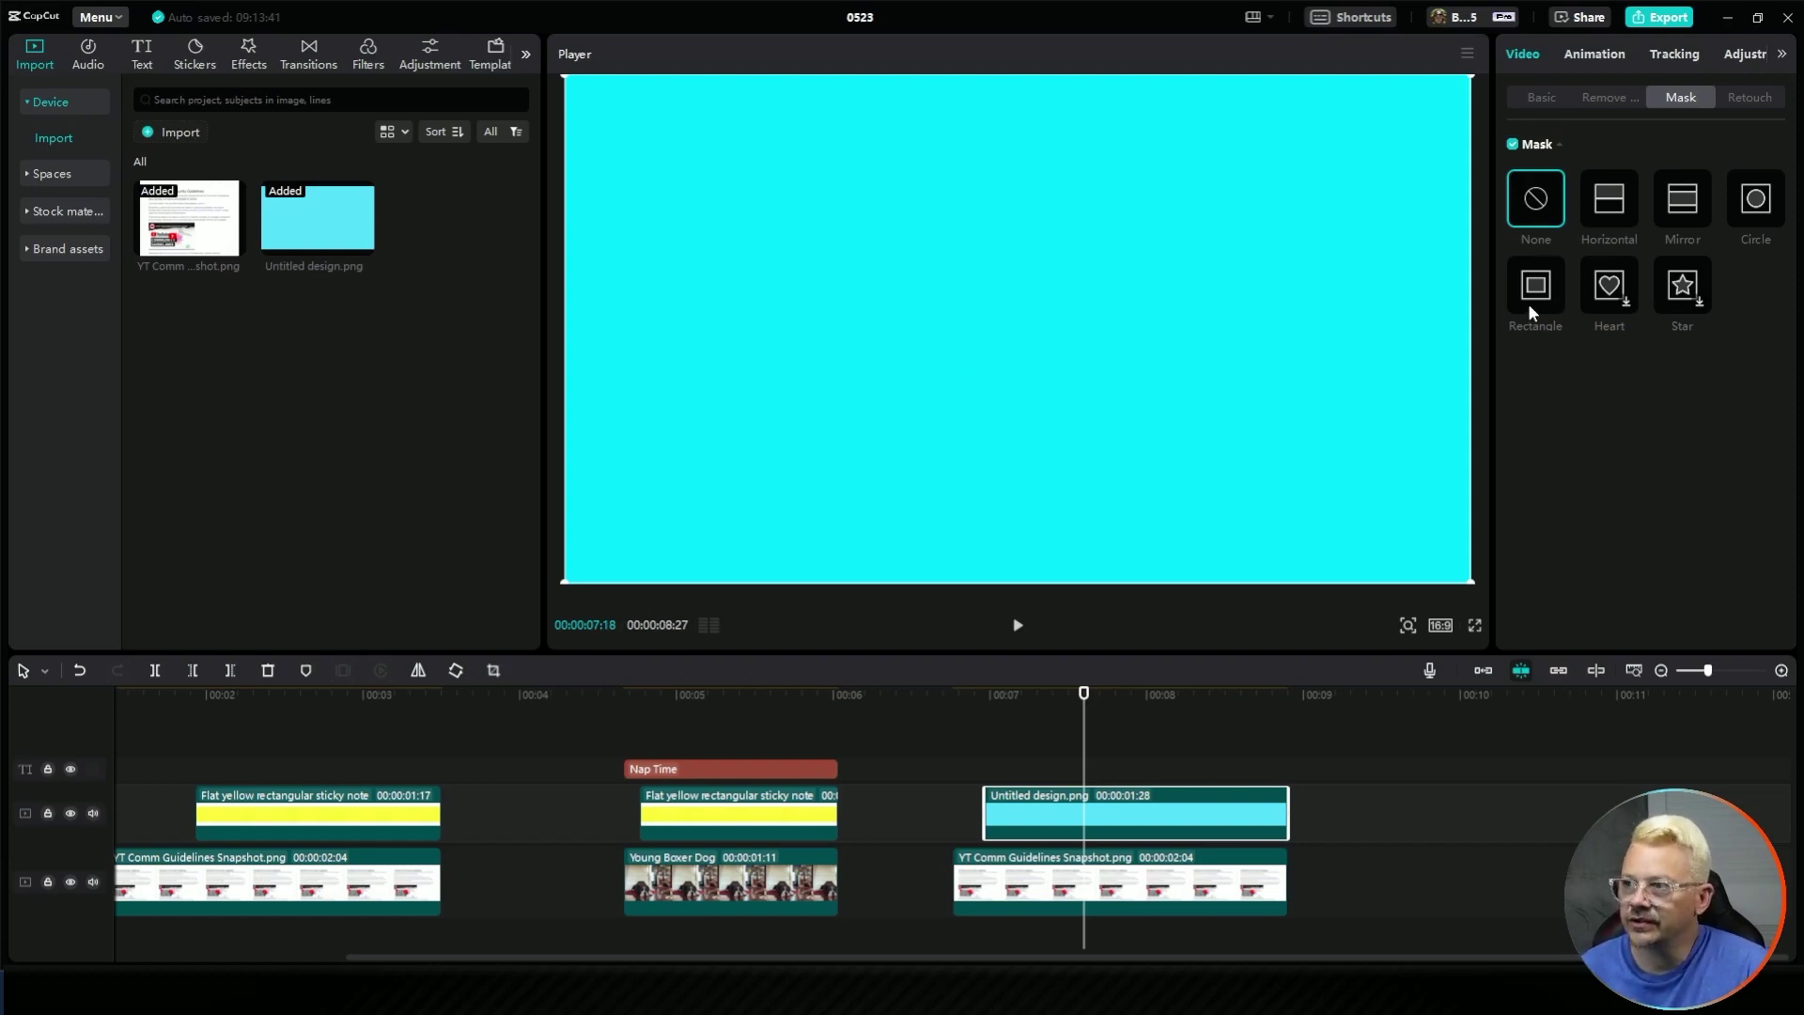
{"action": "left_click", "coordinate": [1543, 98]}
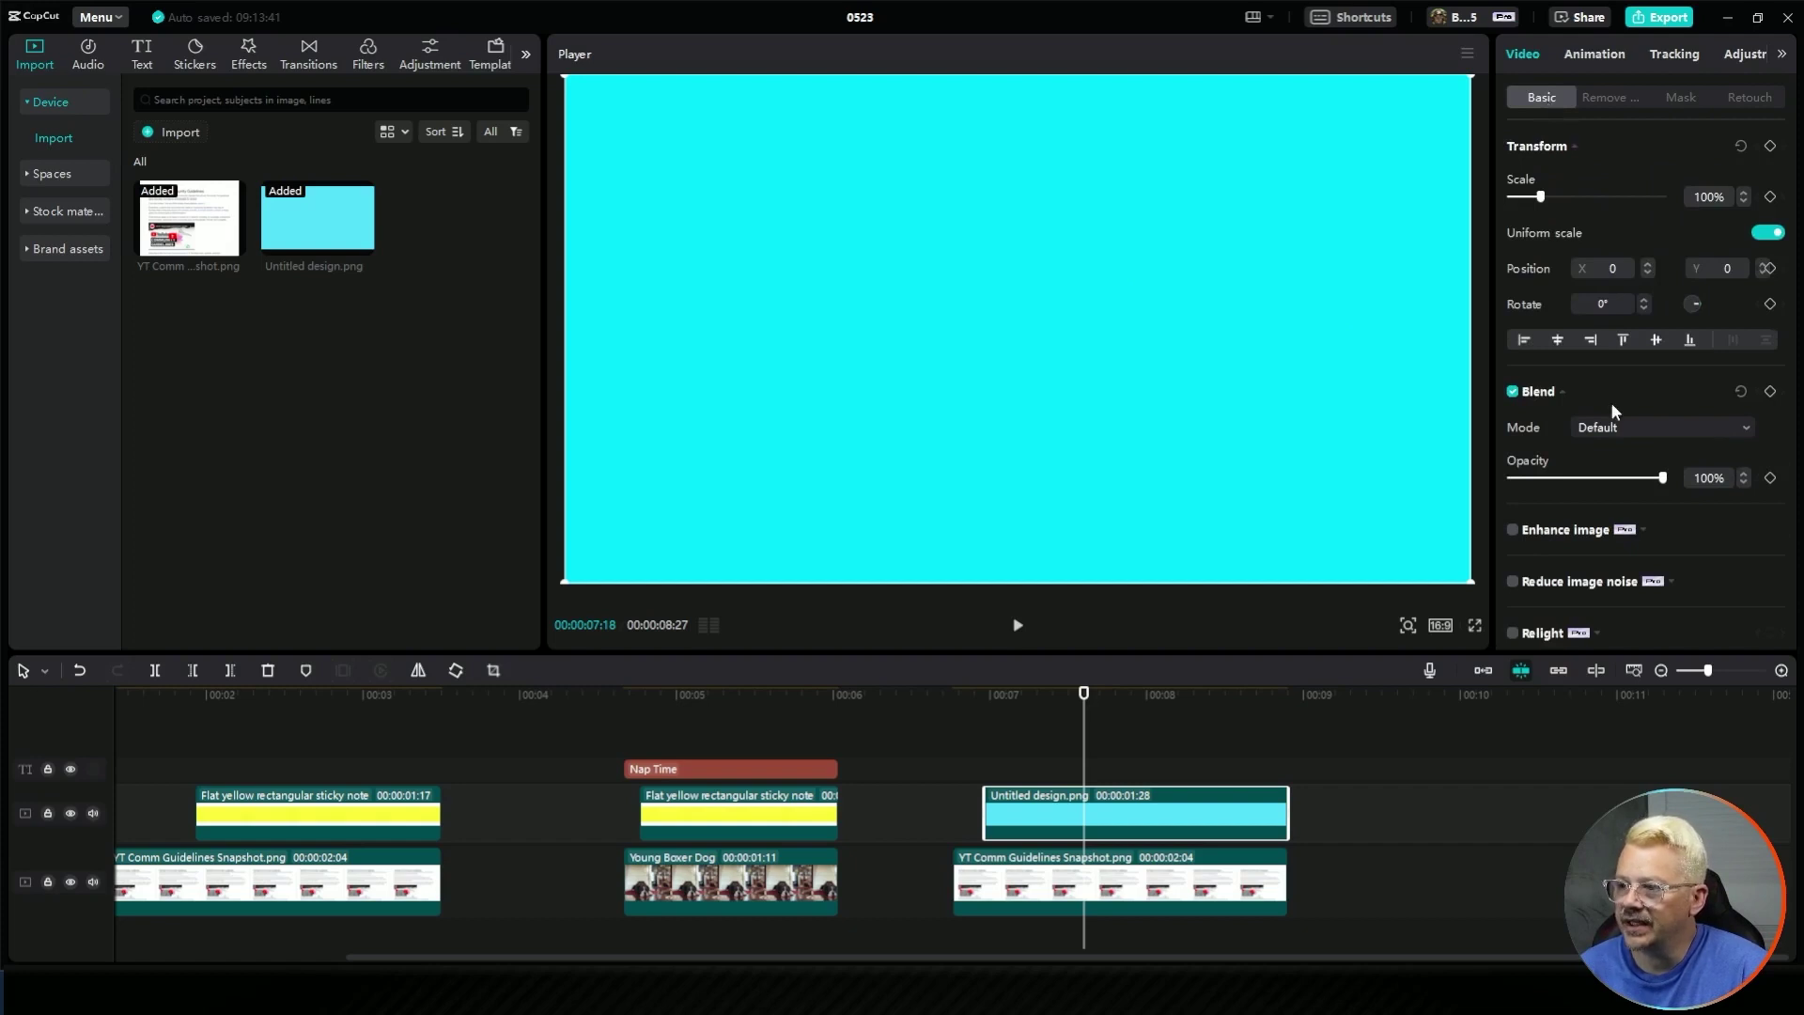
{"action": "left_click", "coordinate": [1608, 429]}
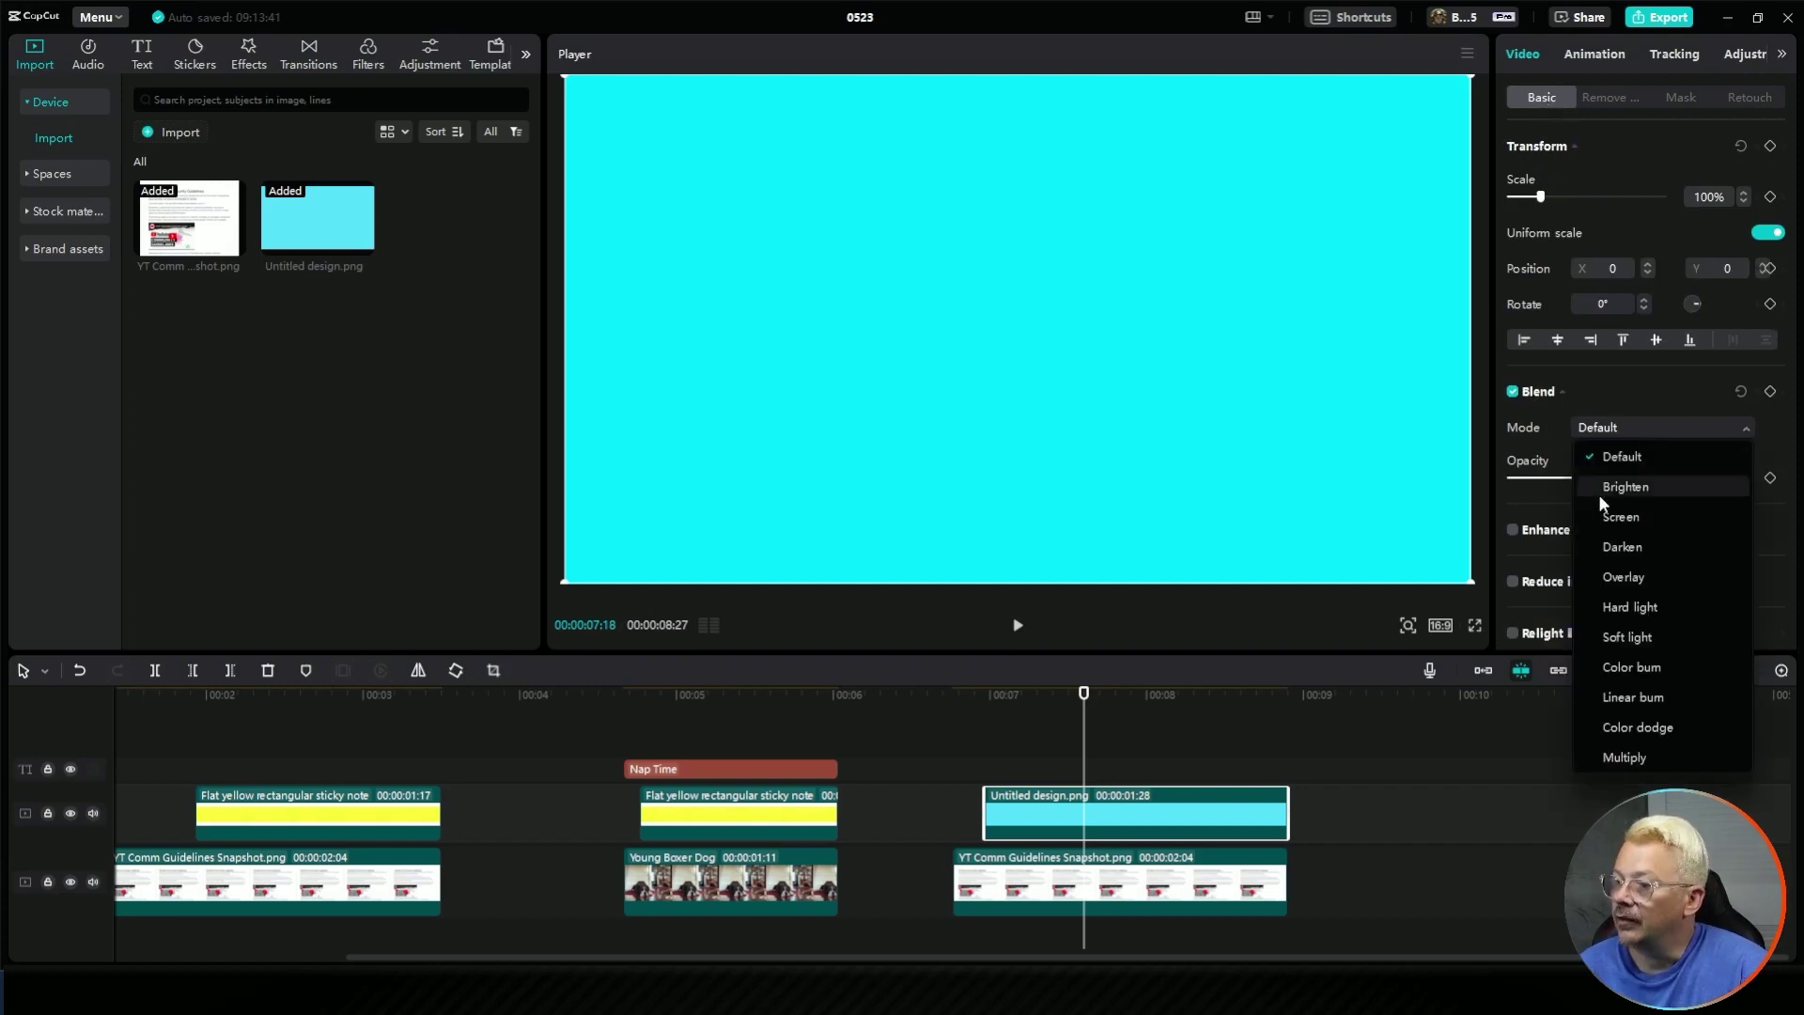
{"action": "left_click", "coordinate": [1629, 759]}
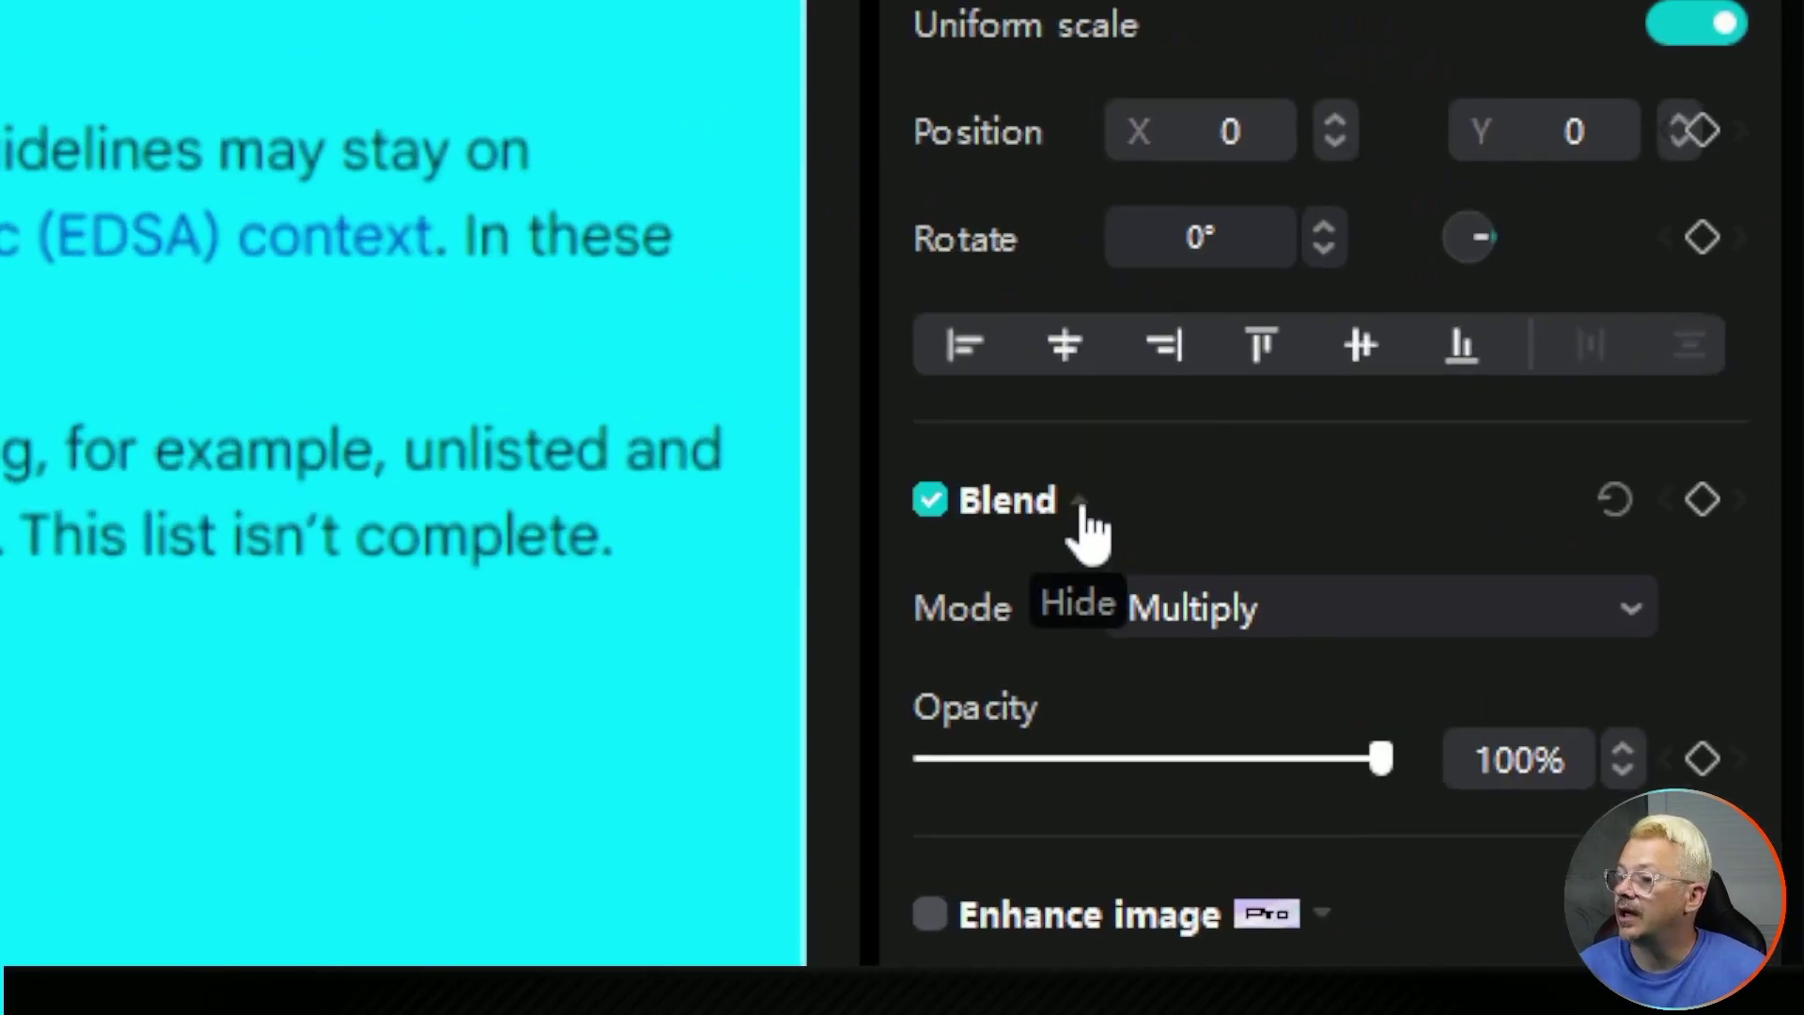
{"action": "left_click", "coordinate": [1562, 393]}
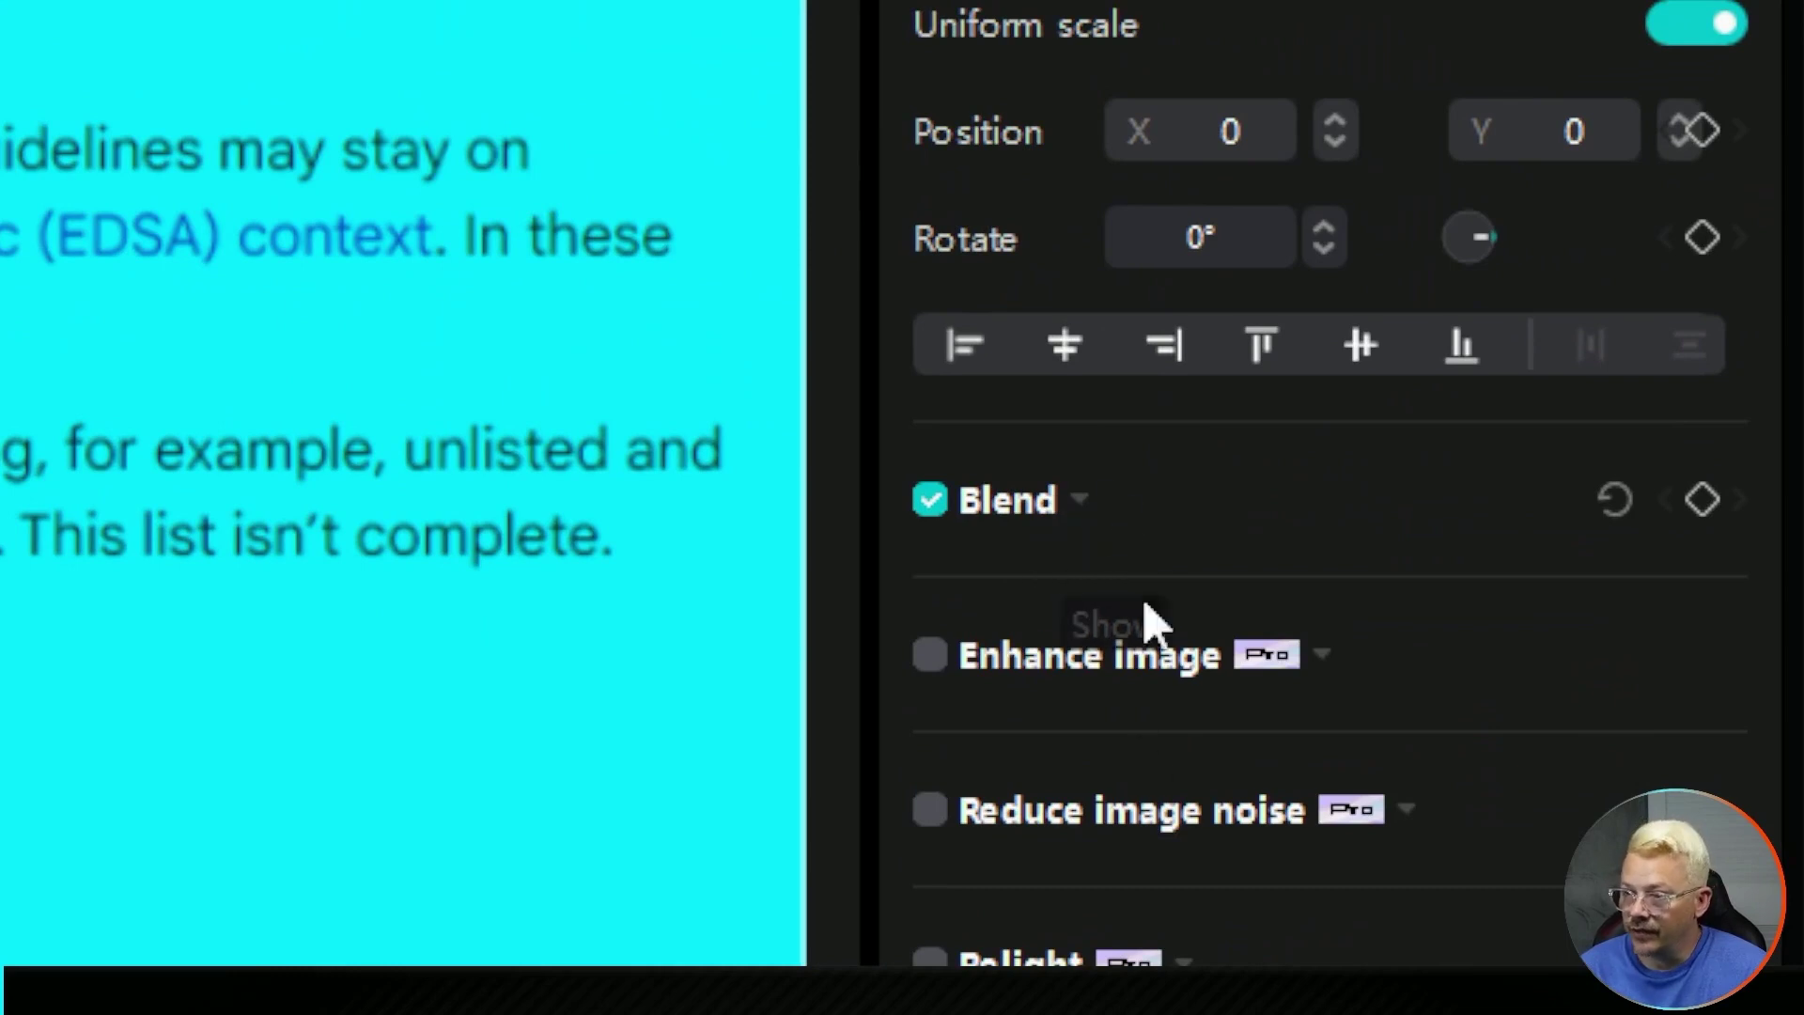
{"action": "left_click", "coordinate": [1097, 524]}
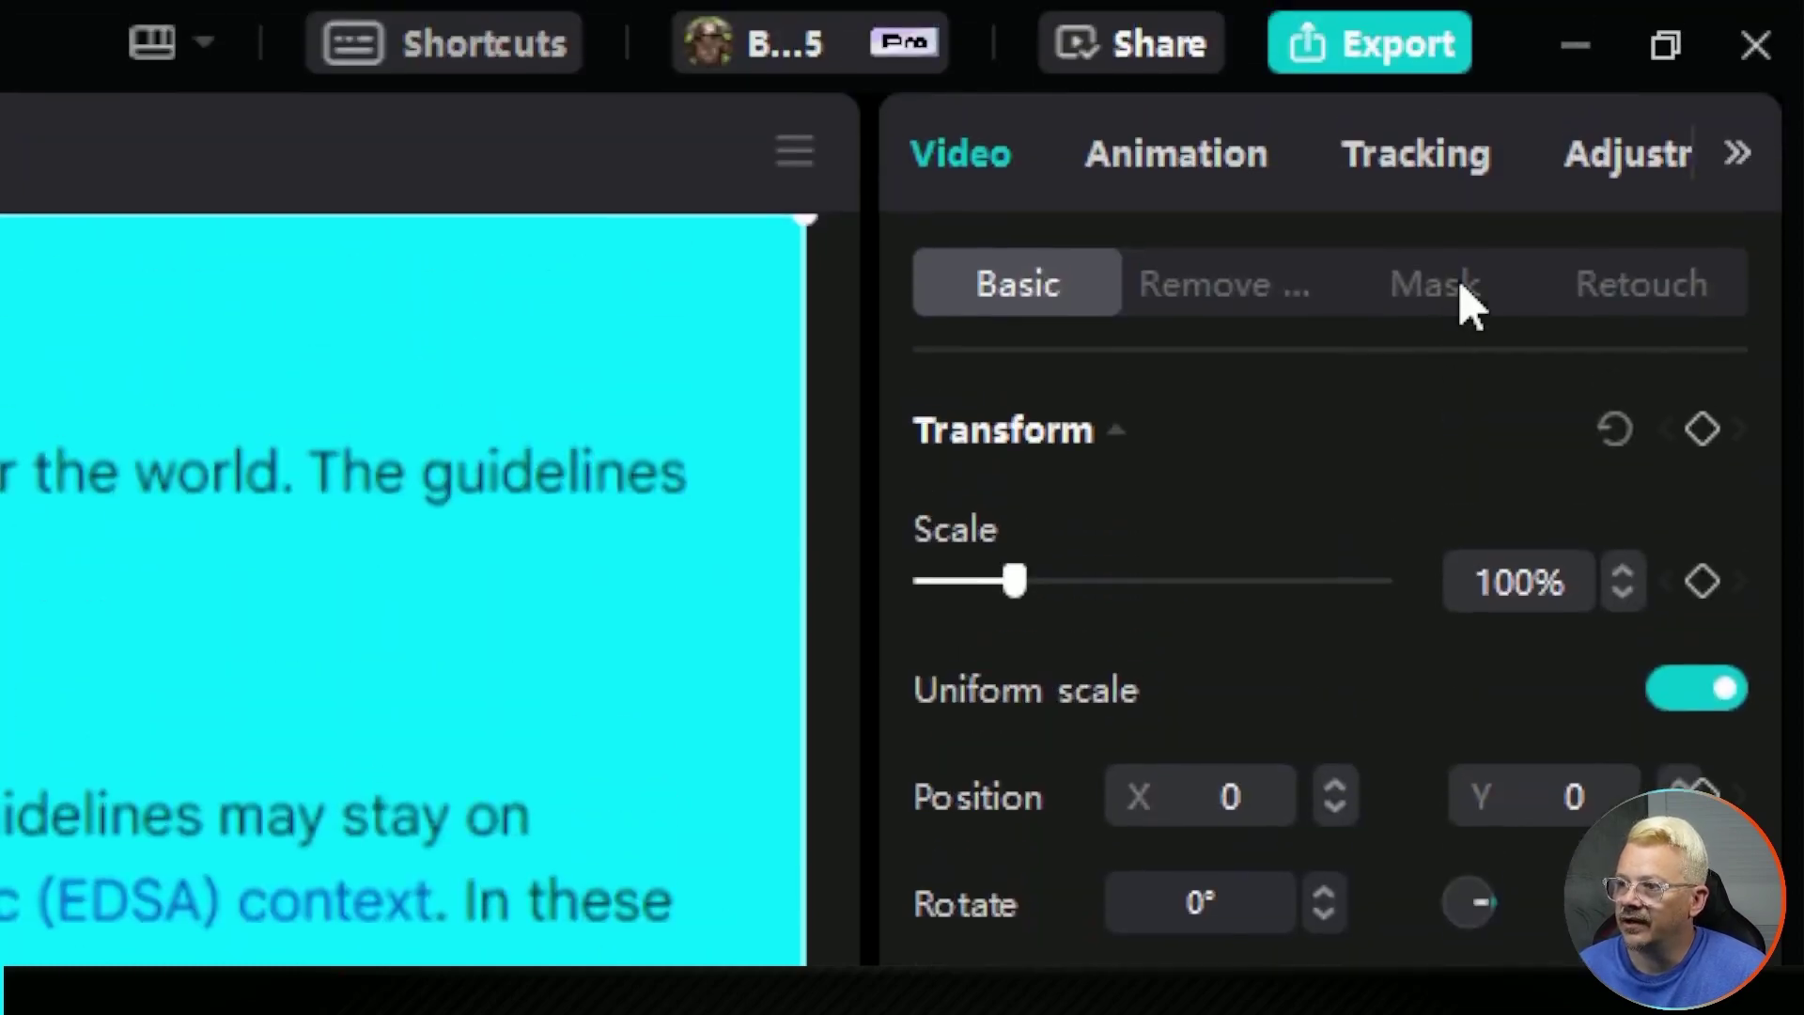
{"action": "left_click", "coordinate": [1463, 299]}
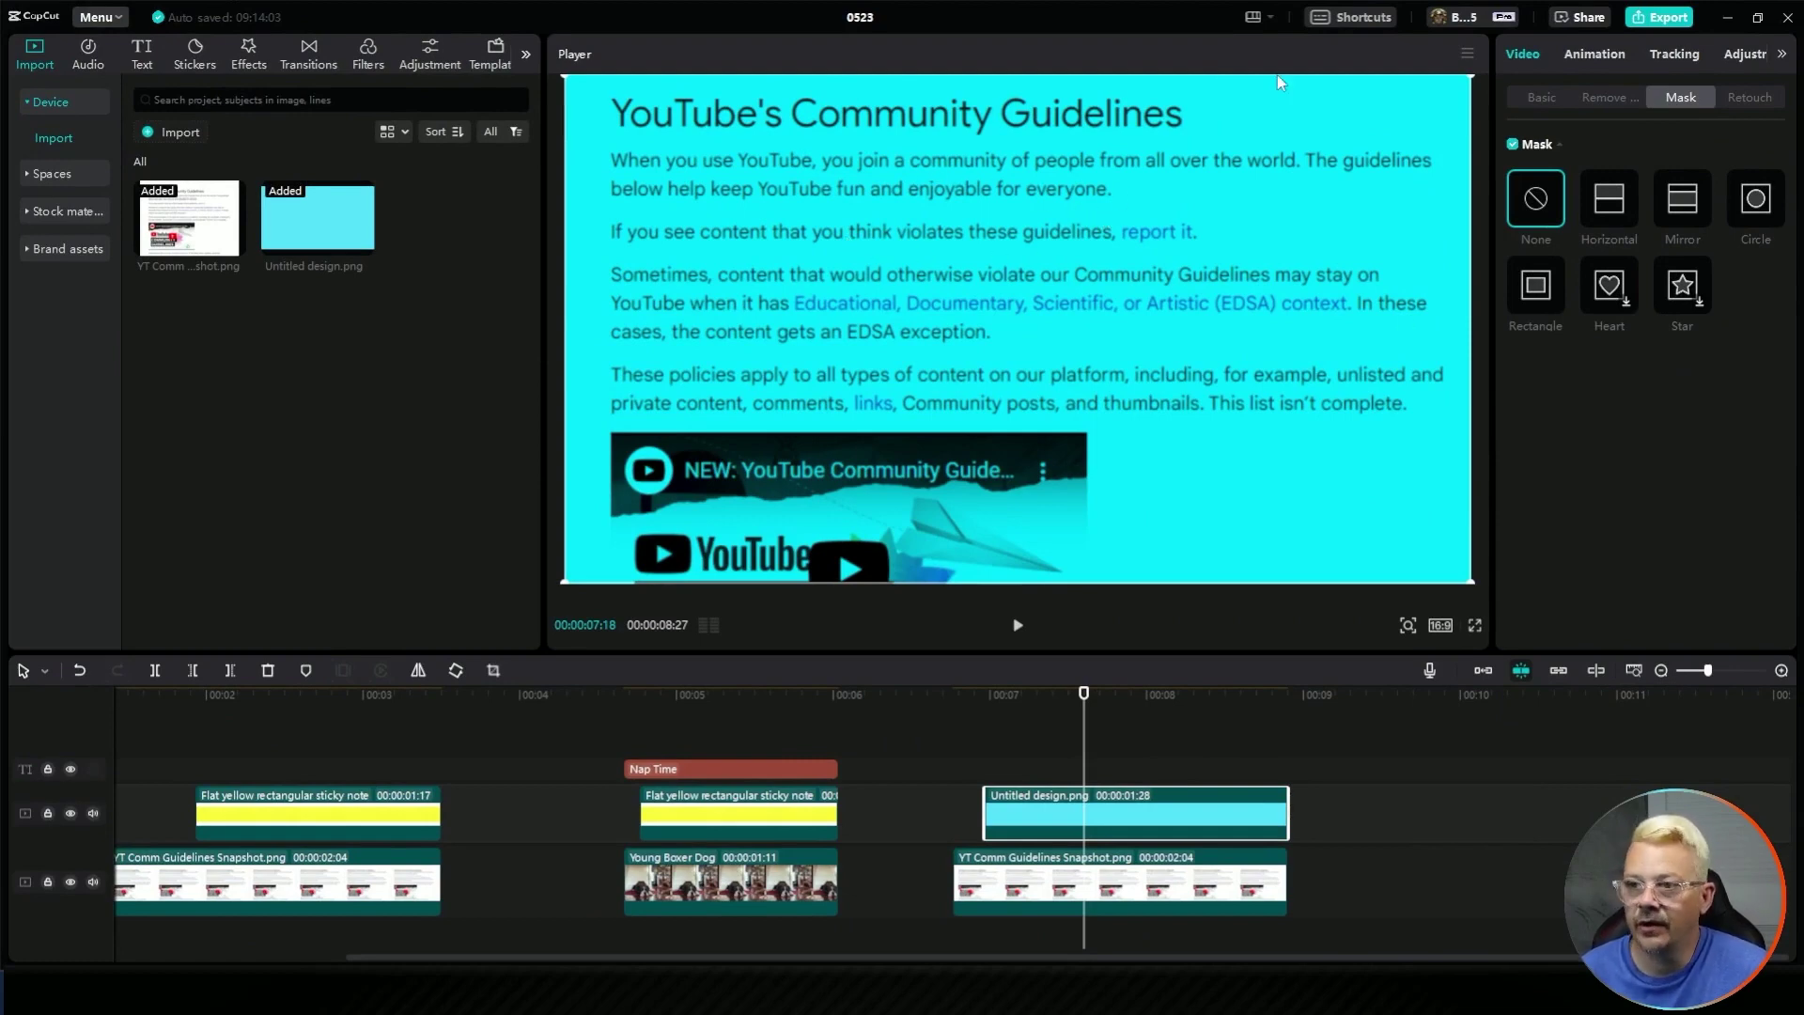
Step: Add a rectangle mask sized as a strip over the 'If you see content' line
{"action": "left_click", "coordinate": [1535, 284]}
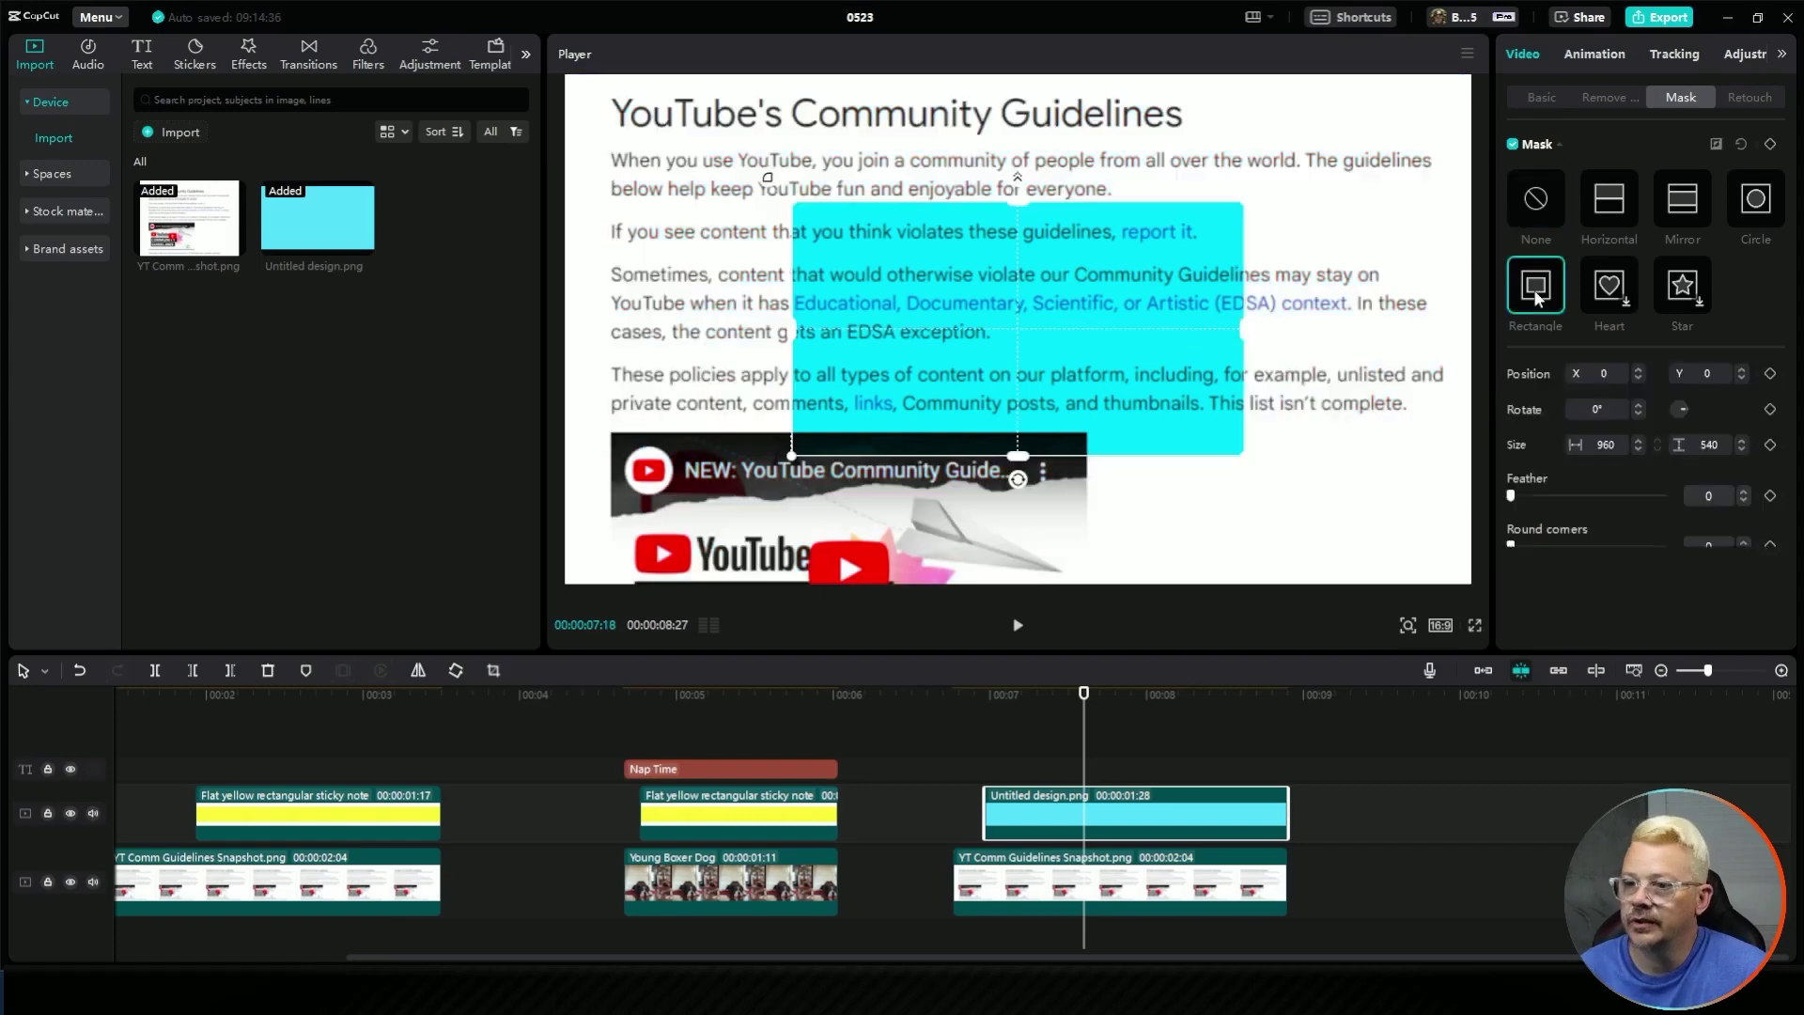
{"action": "left_click_drag", "start_coordinate": [794, 329], "coordinate": [658, 329]}
{"action": "left_click_drag", "start_coordinate": [1026, 354], "coordinate": [967, 354]}
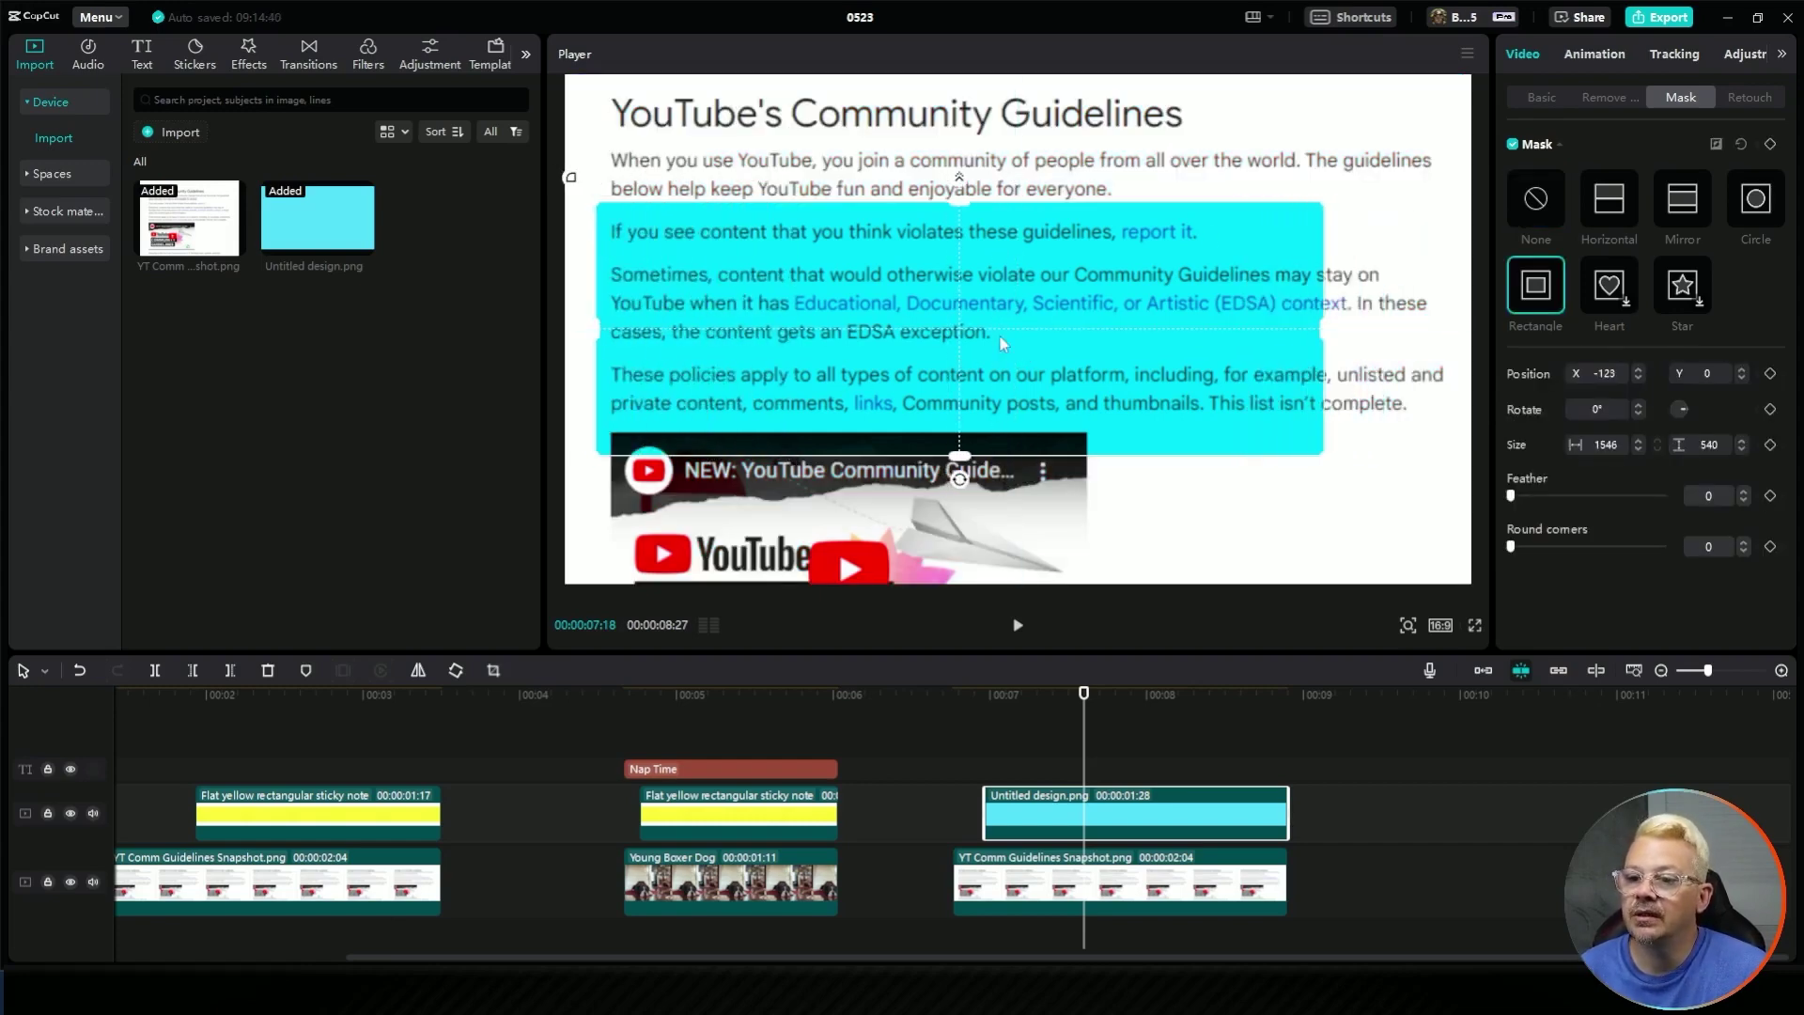
{"action": "left_click_drag", "start_coordinate": [1321, 351], "coordinate": [1290, 246]}
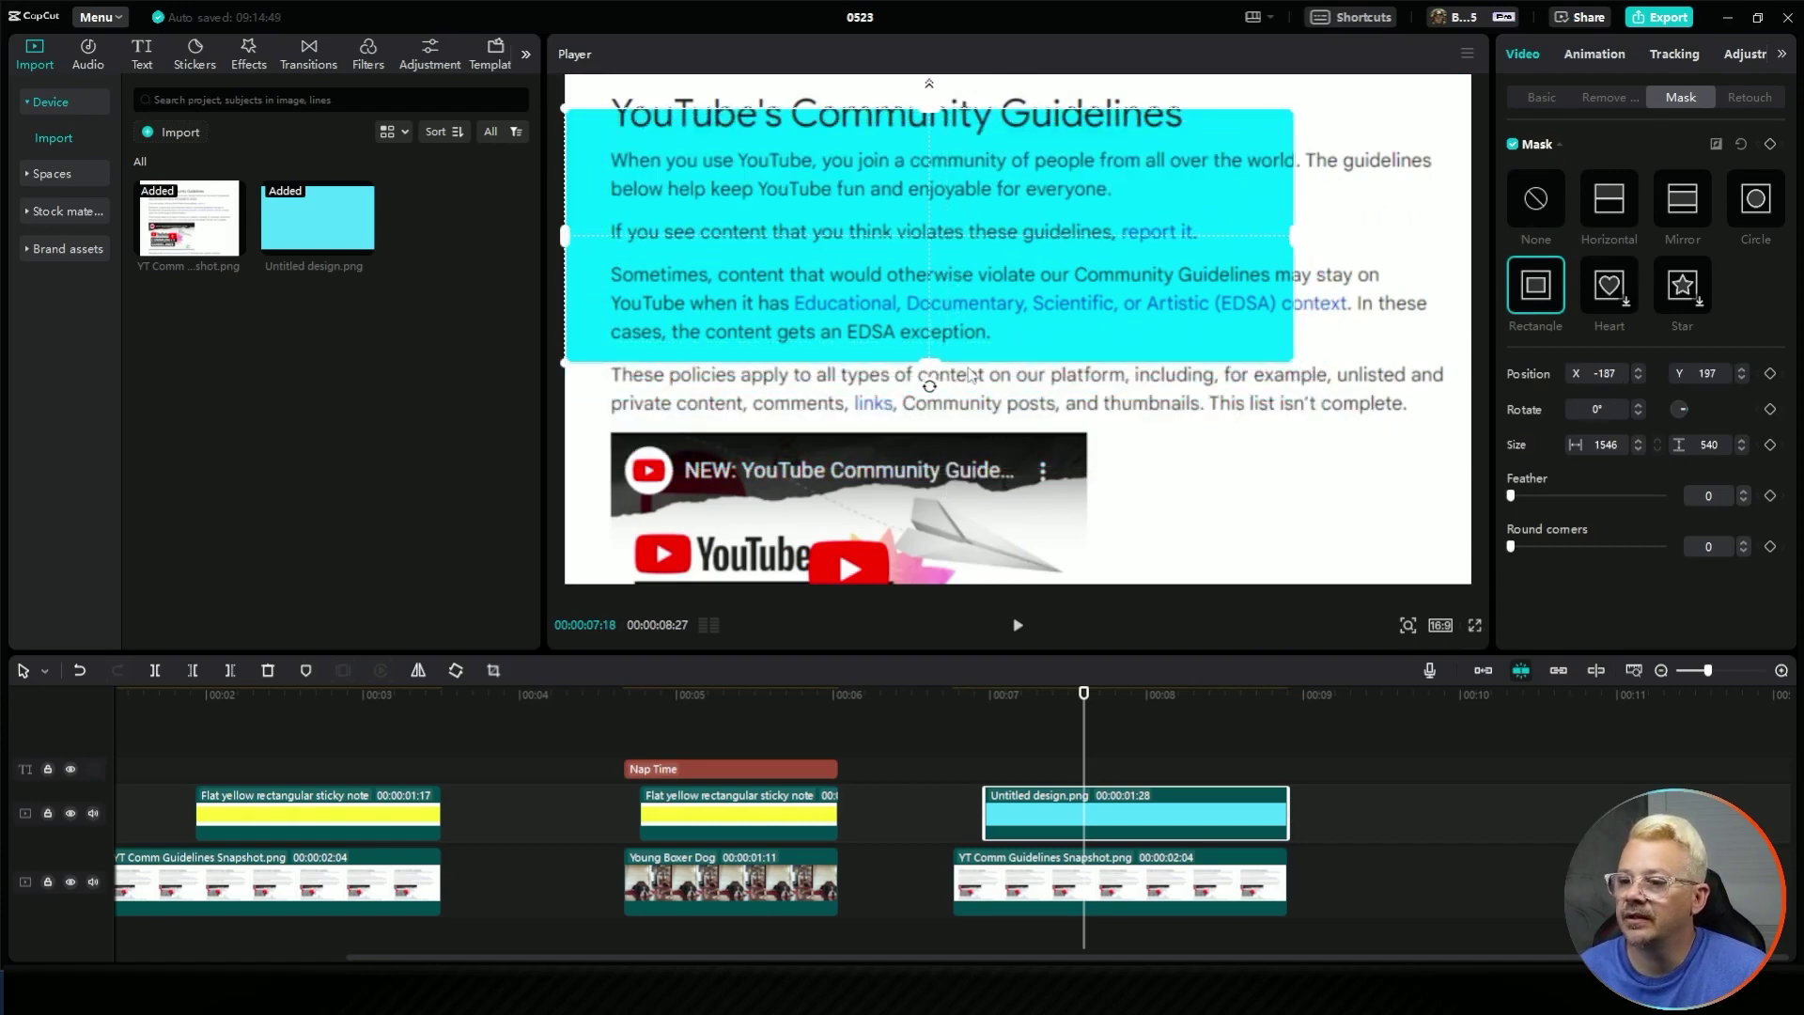
{"action": "left_click_drag", "start_coordinate": [940, 366], "coordinate": [1096, 239]}
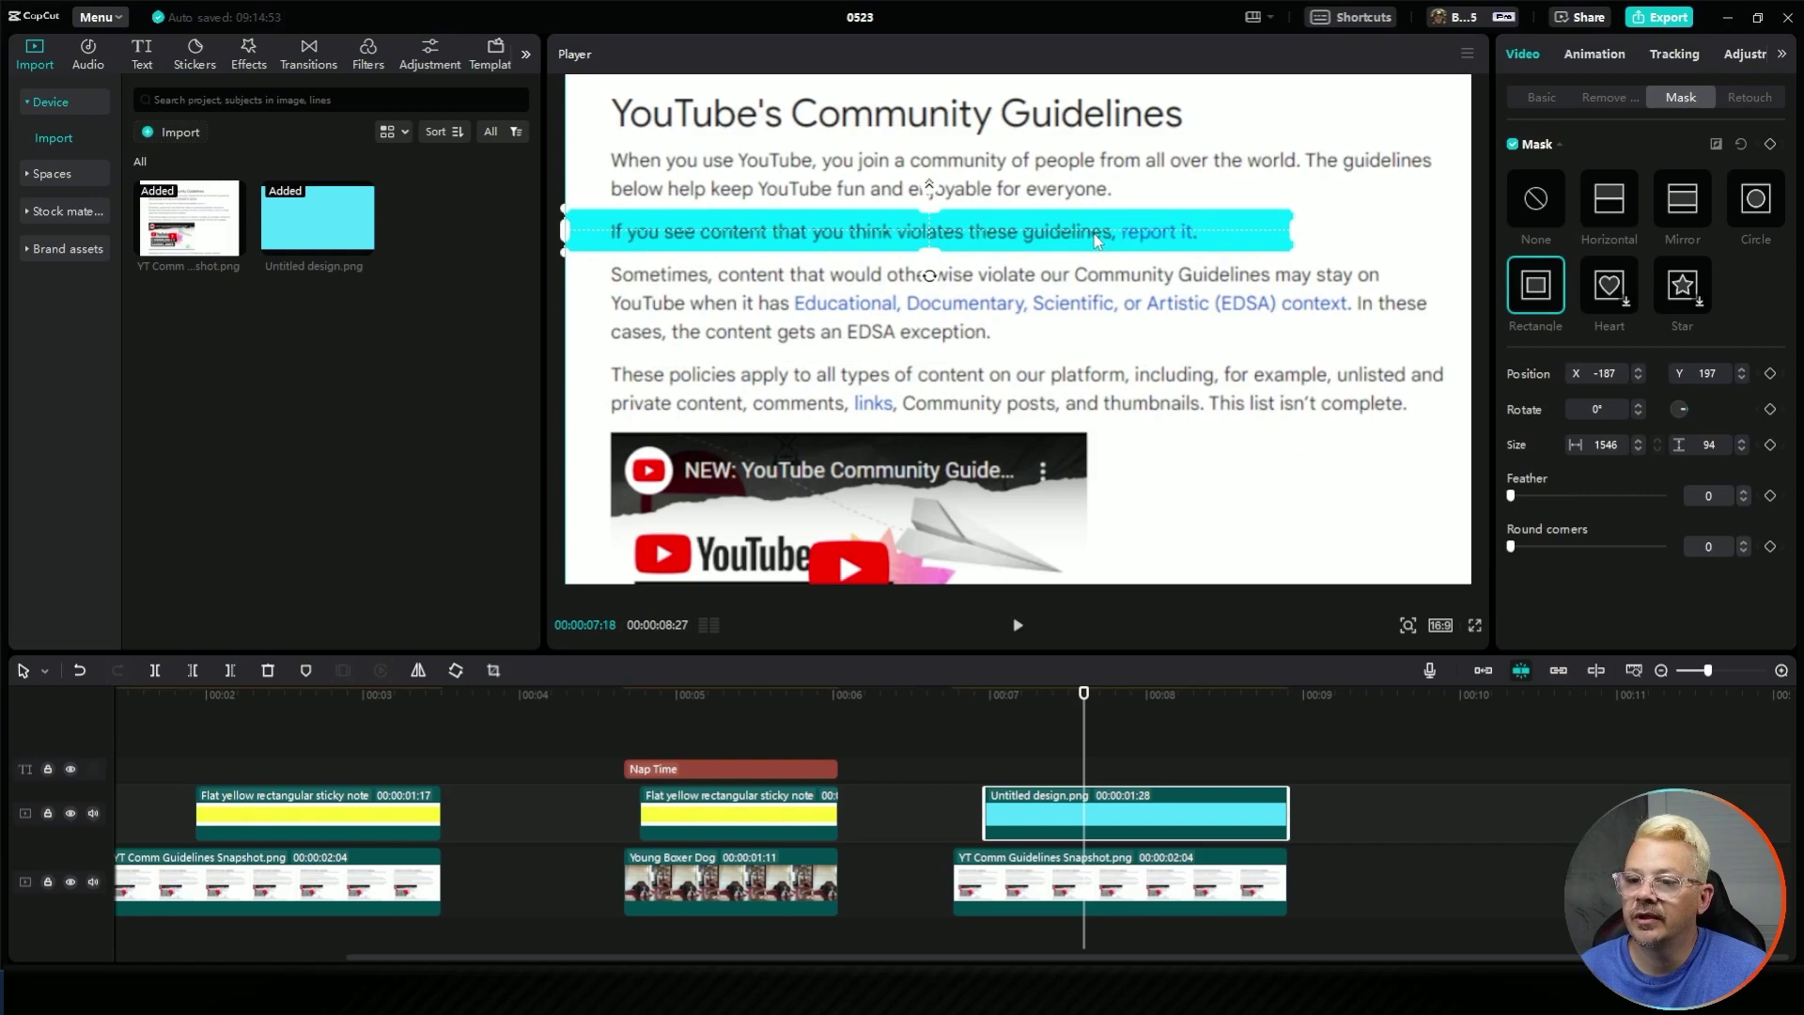
{"action": "left_click_drag", "start_coordinate": [566, 232], "coordinate": [596, 235]}
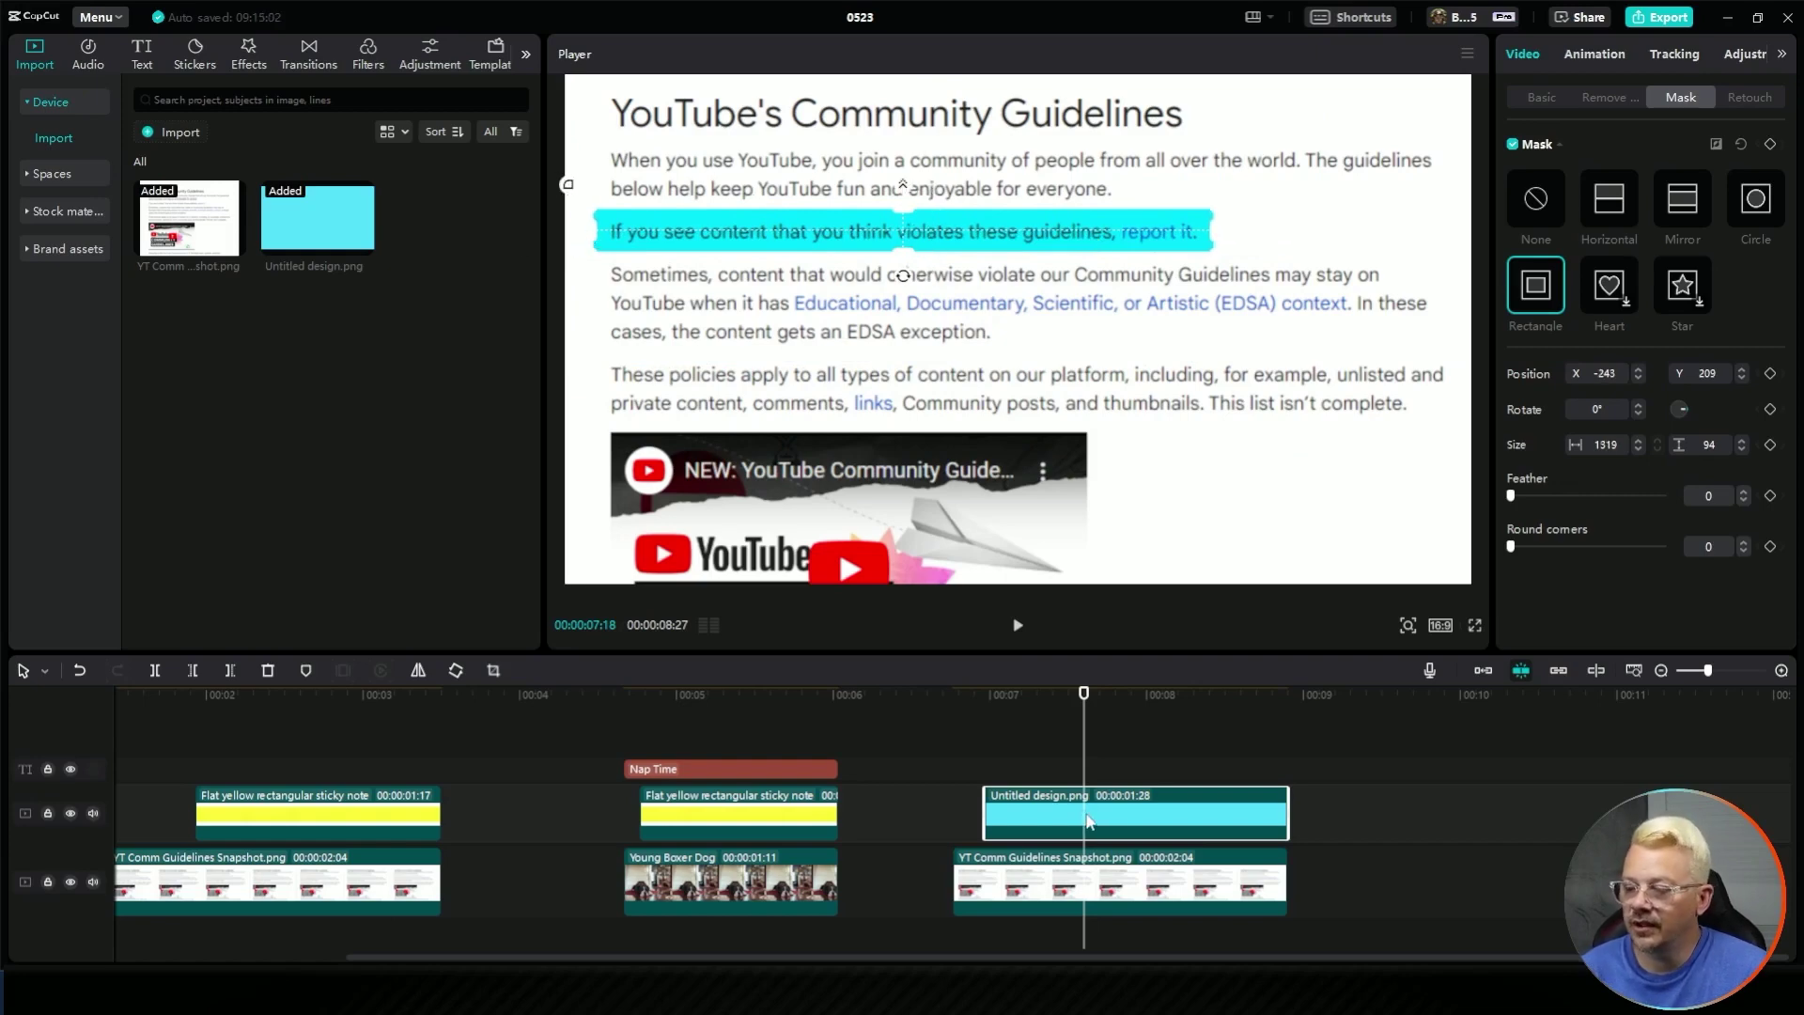
Step: Keyframe the mask so it grows from a thin sliver (width 40) to the full line (1319)
{"action": "left_click", "coordinate": [1770, 146]}
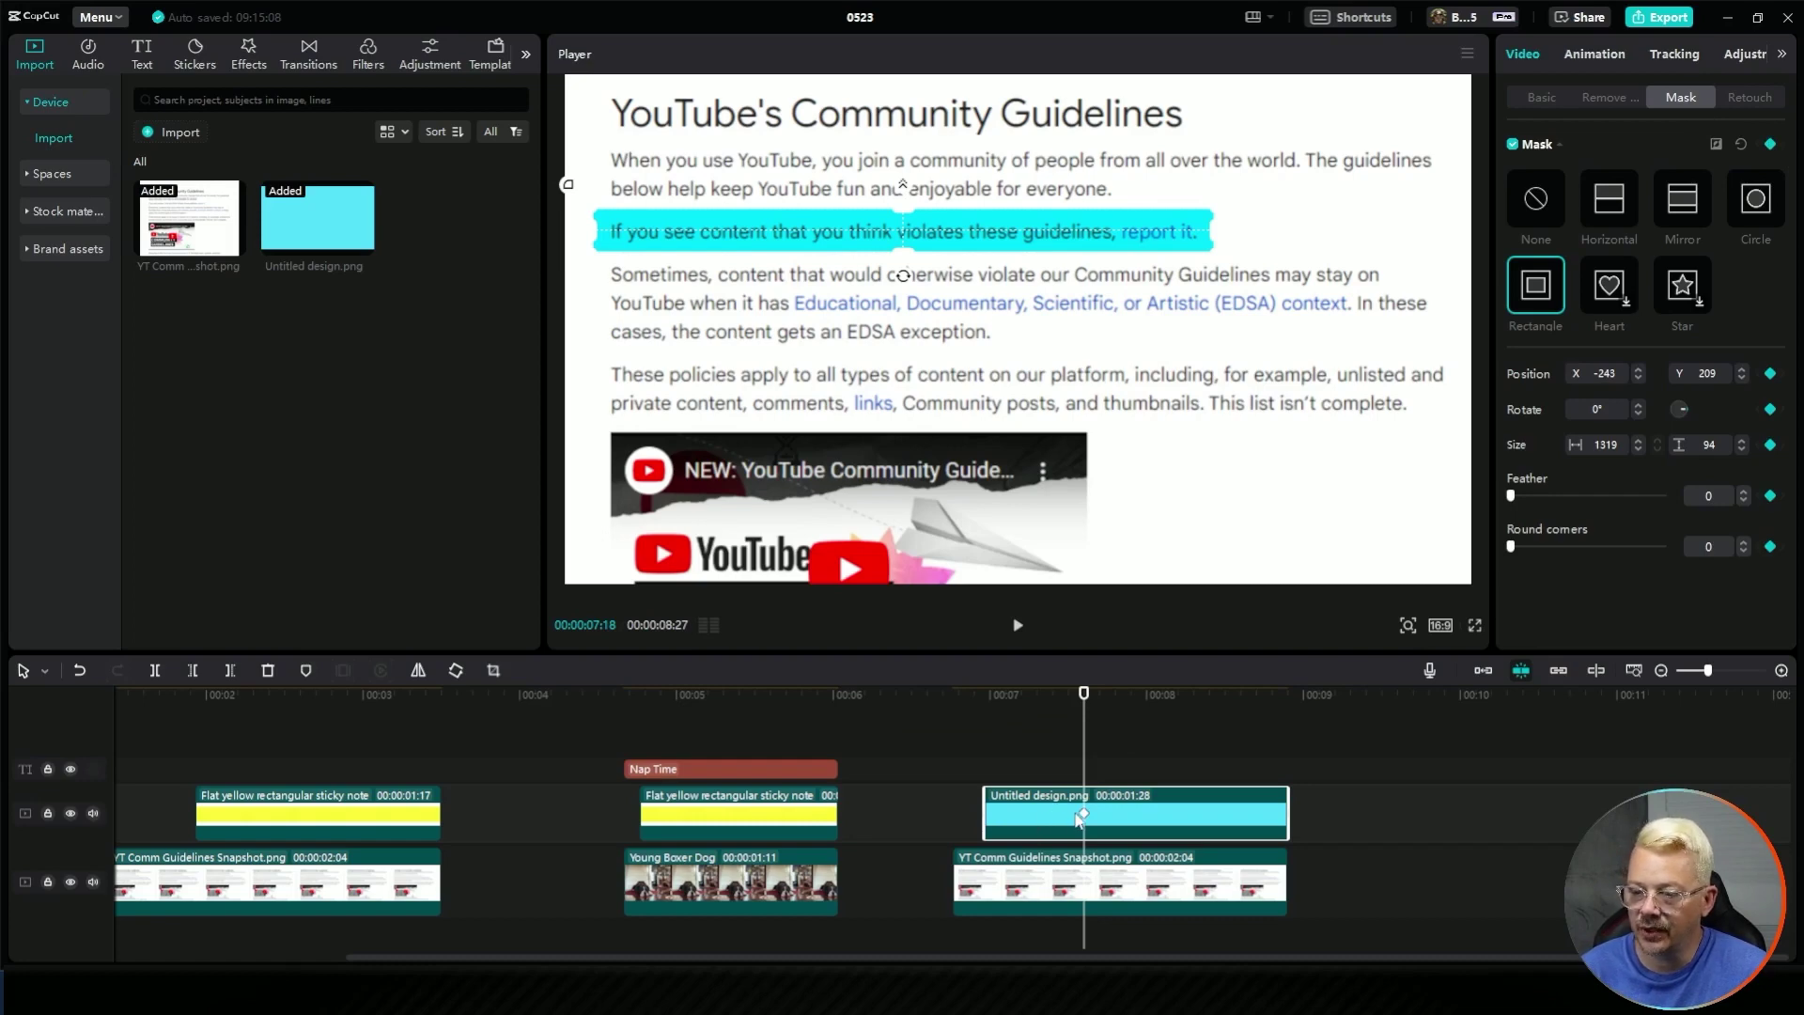
{"action": "left_click_drag", "start_coordinate": [1085, 695], "coordinate": [983, 710]}
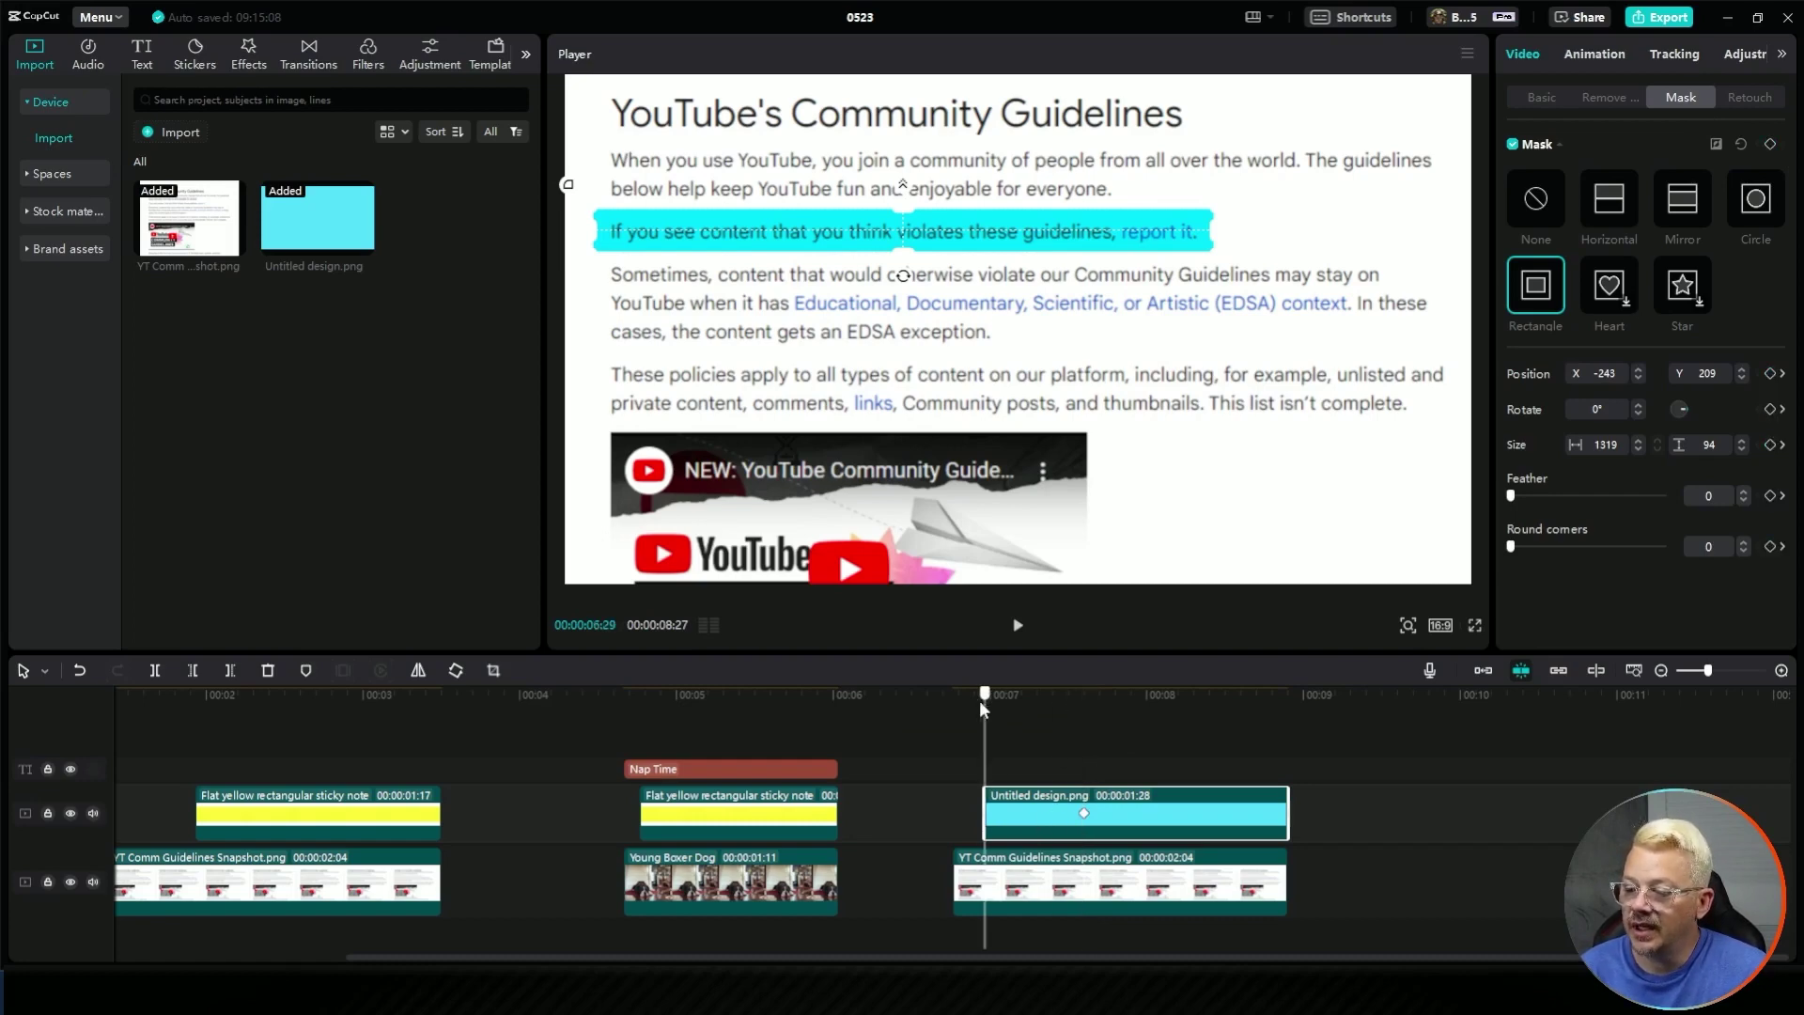
{"action": "left_click", "coordinate": [1769, 145]}
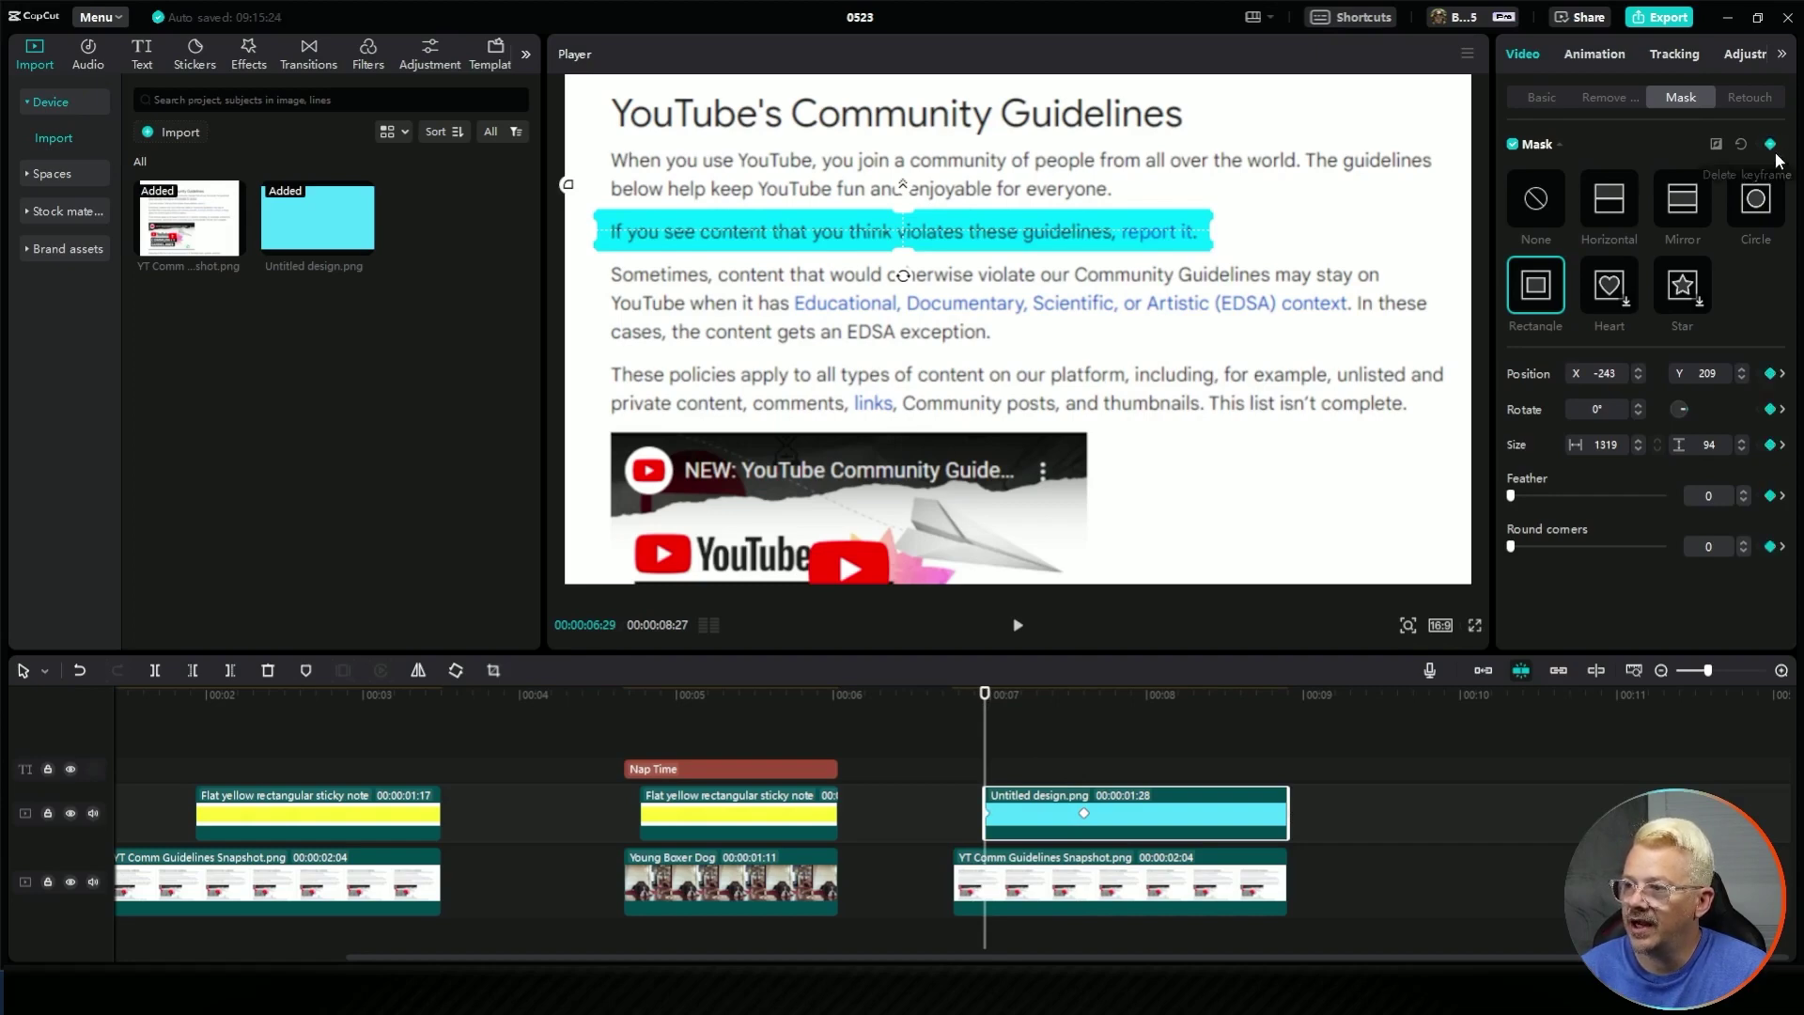
{"action": "left_click_drag", "start_coordinate": [1216, 231], "coordinate": [612, 242]}
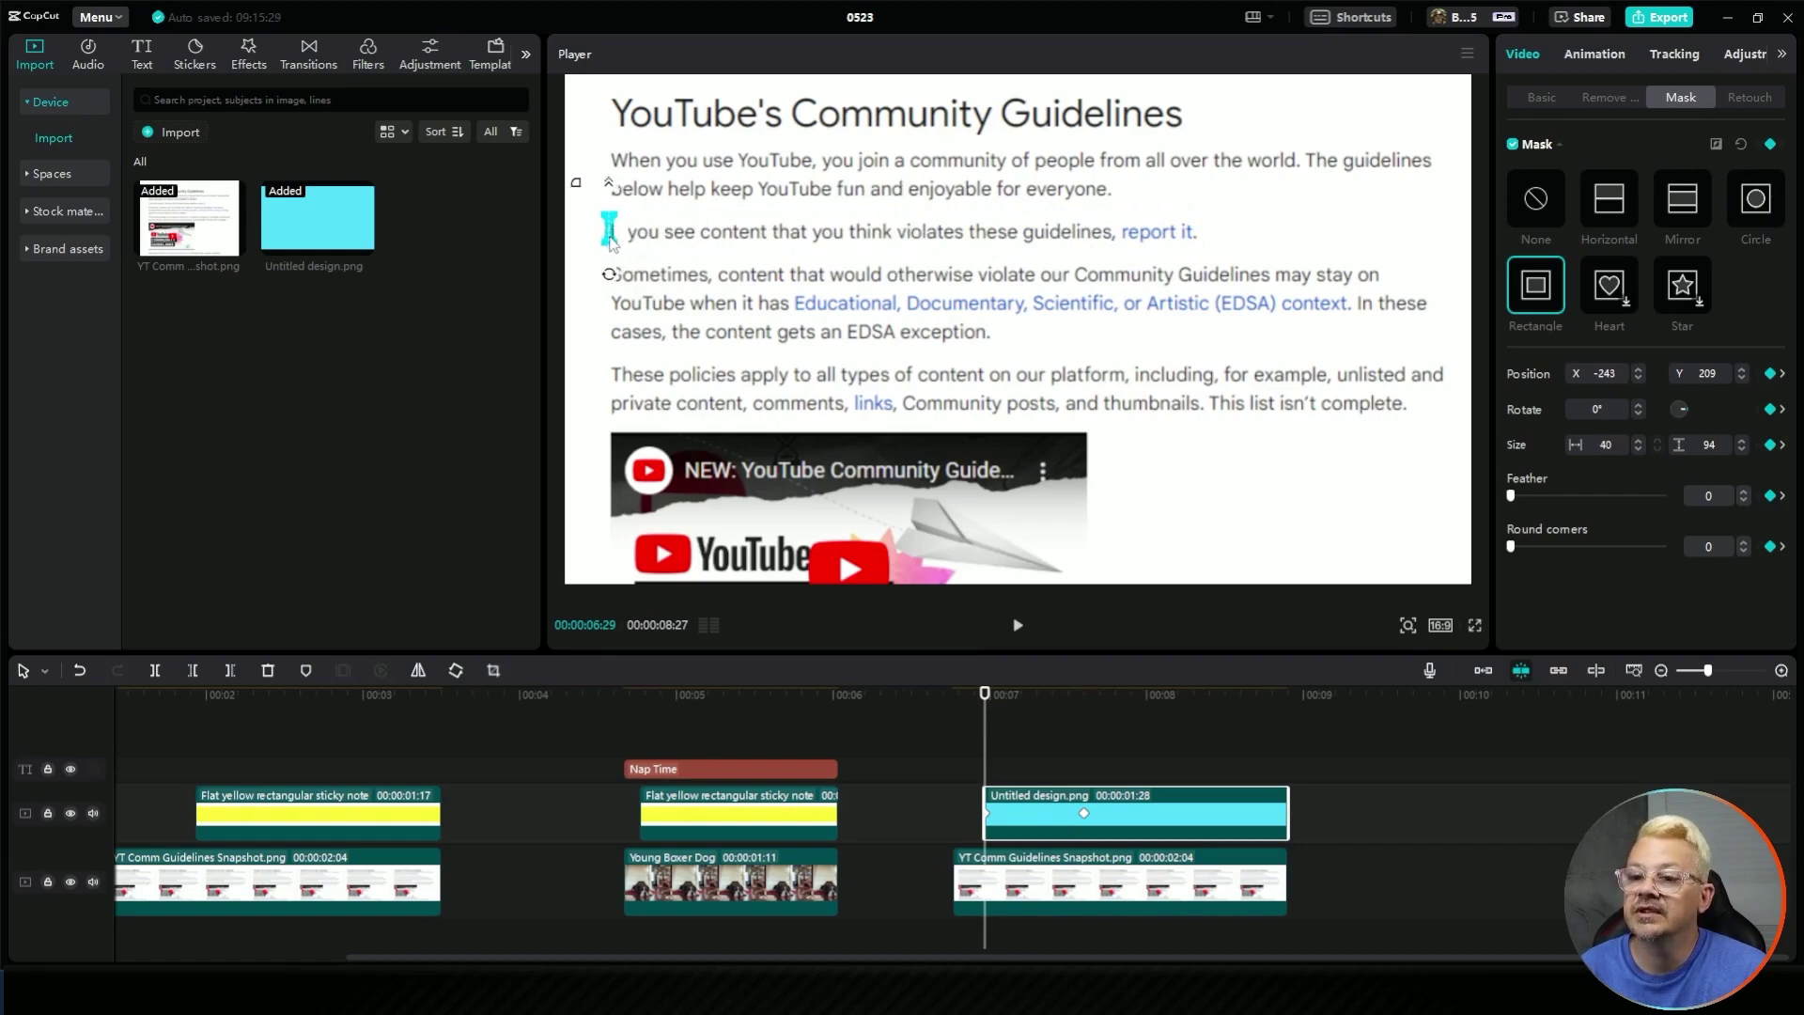
{"action": "left_click", "coordinate": [963, 780]}
Step: Play back the highlight wipe and check it mid-wipe and at full coverage
{"action": "left_click", "coordinate": [943, 695]}
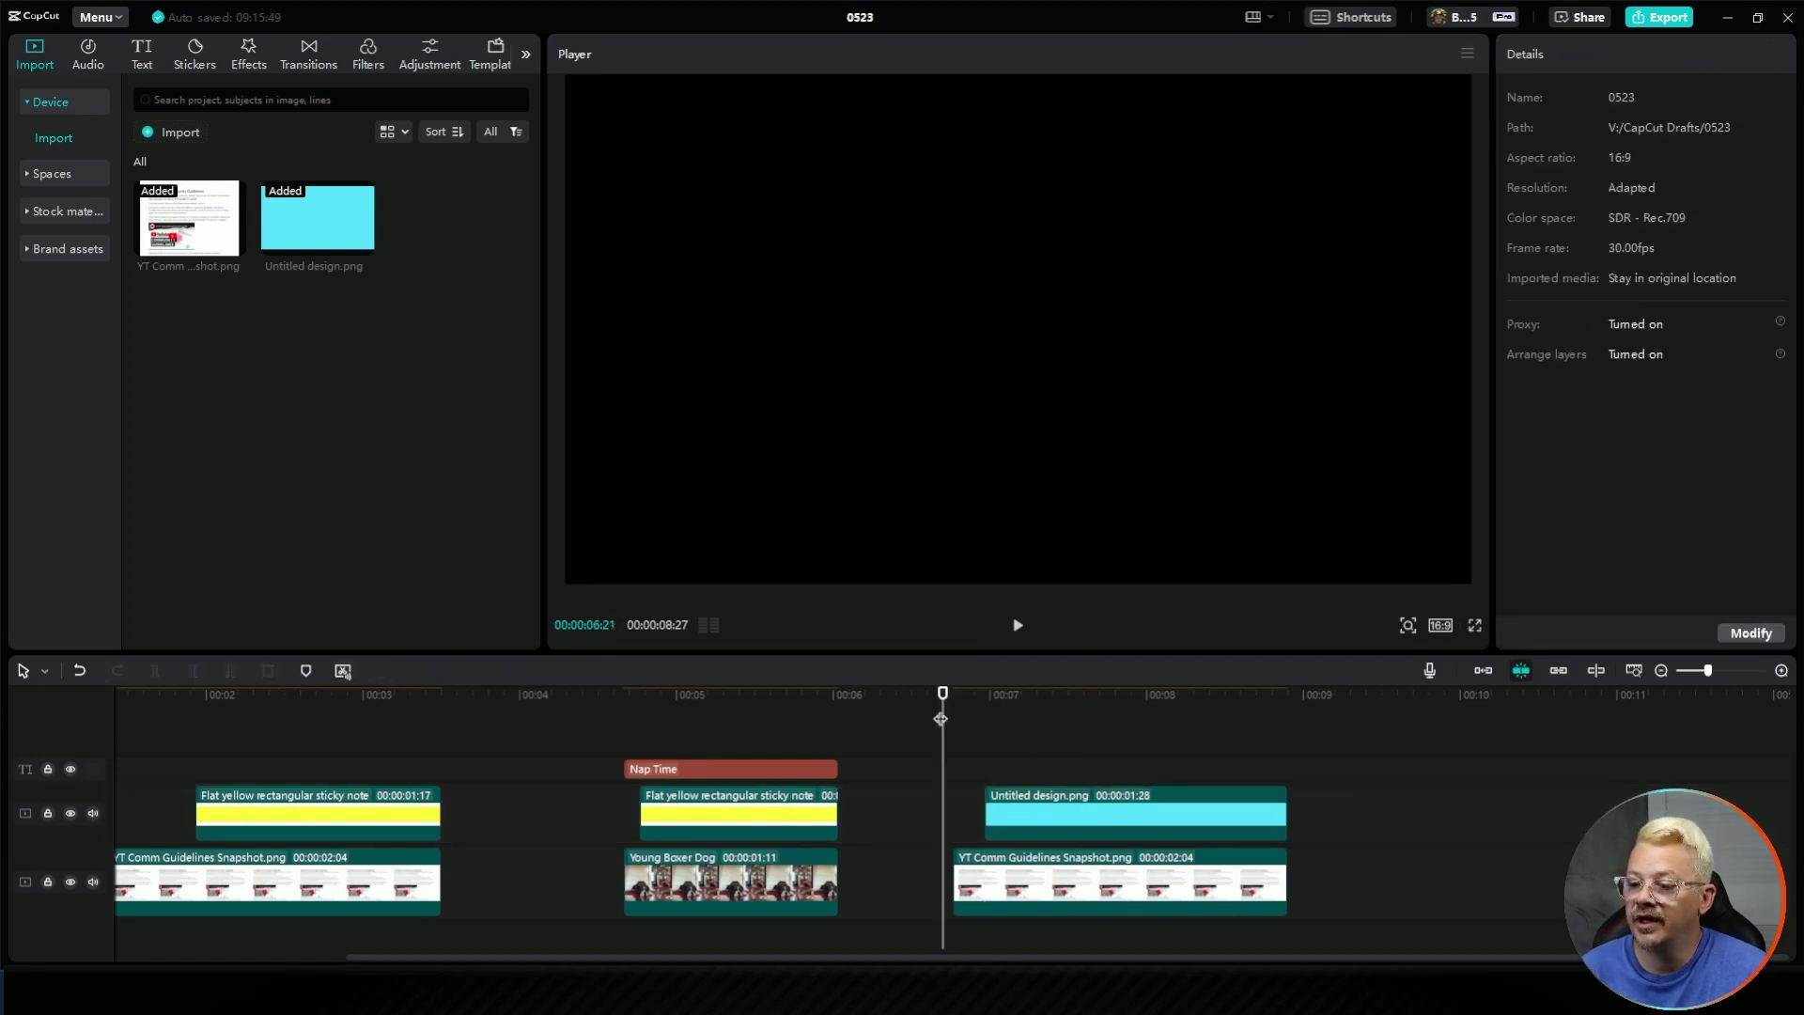
{"action": "key", "text": "space"}
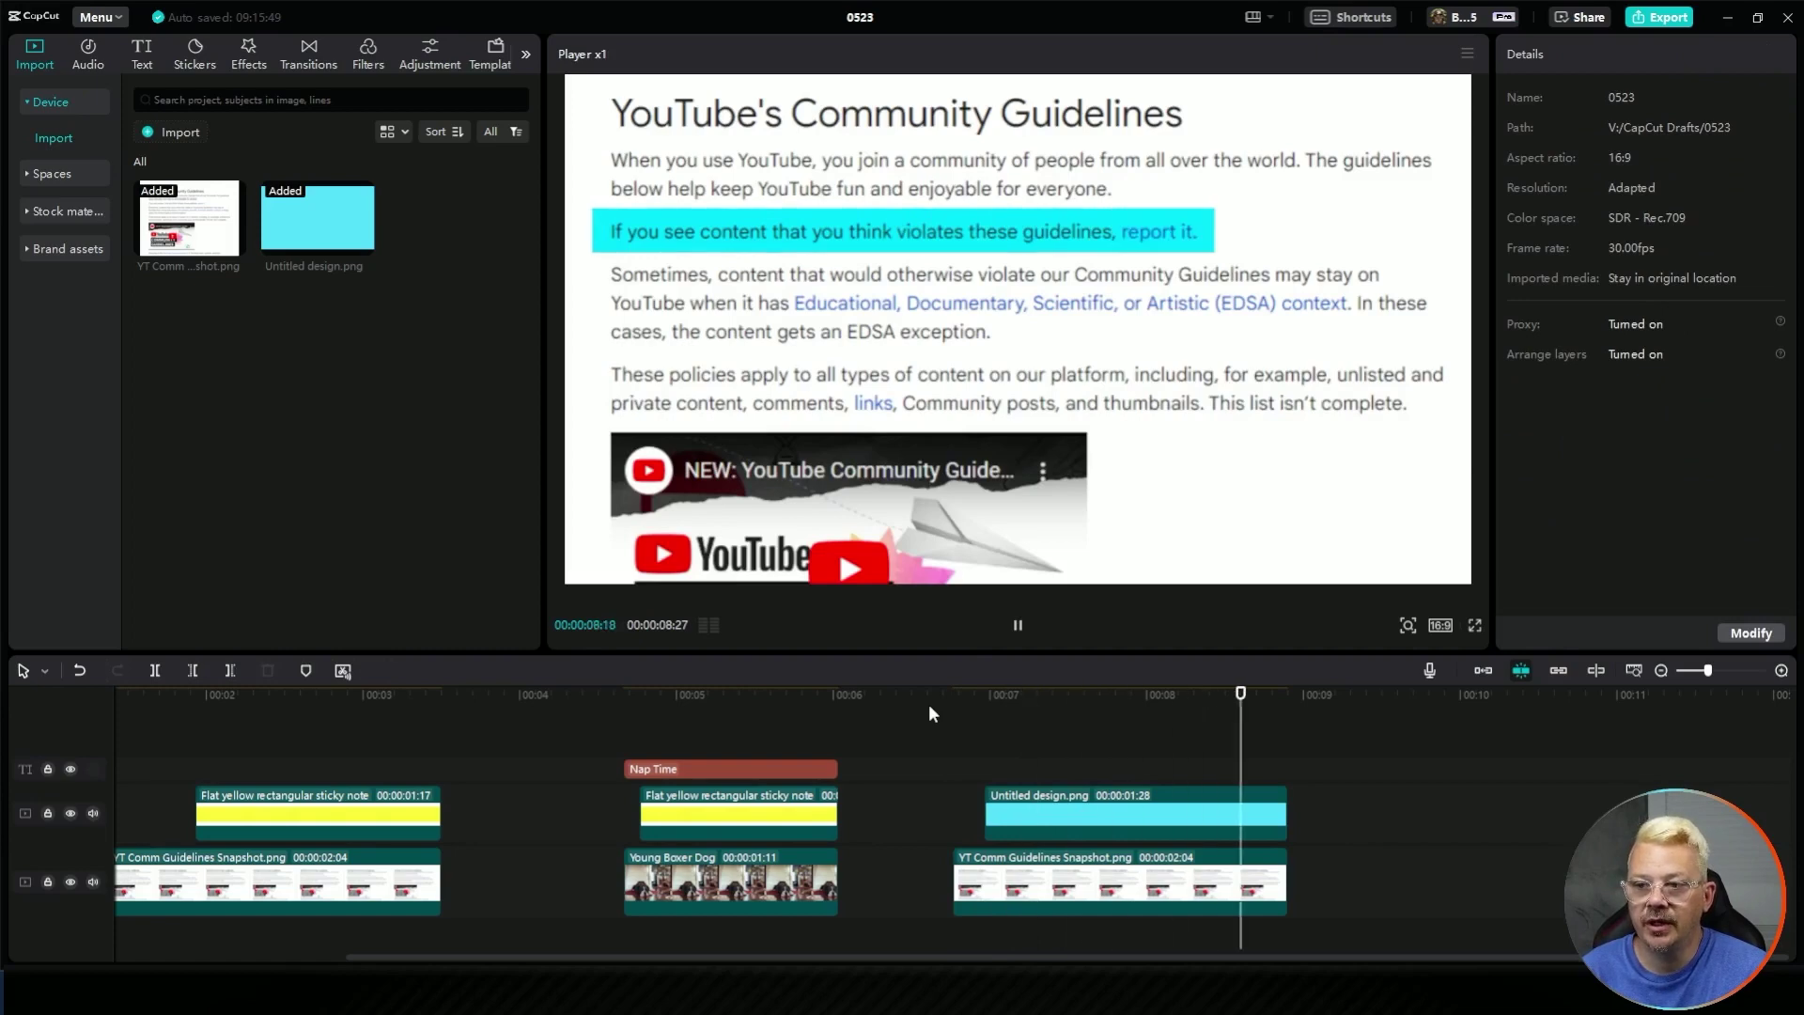
{"action": "left_click", "coordinate": [1011, 698]}
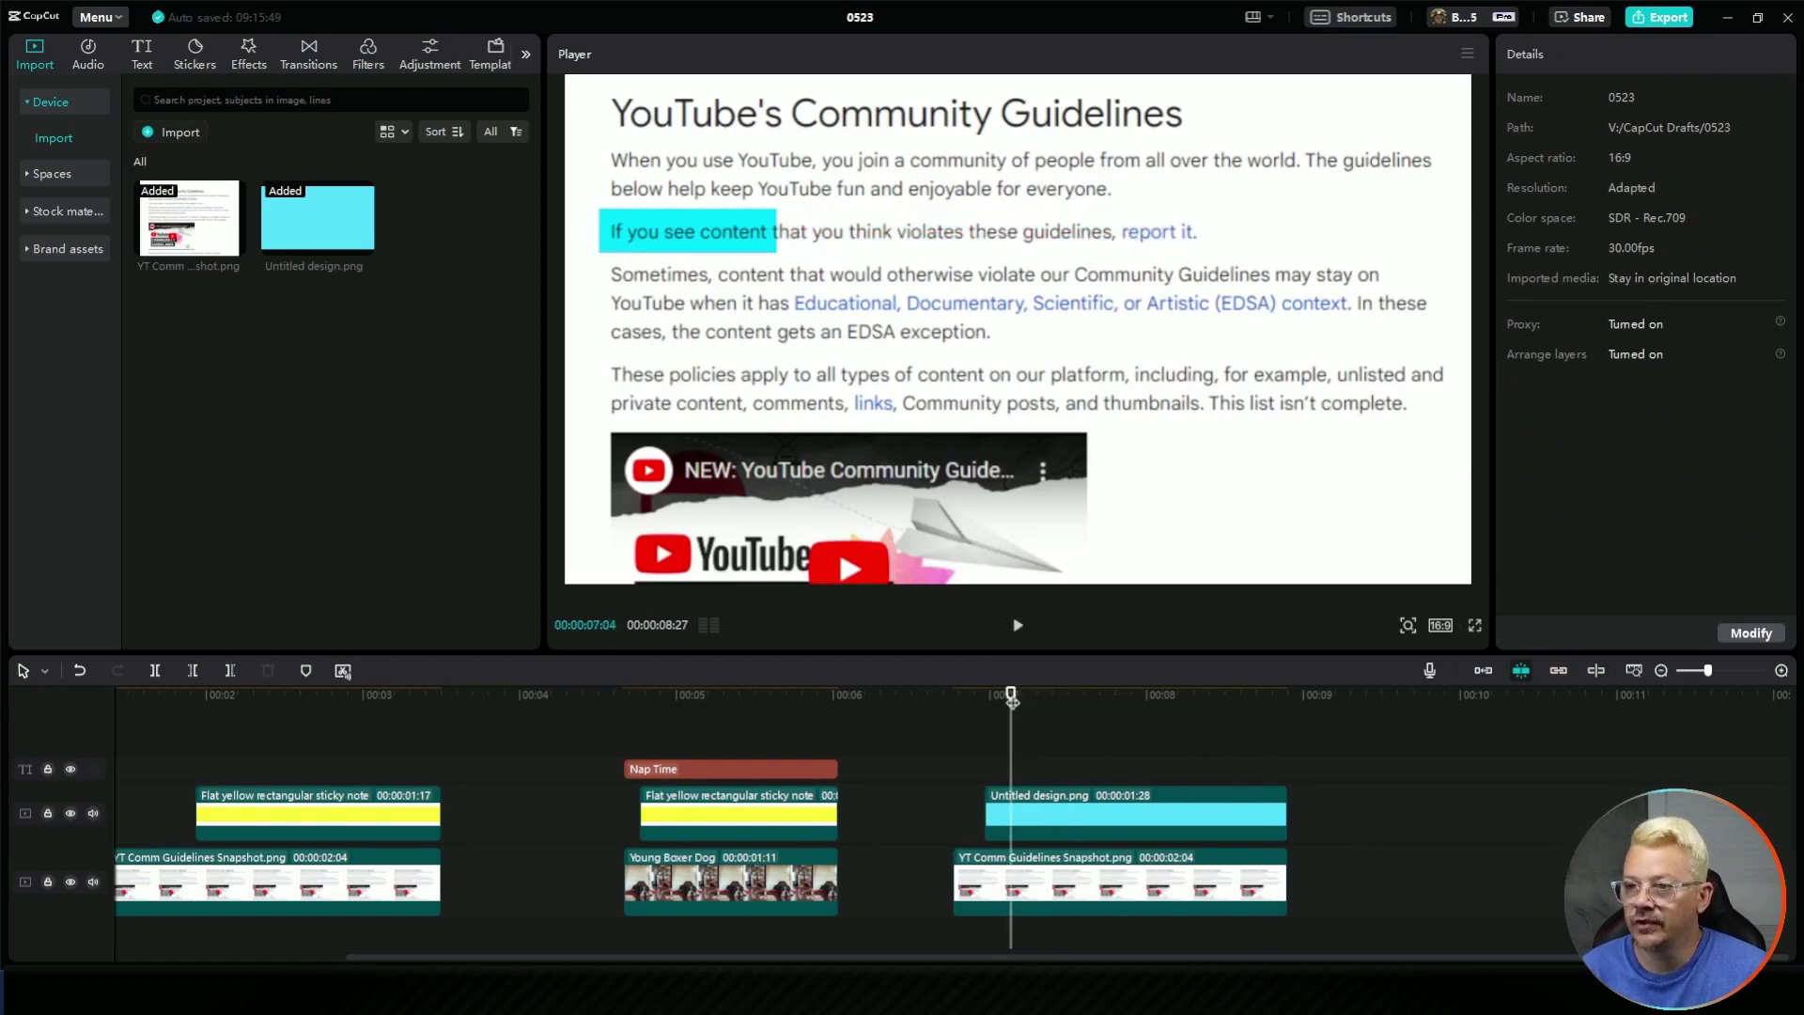
{"action": "left_click", "coordinate": [1157, 693]}
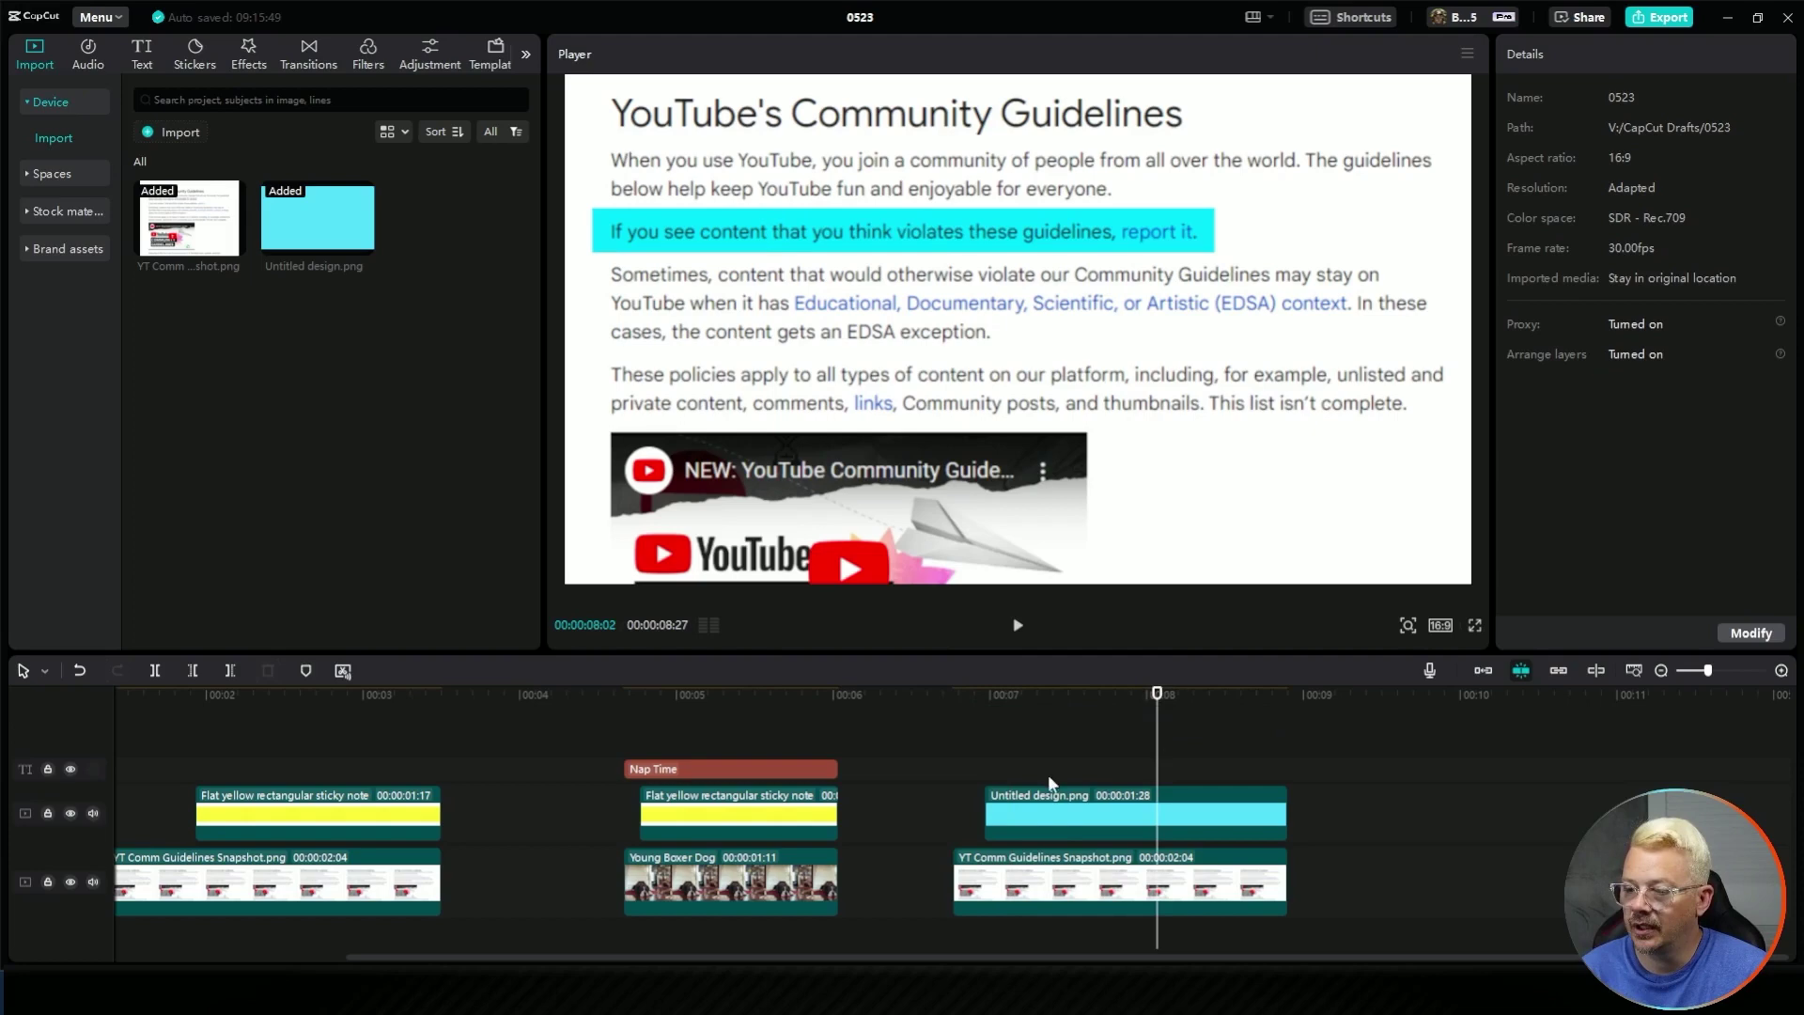
Step: Lower the teal highlight clip's opacity to about 56%
{"action": "left_click", "coordinate": [1053, 826]}
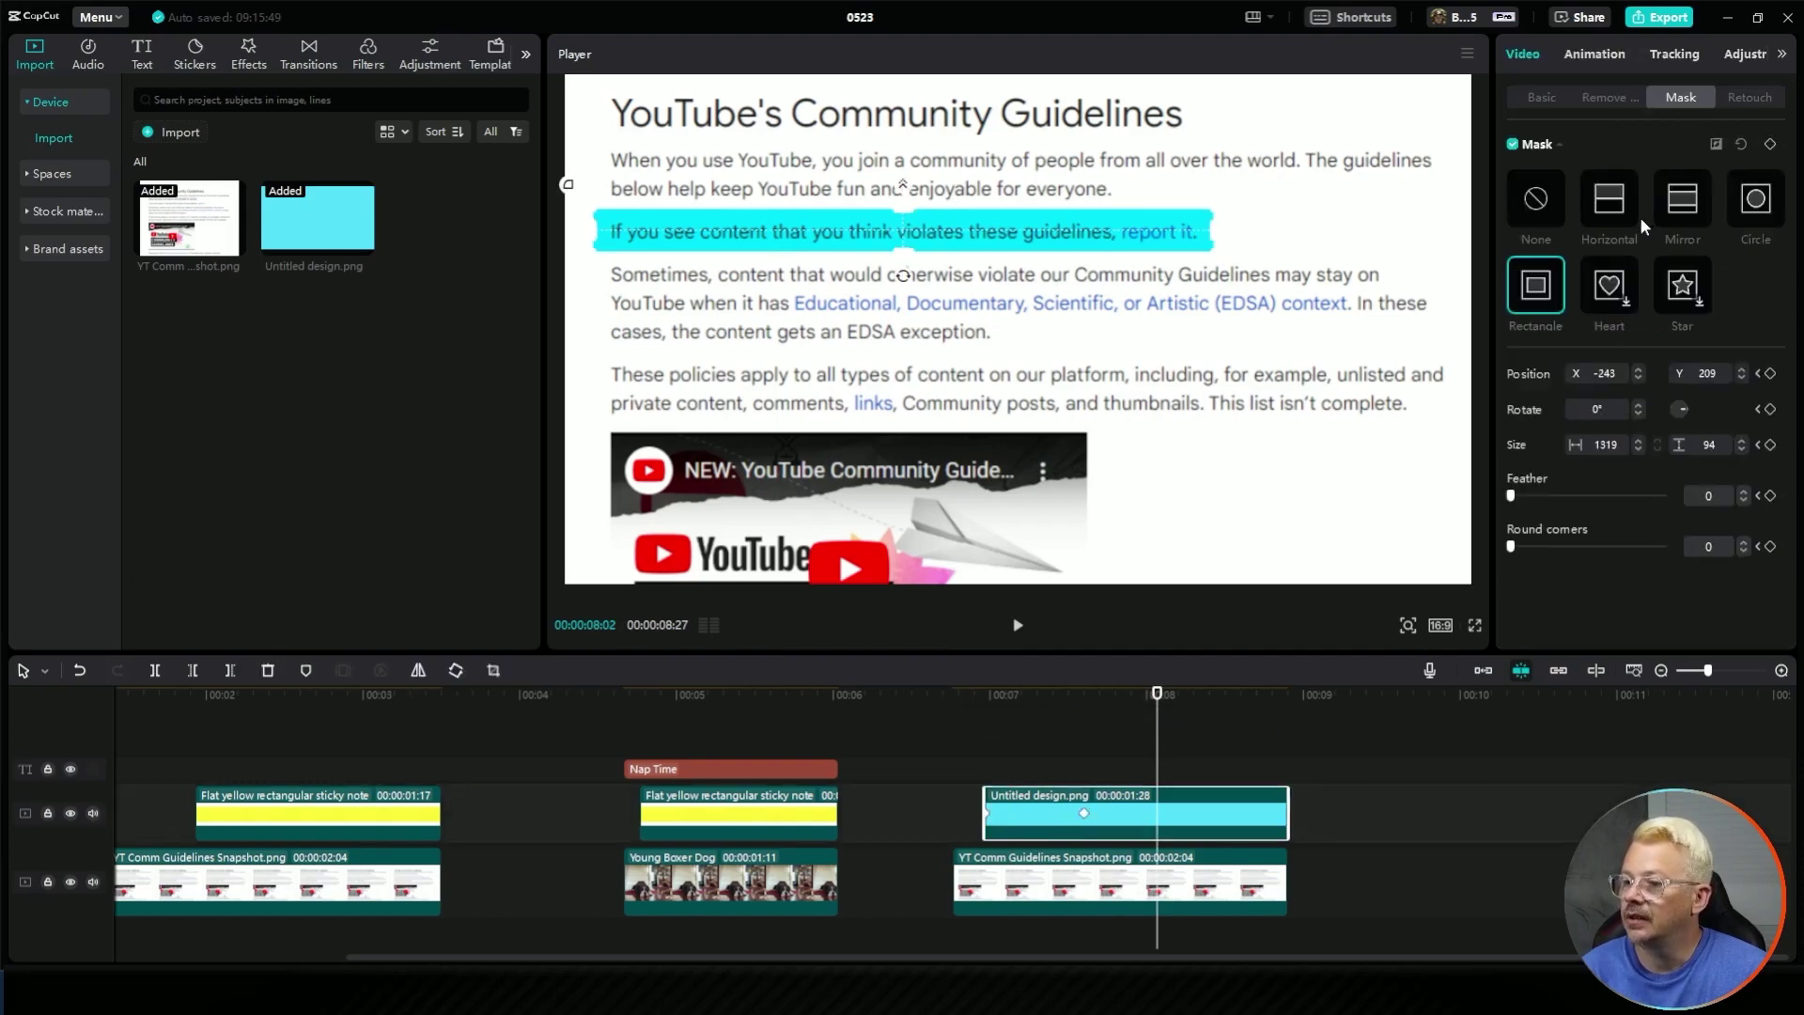
{"action": "left_click", "coordinate": [1542, 100]}
{"action": "scroll", "coordinate": [1550, 188], "scroll_direction": "down", "scroll_amount": 1}
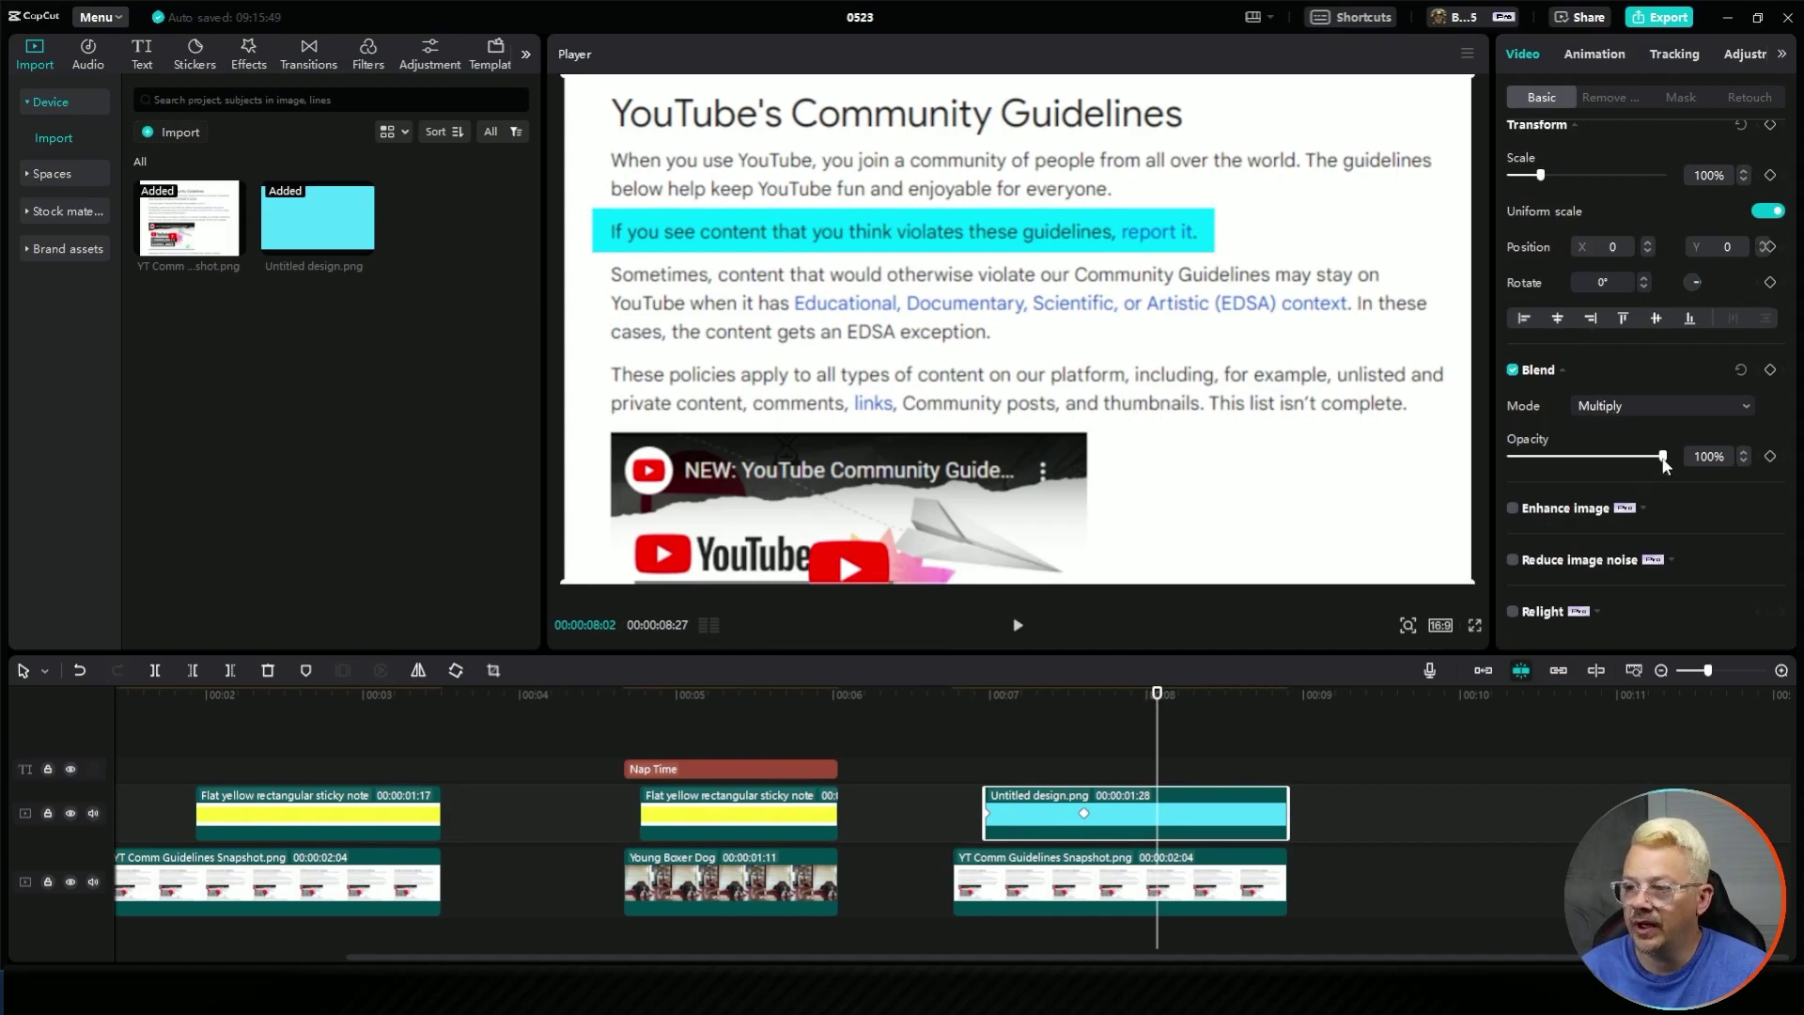
{"action": "left_click_drag", "start_coordinate": [1662, 457], "coordinate": [1607, 456]}
Step: Add a mask keyframe at 00:00:08:02 with round corners returned to 0 and no feather
{"action": "left_click", "coordinate": [1680, 97]}
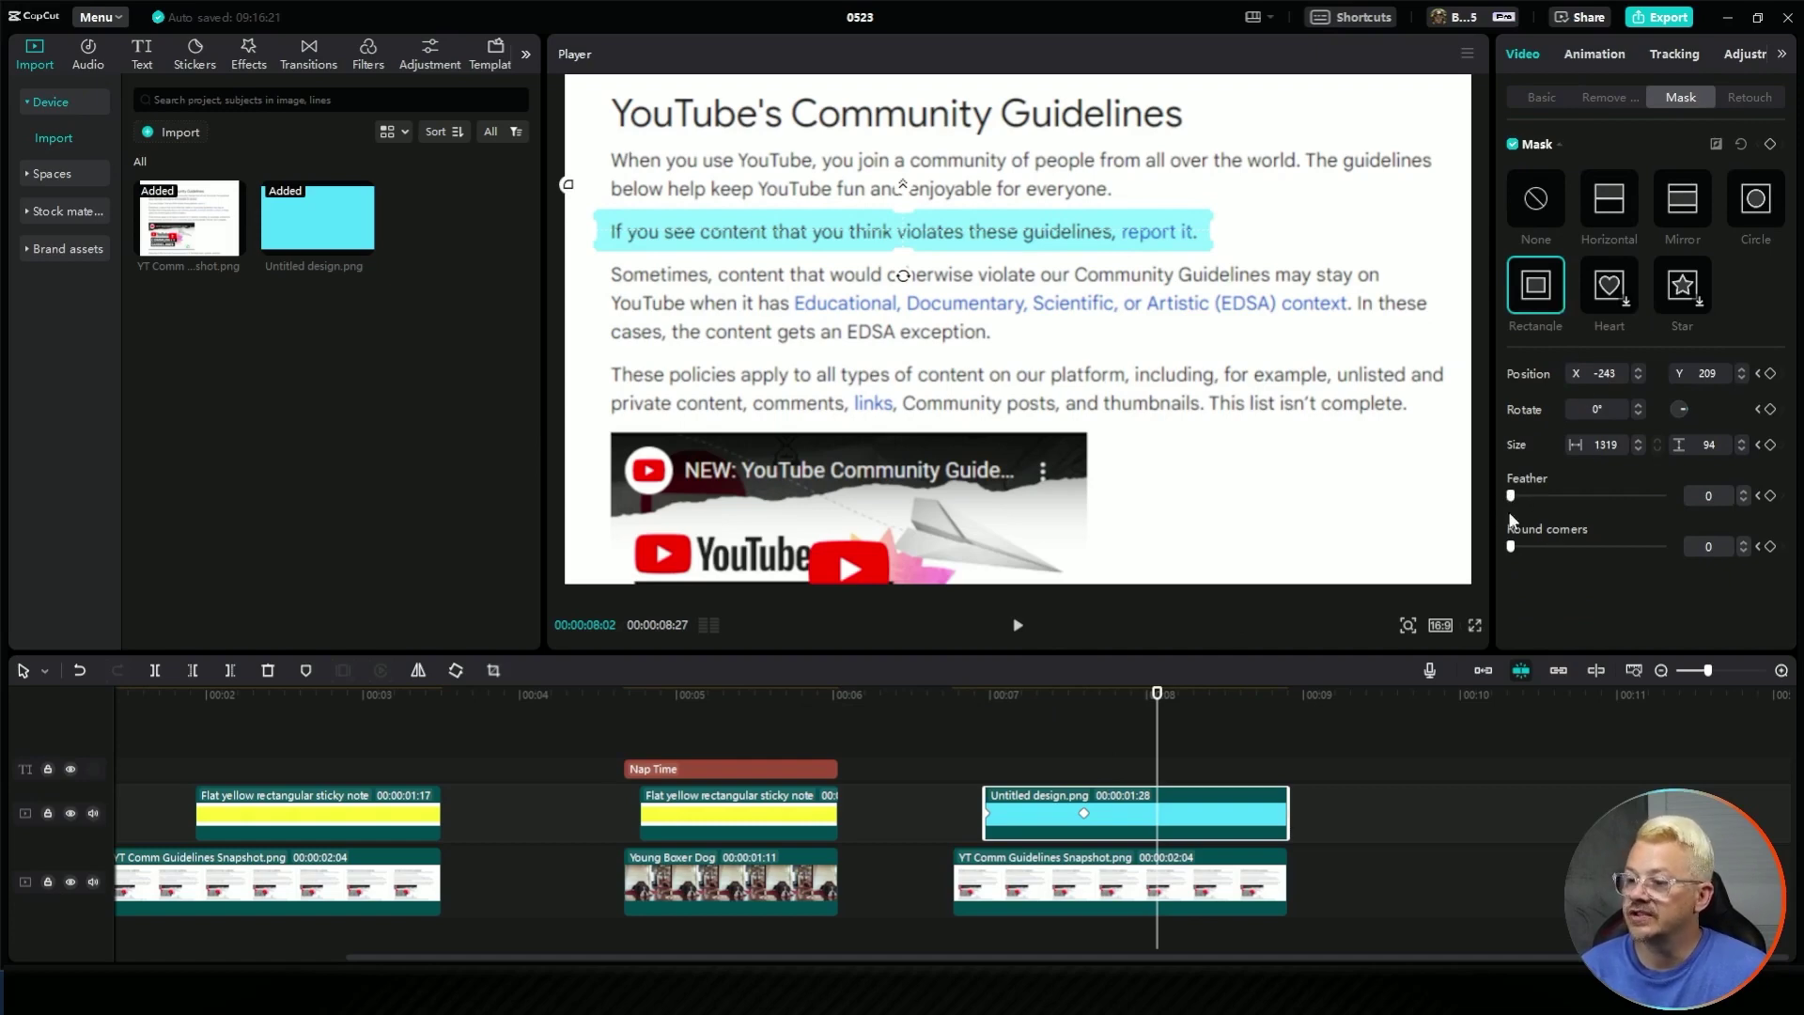
{"action": "left_click_drag", "start_coordinate": [1513, 548], "coordinate": [1668, 547]}
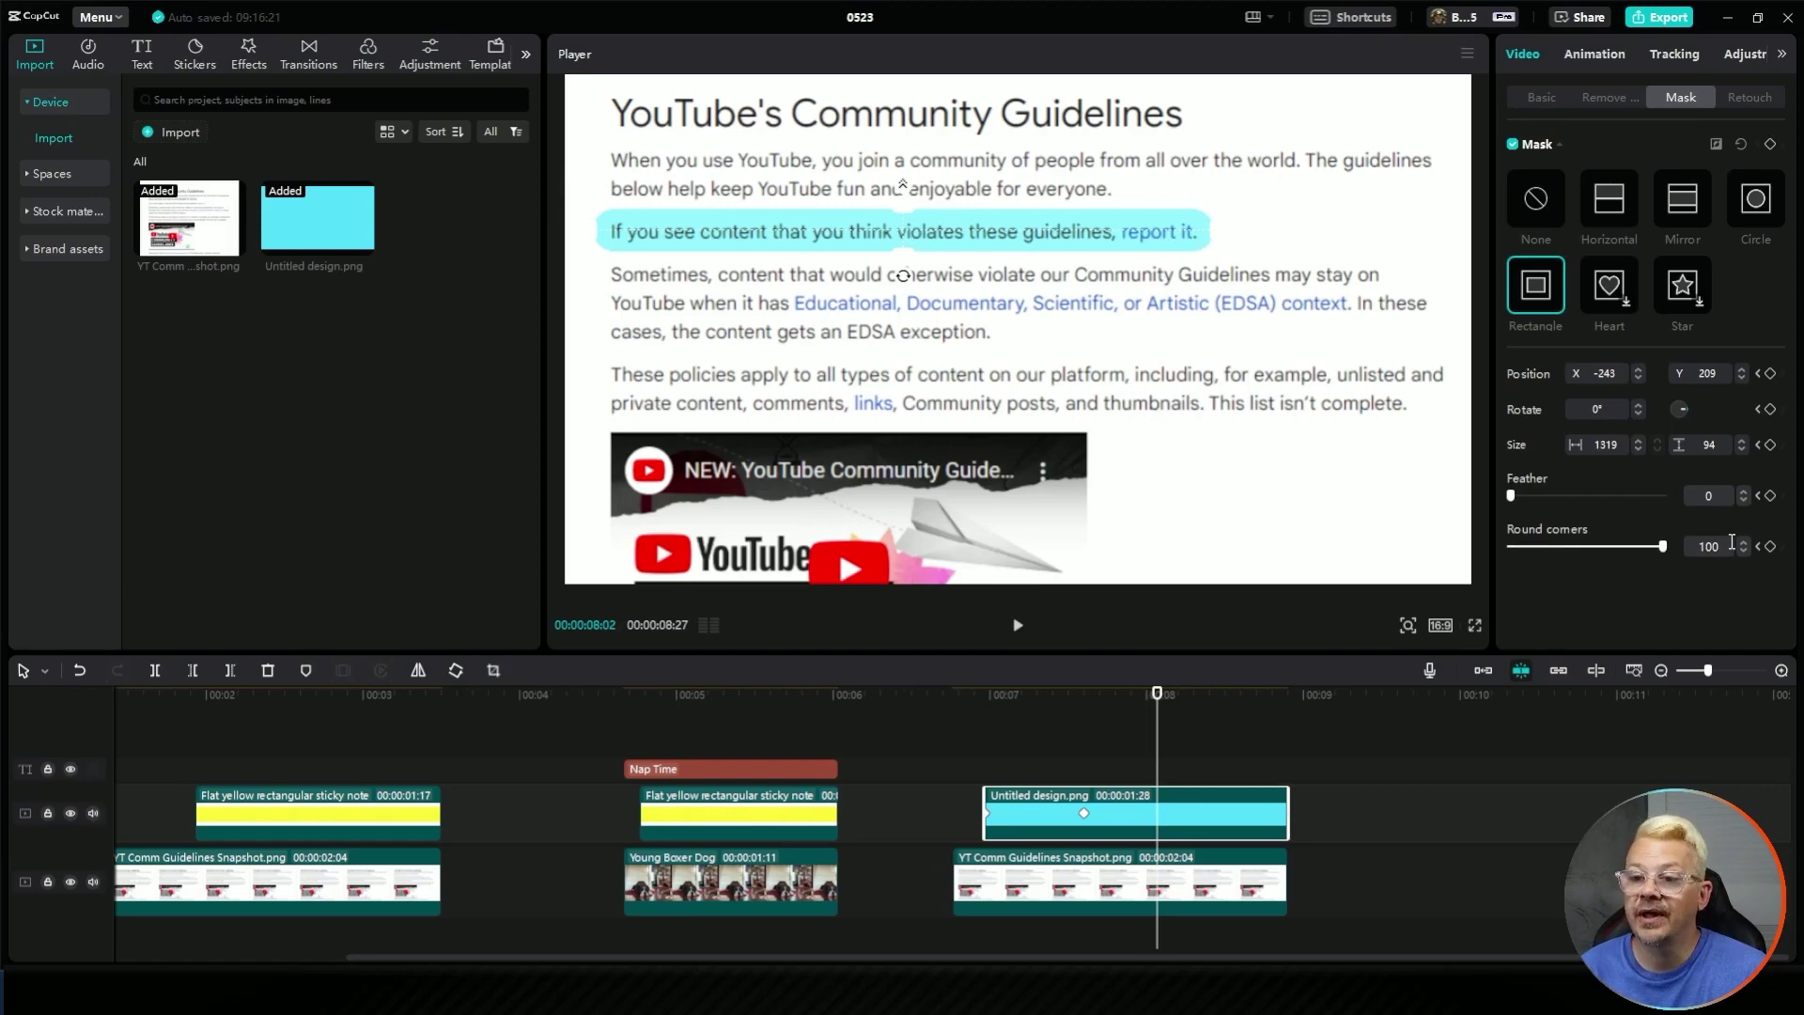
{"action": "left_click_drag", "start_coordinate": [1665, 547], "coordinate": [1492, 569]}
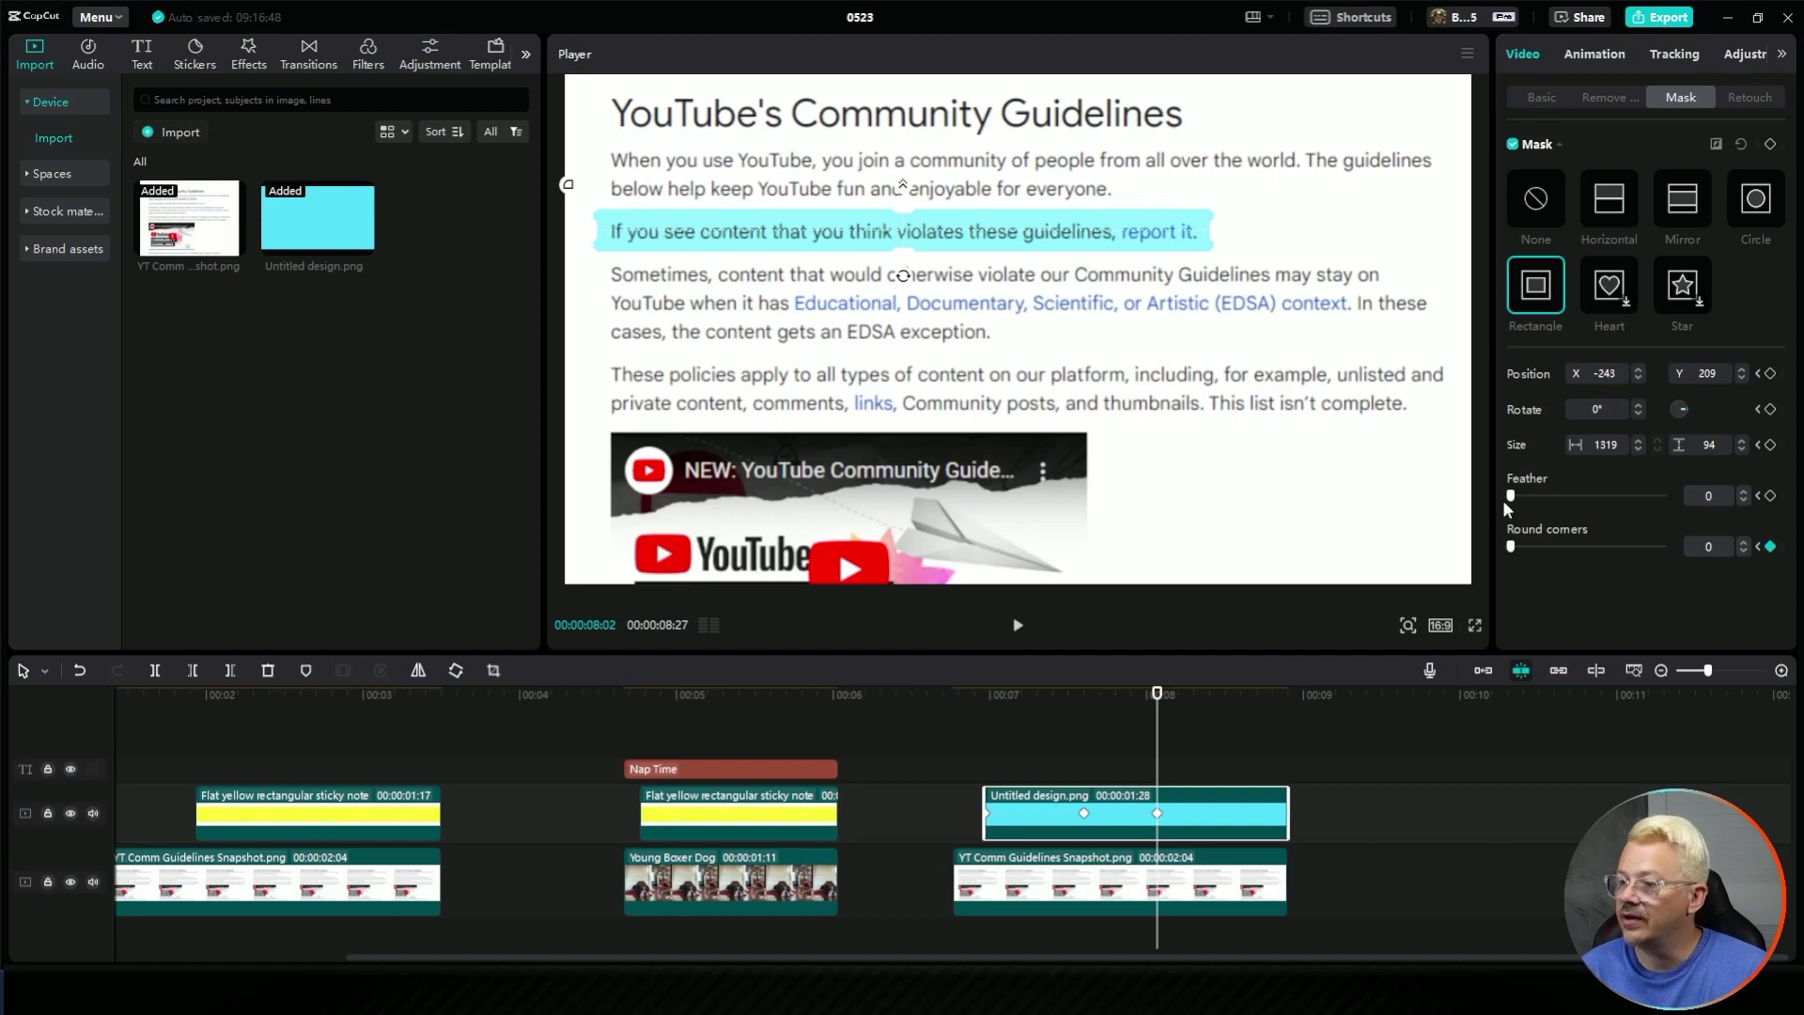
{"action": "mouse_move", "coordinate": [1503, 502]}
{"action": "left_mouse_down"}
{"action": "mouse_move", "coordinate": [1723, 458]}
{"action": "mouse_move", "coordinate": [1499, 490]}
{"action": "left_mouse_up"}
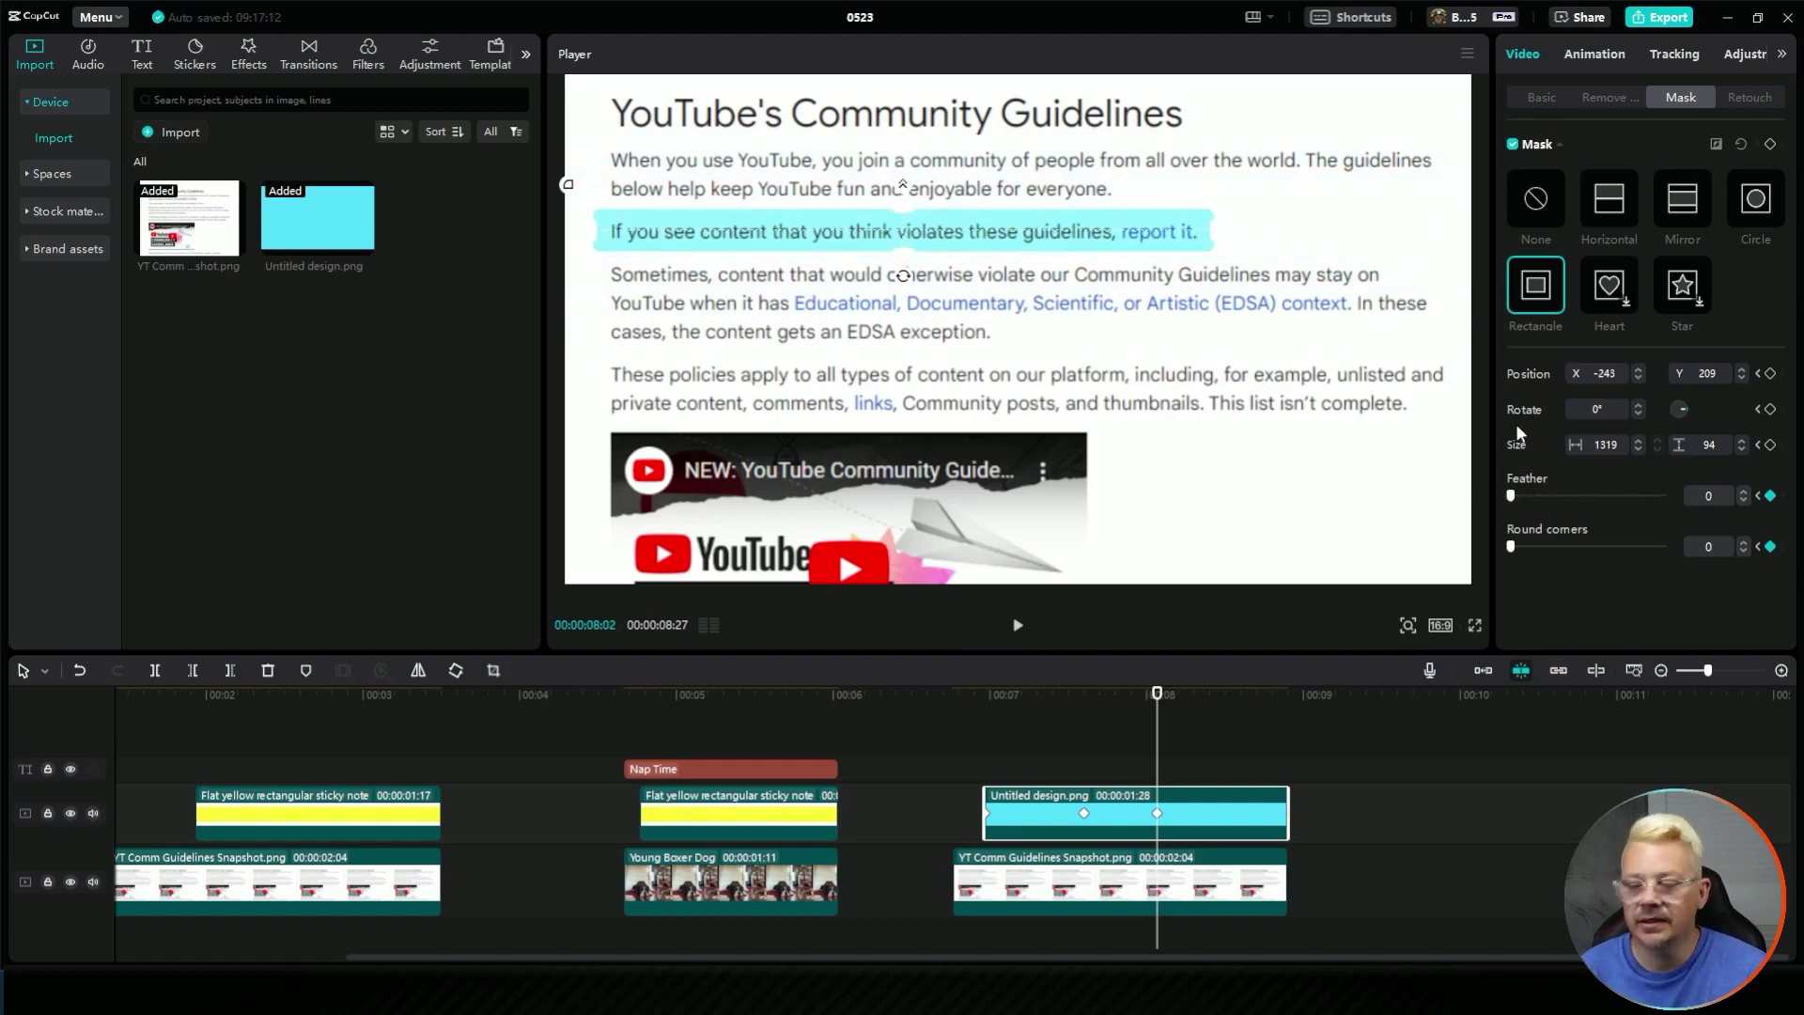